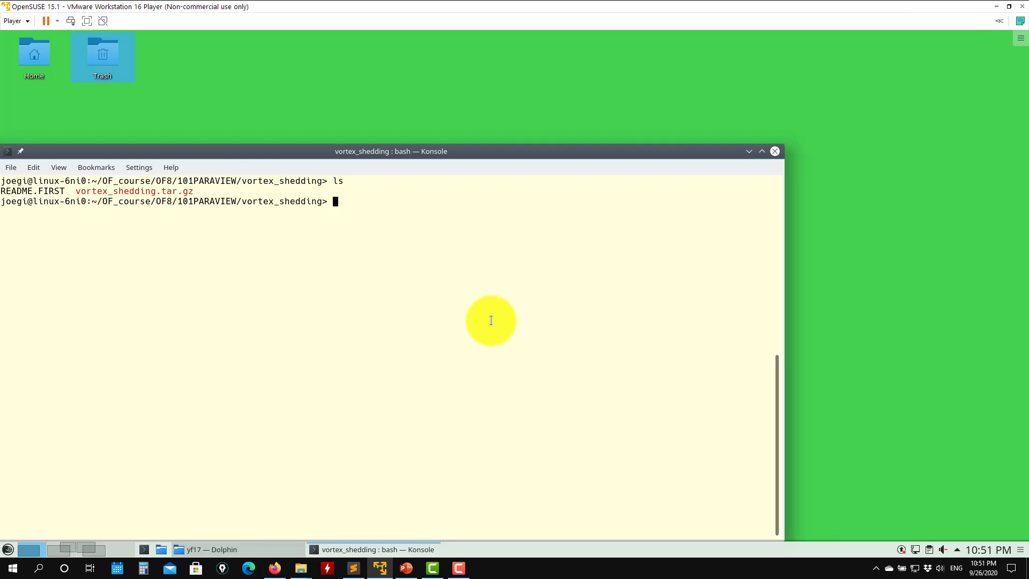
# - List the folder contents and extract vortex_shedding.tar.gz with tar -xzvf
pyautogui.write('s')
pyautogui.press('Return')
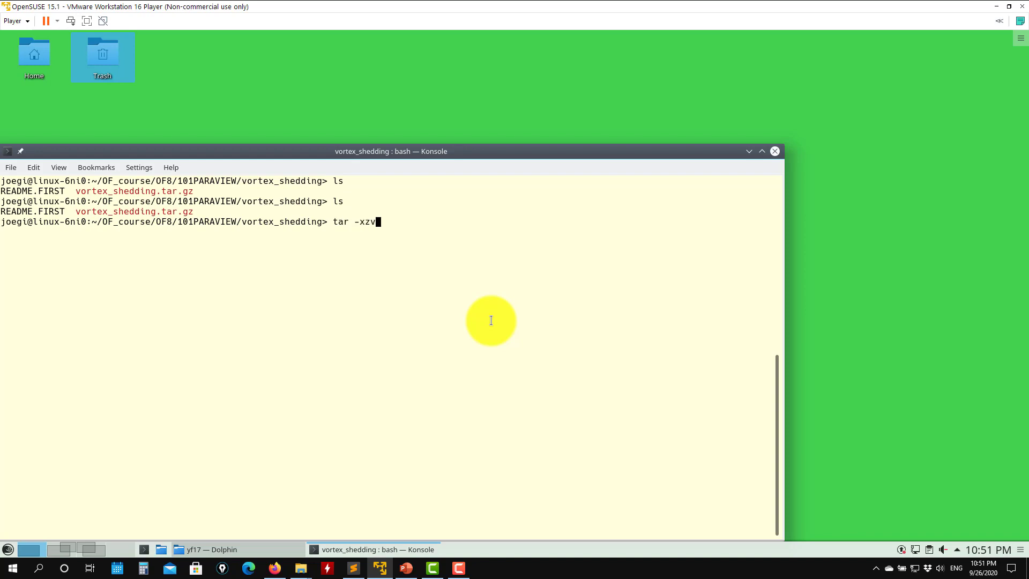
pyautogui.write('tar -xzvf vortex_shedding.tar.gz')
pyautogui.press('Return')
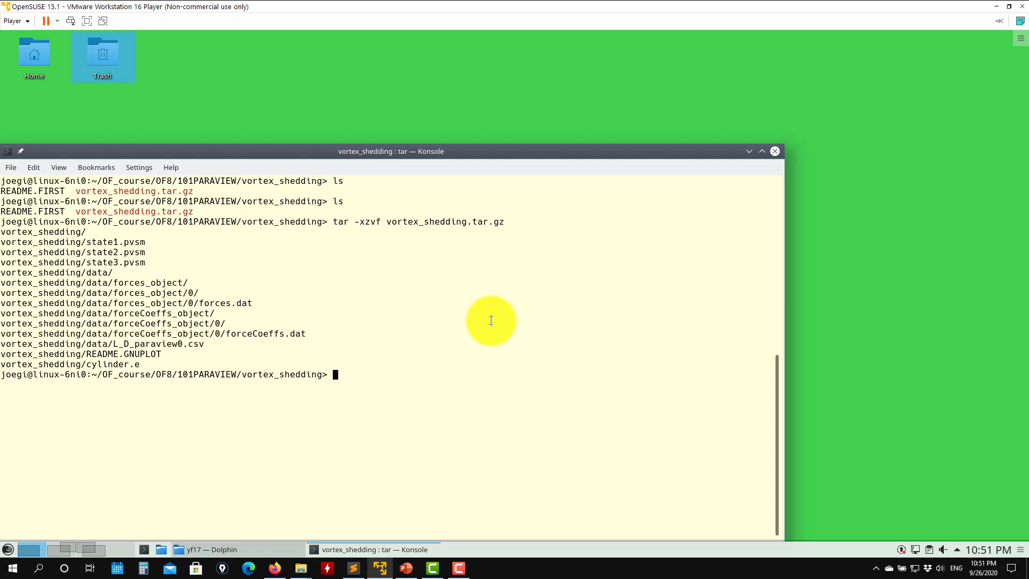
# - Clear the terminal, change into the extracted vortex_shedding folder and list its files
pyautogui.hotkey('ctrl', 'l')
pyautogui.write('ls')
pyautogui.press('Return')
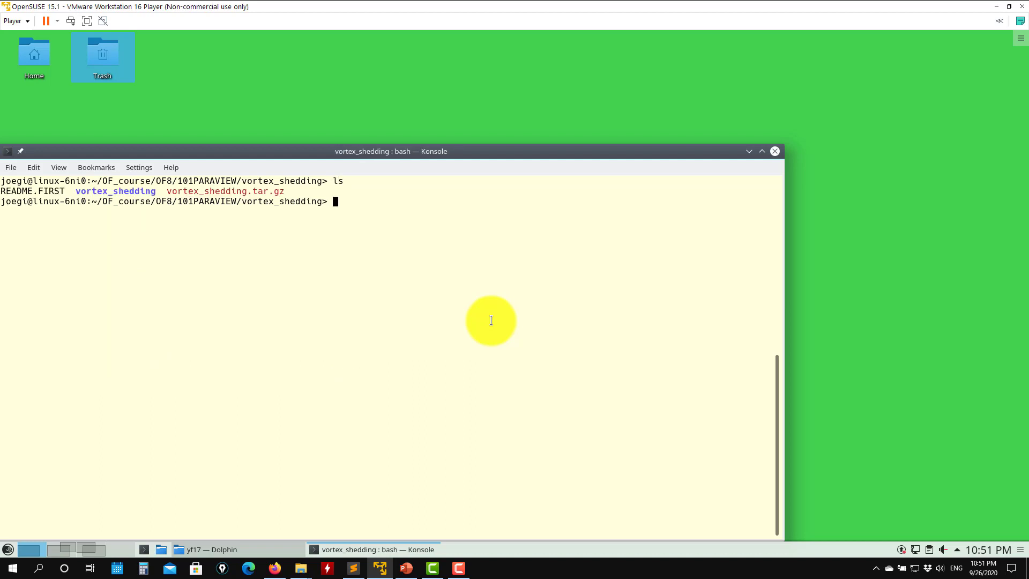
pyautogui.write('cd vo')
pyautogui.press('Tab')
pyautogui.press('Return')
pyautogui.write('ls')
pyautogui.press('Return')
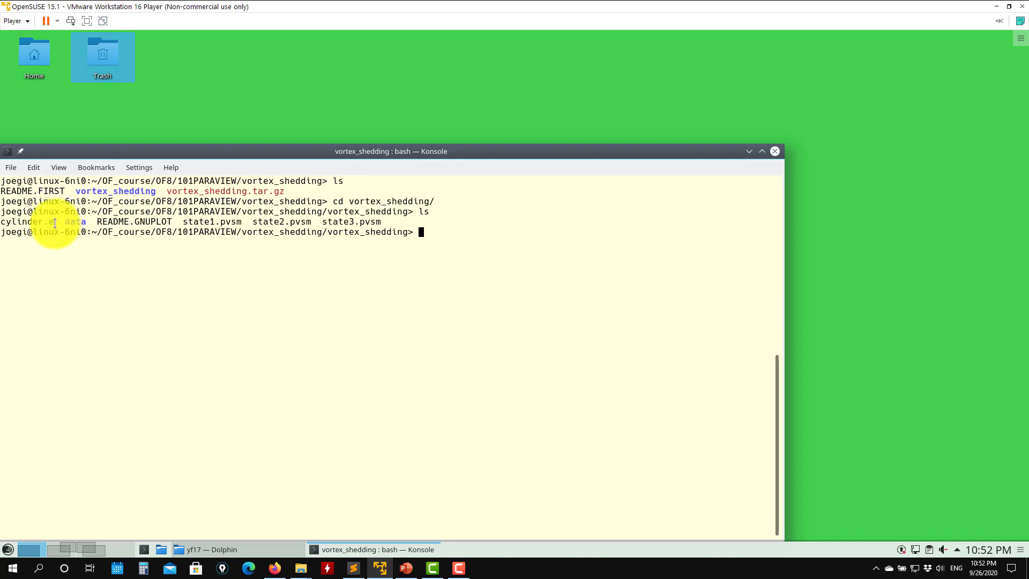
# - Inspect the extracted vortex_shedding folder in the file manager and list it again in the terminal
pyautogui.moveTo(56, 223); pyautogui.dragTo(12, 224)
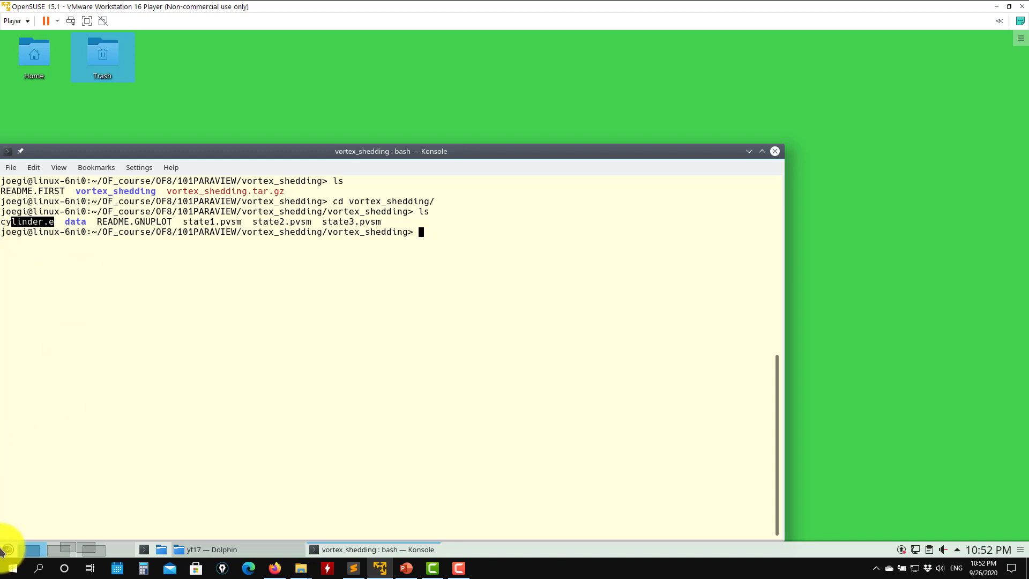
pyautogui.click(231, 547)
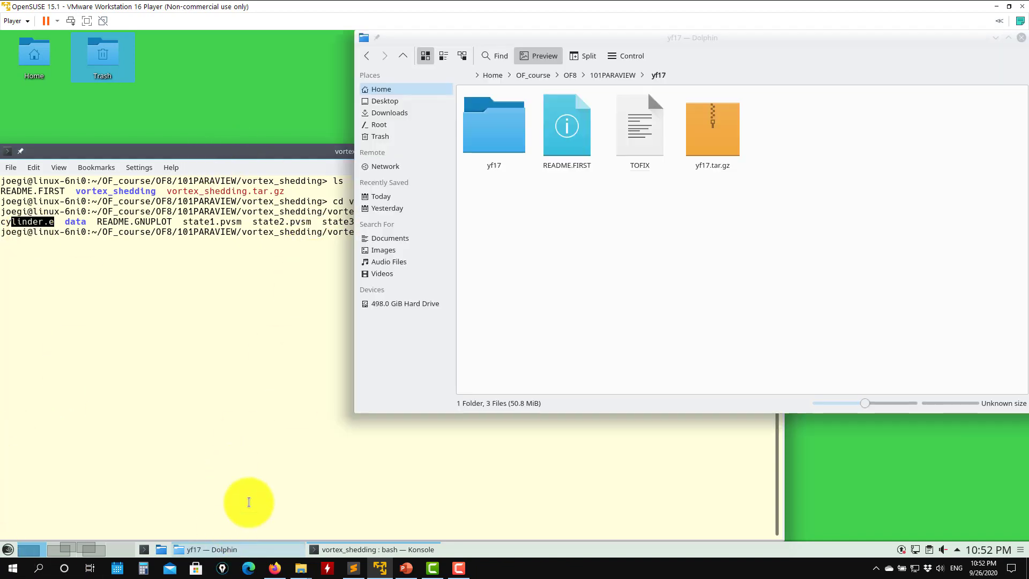
pyautogui.click(594, 75)
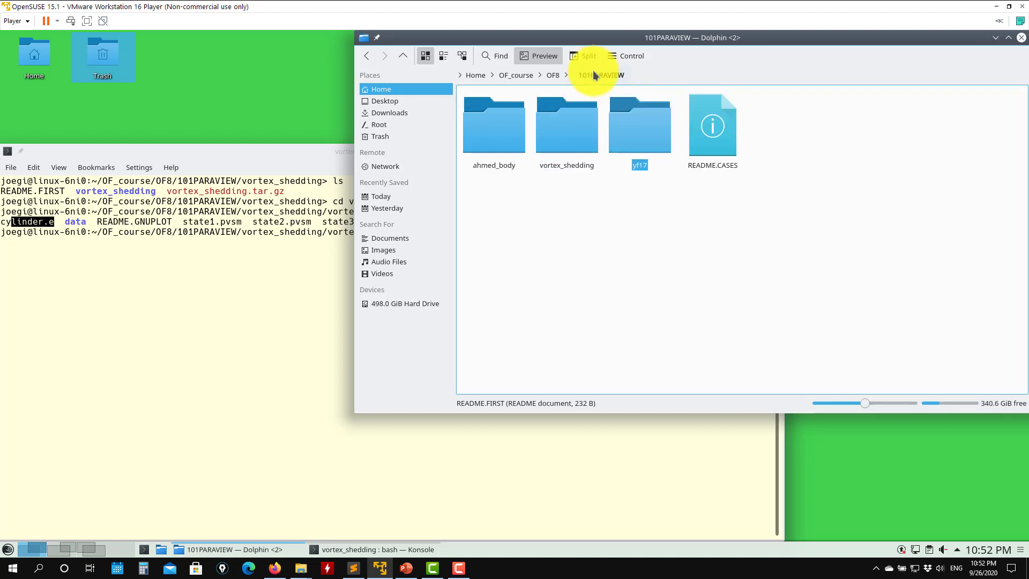
pyautogui.click(569, 137)
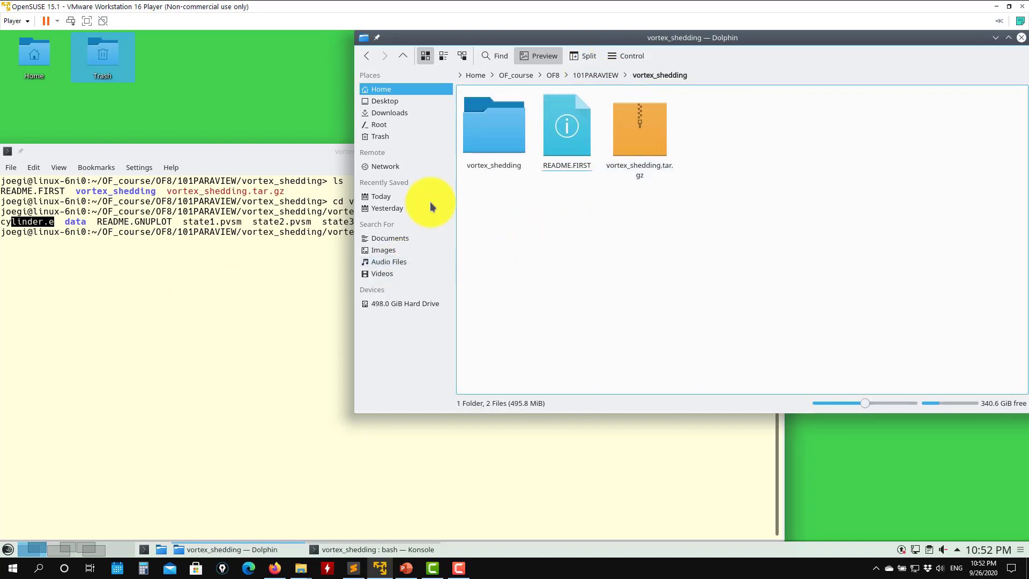
pyautogui.click(243, 307)
pyautogui.write('ls')
pyautogui.press('Return')
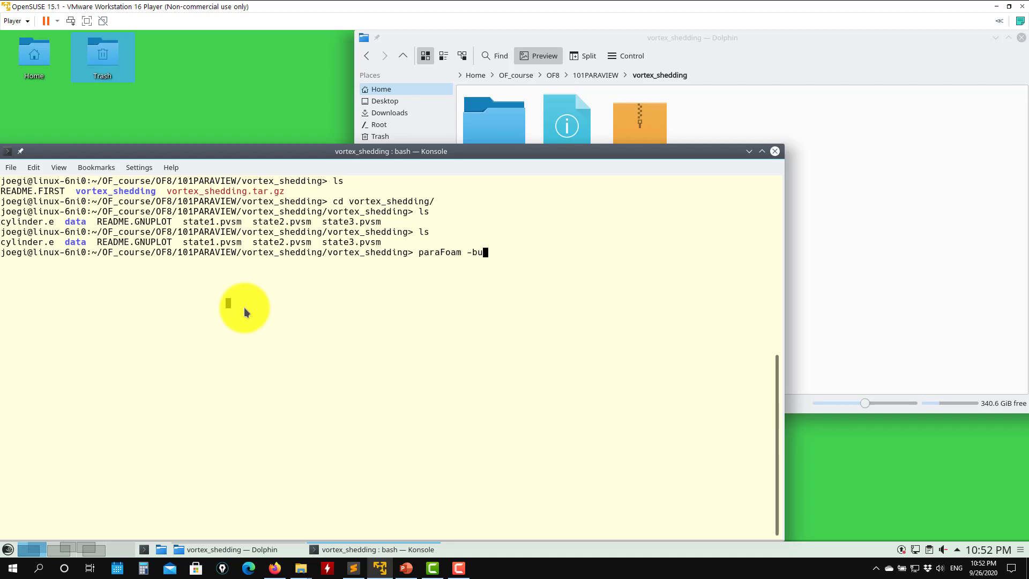
# - Try to open the case with paraFoam -builtin, delete the created reader and close ParaView
pyautogui.write('iltin')
pyautogui.press('Return')
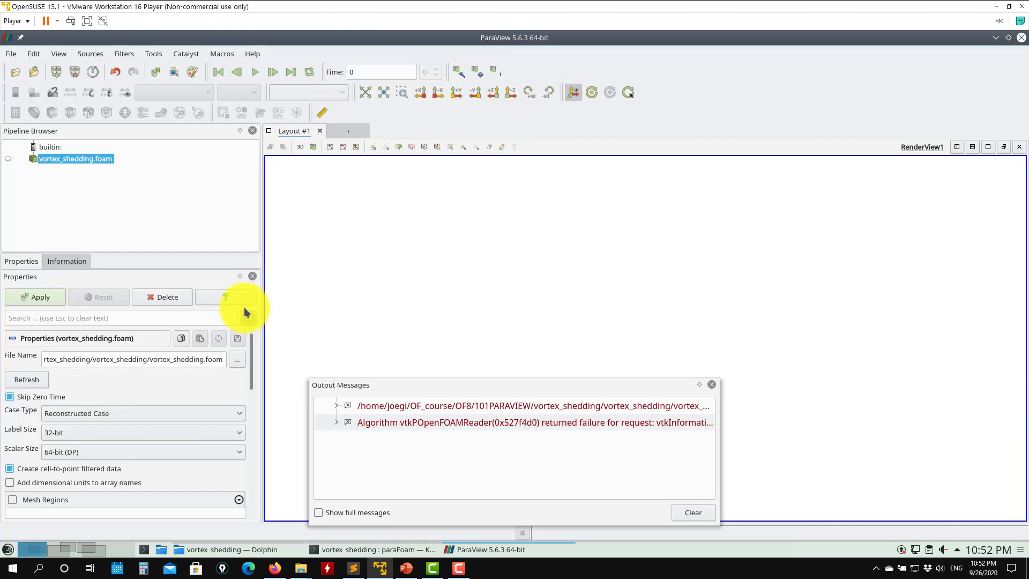
pyautogui.click(712, 384)
pyautogui.click(188, 297)
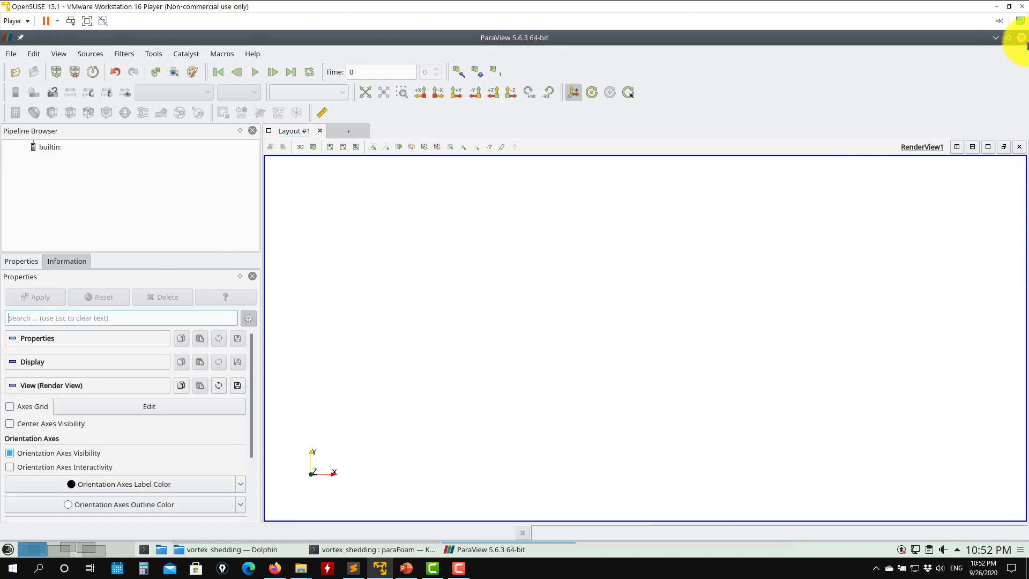
pyautogui.click(1021, 37)
# - List the folder again and launch ParaView from the terminal
pyautogui.write('ls')
pyautogui.press('Return')
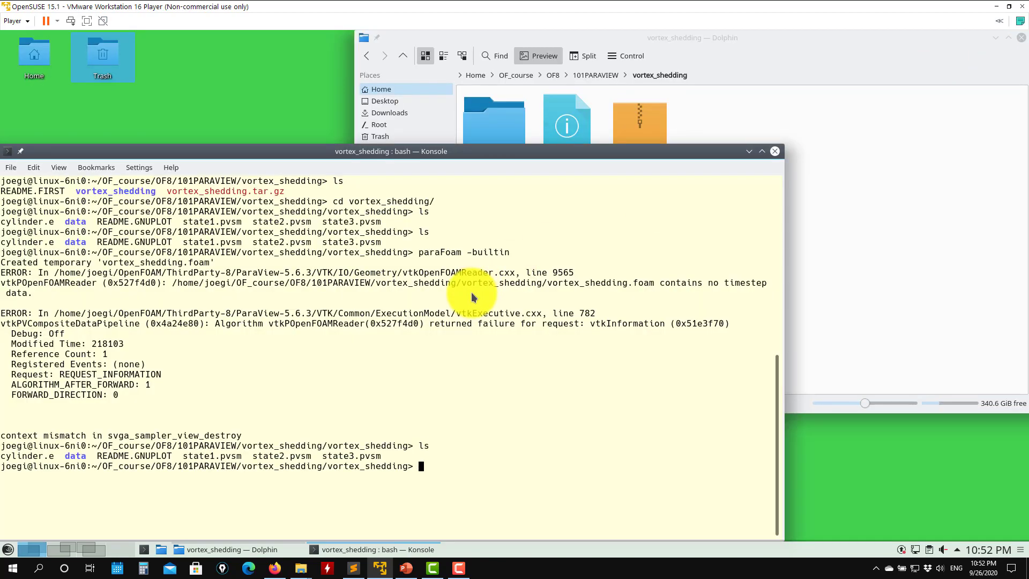
pyautogui.press('Up')
pyautogui.press('BackSpace')
pyautogui.press('BackSpace')
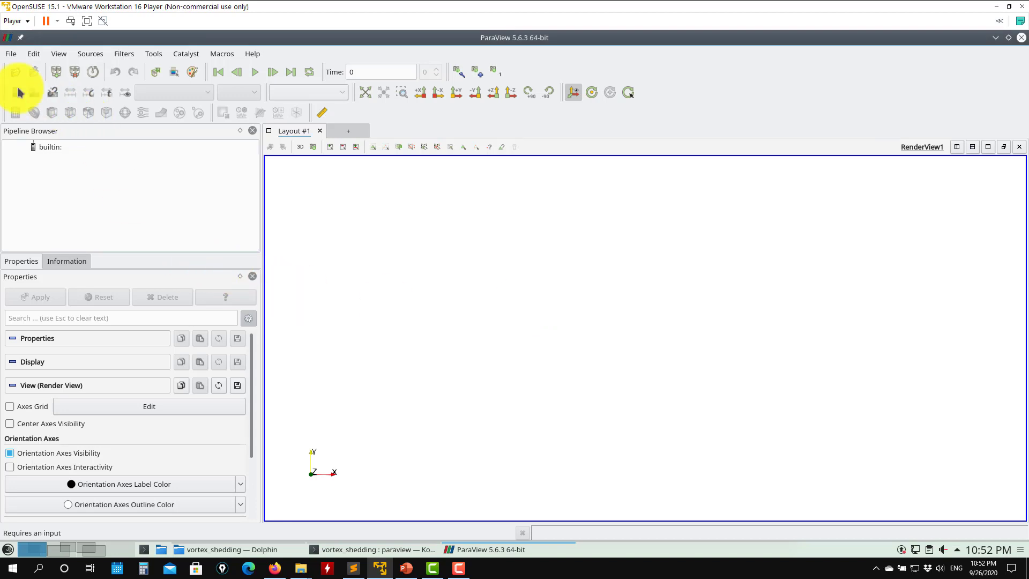
# - Load the ParaView state file state1.pvsm from the vortex_shedding folder
pyautogui.click(15, 57)
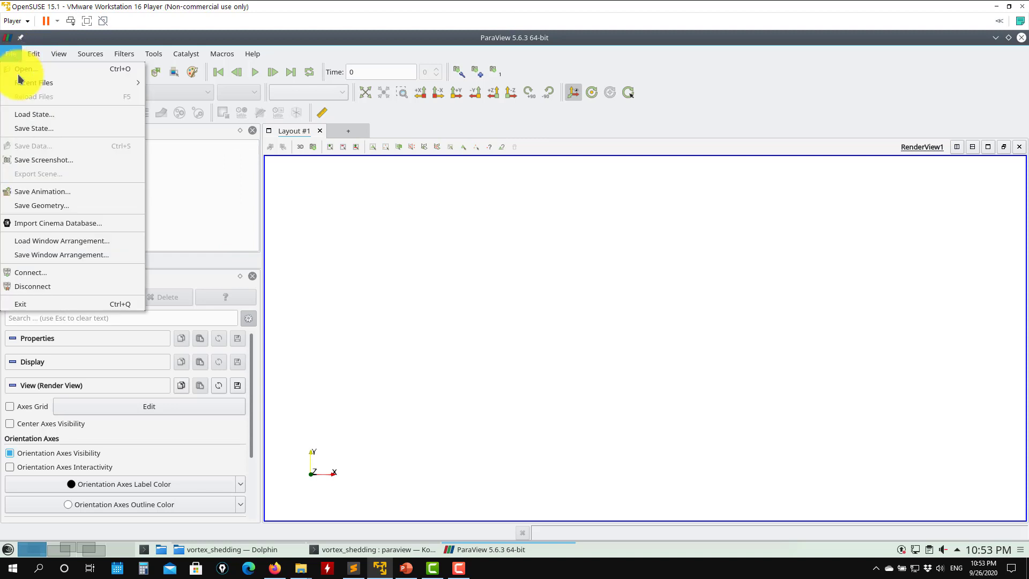
pyautogui.click(47, 115)
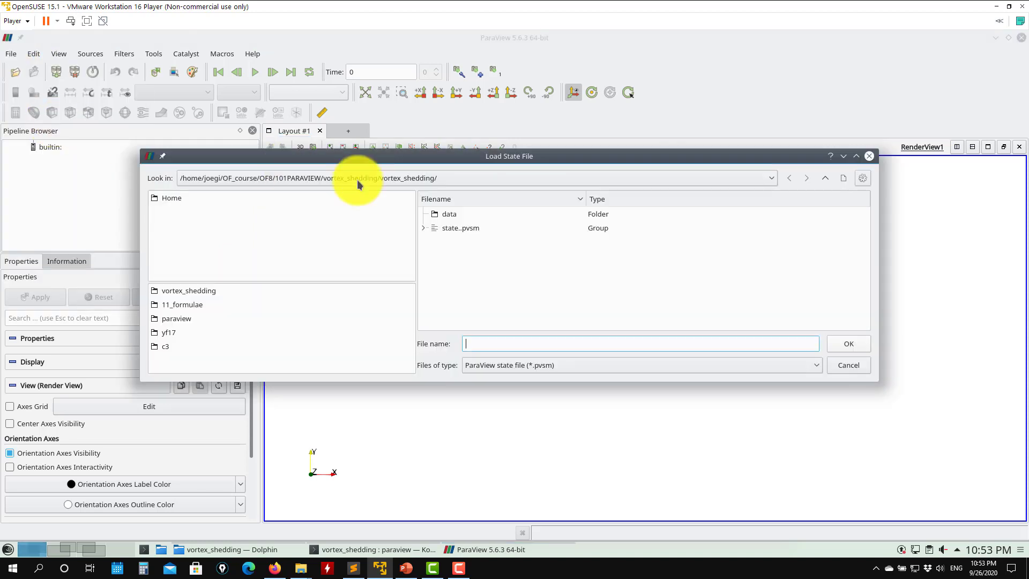
pyautogui.click(423, 227)
pyautogui.click(477, 243)
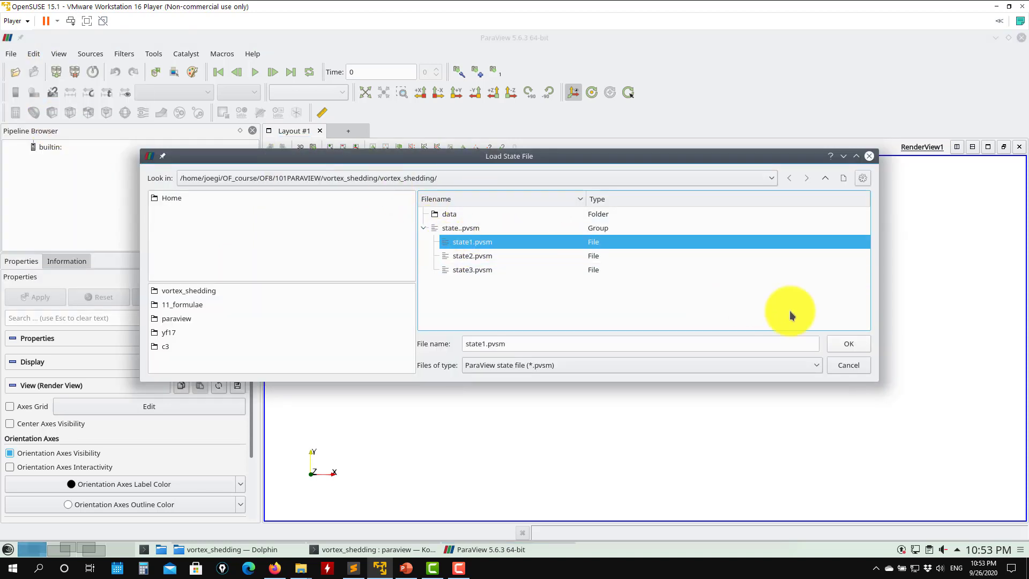
pyautogui.click(849, 343)
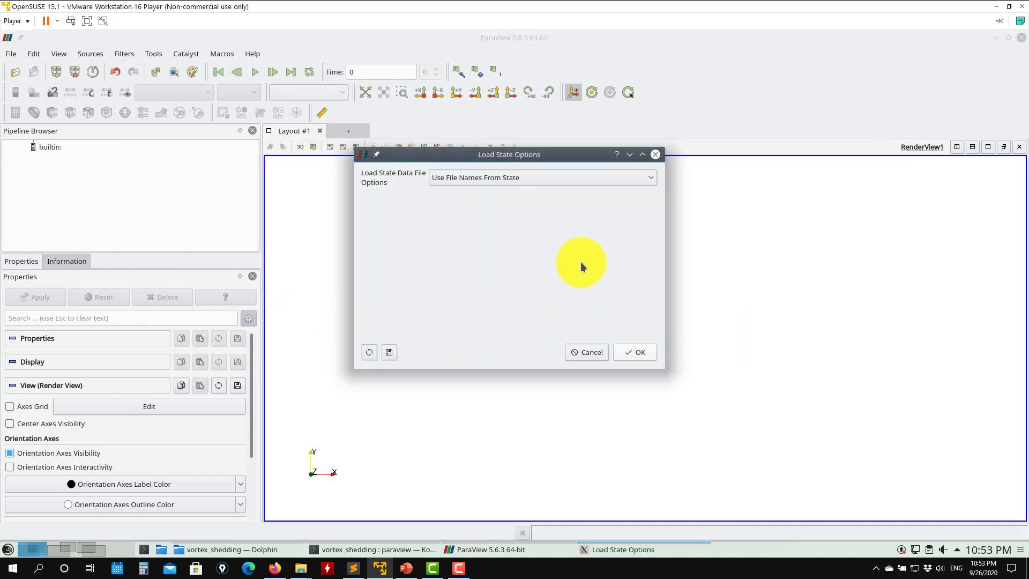
# - Set the load-state data file option to Choose File Names and confirm loading
pyautogui.click(619, 179)
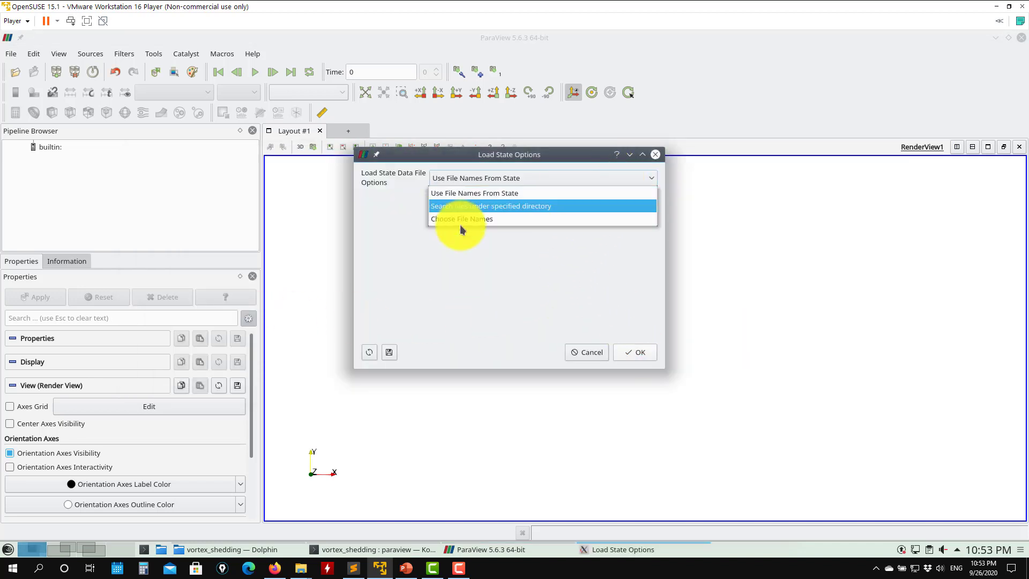
pyautogui.click(497, 220)
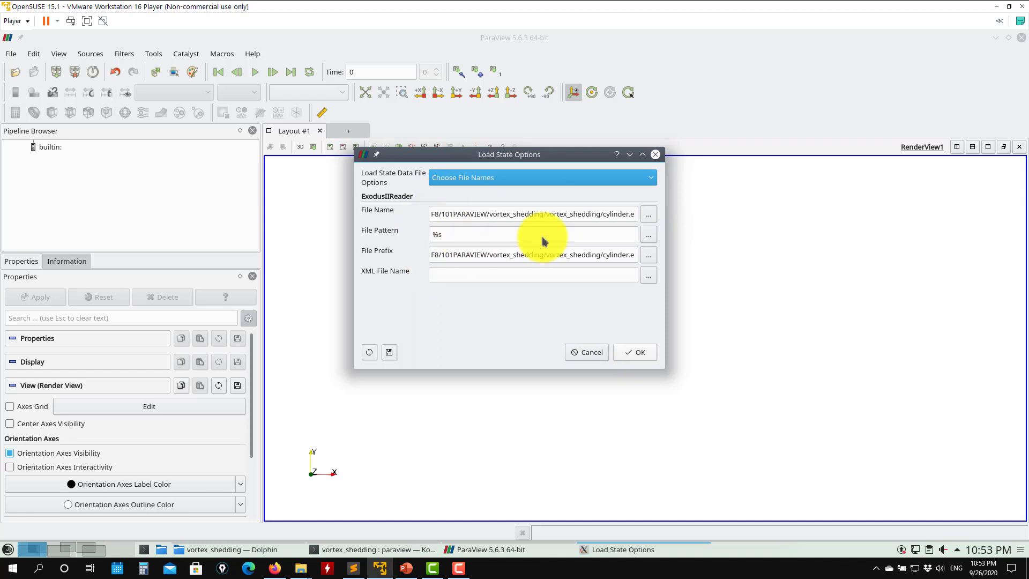
pyautogui.click(634, 350)
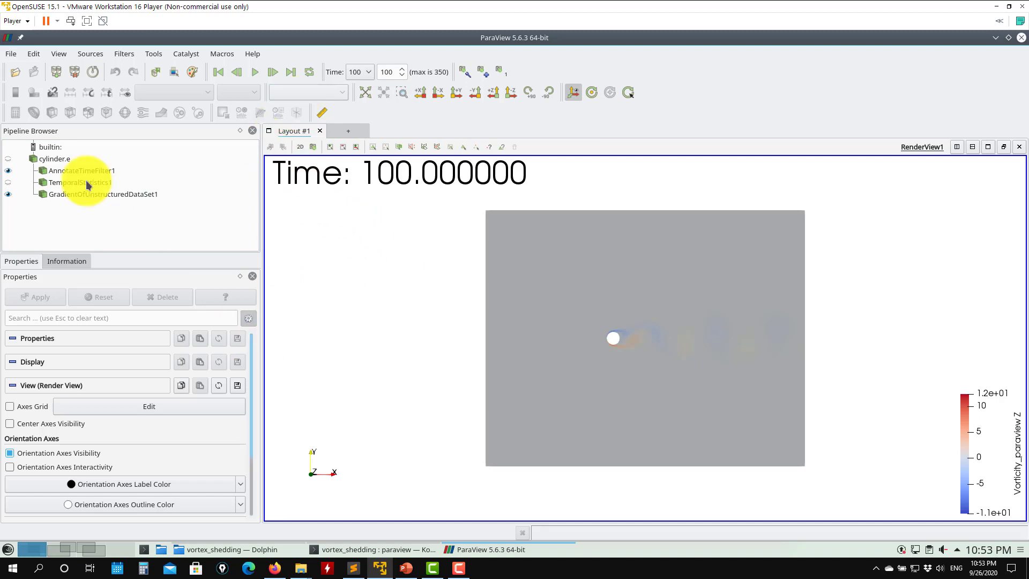
# - Examine the cylinder.e reader's variables and mesh blocks in its properties
pyautogui.click(62, 160)
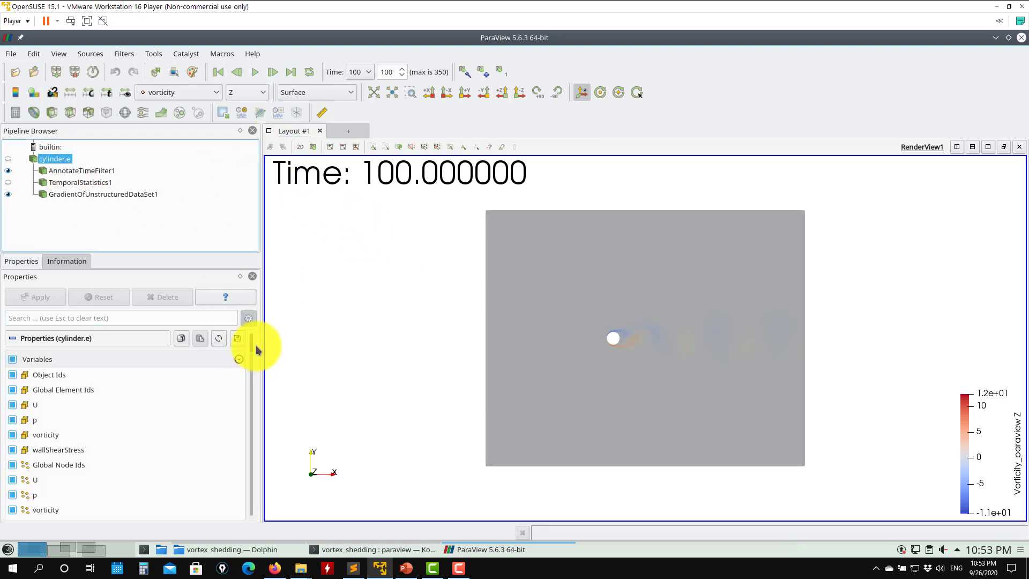
pyautogui.scroll(-1, 250, 347)
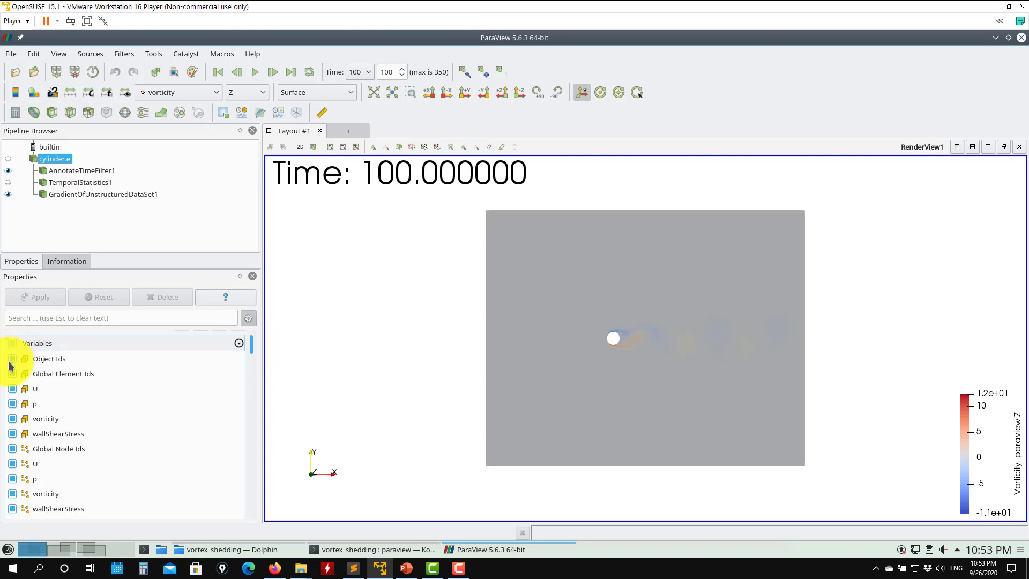
pyautogui.moveTo(251, 351)
pyautogui.mouseDown()
pyautogui.moveTo(251, 364)
pyautogui.moveTo(256, 345)
pyautogui.mouseUp()
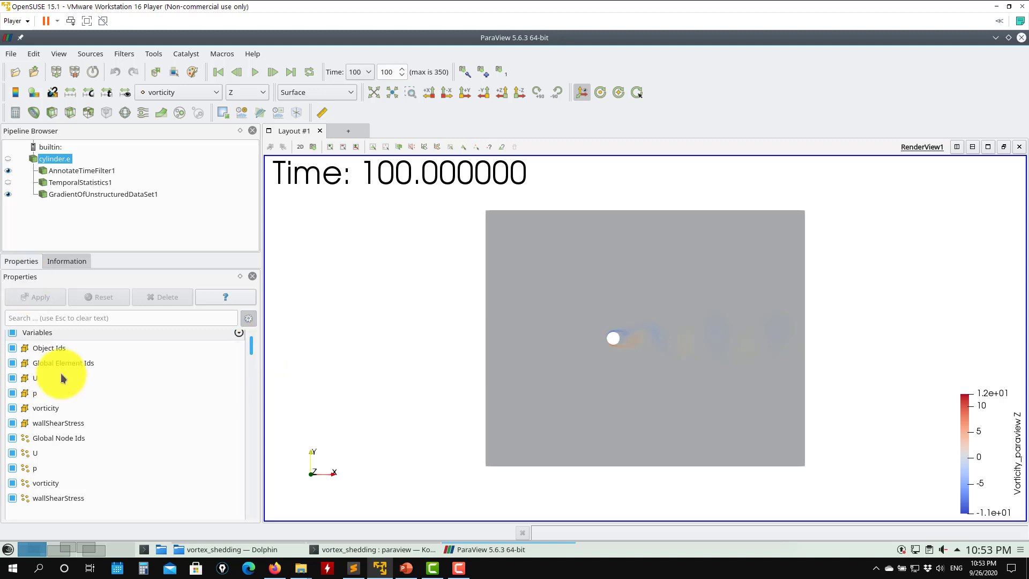
pyautogui.moveTo(253, 353); pyautogui.dragTo(248, 375)
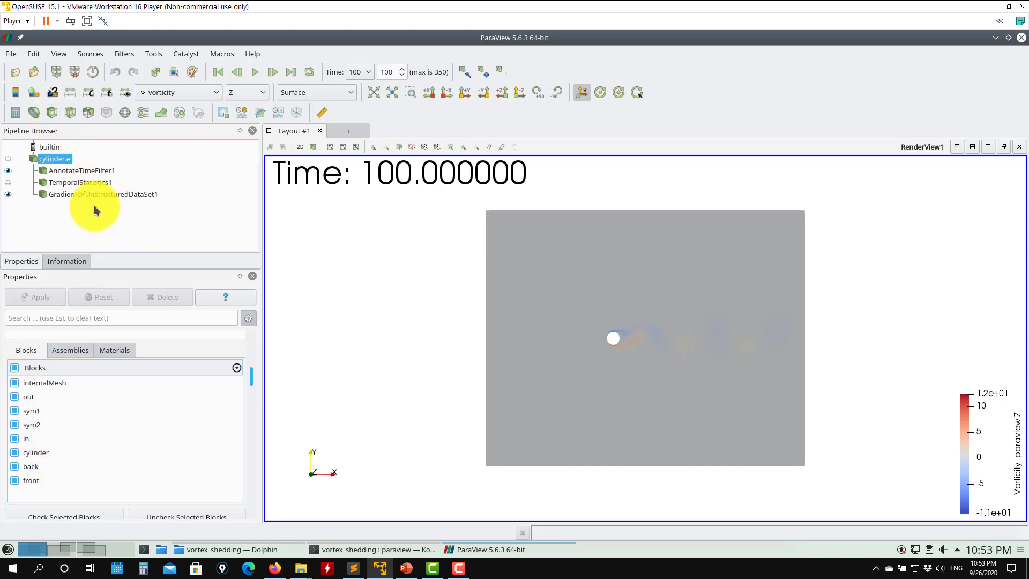
pyautogui.moveTo(252, 378); pyautogui.dragTo(258, 327)
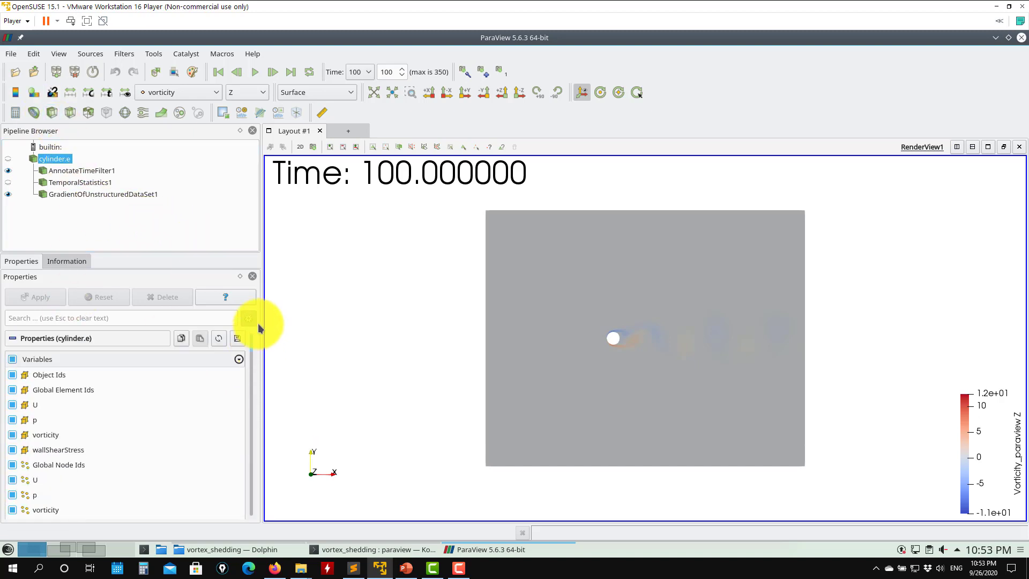
# - Inspect the AnnotateTimeFilter1 properties and browse the alphabetical filter list
pyautogui.click(72, 170)
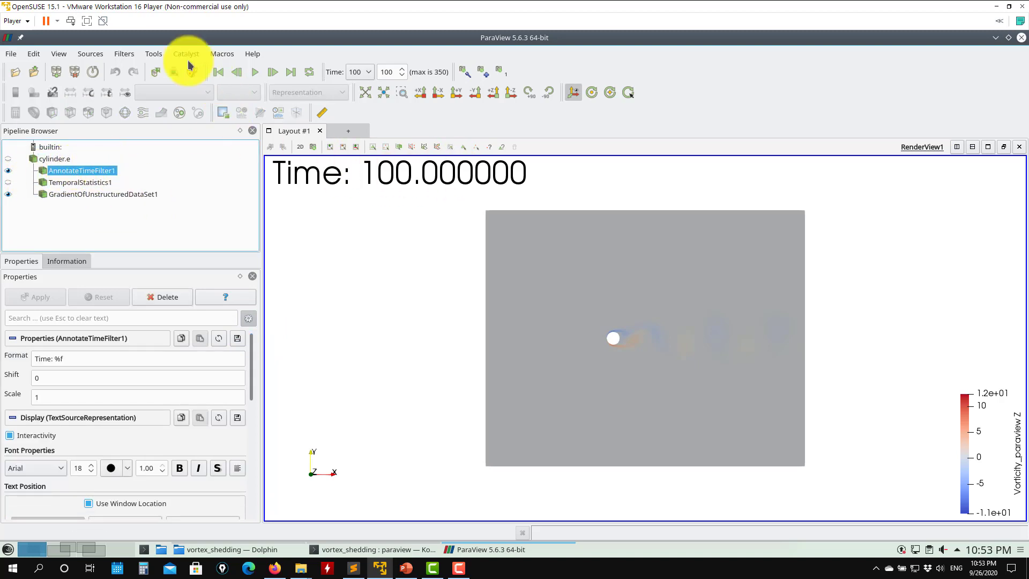
pyautogui.click(123, 54)
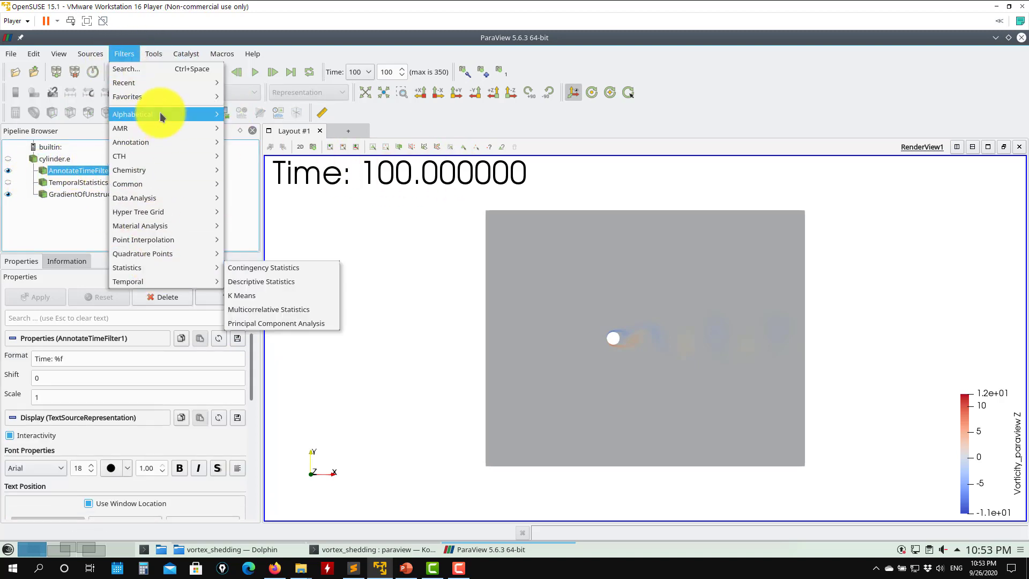
pyautogui.moveTo(160, 113)
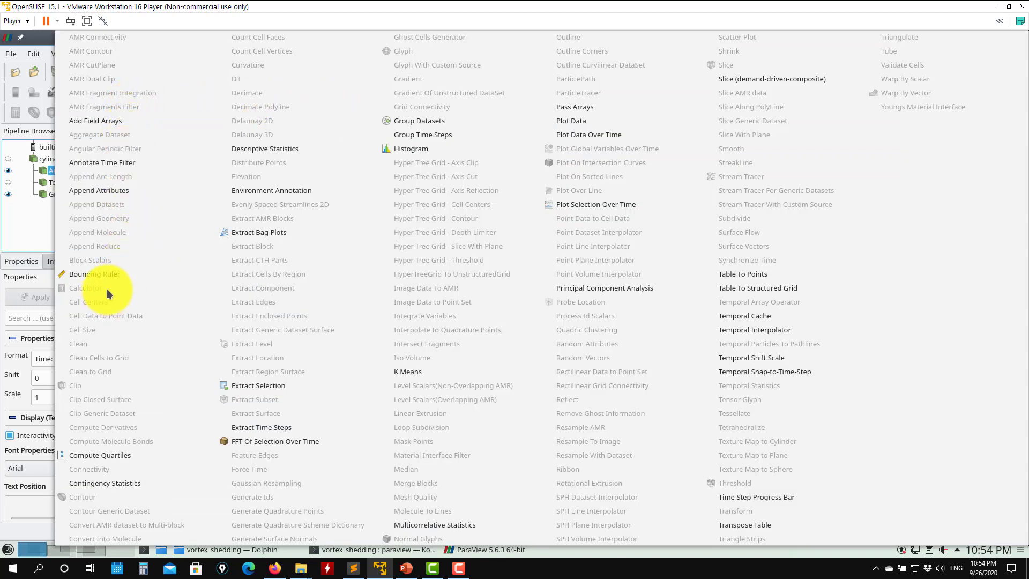
pyautogui.click(21, 235)
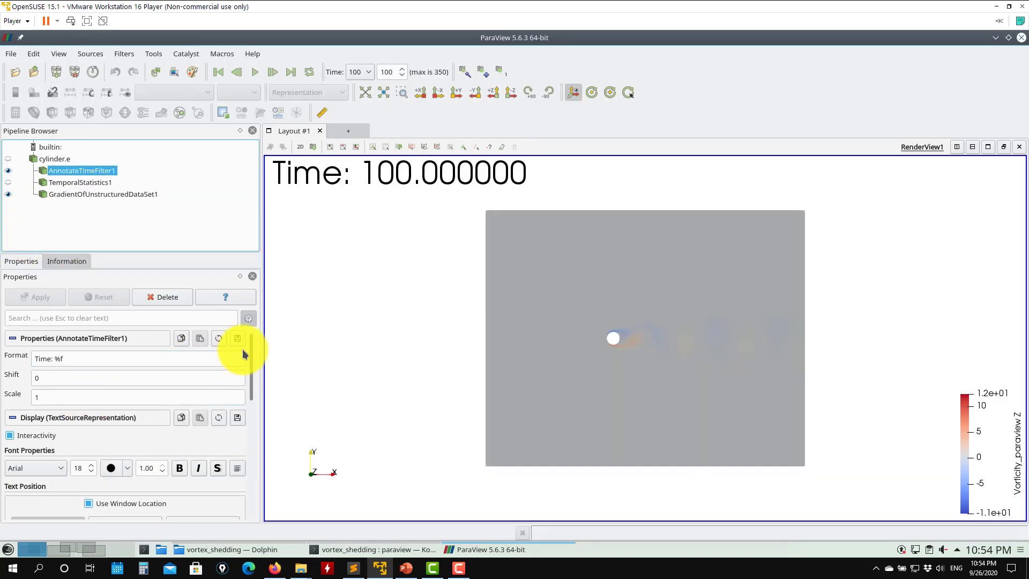
pyautogui.moveTo(250, 379); pyautogui.dragTo(260, 233)
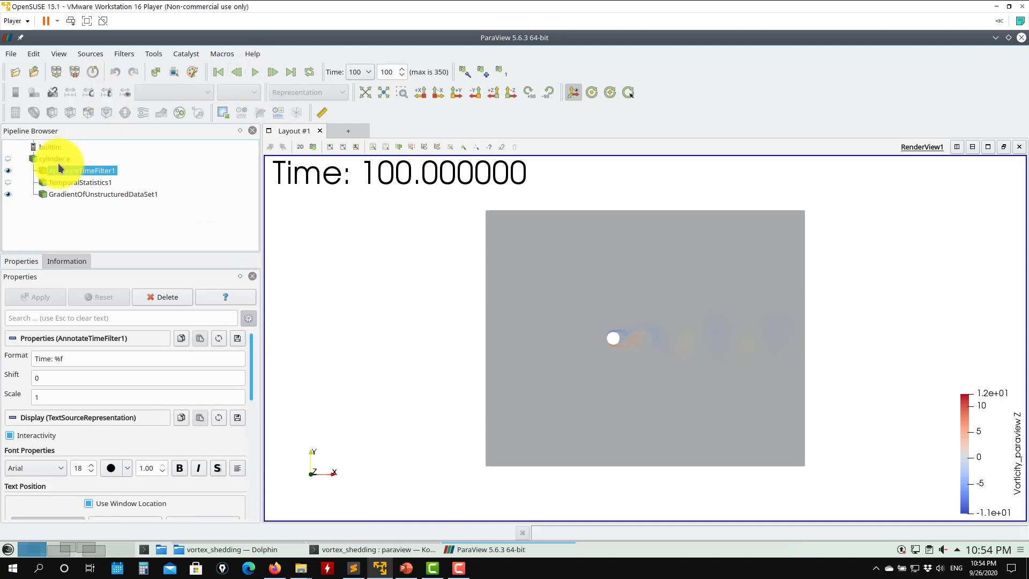
# - Inspect the GradientOfUnstructuredDataSet1 settings and browse the alphabetical filter list again
pyautogui.click(80, 194)
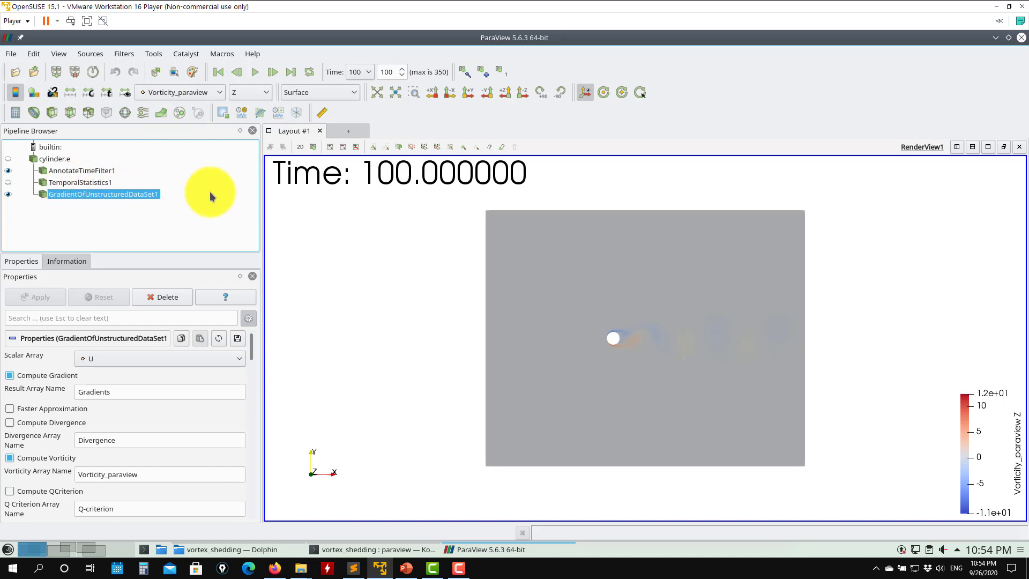
pyautogui.click(124, 54)
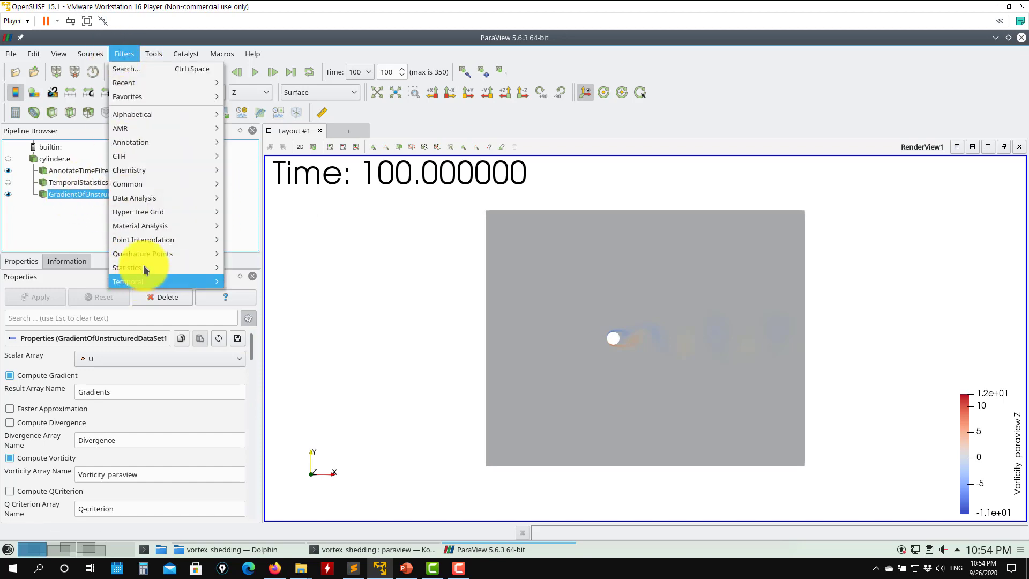
pyautogui.moveTo(162, 115)
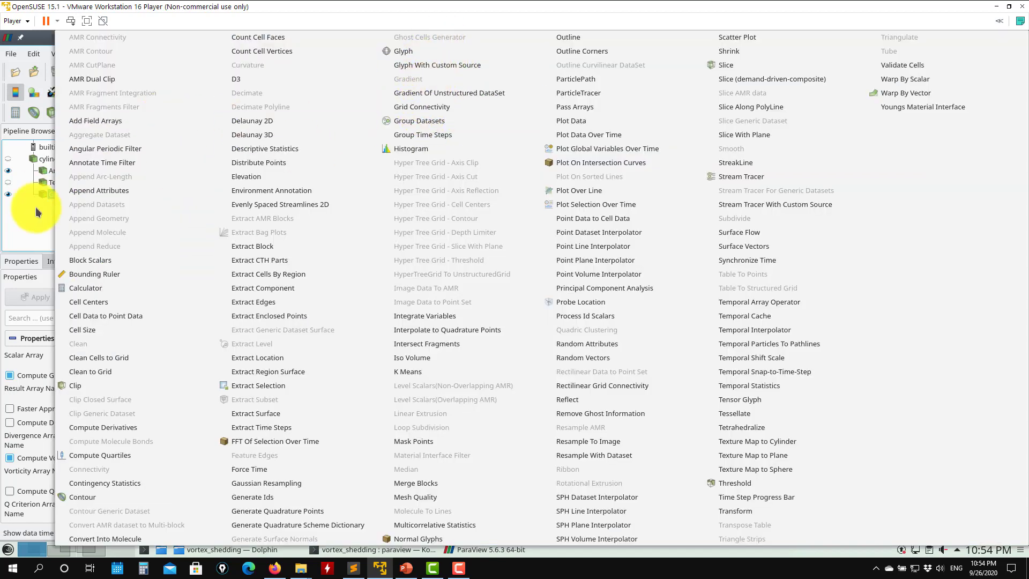
pyautogui.click(32, 241)
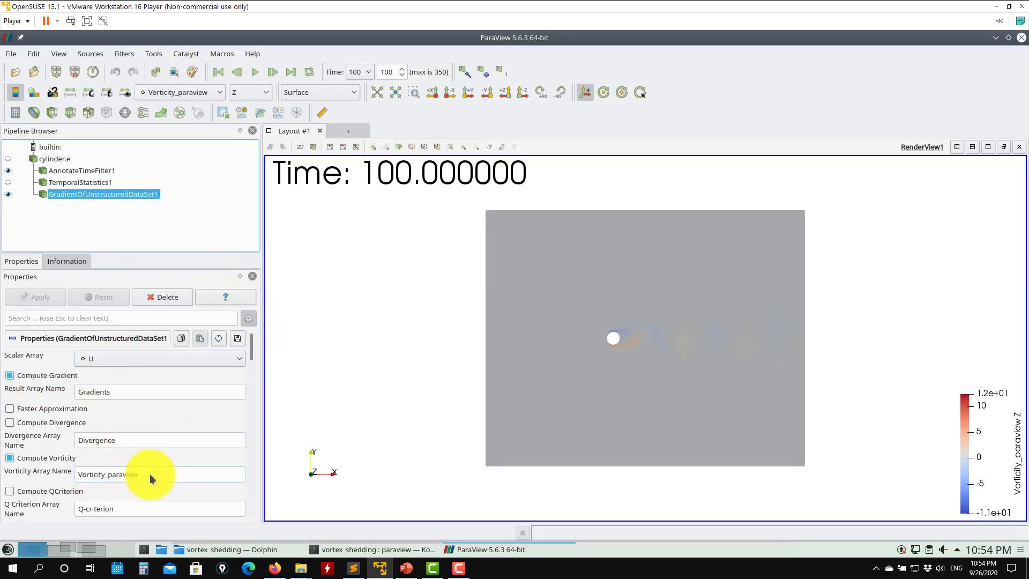
pyautogui.scroll(-3, 249, 356)
pyautogui.scroll(-3, 253, 356)
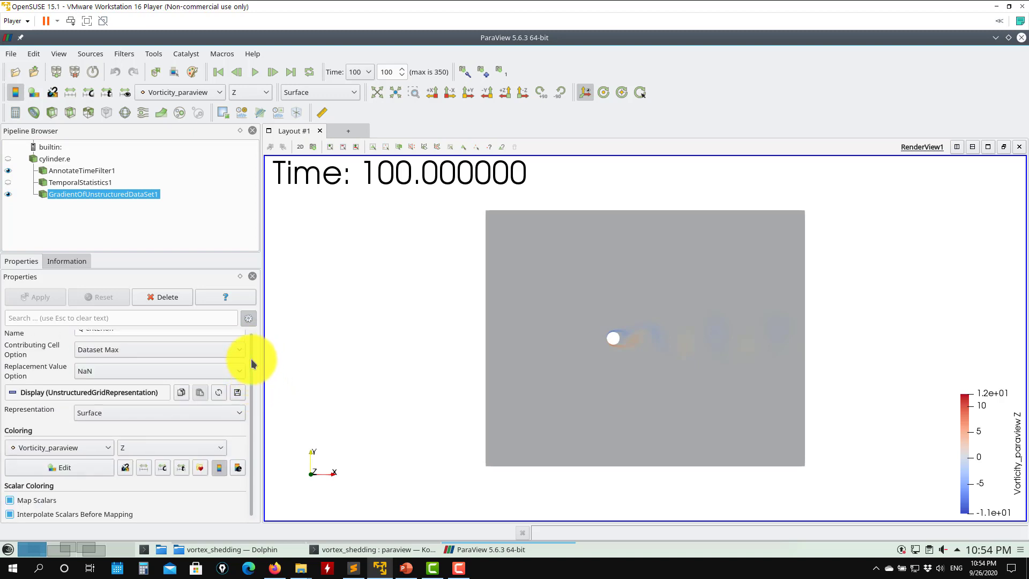
# - Scroll through the GradientOfUnstructuredDataSet1 filter settings and display properties
pyautogui.scroll(4, 253, 356)
pyautogui.scroll(-1, 253, 356)
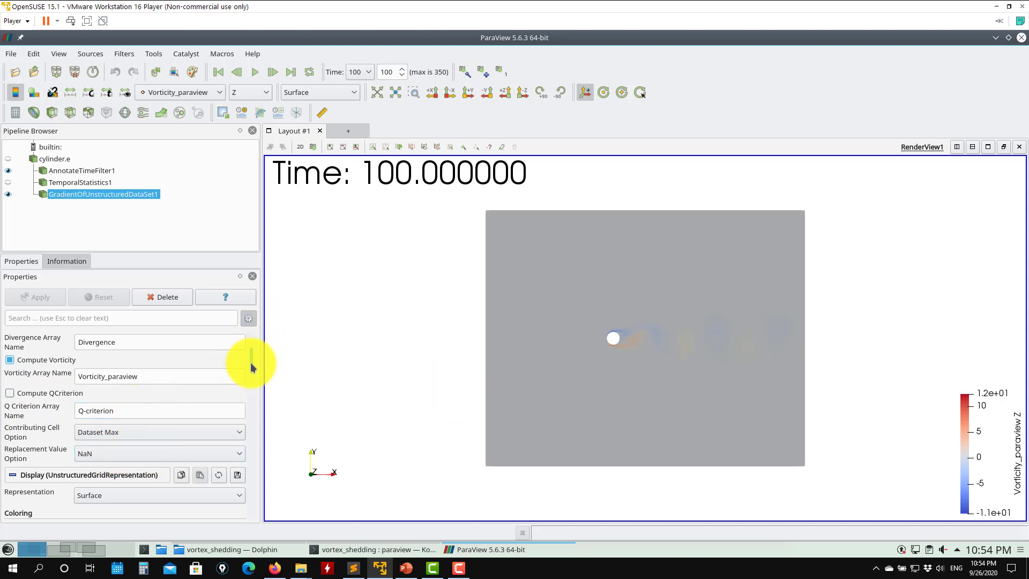
pyautogui.scroll(-5, 255, 368)
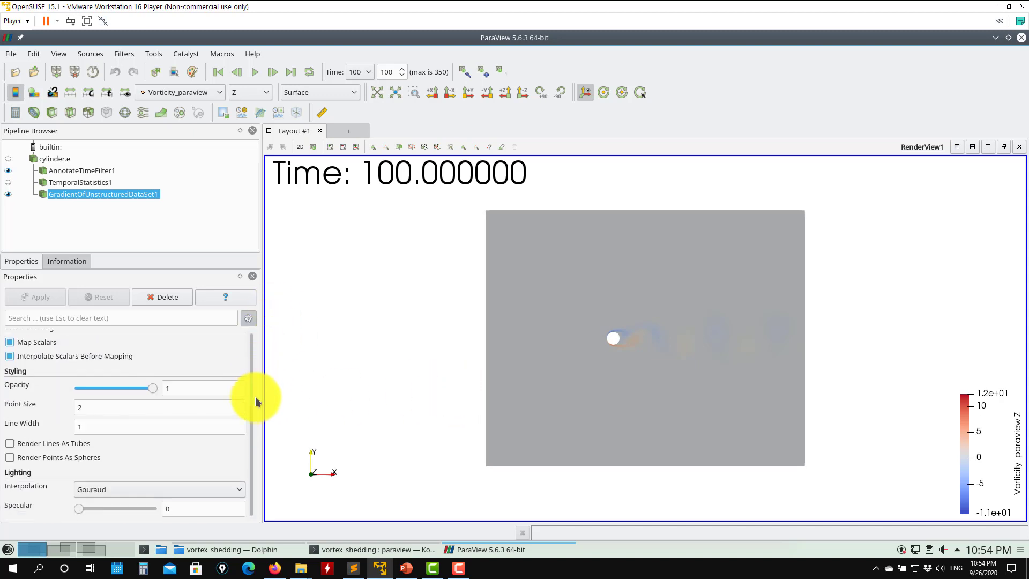
pyautogui.moveTo(255, 396); pyautogui.dragTo(256, 206)
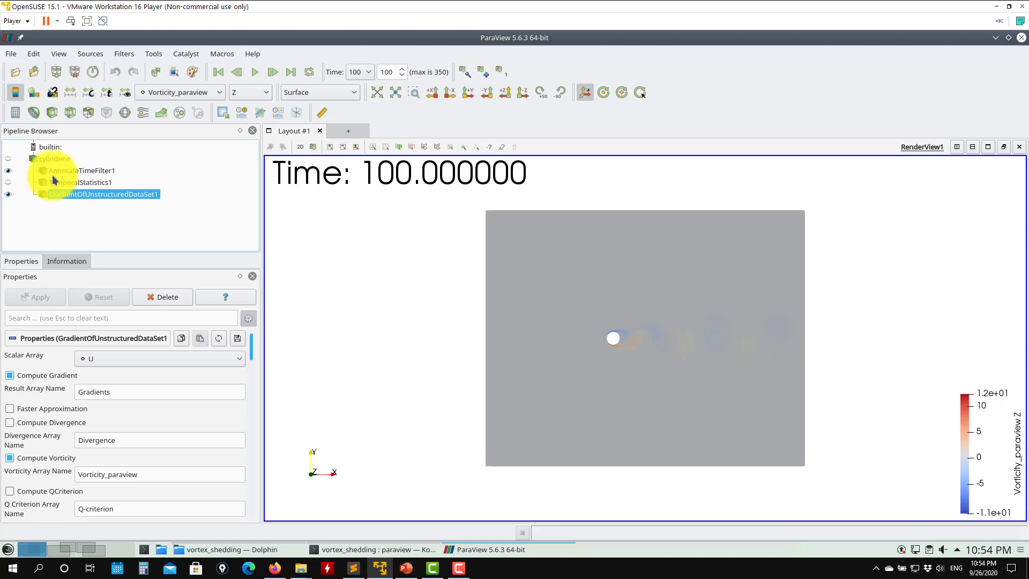
# - Hide the gradient filter's output and show TemporalStatistics1 in the view instead
pyautogui.click(8, 194)
pyautogui.click(20, 182)
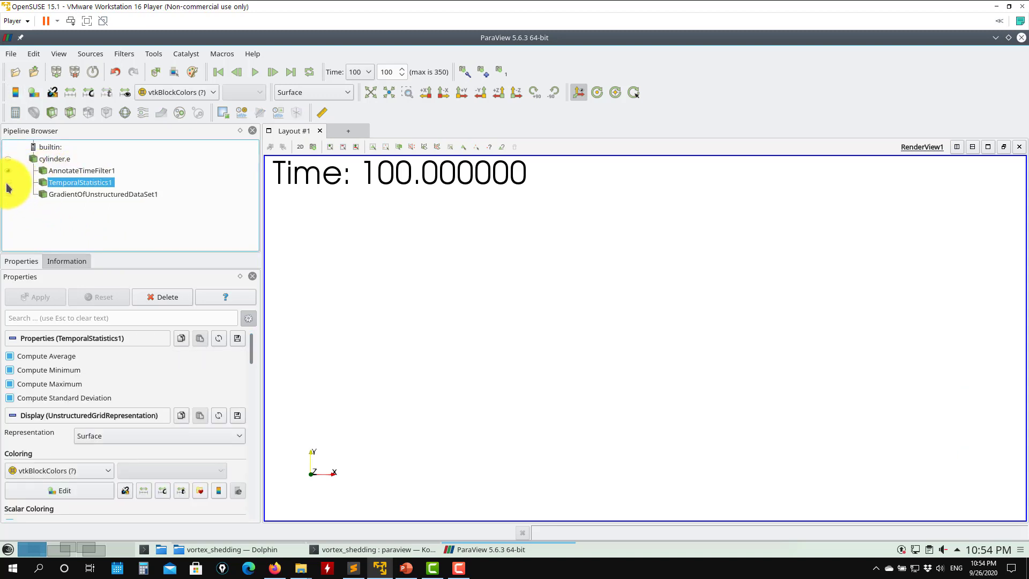
pyautogui.click(9, 182)
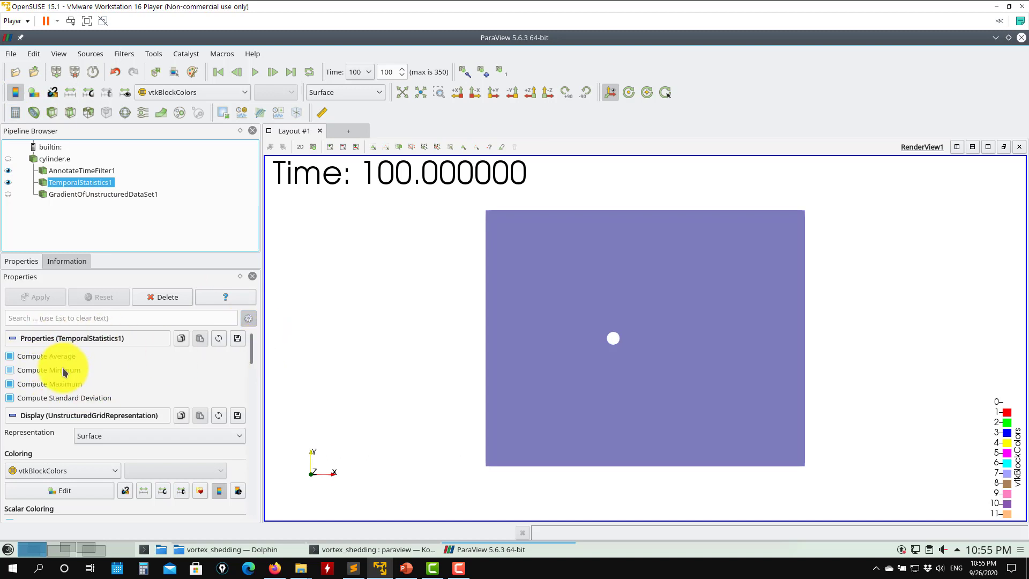
# - Browse the list of arrays available for coloring TemporalStatistics1
pyautogui.moveTo(259, 359); pyautogui.dragTo(249, 315)
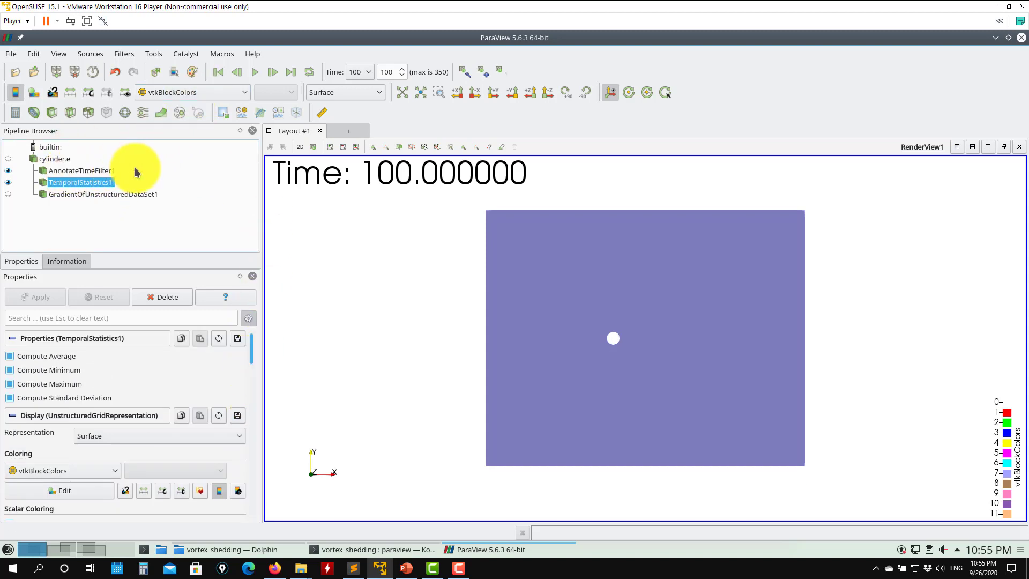
pyautogui.click(226, 92)
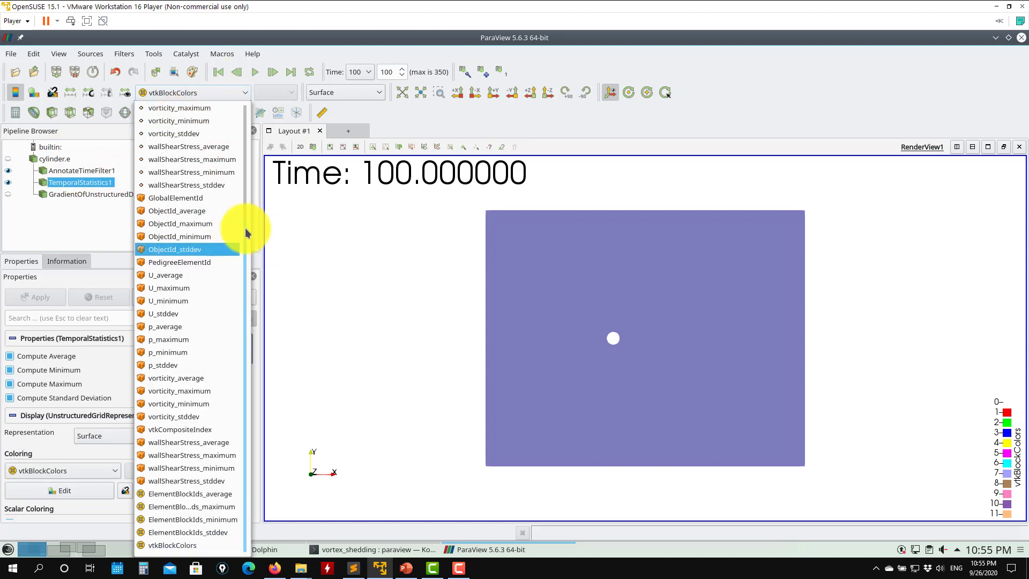
pyautogui.moveTo(241, 218); pyautogui.dragTo(259, 109)
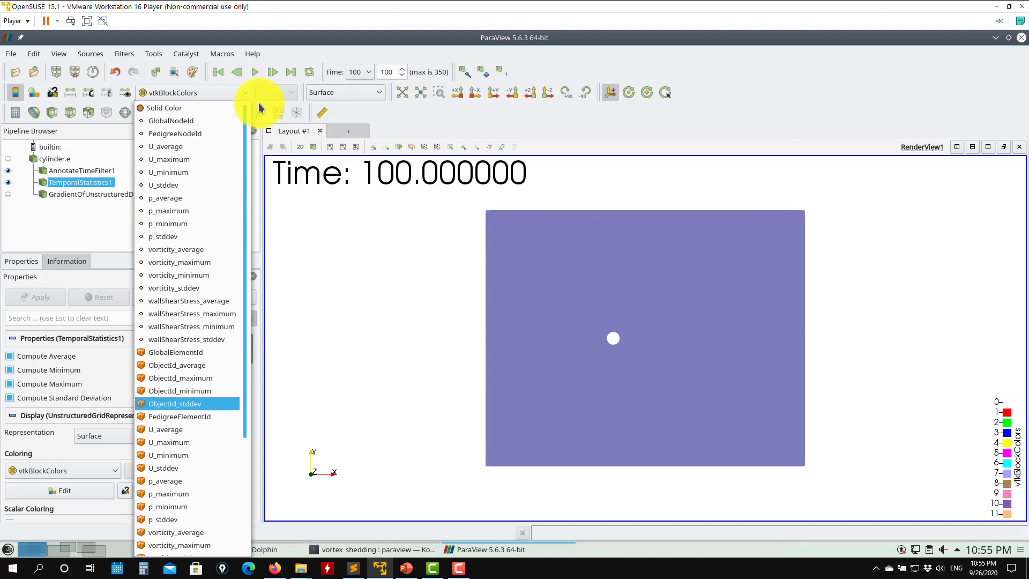
# - Hide TemporalStatistics1 and show the cylinder.e reader output, selecting it in the pipeline
pyautogui.click(9, 158)
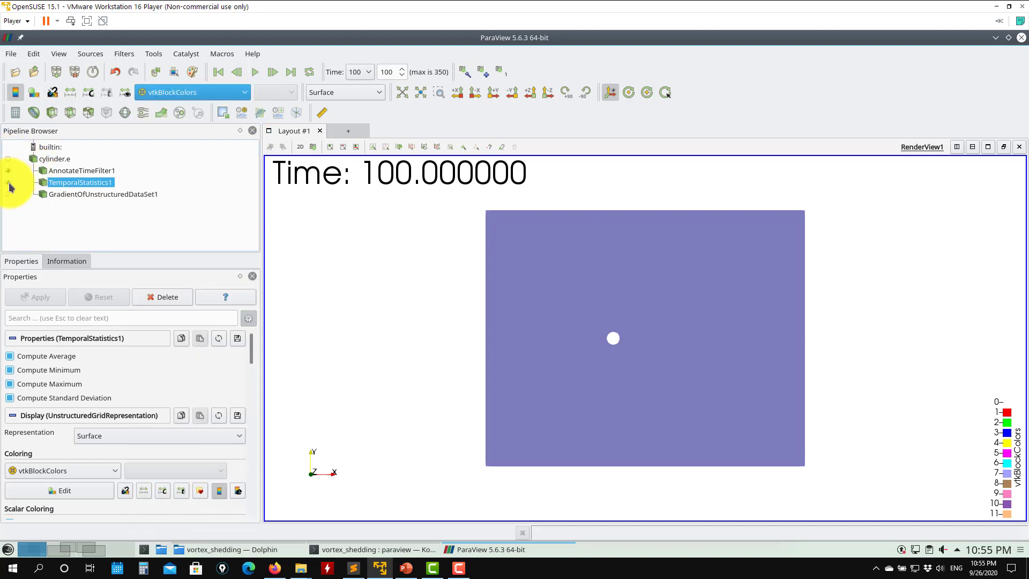
pyautogui.click(7, 182)
pyautogui.click(8, 159)
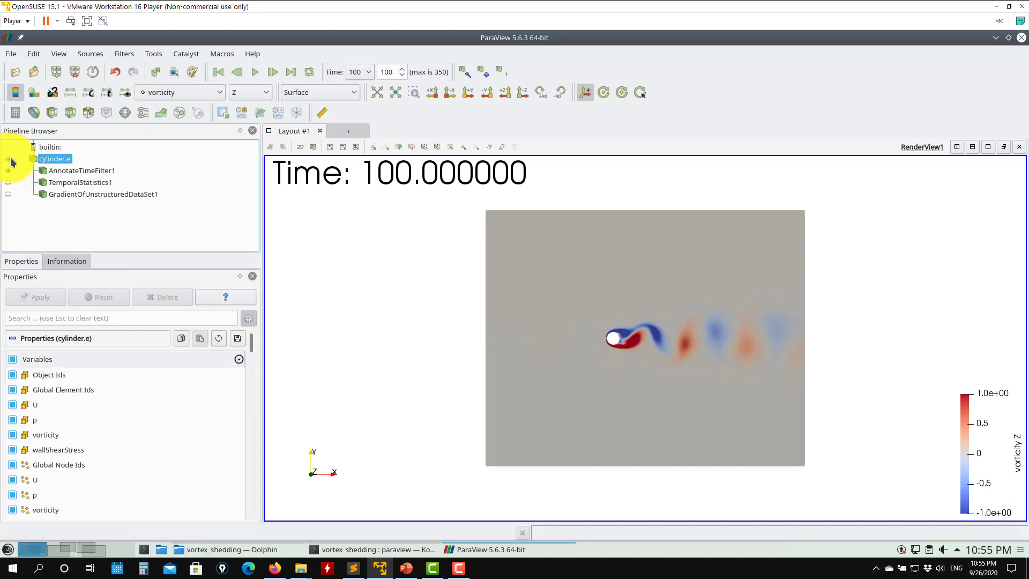
# - Color cylinder.e by U, then by p, then back to vorticity to compare the fields
pyautogui.click(207, 93)
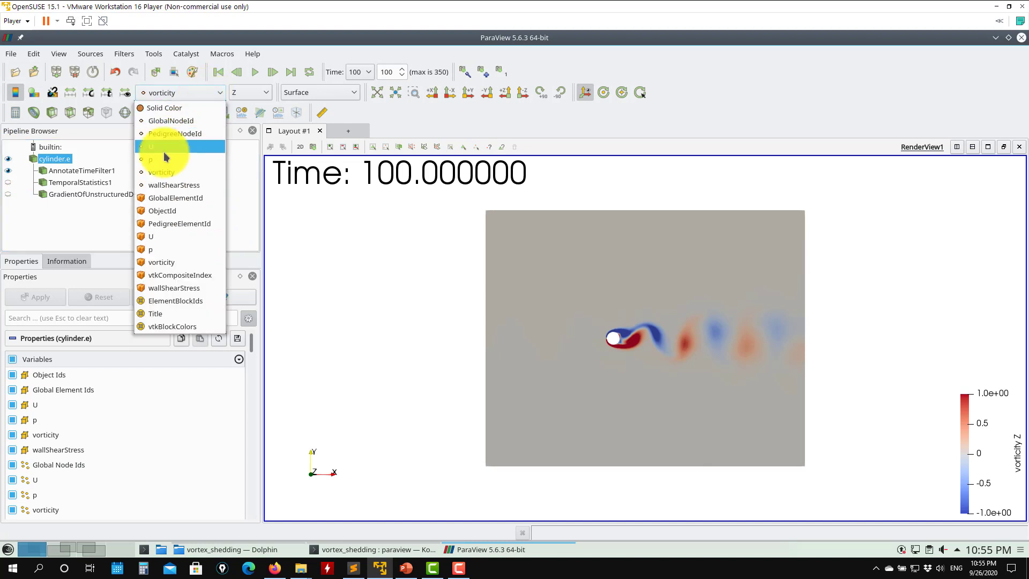
pyautogui.click(162, 148)
pyautogui.click(192, 94)
pyautogui.click(179, 160)
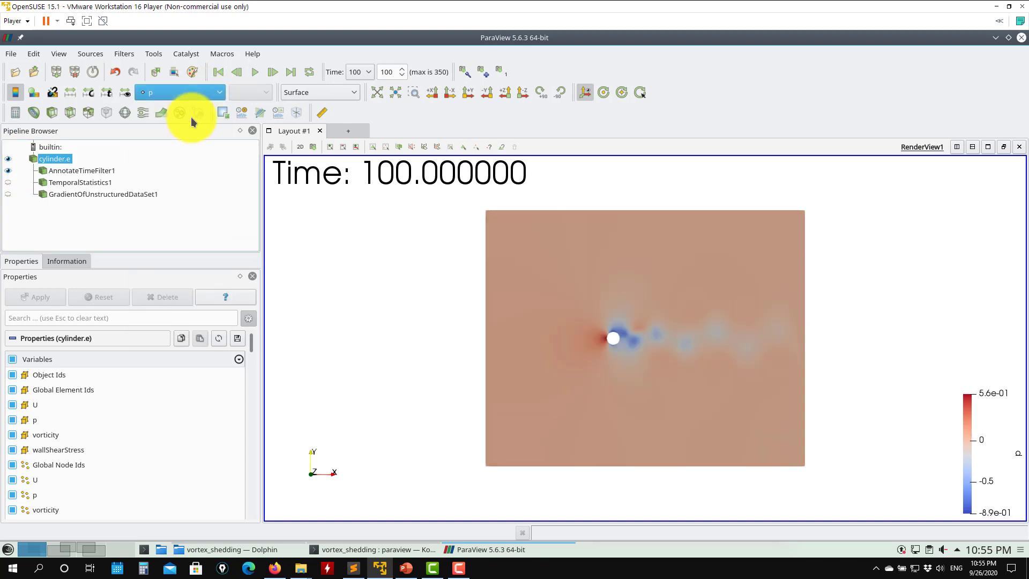
pyautogui.click(201, 92)
pyautogui.click(178, 172)
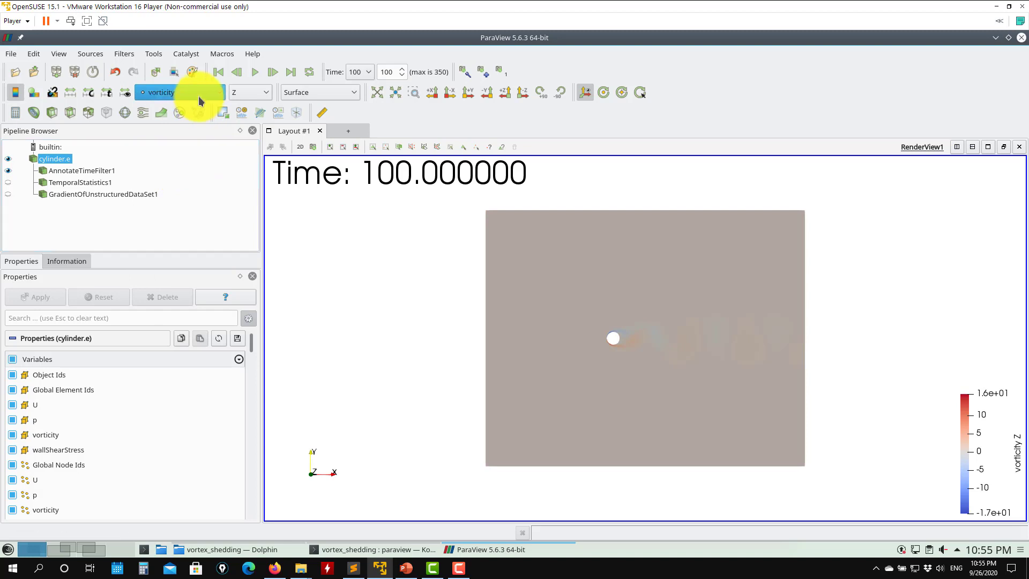
# - Show TemporalStatistics1 instead of cylinder.e and color it by the U_average point array
pyautogui.click(8, 182)
pyautogui.click(8, 159)
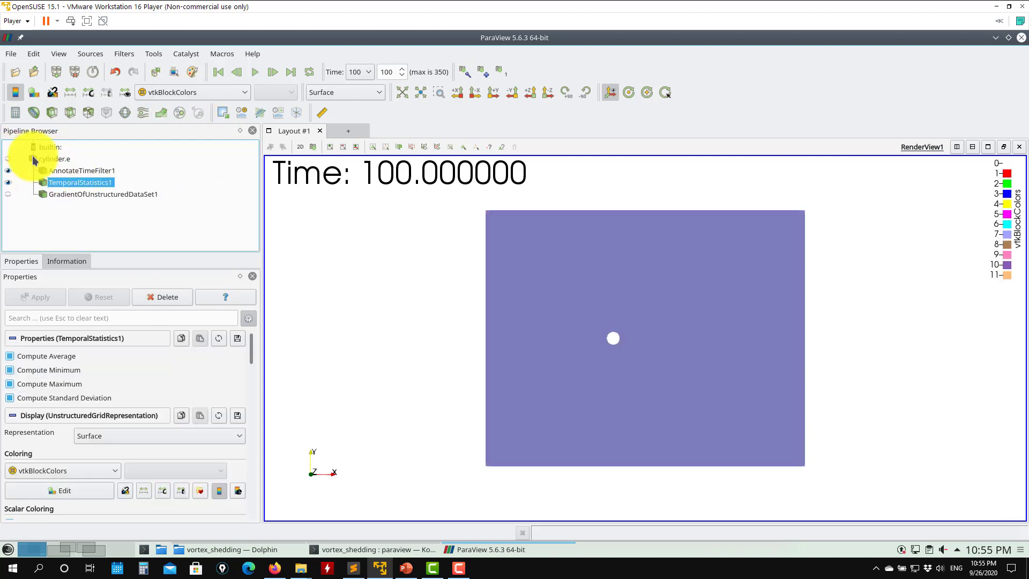
pyautogui.click(207, 92)
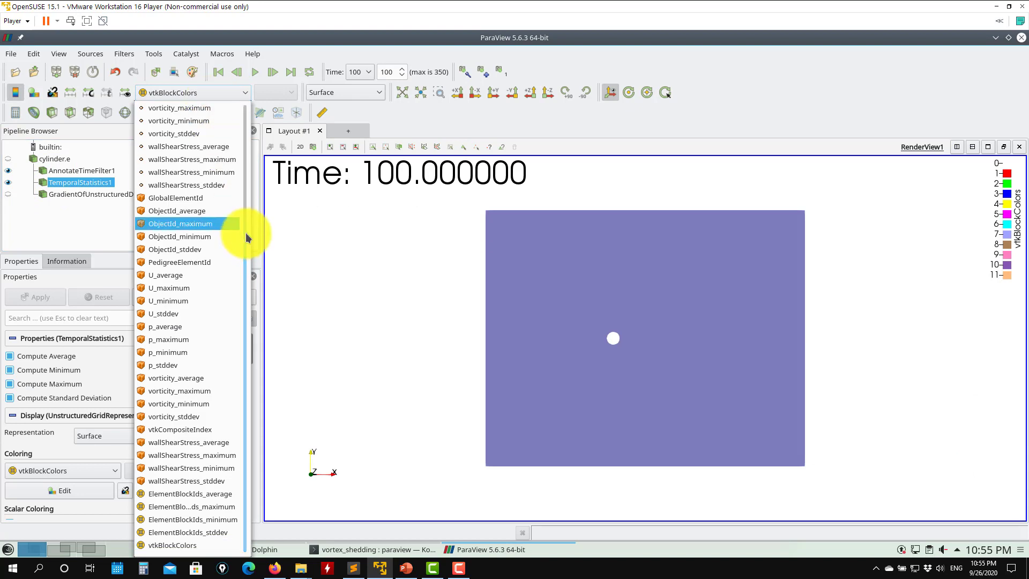
pyautogui.moveTo(246, 235); pyautogui.dragTo(241, 51)
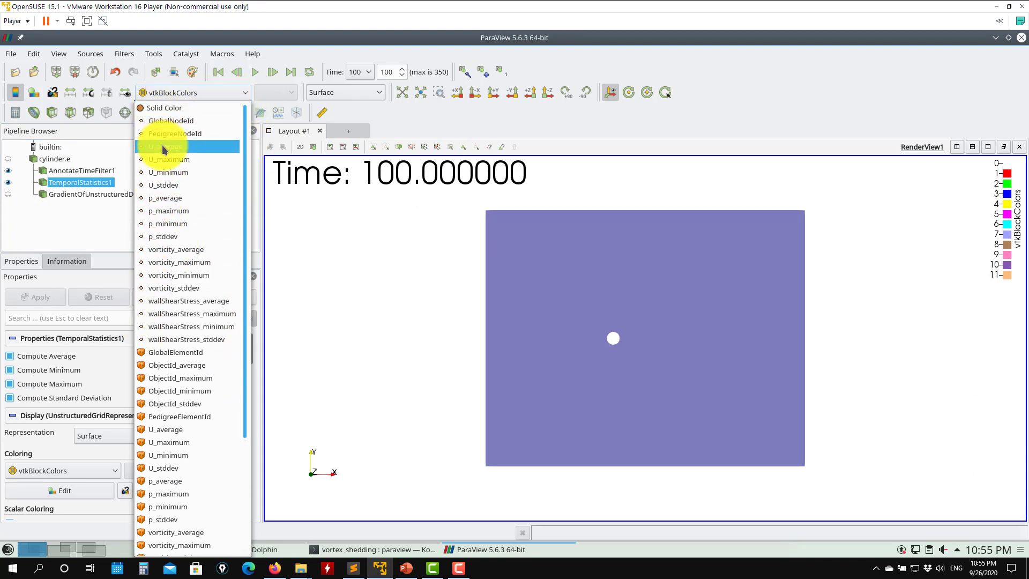
pyautogui.click(204, 151)
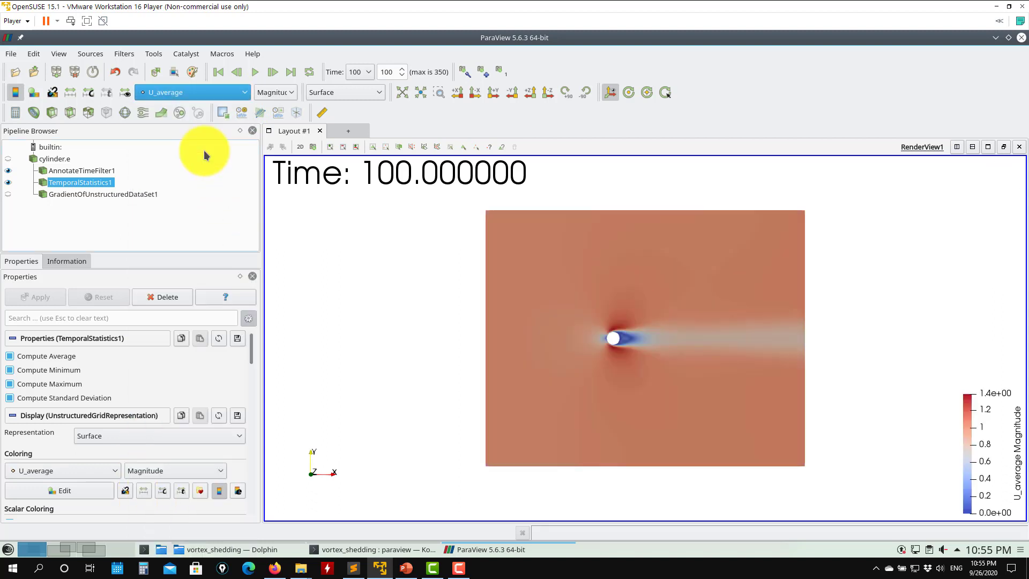
# - Play the animation until time step 19, then select the gradient filter and TemporalStatistics1 in turn
pyautogui.click(254, 72)
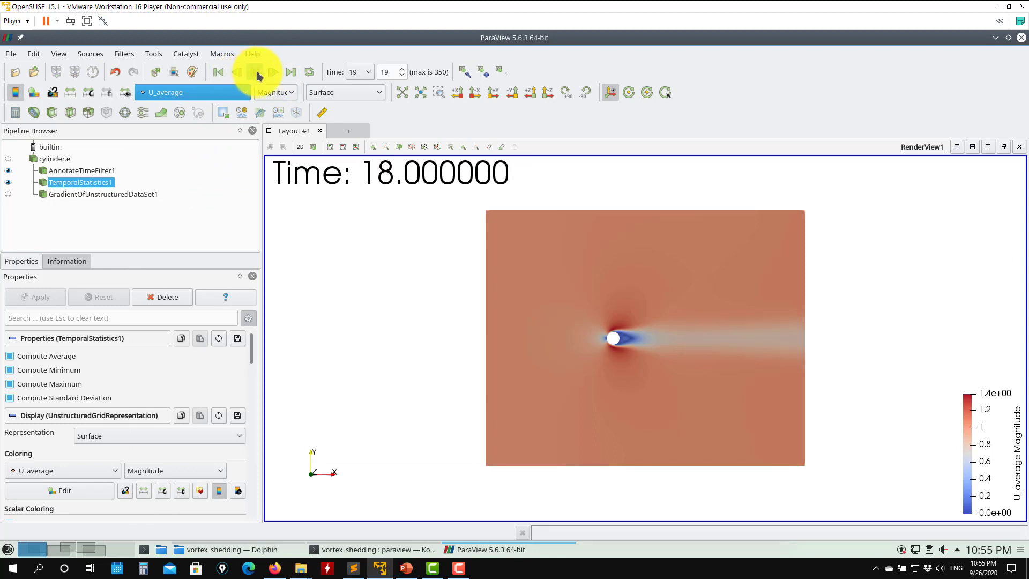
pyautogui.click(256, 72)
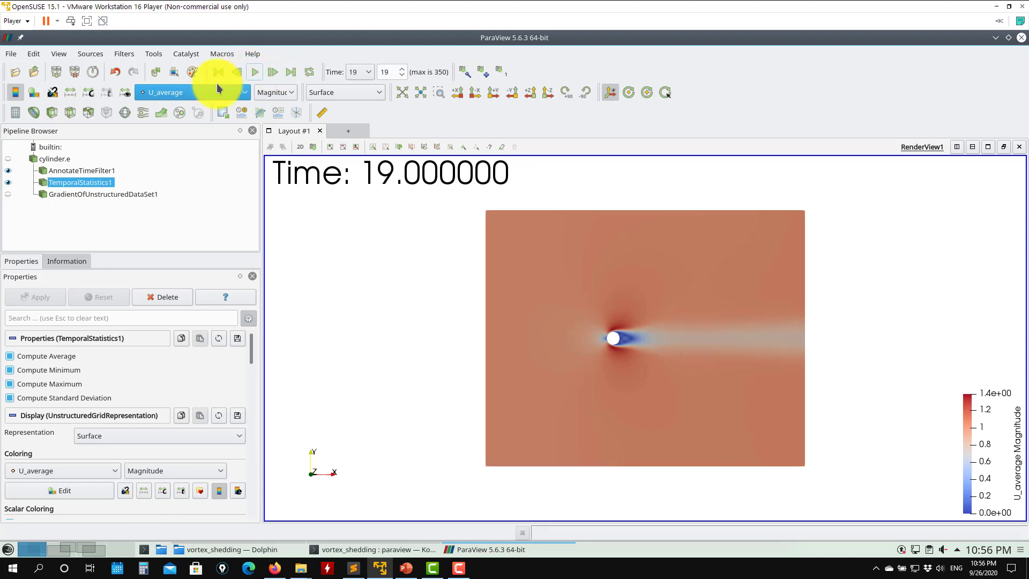
pyautogui.click(87, 194)
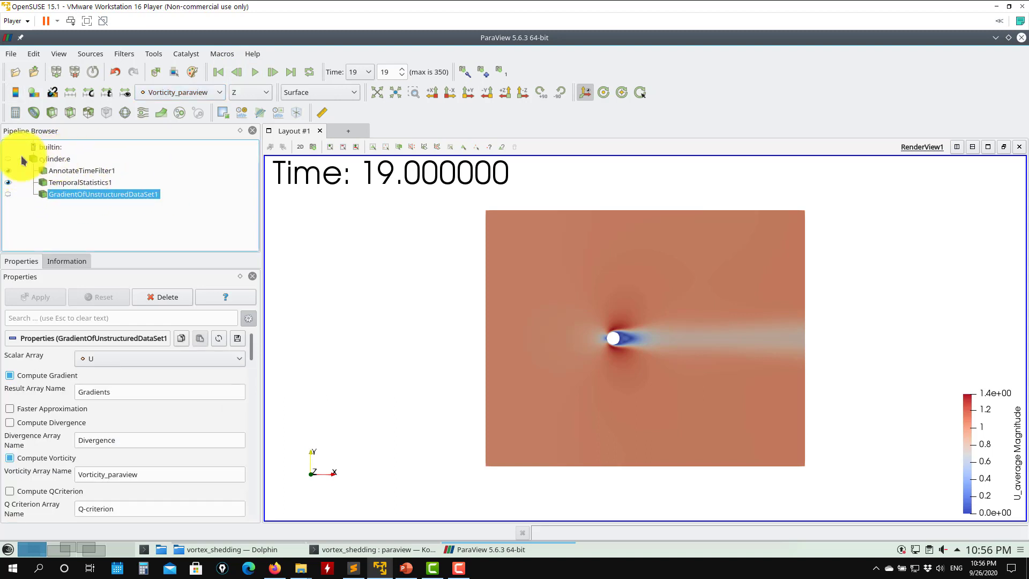
pyautogui.click(86, 182)
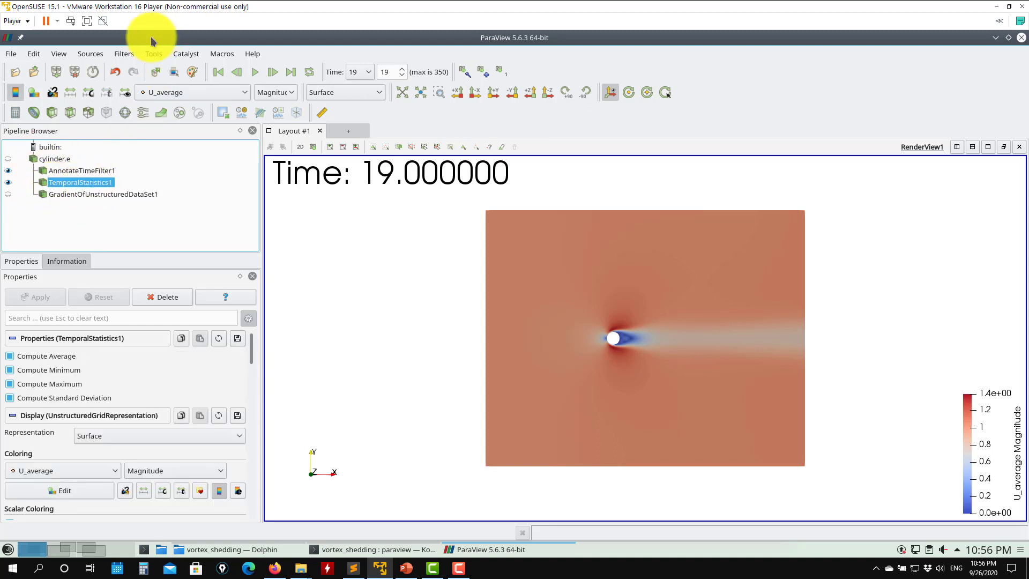
pyautogui.click(123, 53)
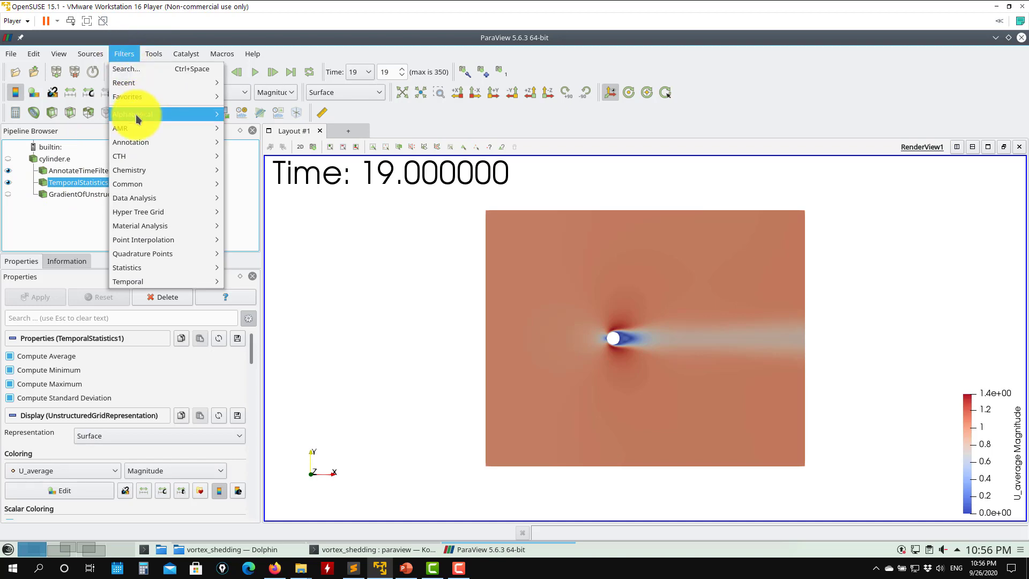
pyautogui.moveTo(136, 114)
pyautogui.click(443, 93)
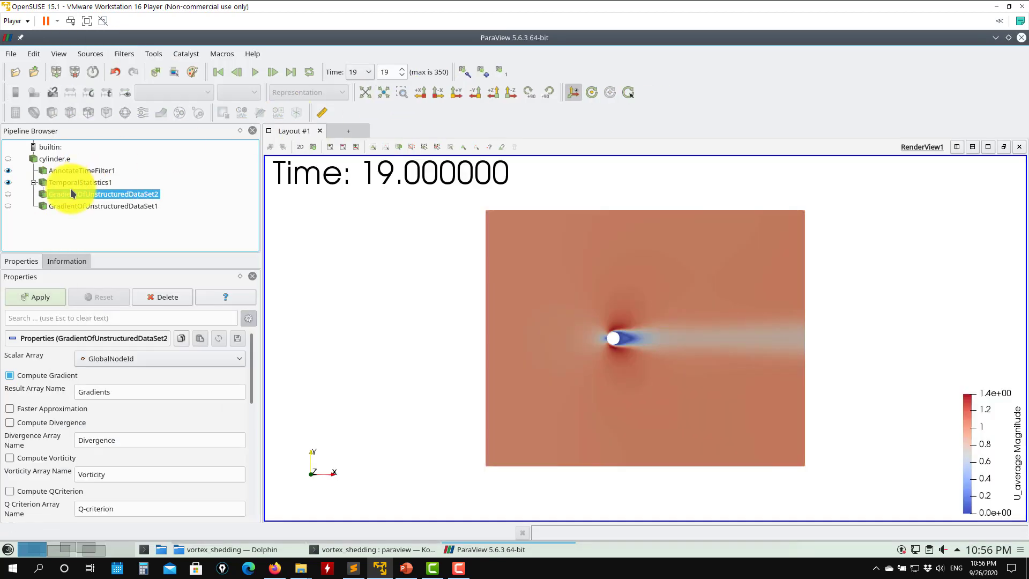
pyautogui.click(166, 298)
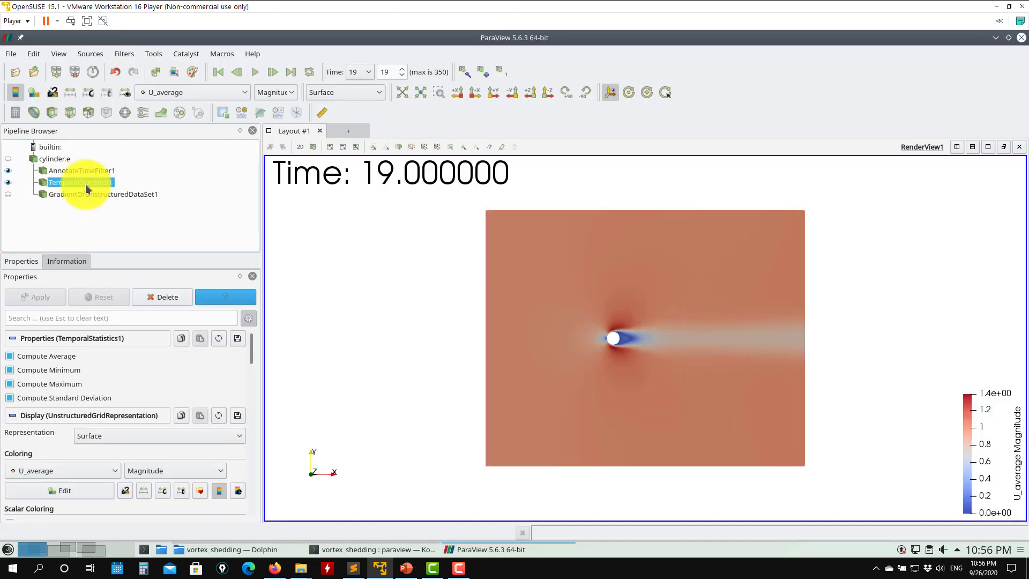
# - Select cylinder.e and browse the alphabetical filter list without adding a filter
pyautogui.click(49, 159)
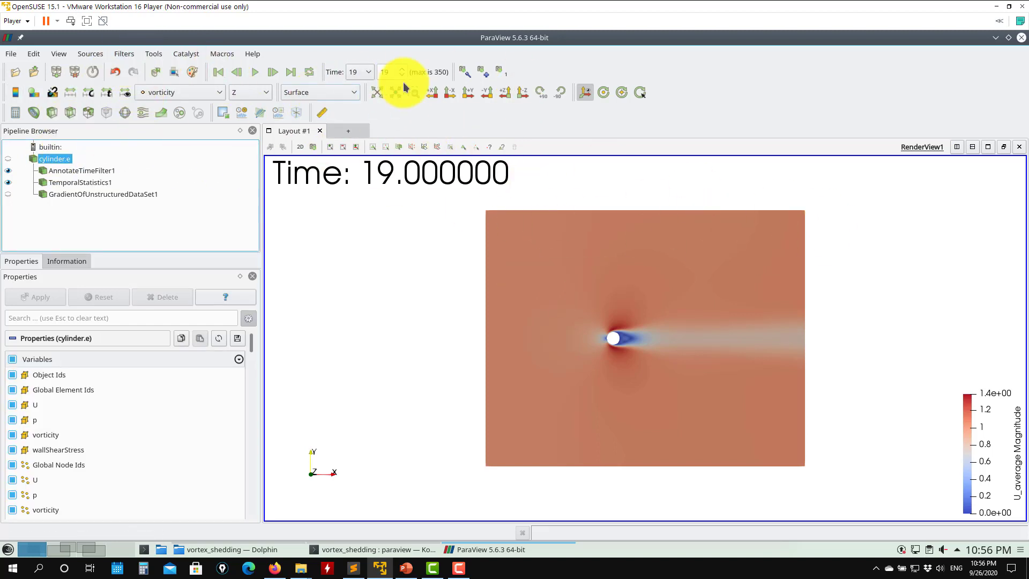
pyautogui.click(132, 53)
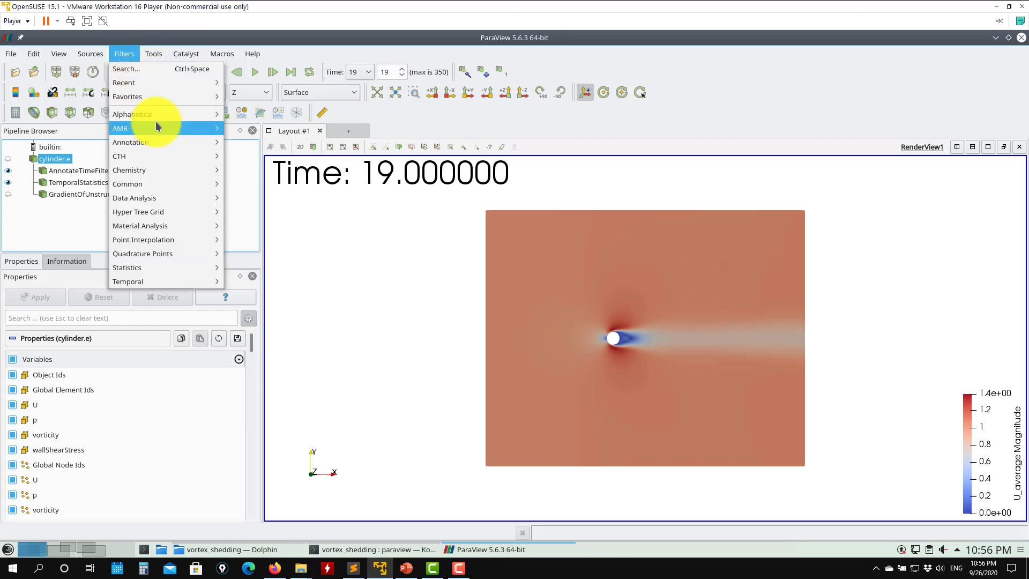
pyautogui.moveTo(160, 116)
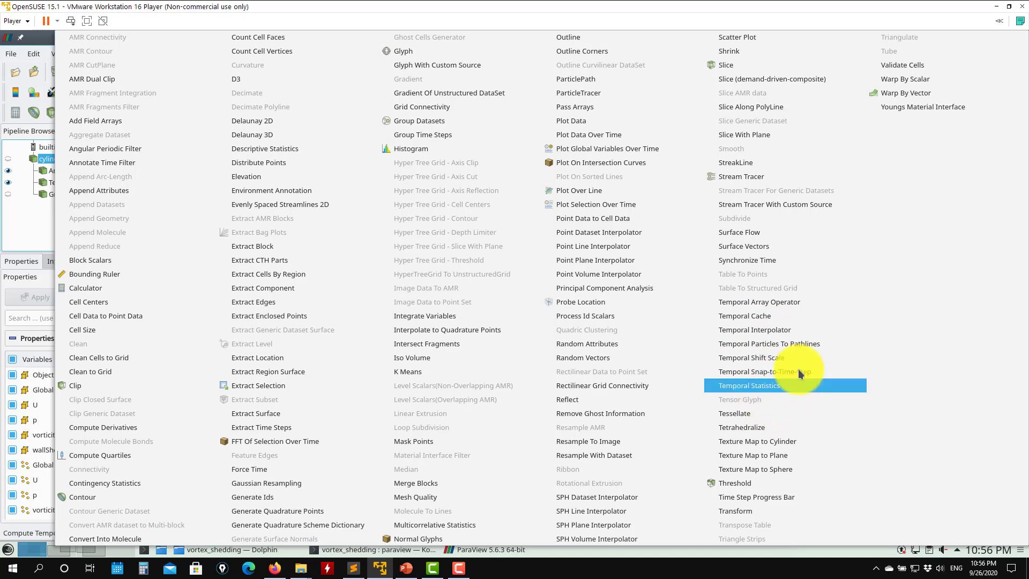
pyautogui.click(21, 226)
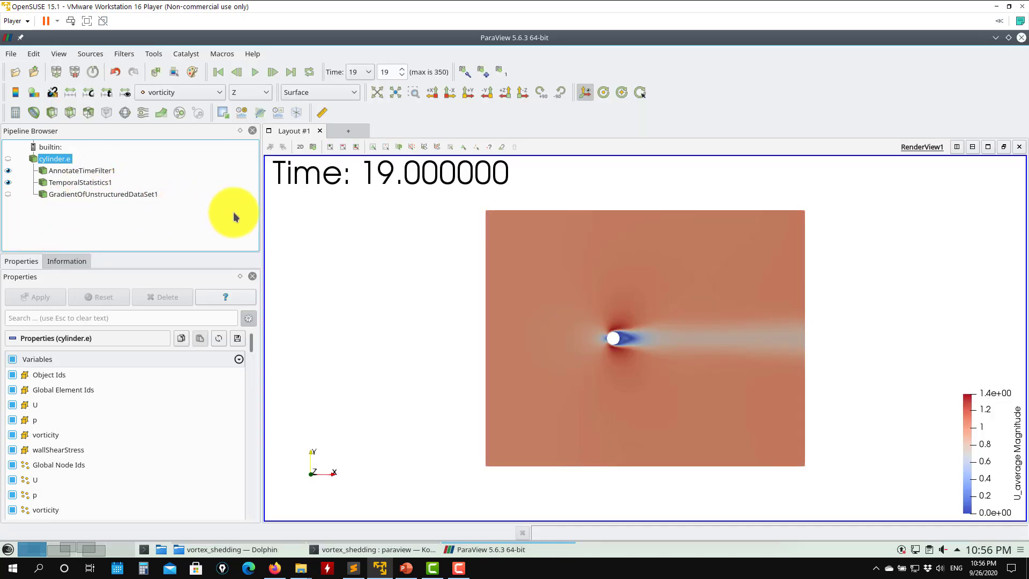
# - Show cylinder.e colored by vorticity and hide TemporalStatistics1
pyautogui.click(203, 92)
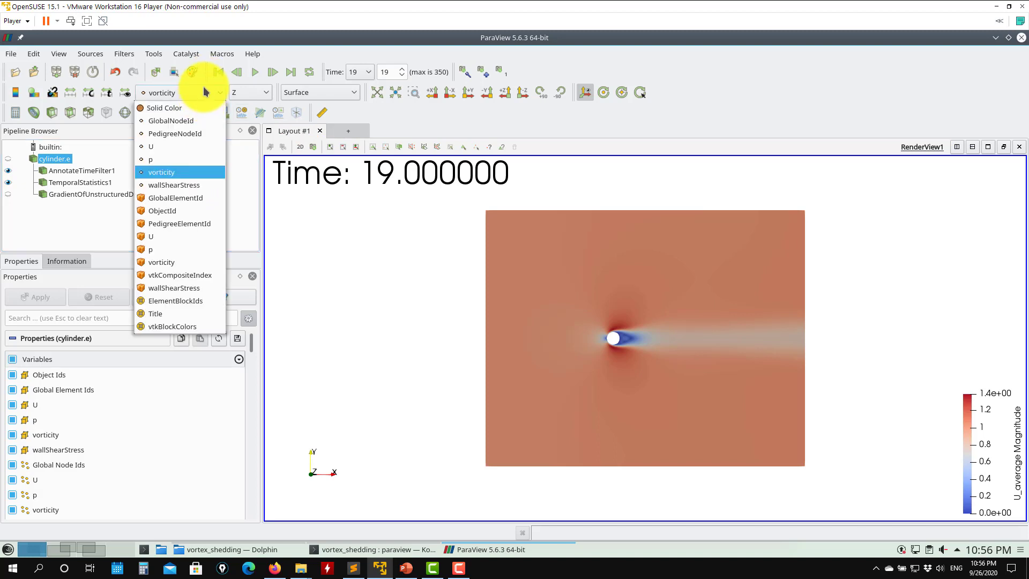
pyautogui.click(381, 245)
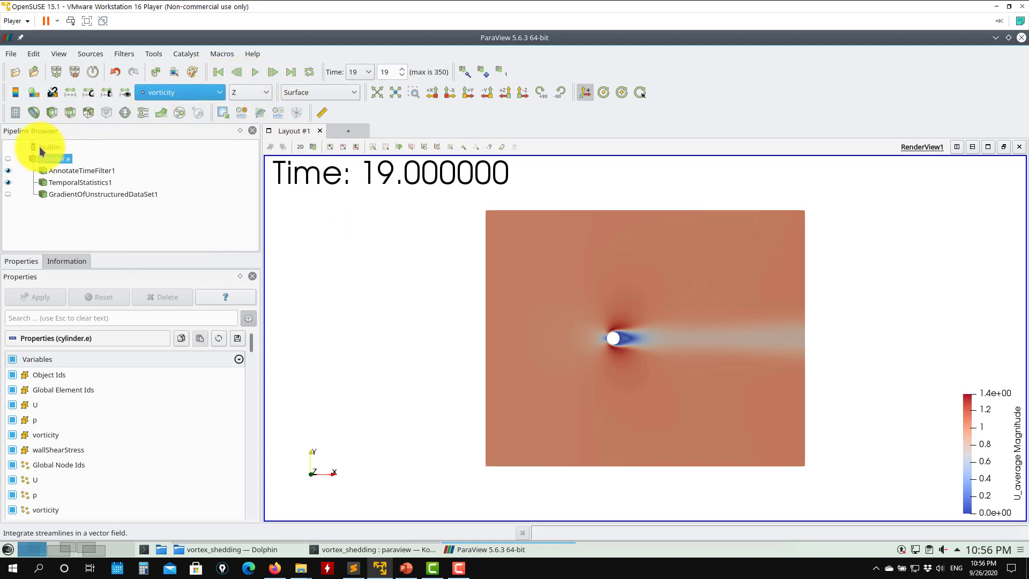
pyautogui.click(8, 159)
pyautogui.click(8, 182)
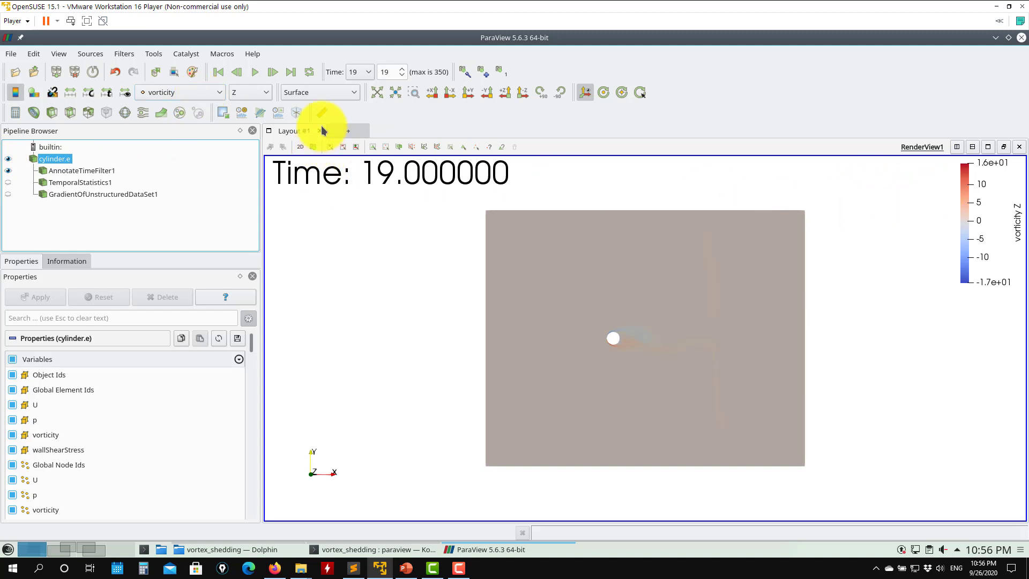
# - Rescale the vorticity color map to a custom range of -2 to 2 and play the animation
pyautogui.click(92, 95)
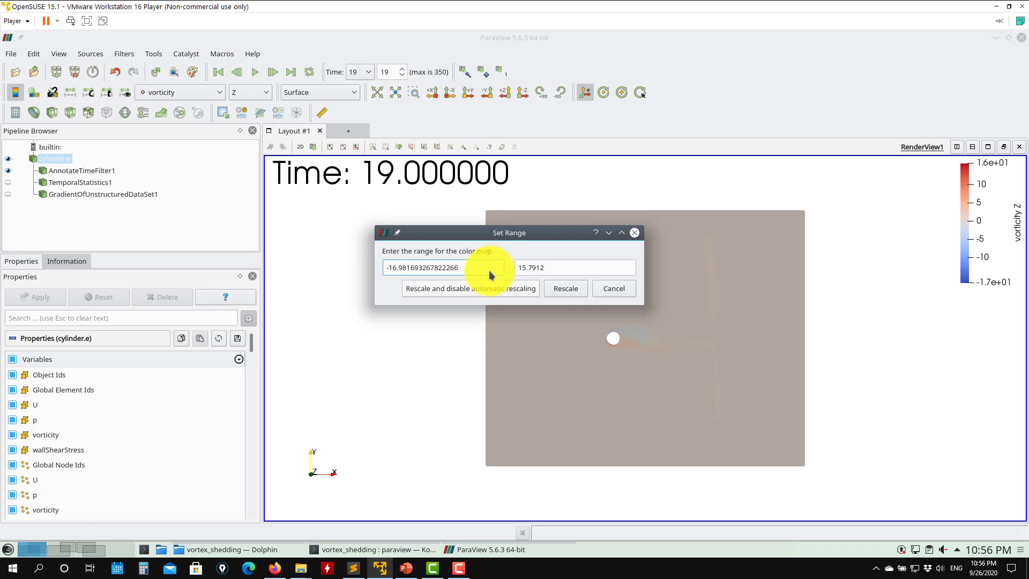
pyautogui.write('-')
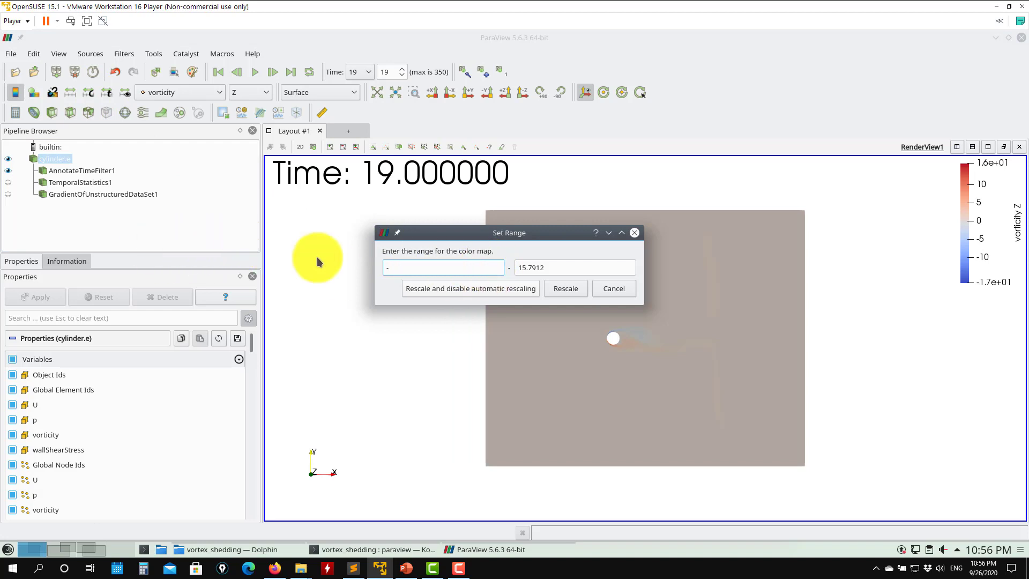
pyautogui.write('2')
pyautogui.moveTo(589, 264); pyautogui.dragTo(387, 270)
pyautogui.write('2')
pyautogui.click(514, 292)
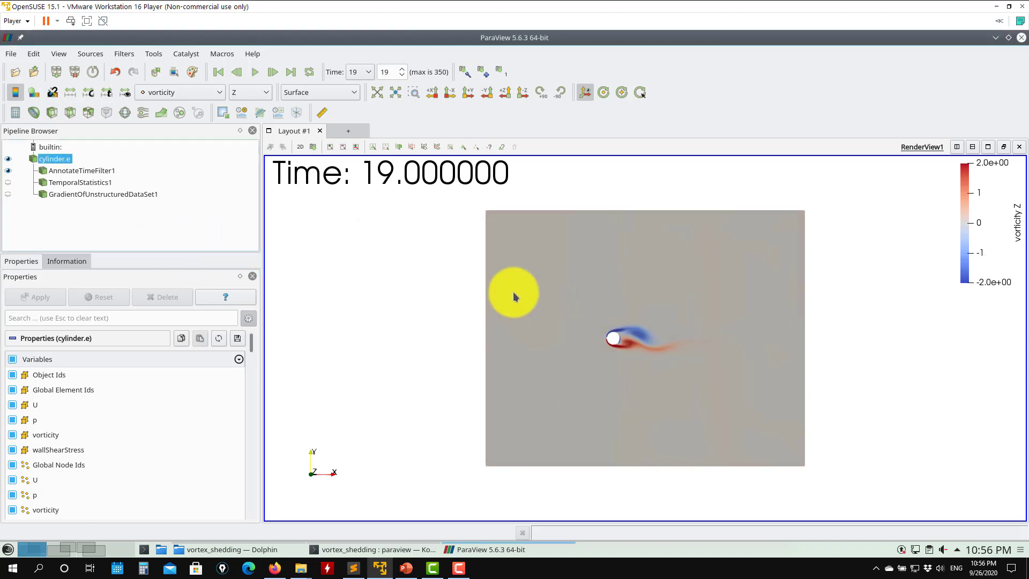
pyautogui.click(255, 72)
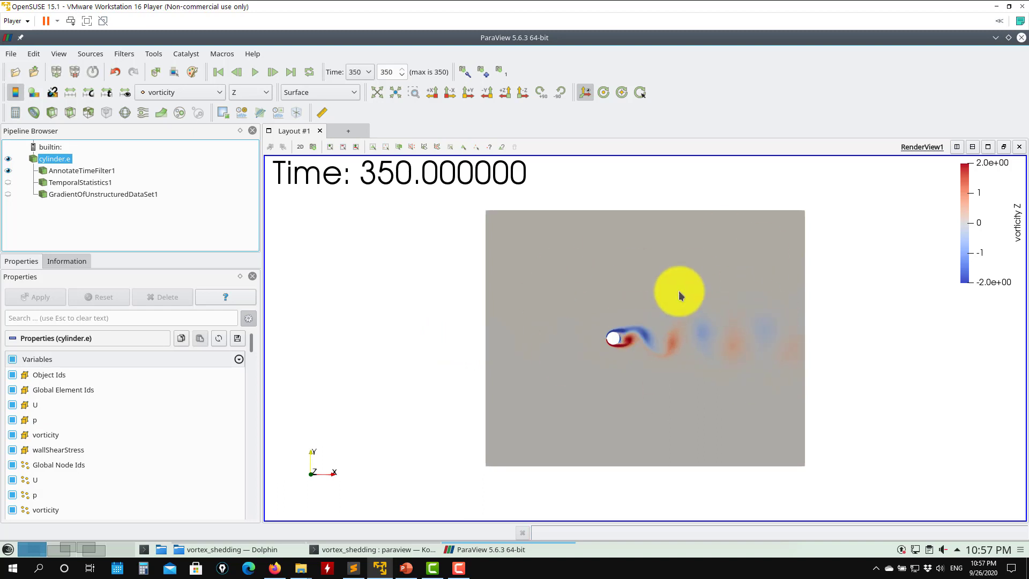
# - Color cylinder.e by U and play the animation, pausing around time step 149
pyautogui.click(210, 93)
pyautogui.click(155, 146)
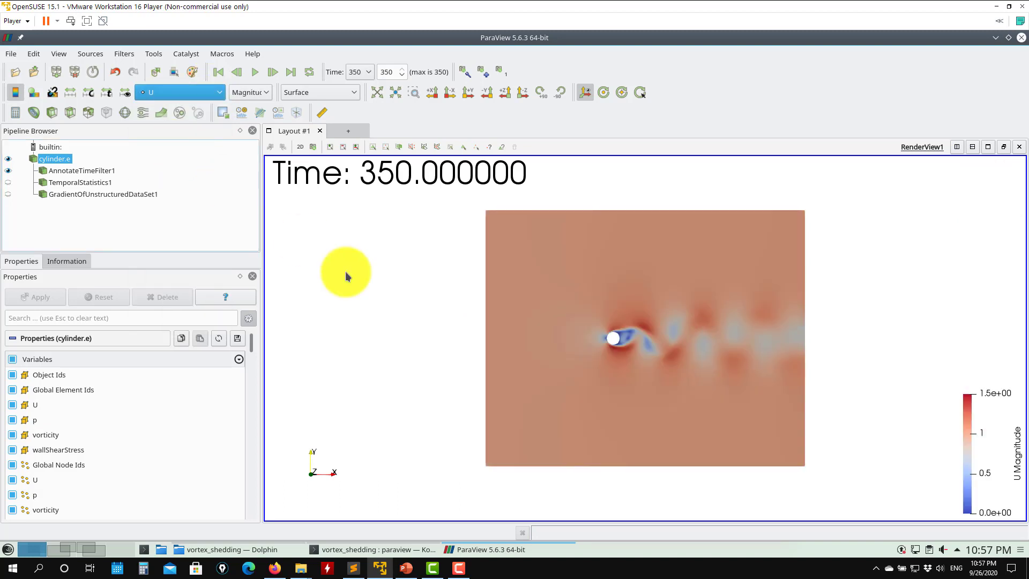
pyautogui.click(255, 72)
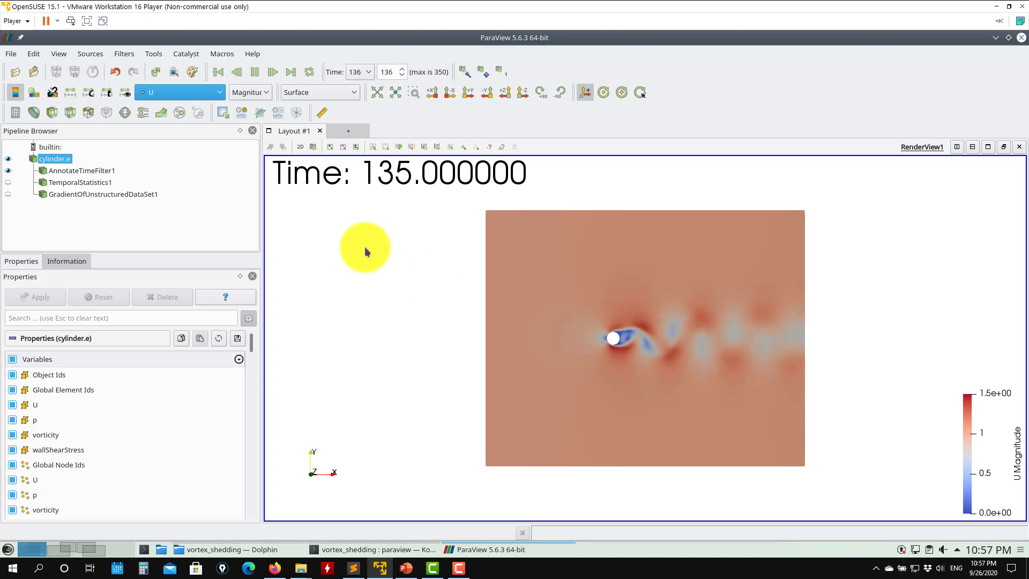
pyautogui.click(254, 72)
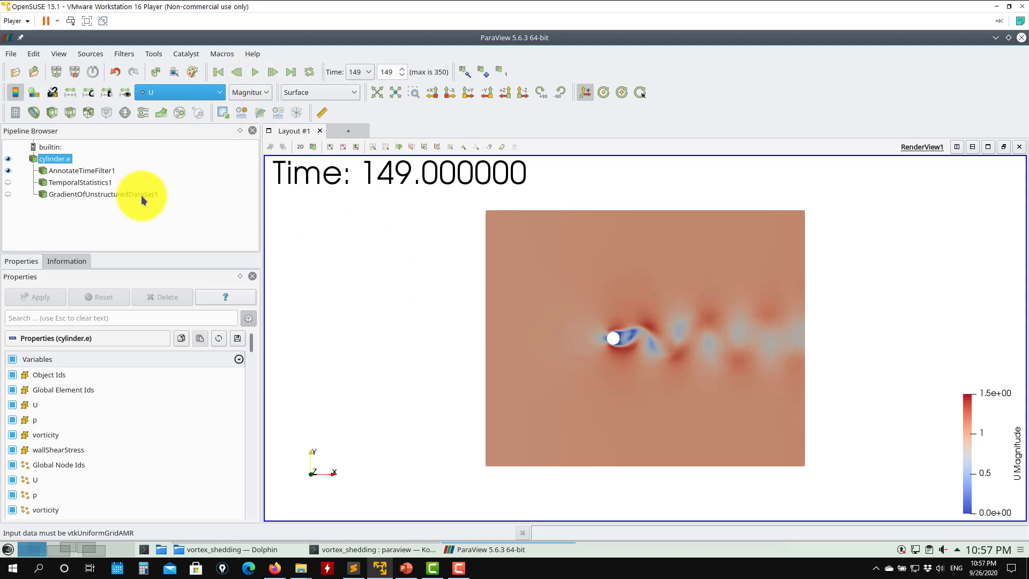
# - Select TemporalStatistics1, make it visible and hide cylinder.e
pyautogui.click(90, 182)
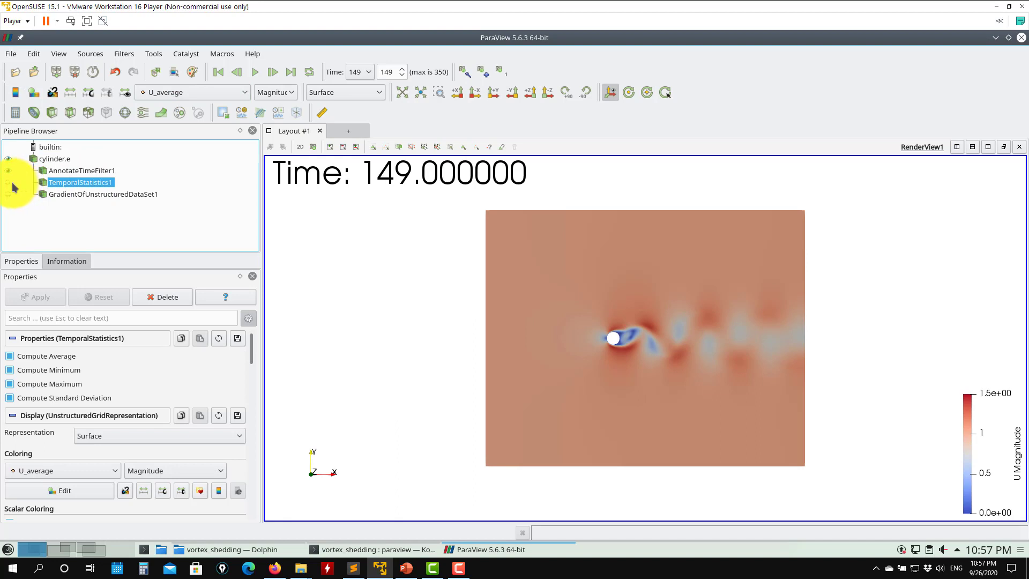
pyautogui.click(8, 182)
pyautogui.click(8, 158)
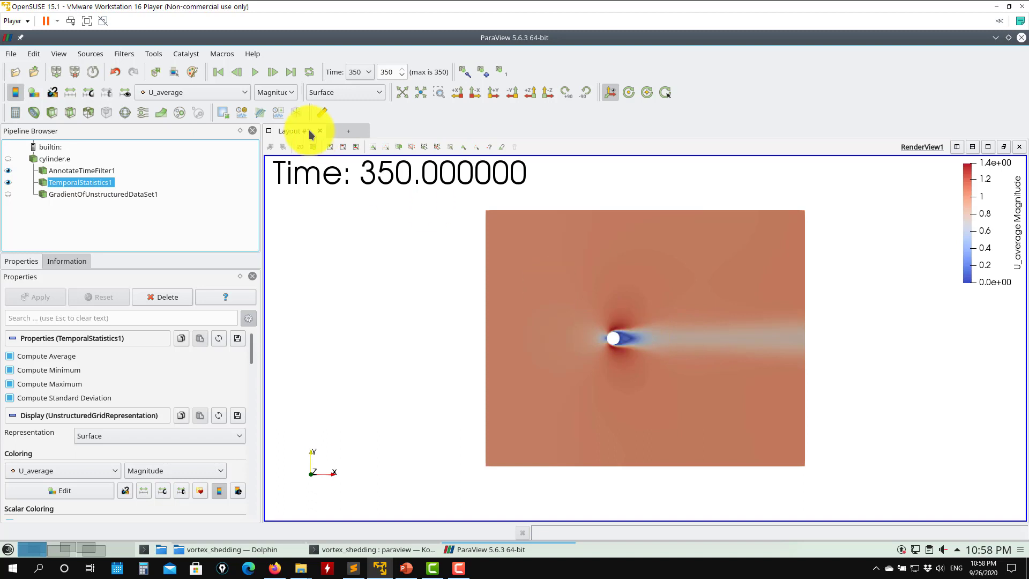
# - Go to the first time step and color TemporalStatistics1 by U_average
pyautogui.click(218, 73)
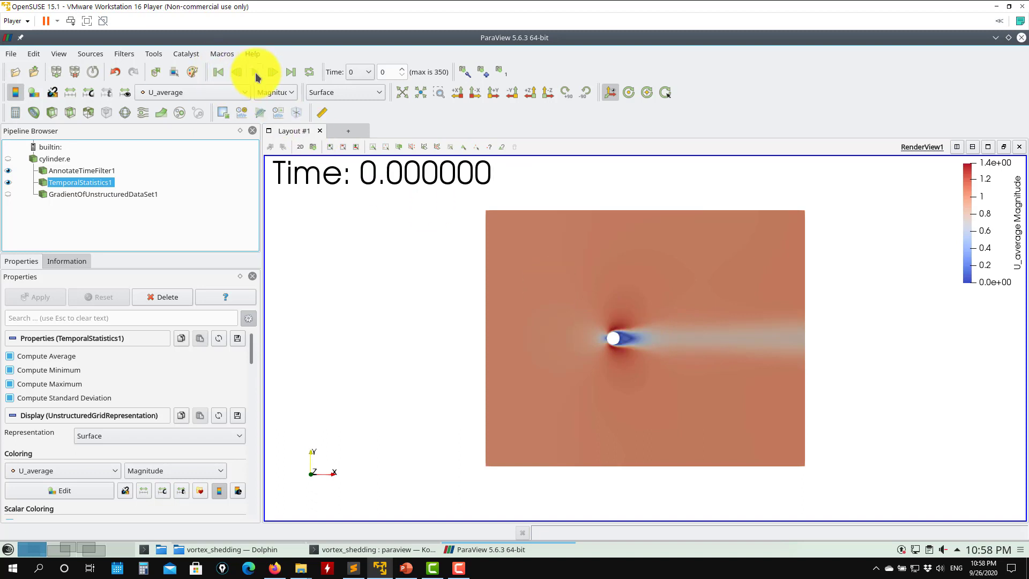
pyautogui.click(206, 92)
pyautogui.click(186, 145)
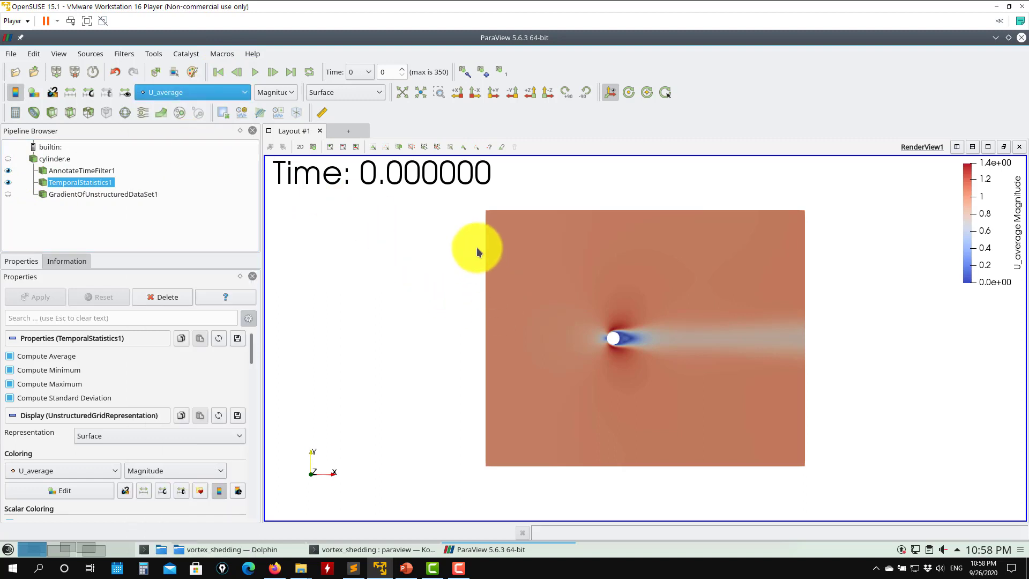
pyautogui.scroll(2, 471, 281)
pyautogui.scroll(2, 476, 287)
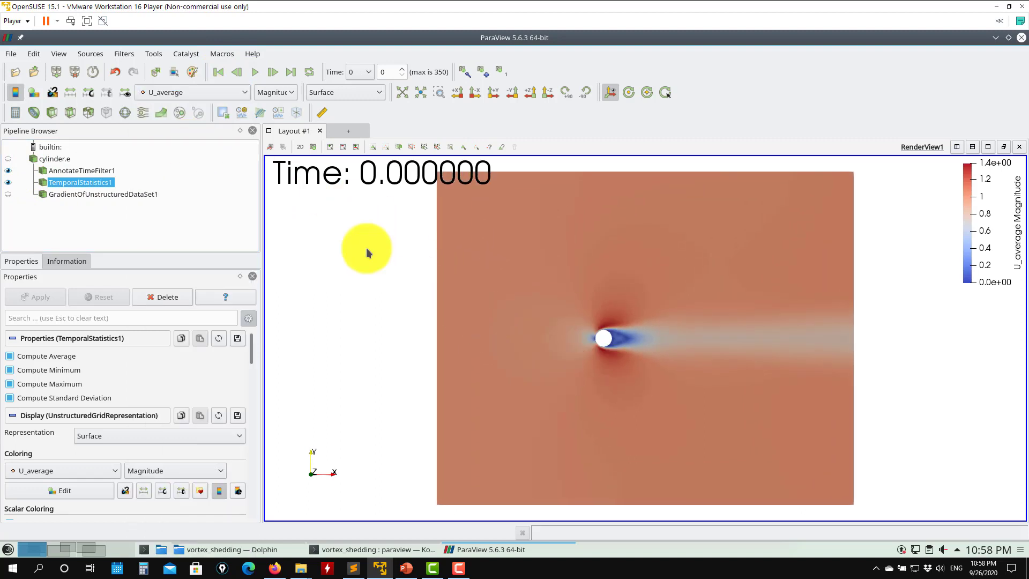
# - Step through the animation and color TemporalStatistics1 by U_maximum
pyautogui.click(255, 72)
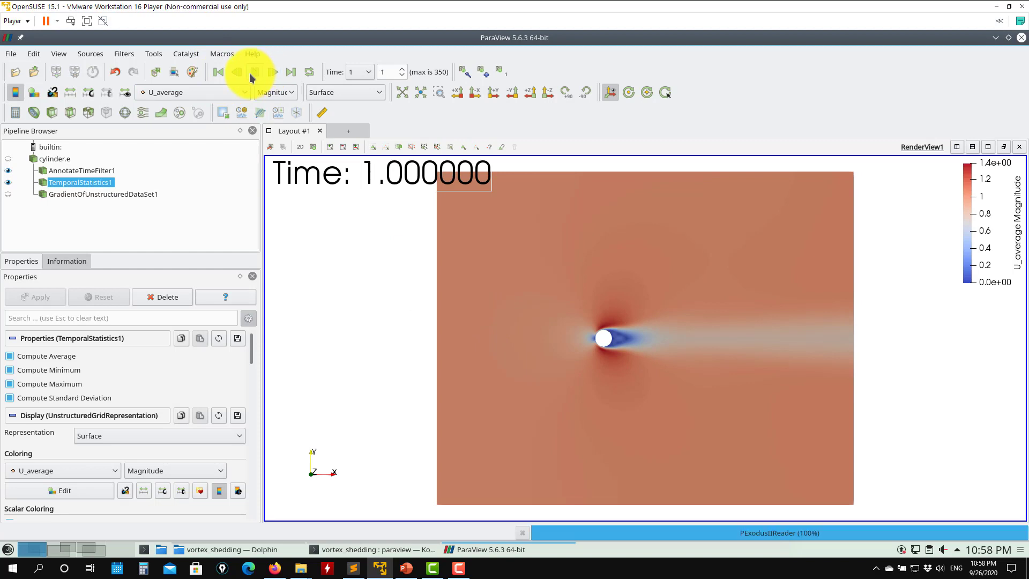
pyautogui.click(252, 76)
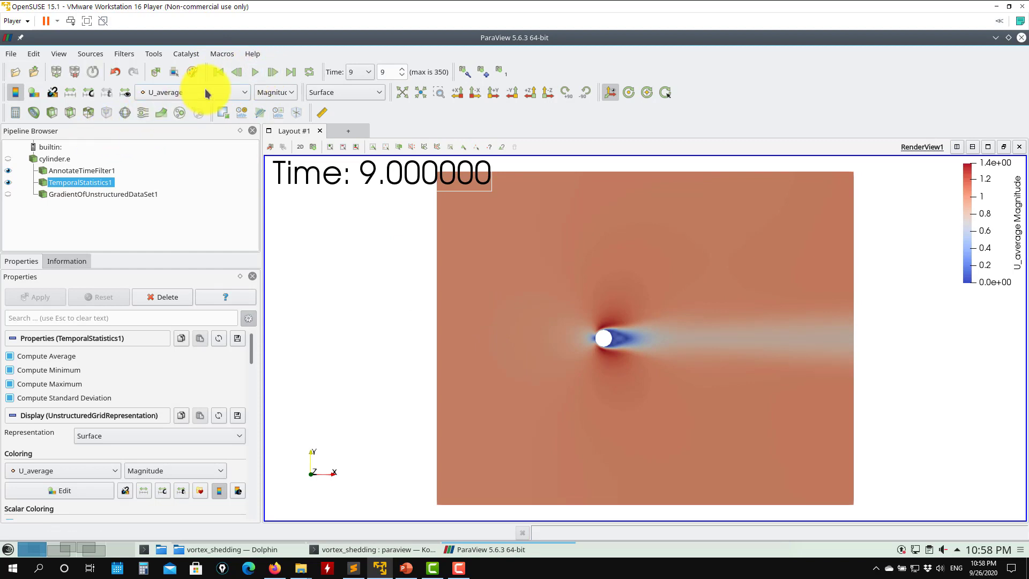
pyautogui.click(206, 94)
pyautogui.click(183, 157)
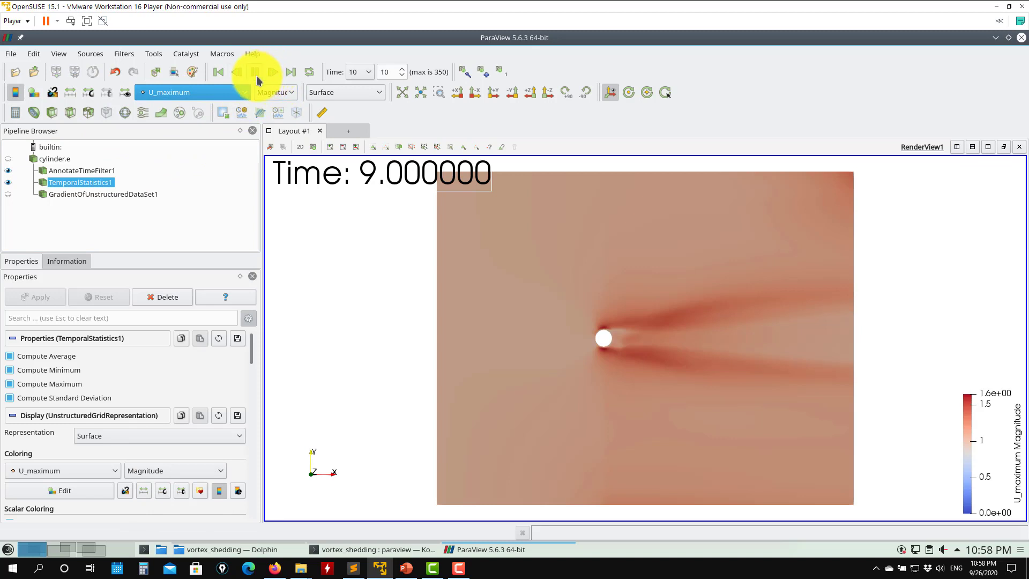
pyautogui.click(255, 73)
# - Switch the TemporalStatistics1 coloring to U_minimum and then to U_stddev
pyautogui.click(200, 94)
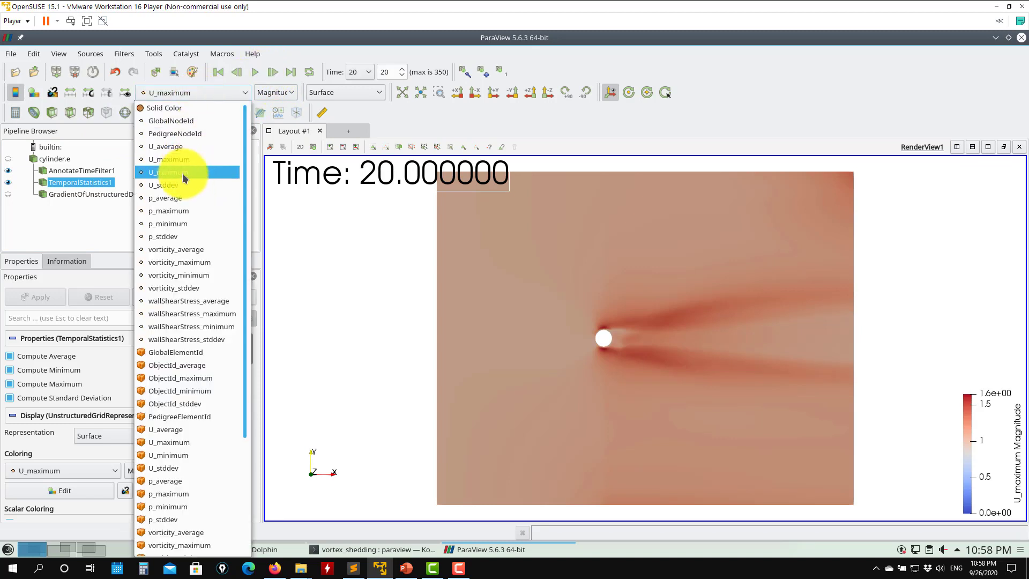
pyautogui.click(183, 172)
pyautogui.click(223, 92)
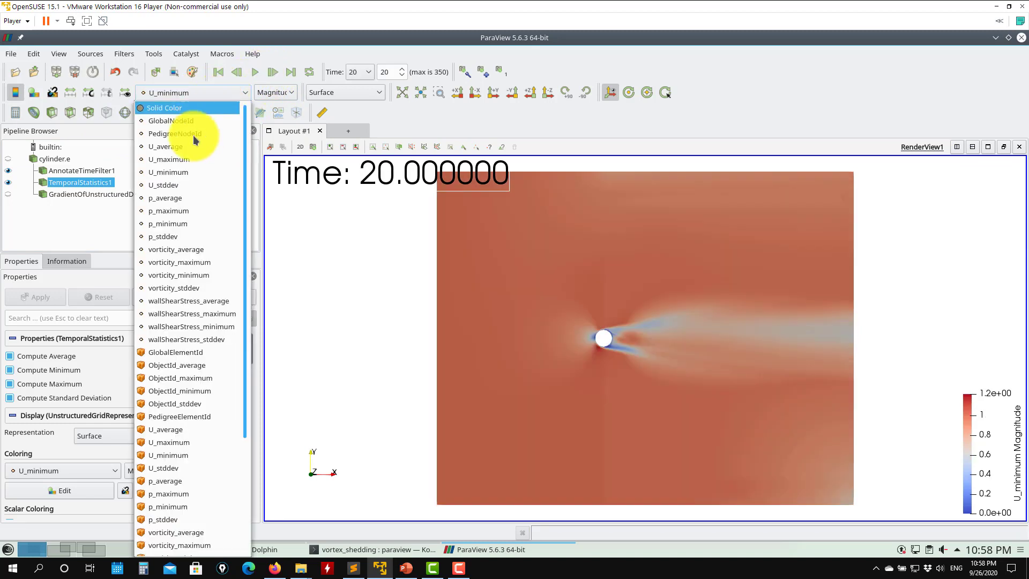
pyautogui.click(197, 186)
pyautogui.scroll(-6, 466, 271)
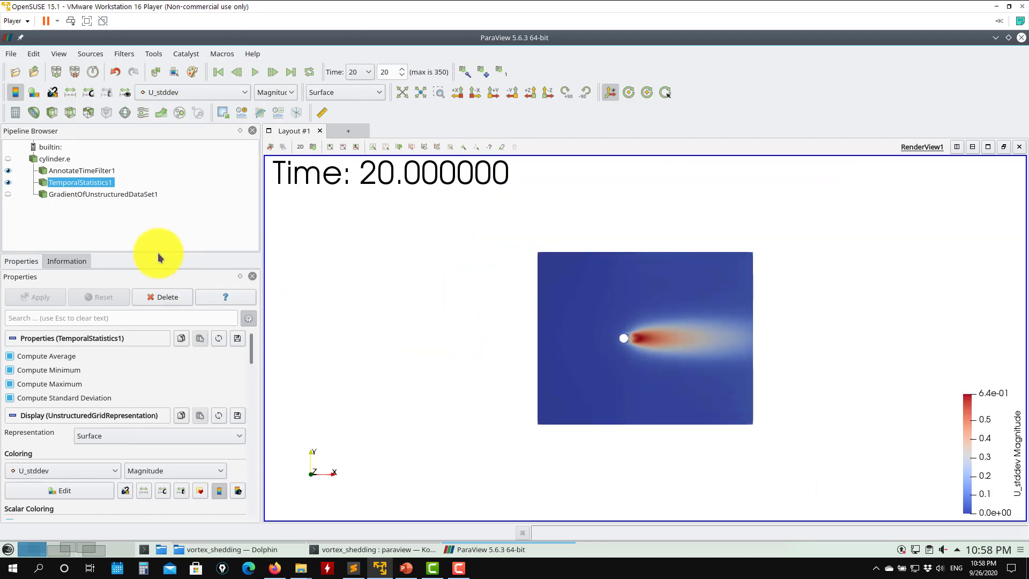
# - Select AnnotateTimeFilter1 and TemporalStatistics1 and scroll through the TemporalStatistics1 display properties
pyautogui.click(67, 170)
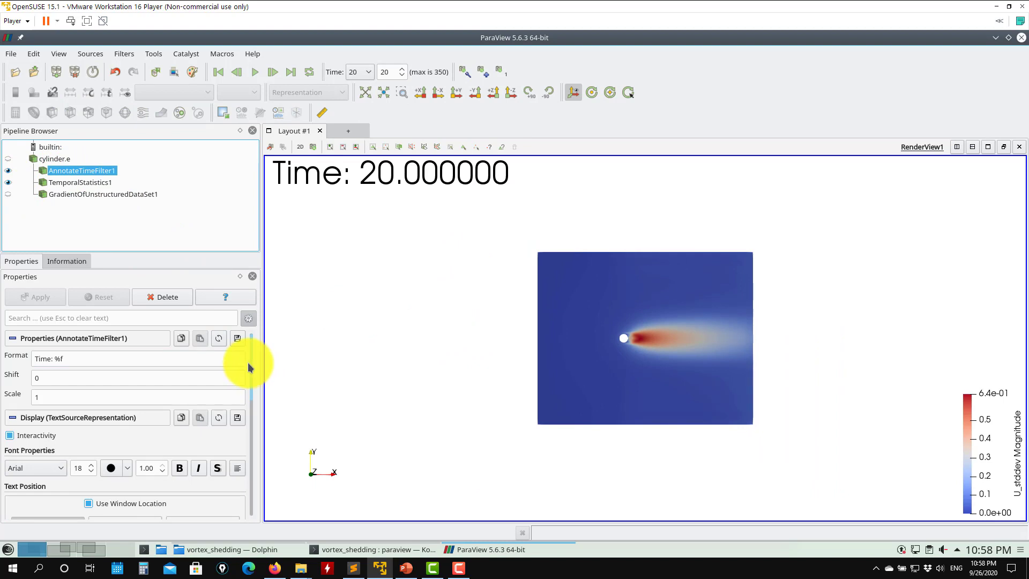
pyautogui.click(96, 182)
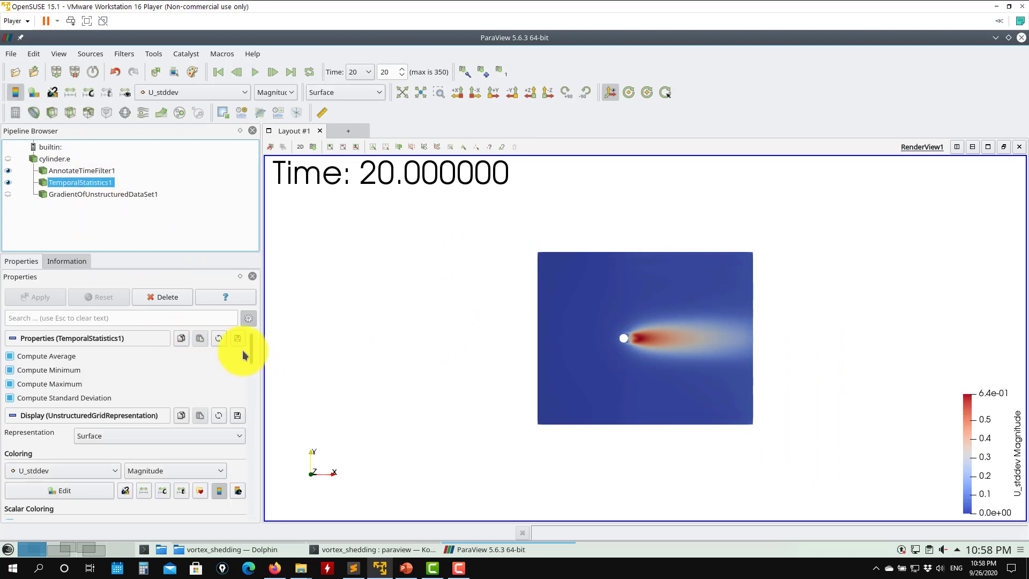
pyautogui.scroll(-5, 251, 349)
pyautogui.scroll(5, 252, 338)
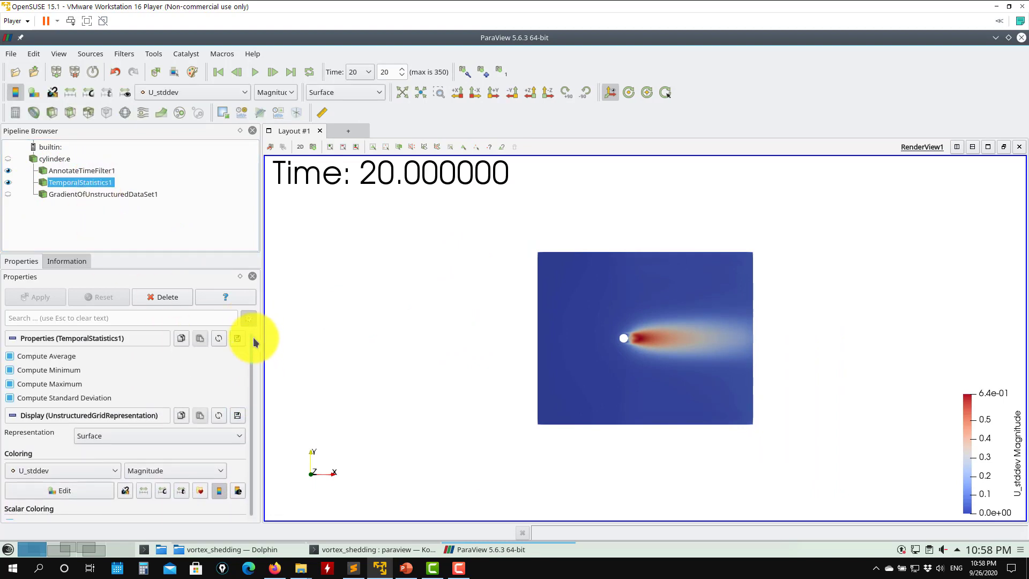
pyautogui.scroll(-7, 256, 370)
pyautogui.scroll(-10, 257, 376)
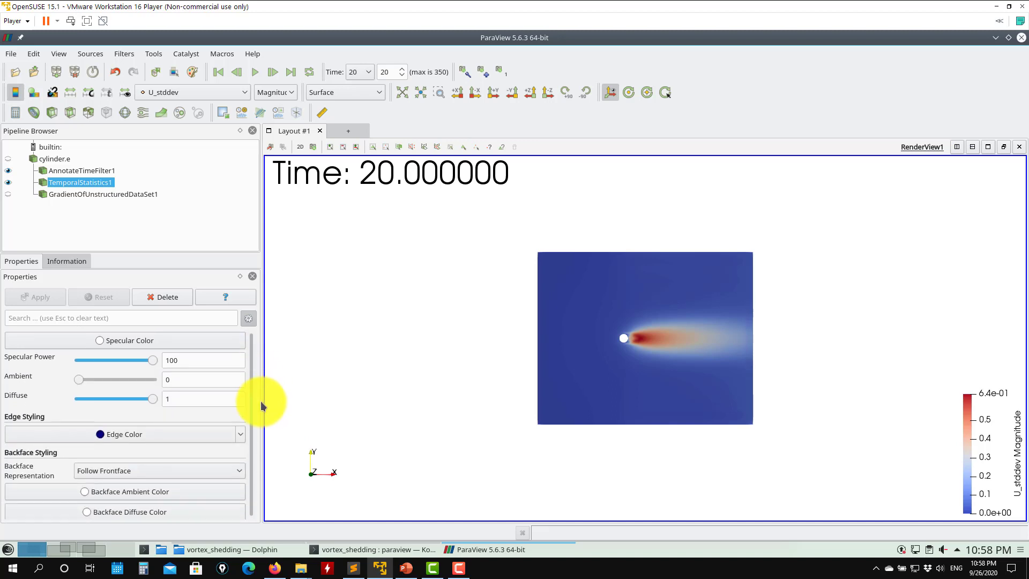
pyautogui.scroll(-8, 259, 439)
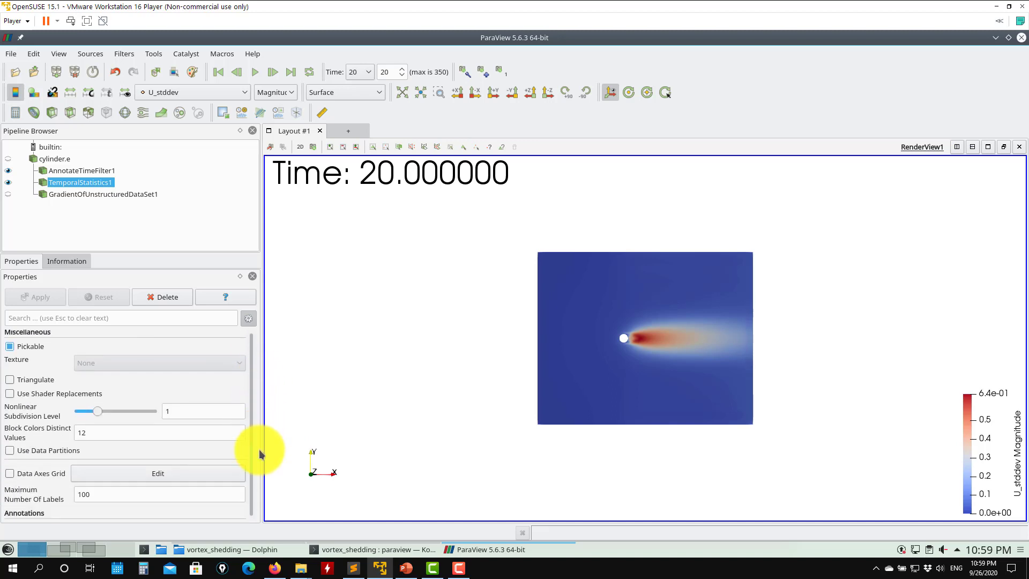
pyautogui.scroll(-6, 259, 466)
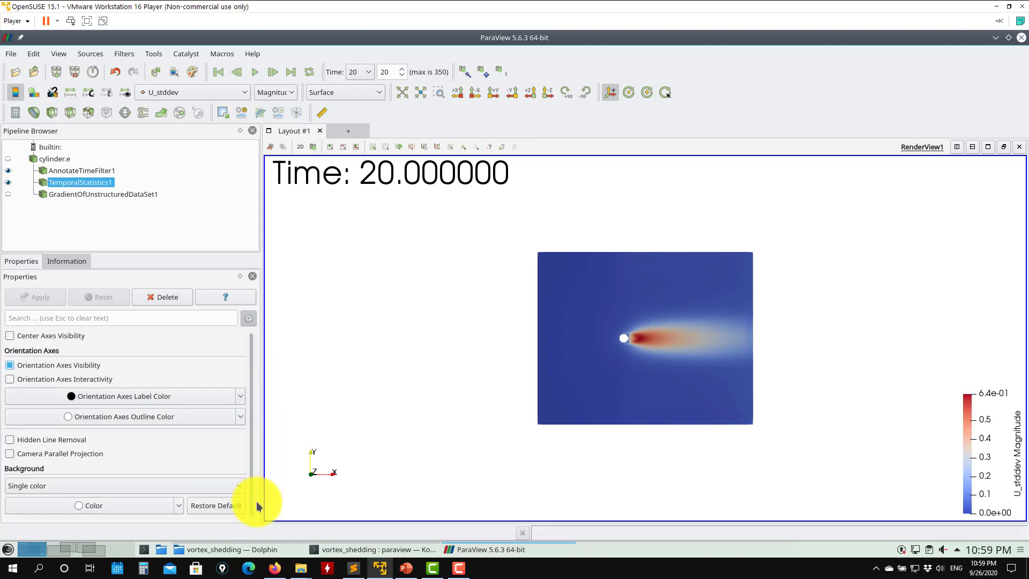
pyautogui.moveTo(257, 503); pyautogui.dragTo(252, 321)
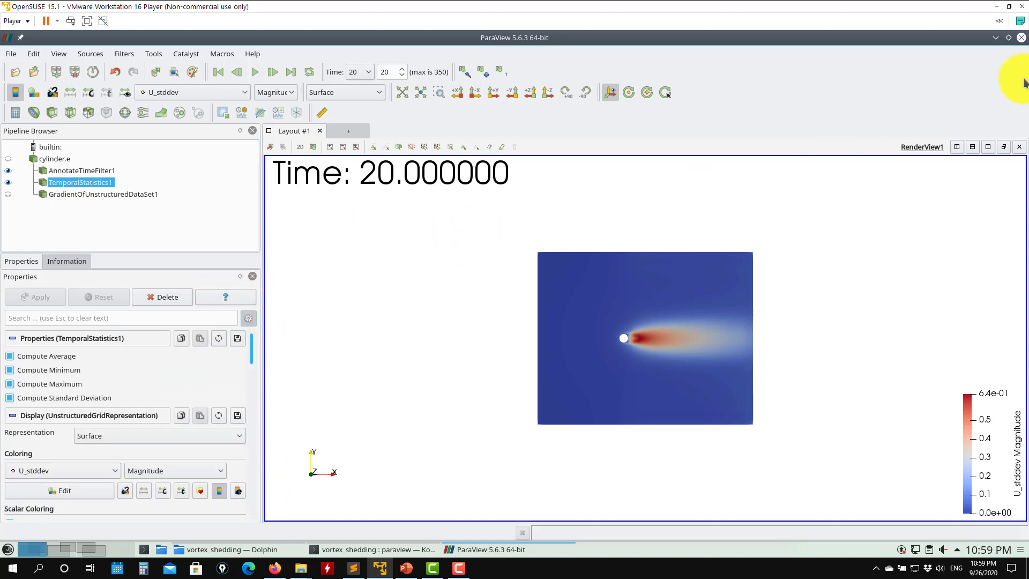
# - Close the current session and load the state file state2.pvsm, using file names from the state
pyautogui.click(1021, 37)
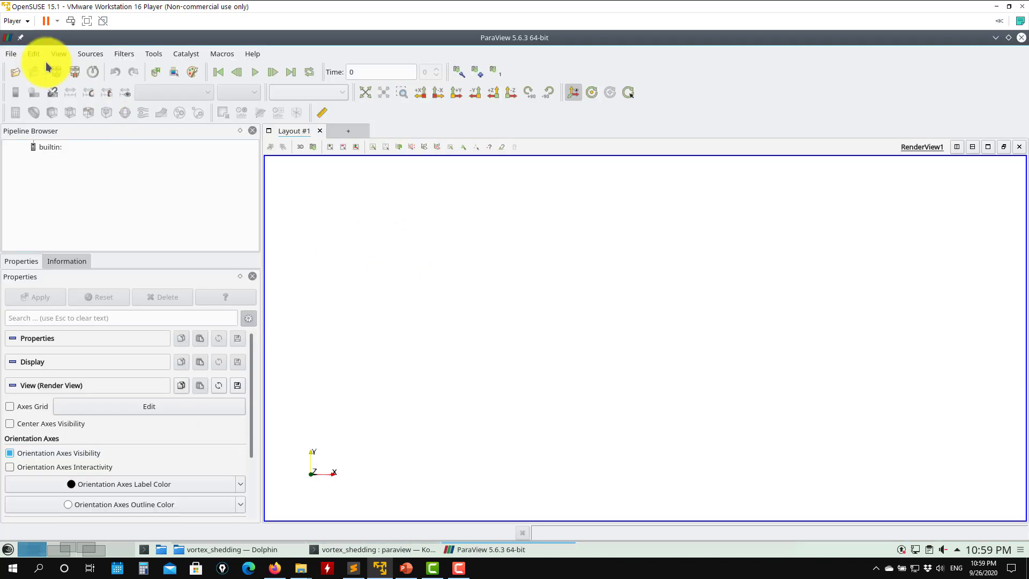
pyautogui.click(12, 54)
pyautogui.click(33, 114)
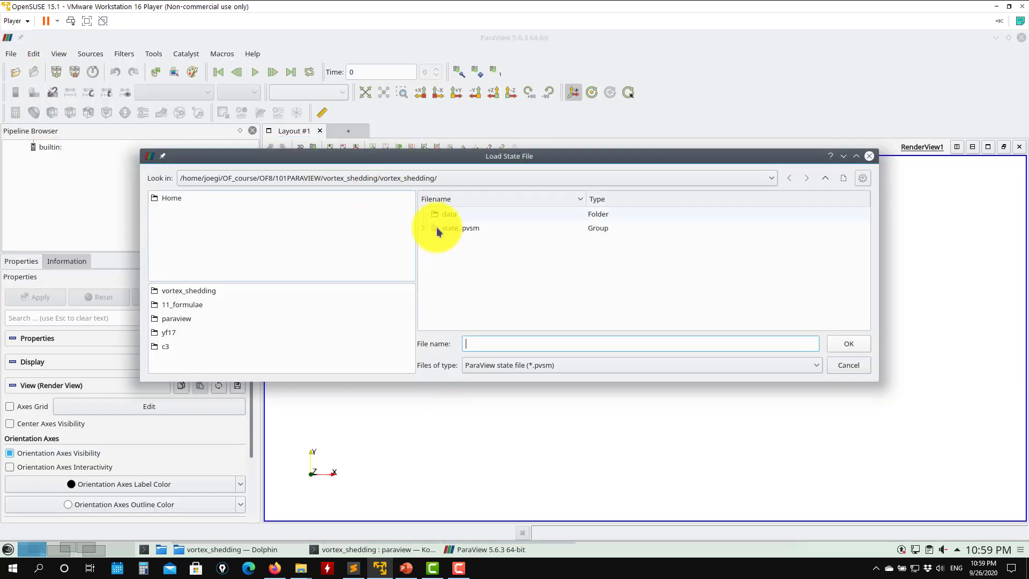
pyautogui.click(423, 228)
pyautogui.click(492, 257)
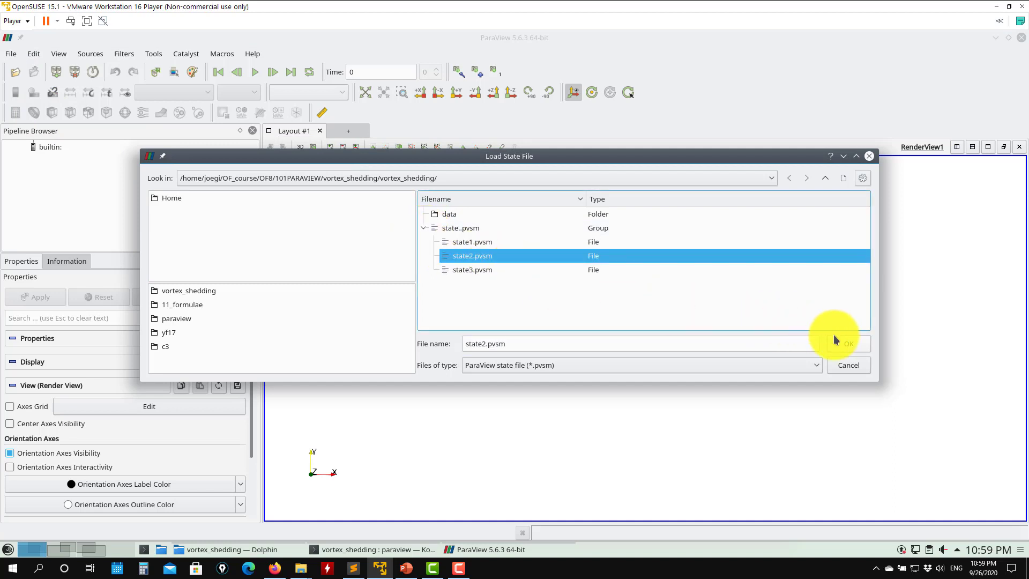
pyautogui.click(848, 343)
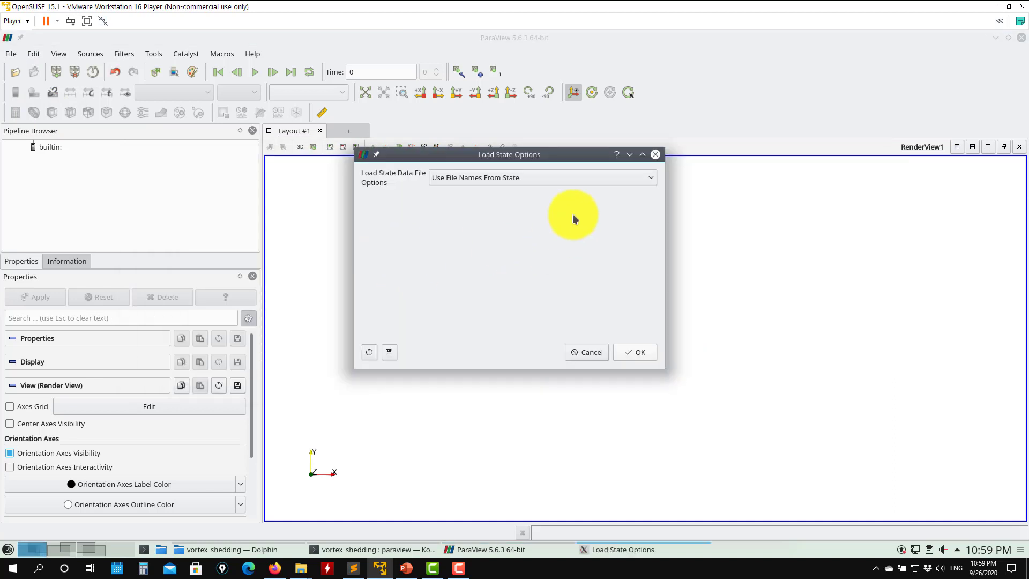
pyautogui.click(636, 352)
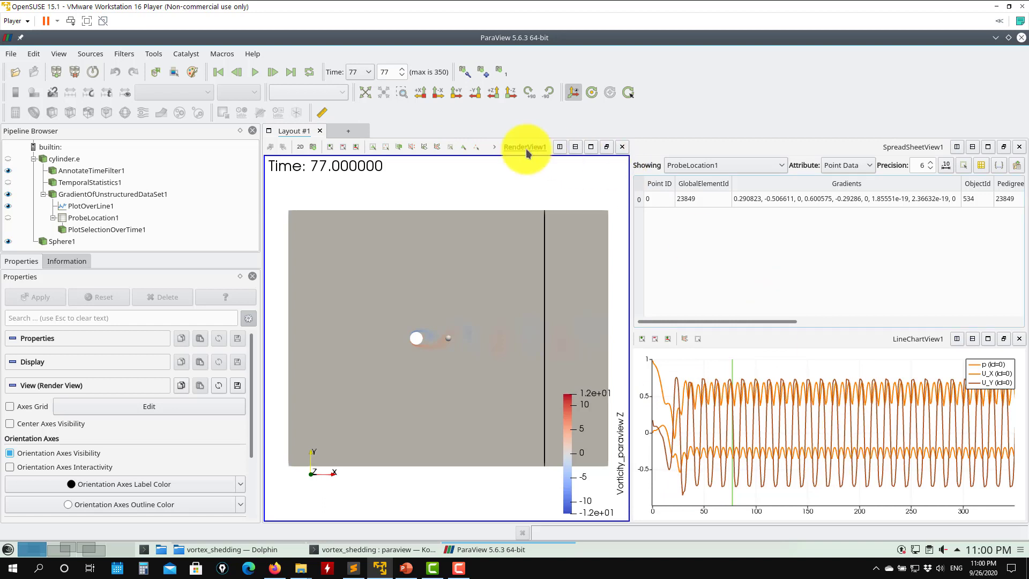
# - Play the animation, pausing at time step 131, and hide Sphere1
pyautogui.click(254, 72)
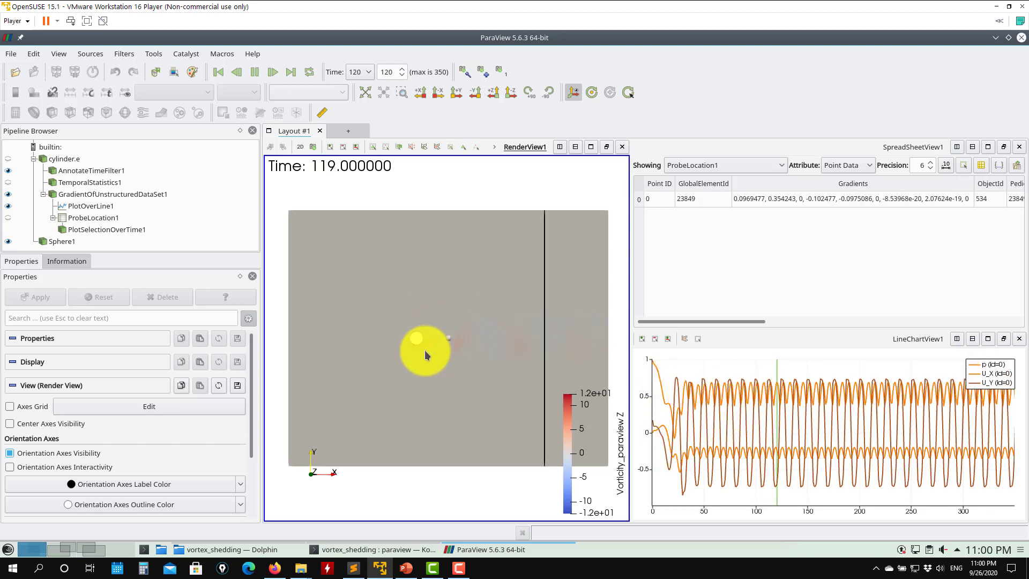
pyautogui.click(251, 72)
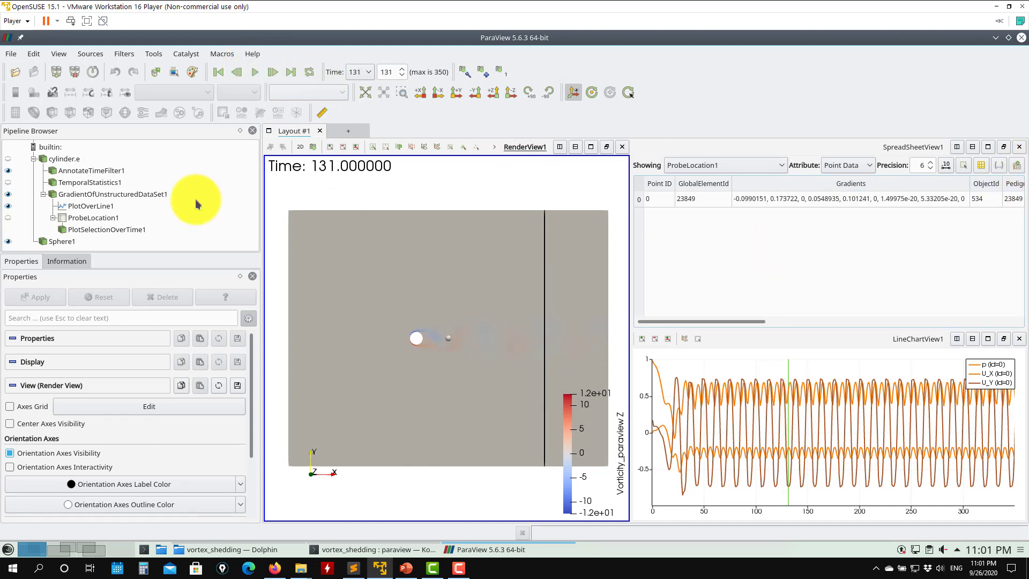
pyautogui.click(8, 241)
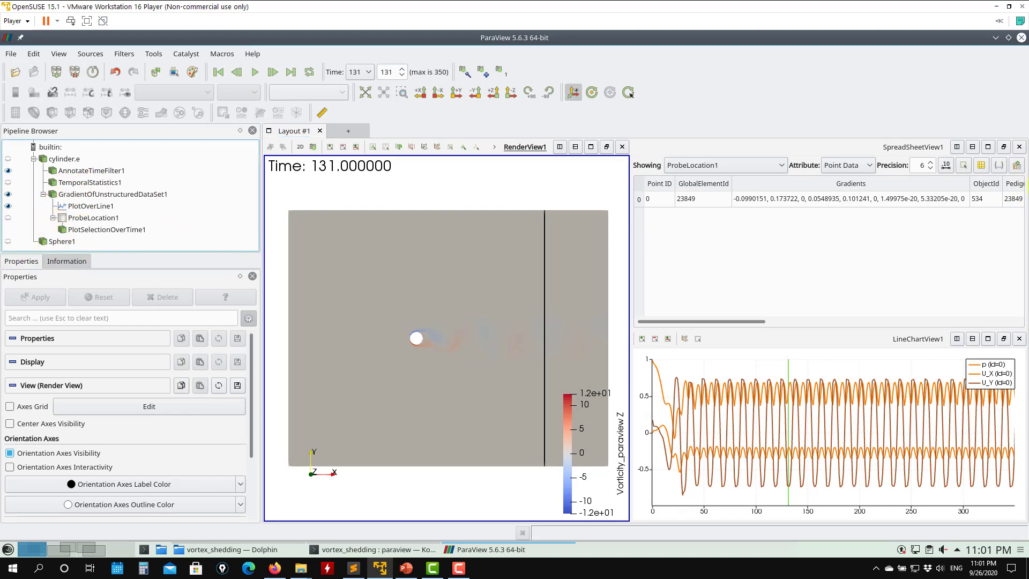
# - Close the spreadsheet and line chart views and hide PlotOverLine1 and GradientOfUnstructuredDataSet1
pyautogui.click(1018, 148)
pyautogui.click(1018, 147)
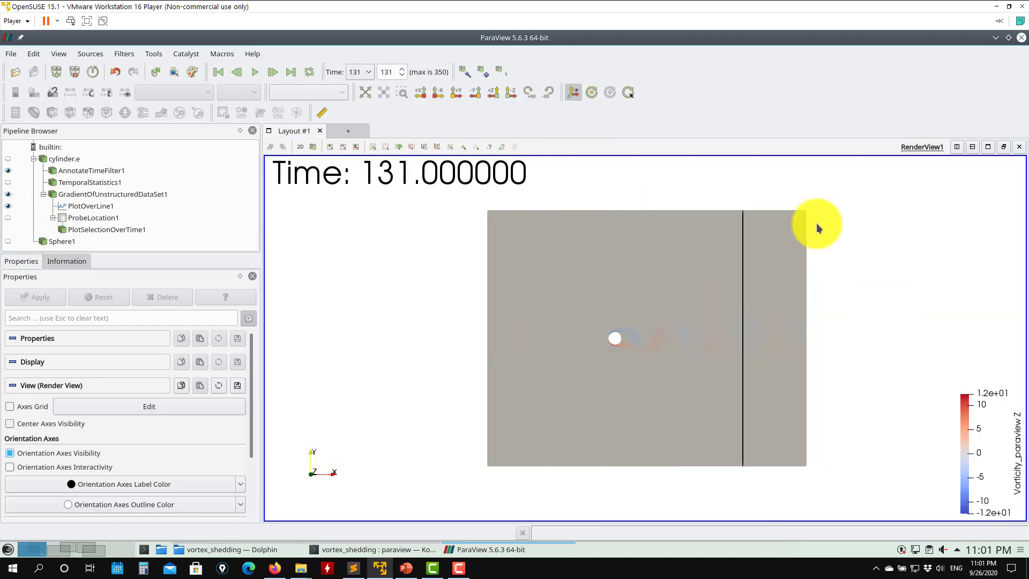
pyautogui.click(9, 205)
pyautogui.click(8, 194)
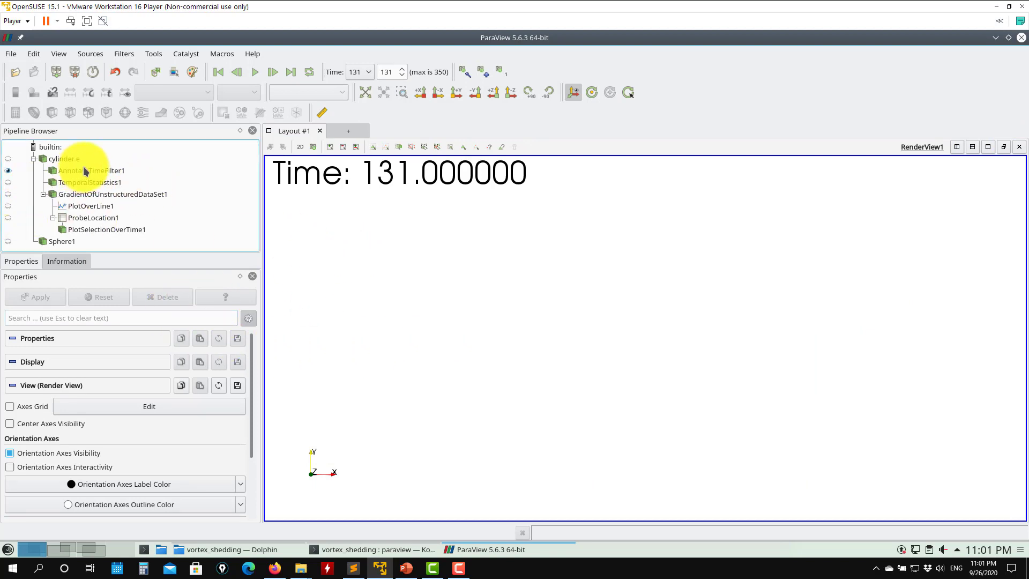
# - Show TemporalStatistics1 in the render view and color it by U_average
pyautogui.click(8, 159)
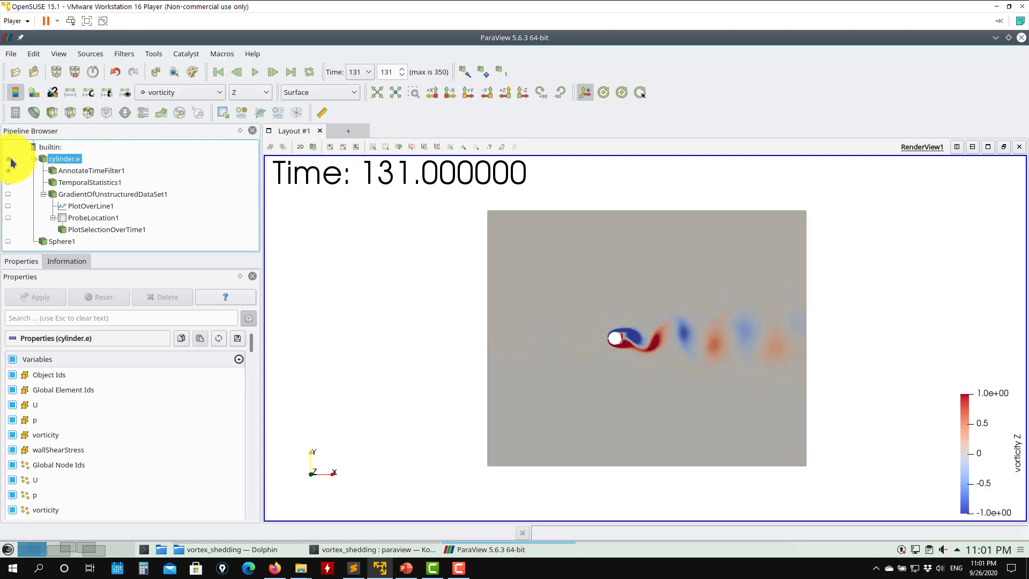
pyautogui.click(8, 160)
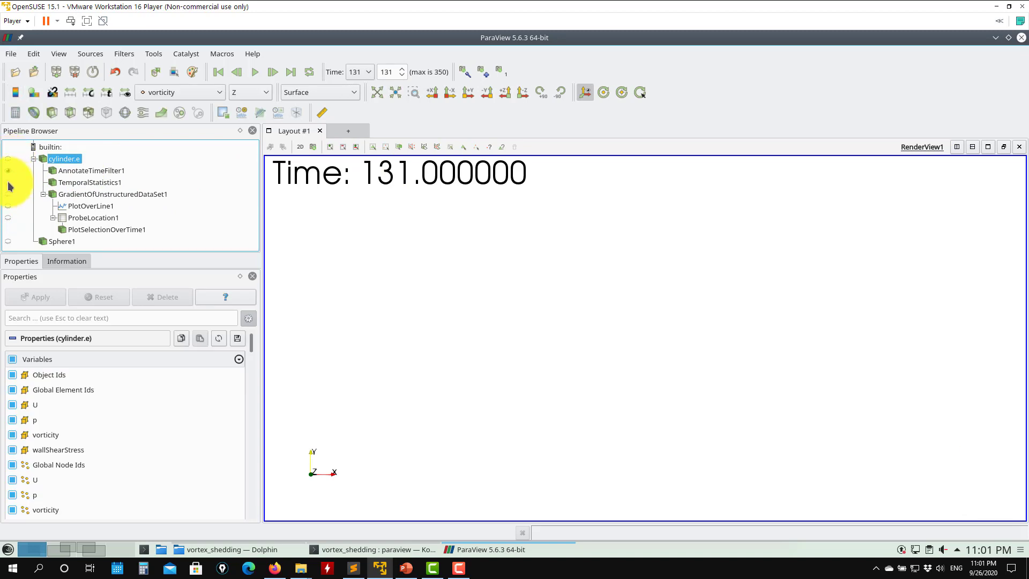
pyautogui.click(8, 183)
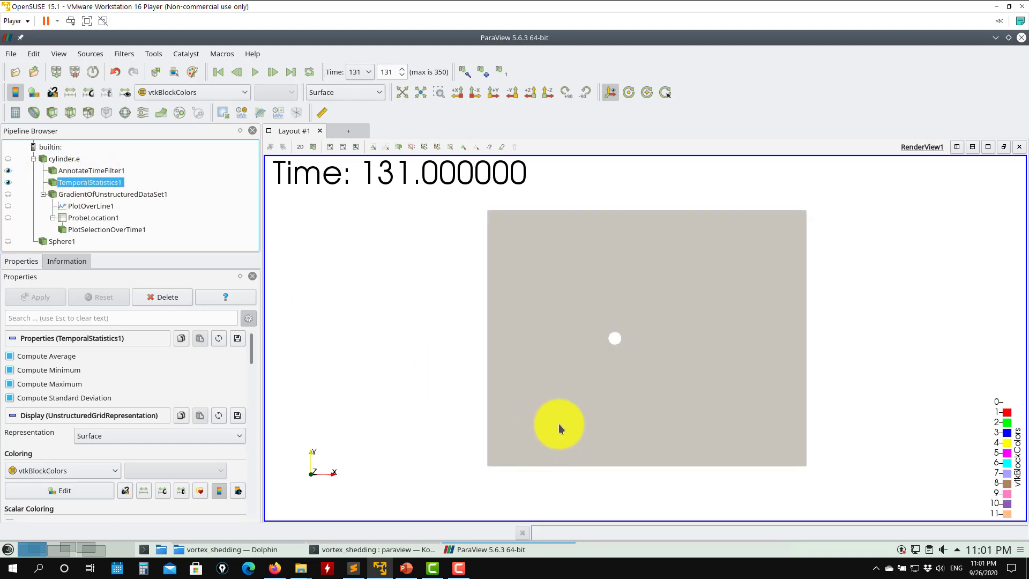
pyautogui.click(186, 92)
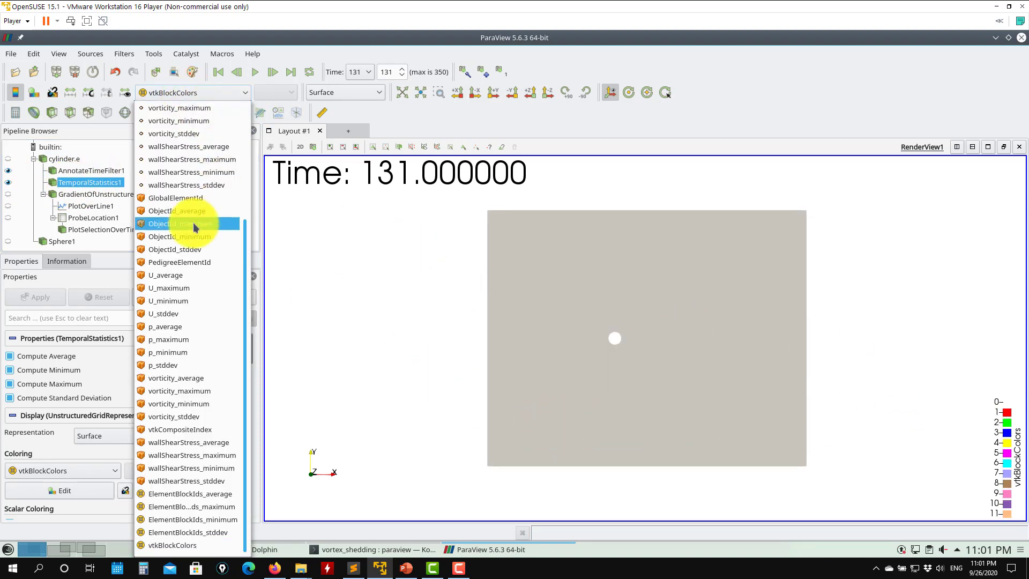
pyautogui.scroll(3, 193, 222)
pyautogui.click(191, 147)
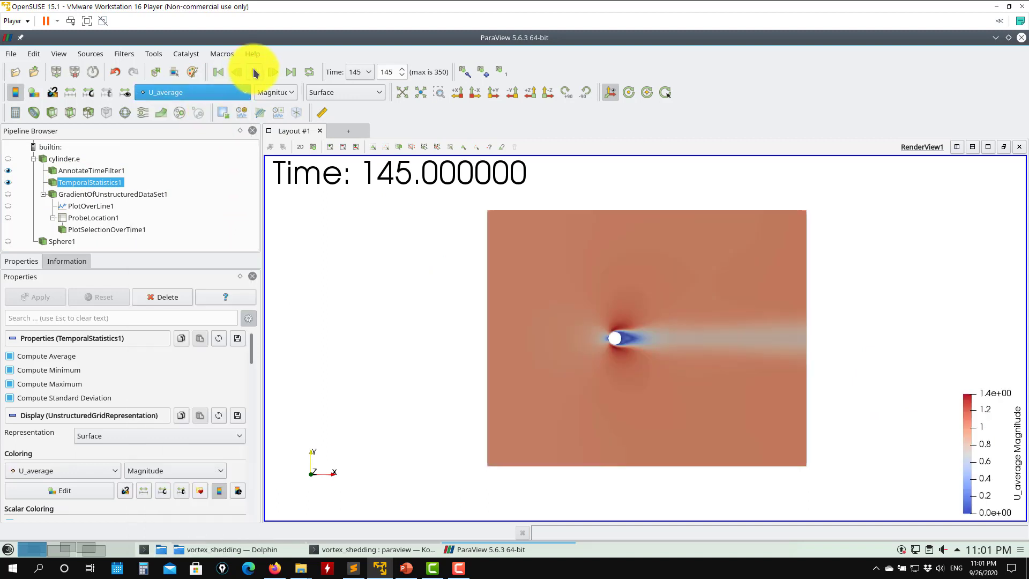
# - Pause the animation, return to time step 0, and hide TemporalStatistics1
pyautogui.click(256, 72)
pyautogui.click(218, 72)
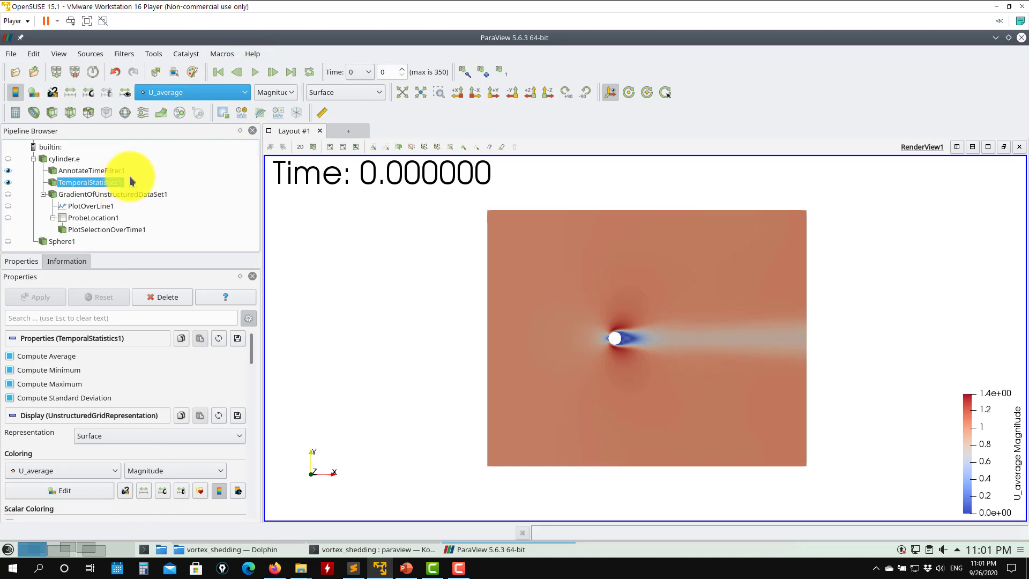
pyautogui.click(8, 183)
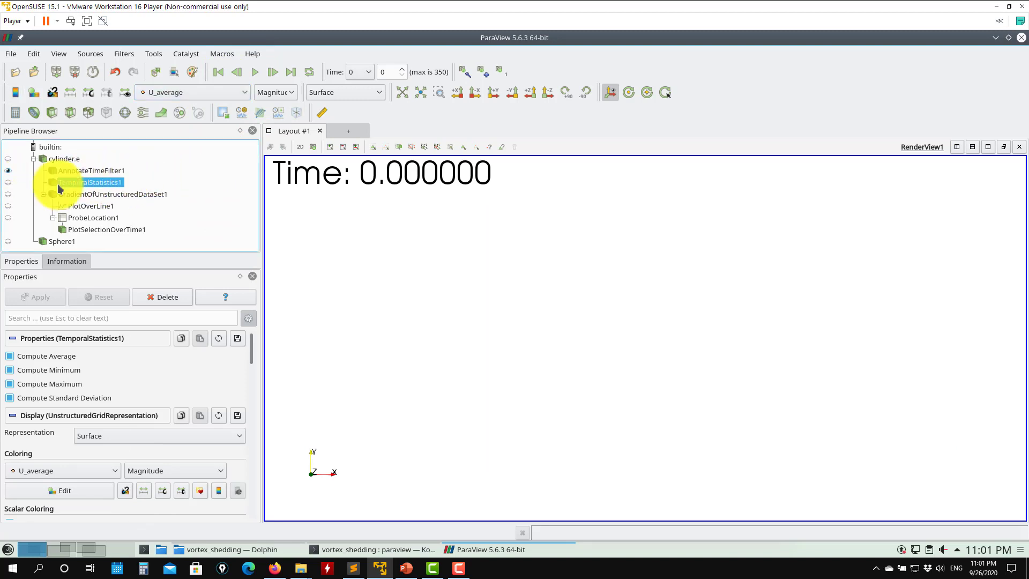
# - Select GradientOfUnstructuredDataSet1 and show it in the render view
pyautogui.click(45, 195)
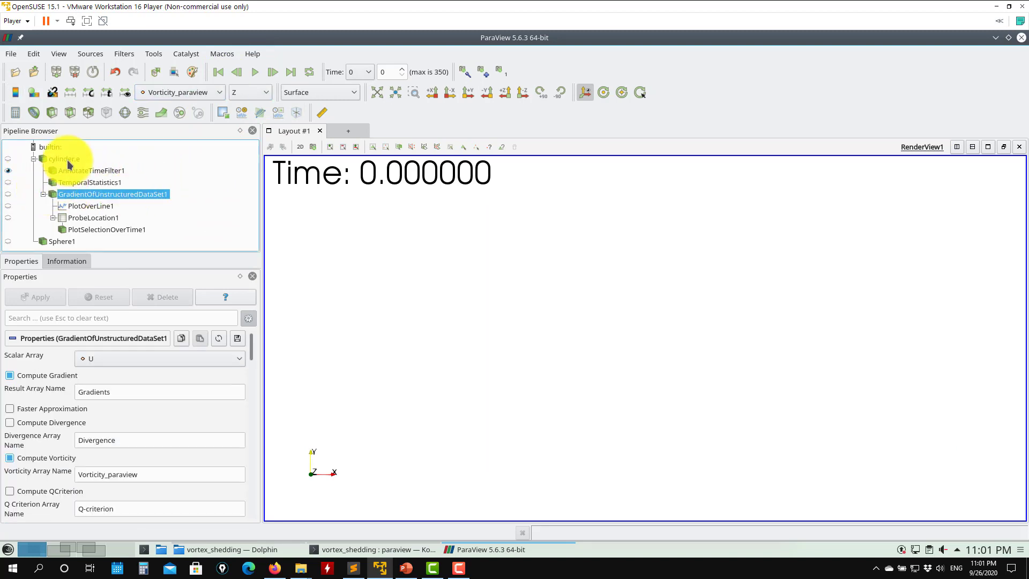
pyautogui.click(8, 194)
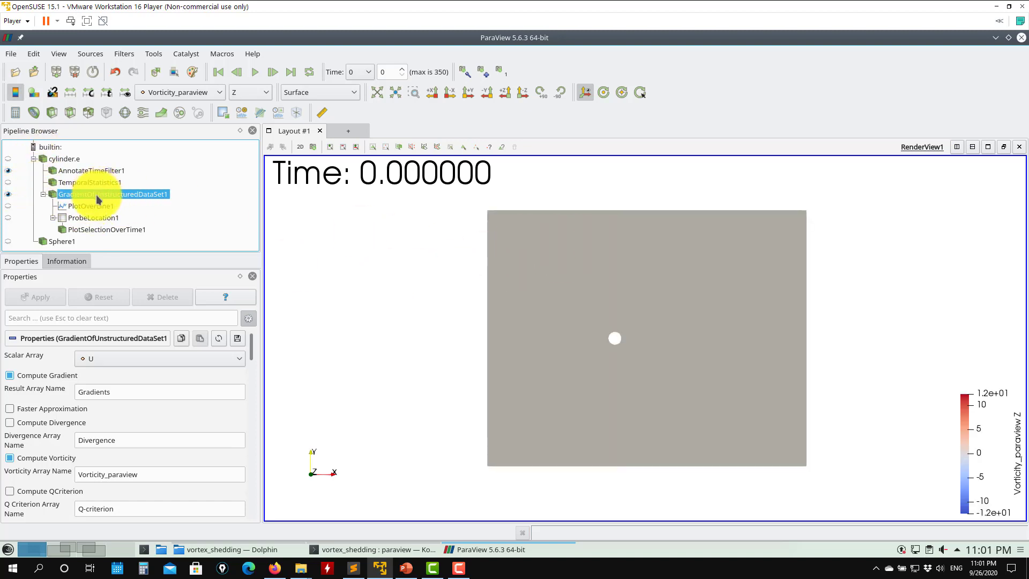
pyautogui.click(8, 171)
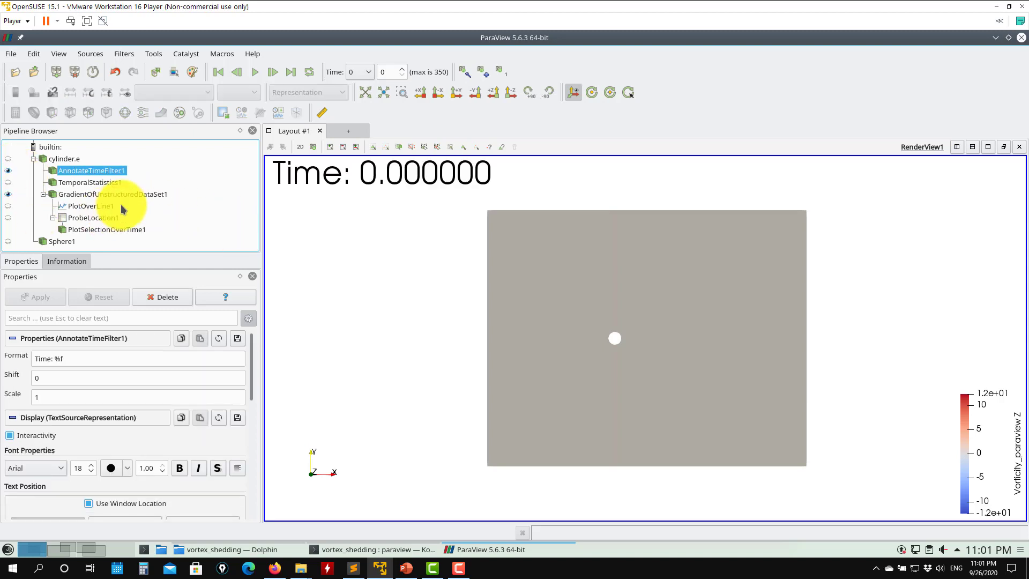
pyautogui.click(84, 195)
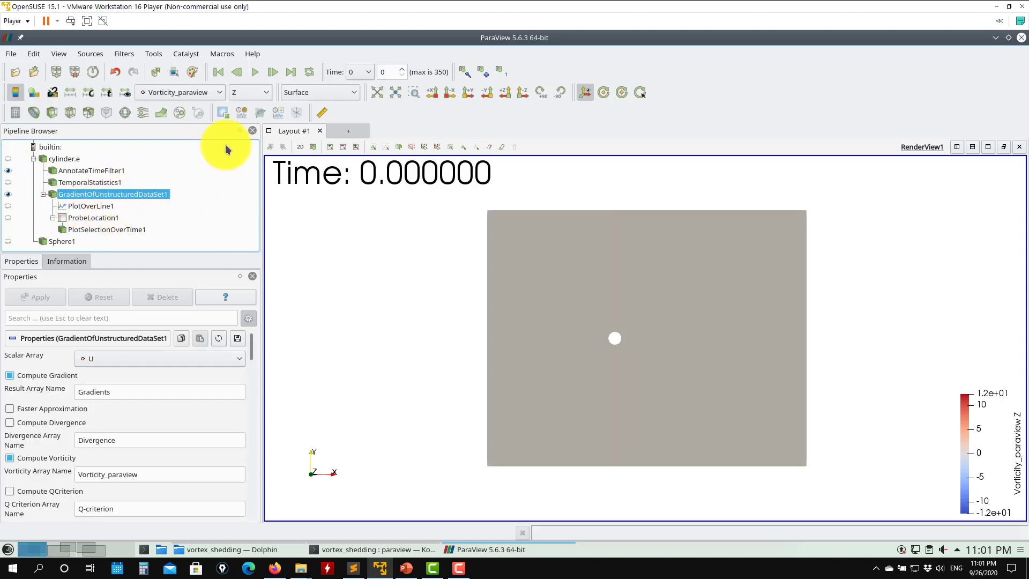
pyautogui.click(262, 114)
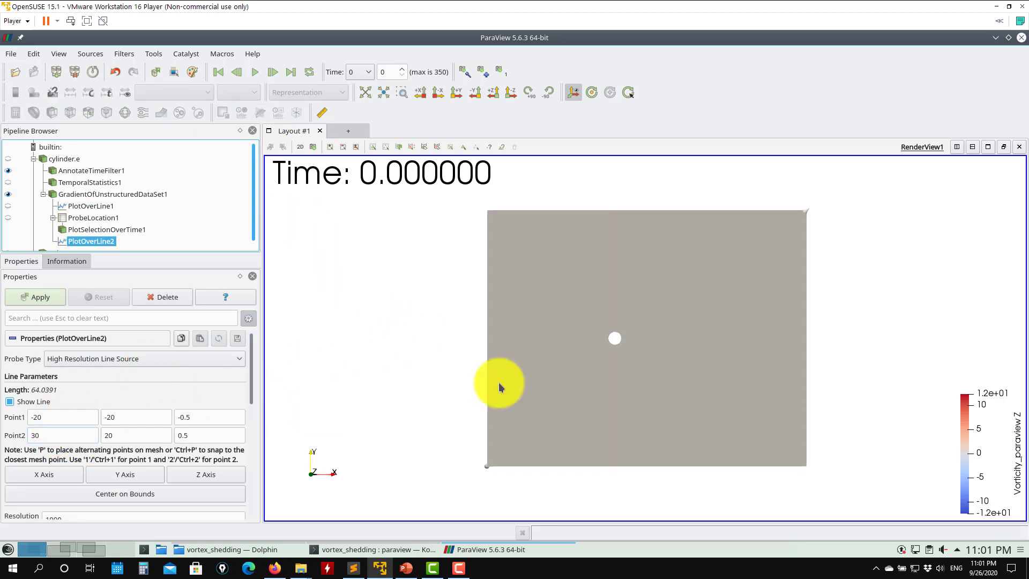
pyautogui.click(9, 194)
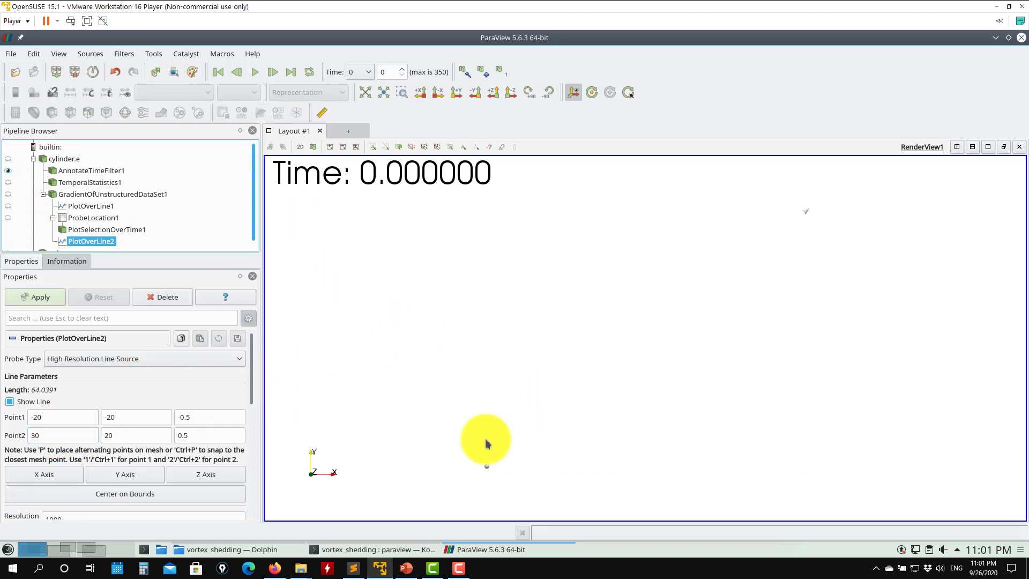
pyautogui.click(54, 296)
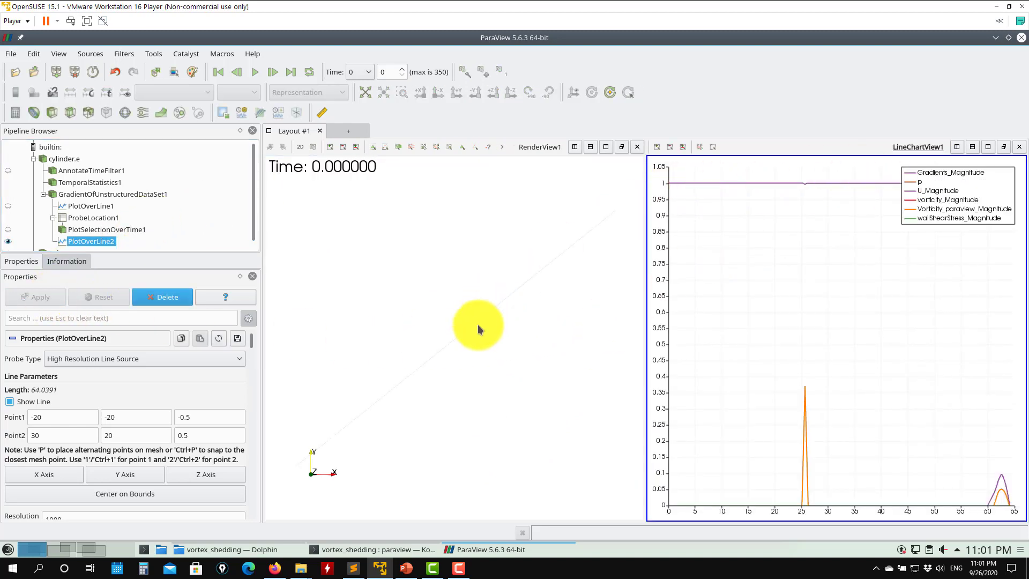
pyautogui.click(155, 297)
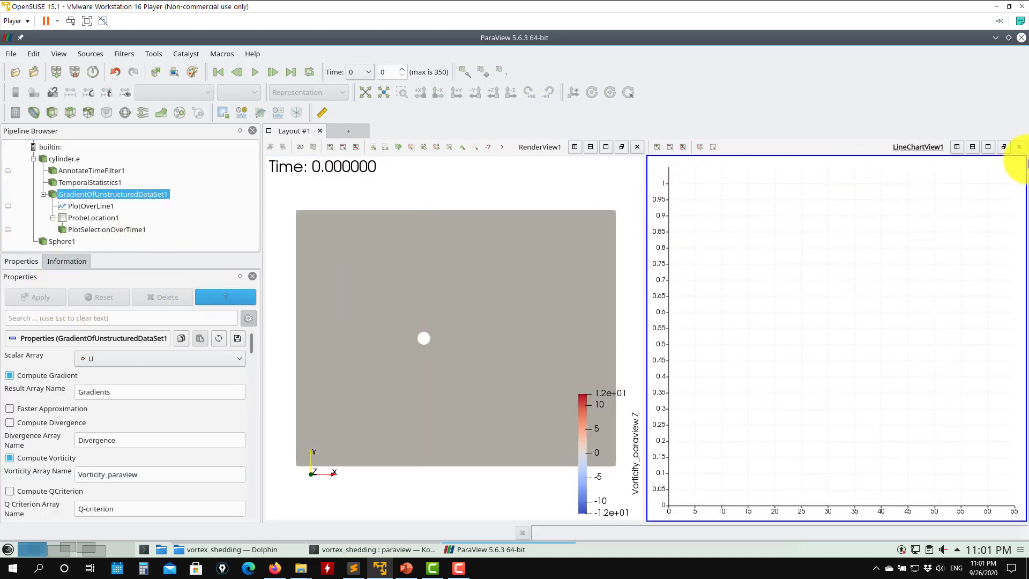
pyautogui.click(1020, 148)
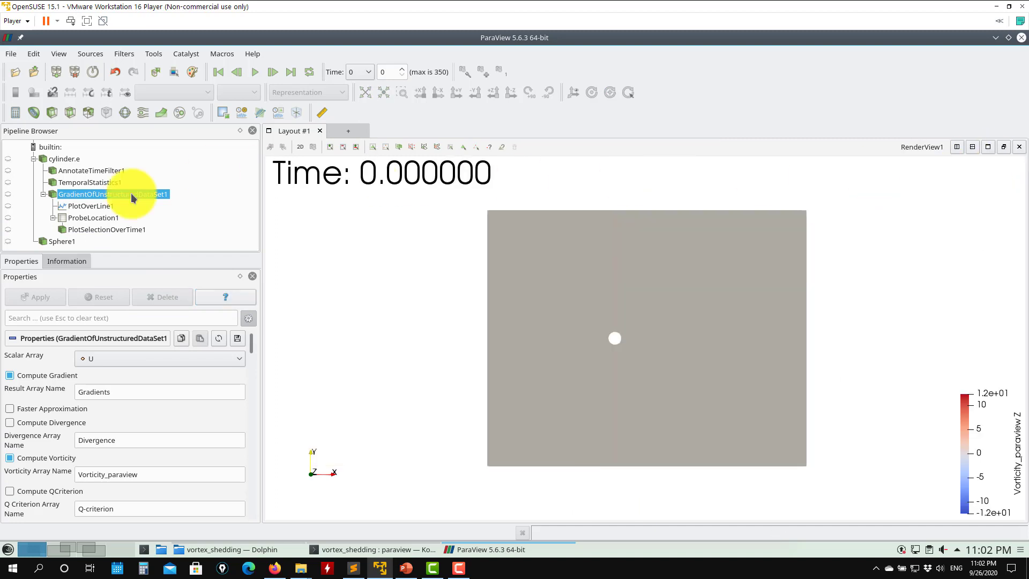
pyautogui.click(4, 202)
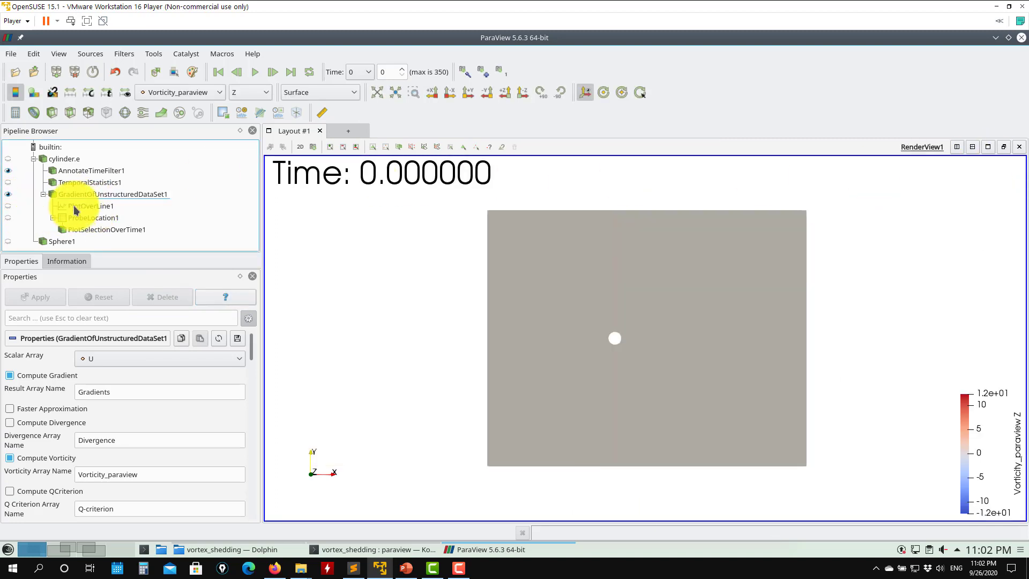
# - Split the layout, open a Line Chart View beside the render view, and show PlotOverLine1 in it
pyautogui.click(60, 205)
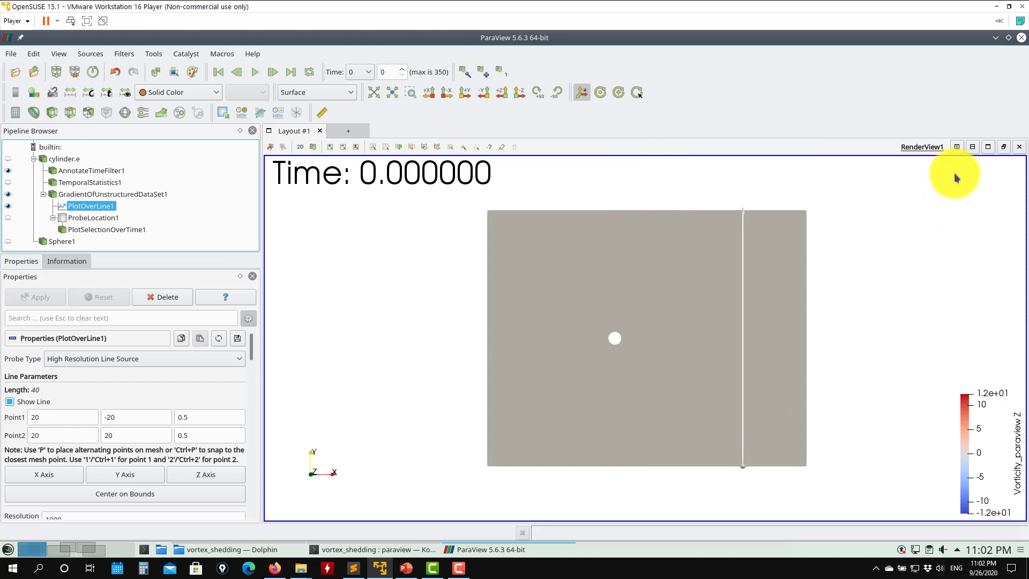
pyautogui.click(957, 147)
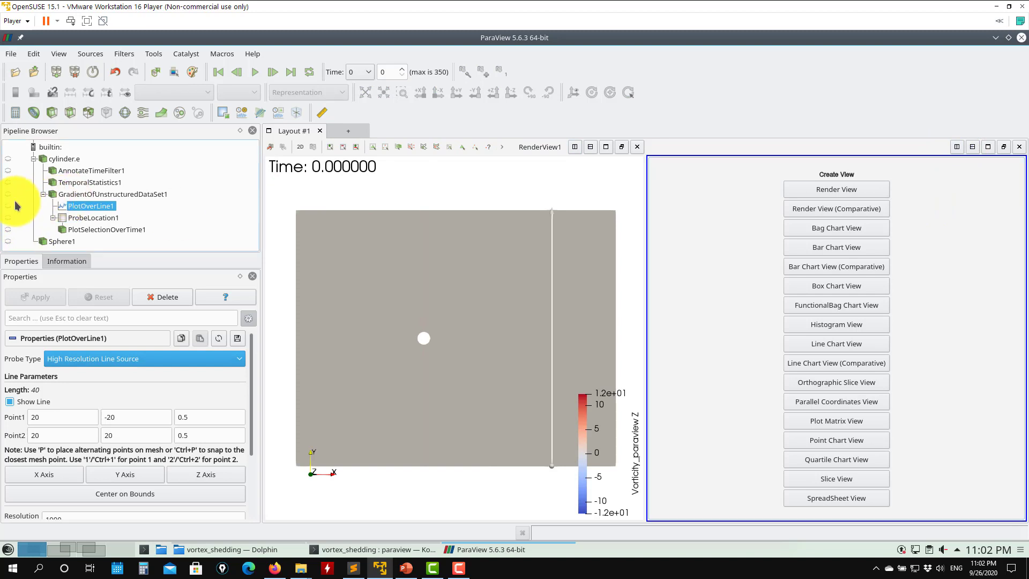
pyautogui.click(850, 347)
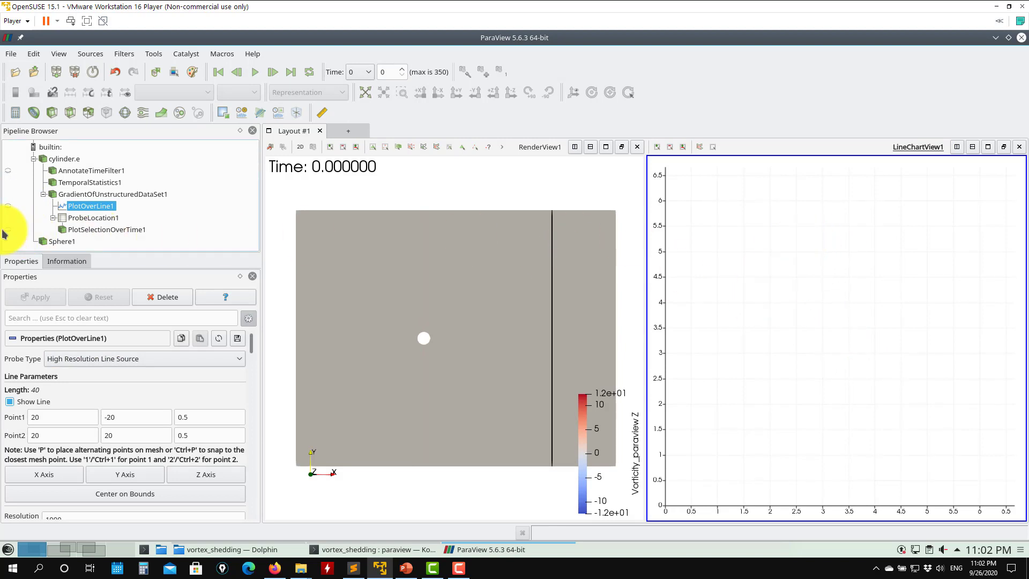
pyautogui.click(8, 207)
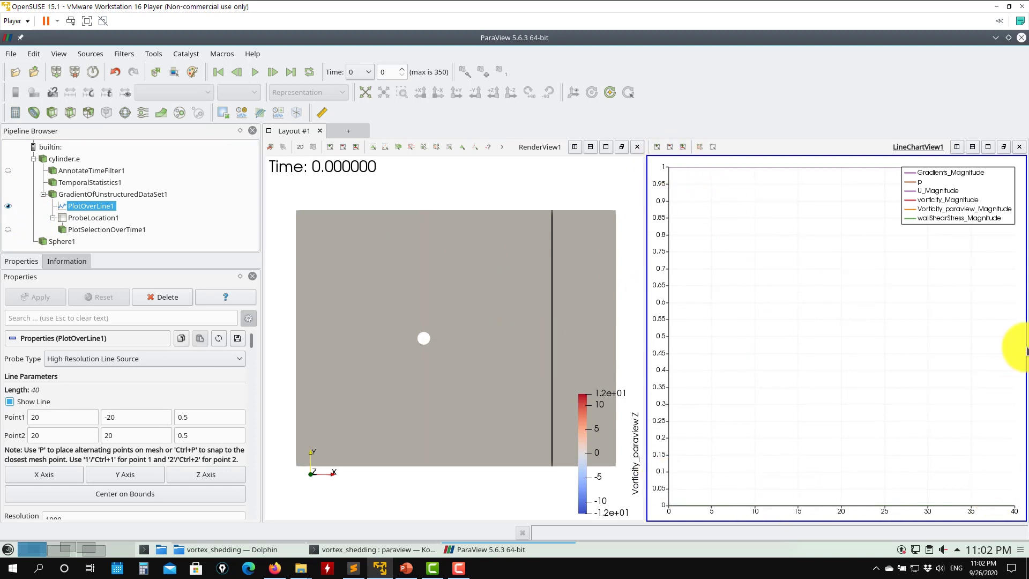
# - Jump to the last time step and plot only U_Magnitude and Vorticity_paraview_Magnitude for PlotOverLine1
pyautogui.click(292, 73)
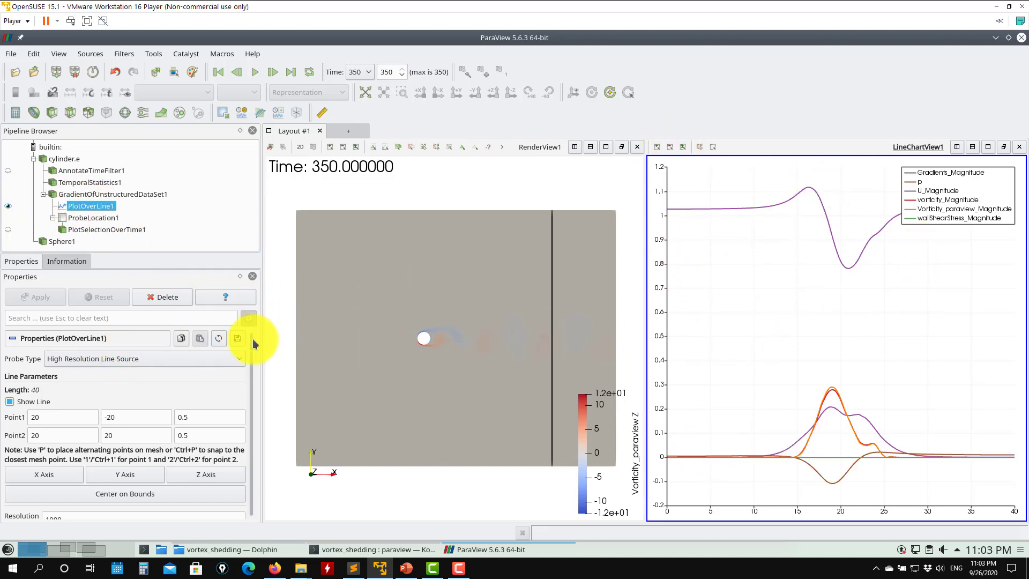
pyautogui.moveTo(252, 338); pyautogui.dragTo(251, 365)
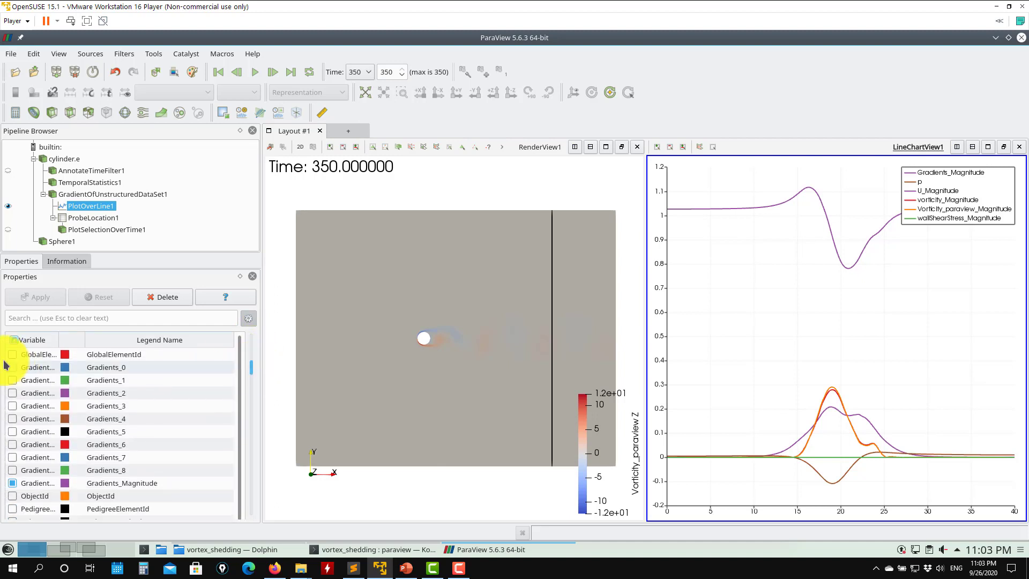
pyautogui.click(14, 339)
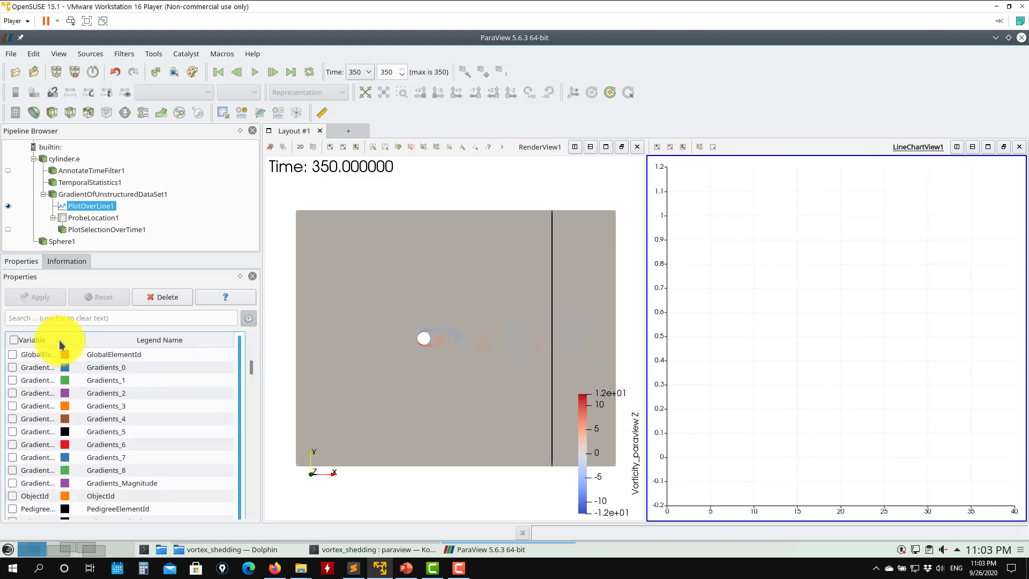
pyautogui.moveTo(61, 344); pyautogui.dragTo(115, 345)
pyautogui.scroll(-1, 101, 375)
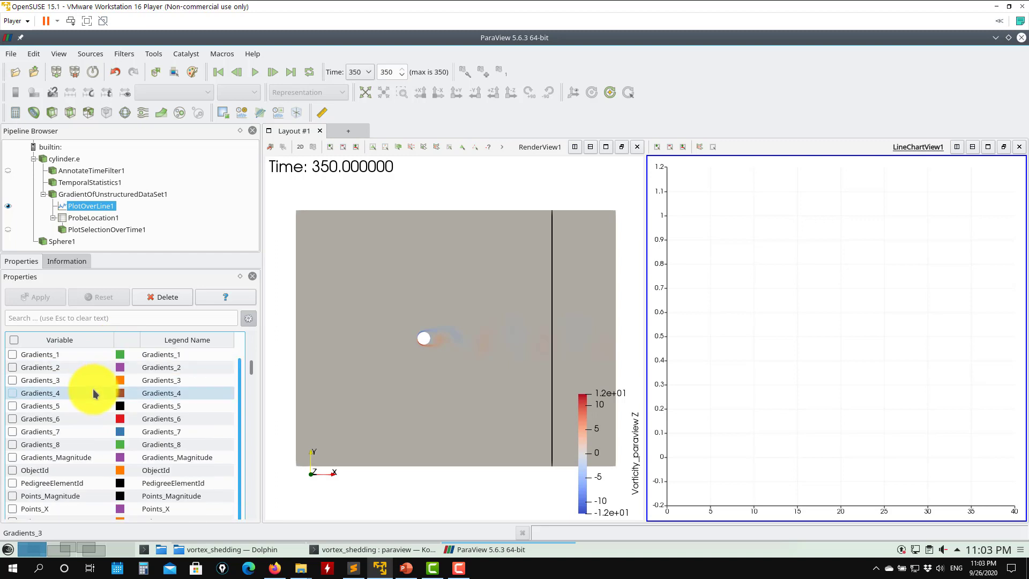
pyautogui.scroll(-1, 95, 397)
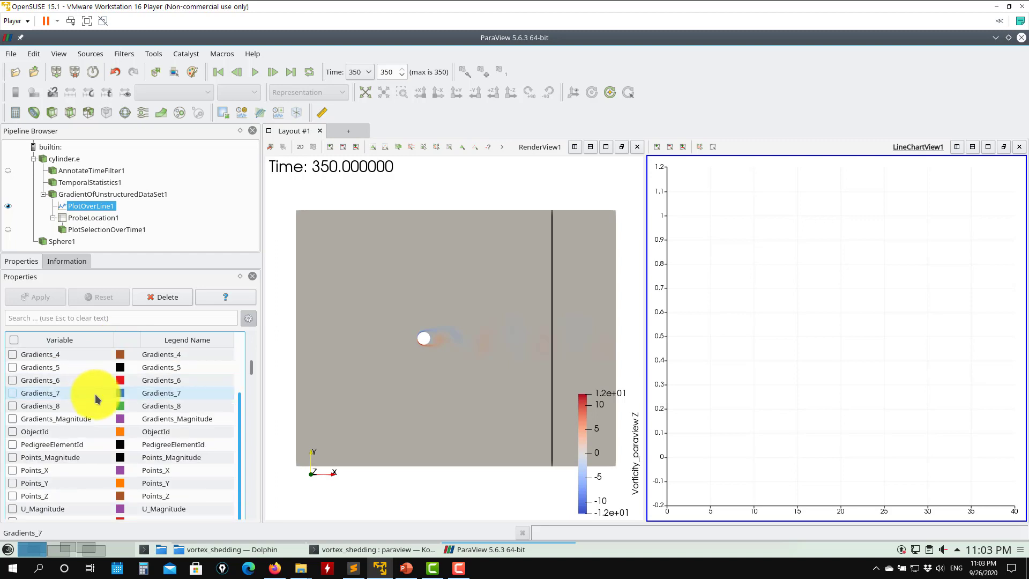
pyautogui.scroll(-2, 97, 398)
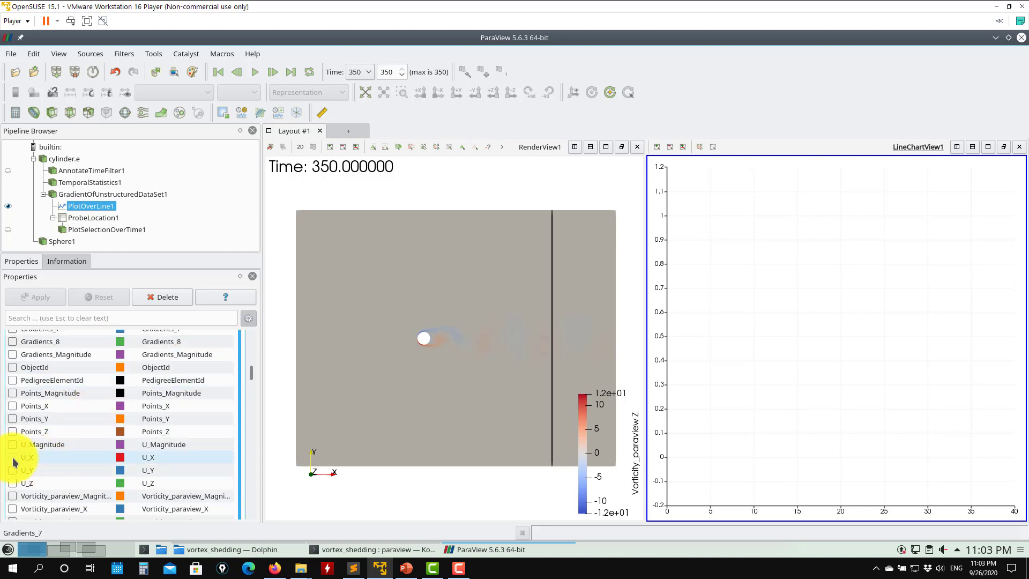
pyautogui.click(12, 445)
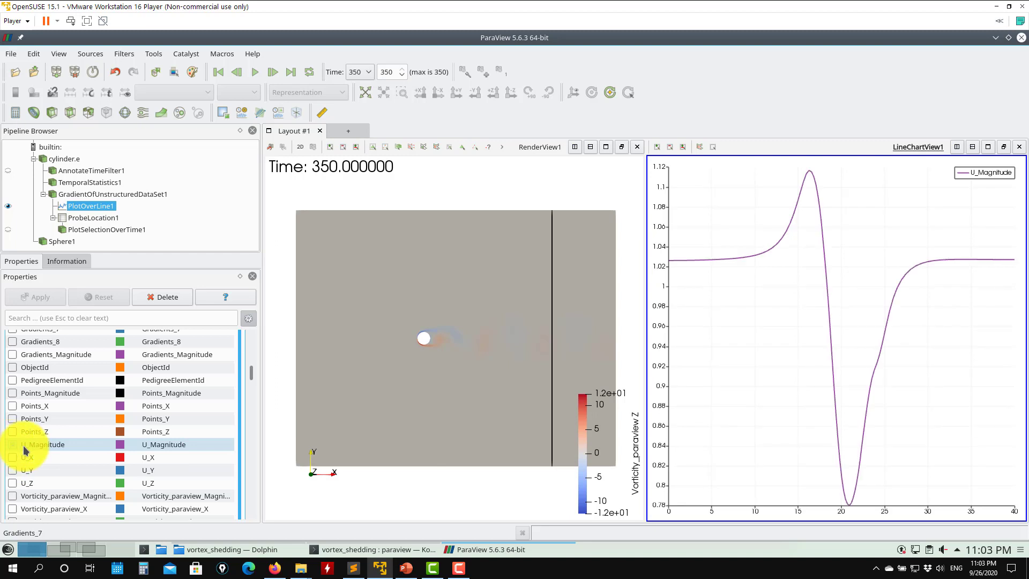
pyautogui.scroll(-1, 23, 452)
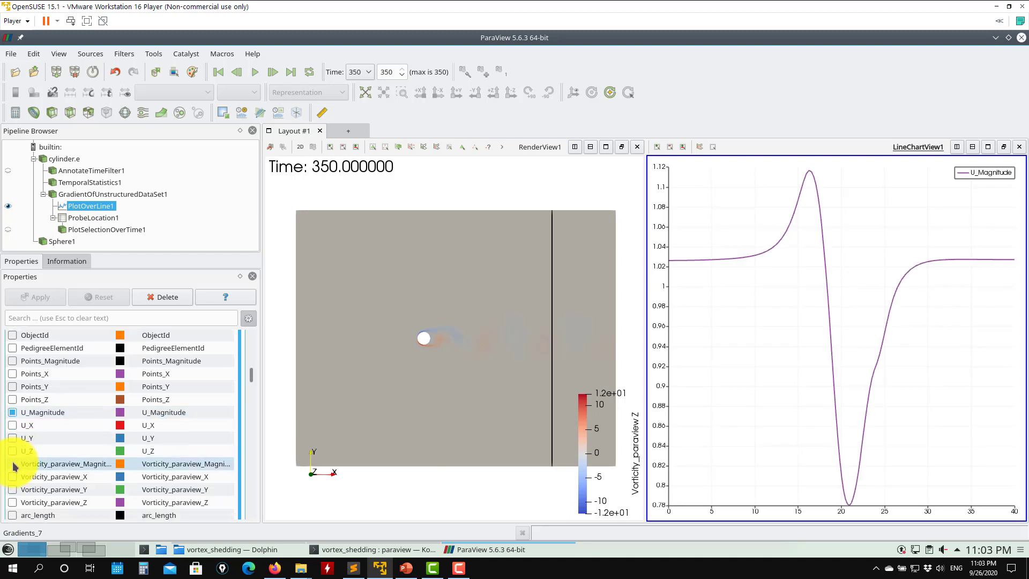
pyautogui.click(13, 464)
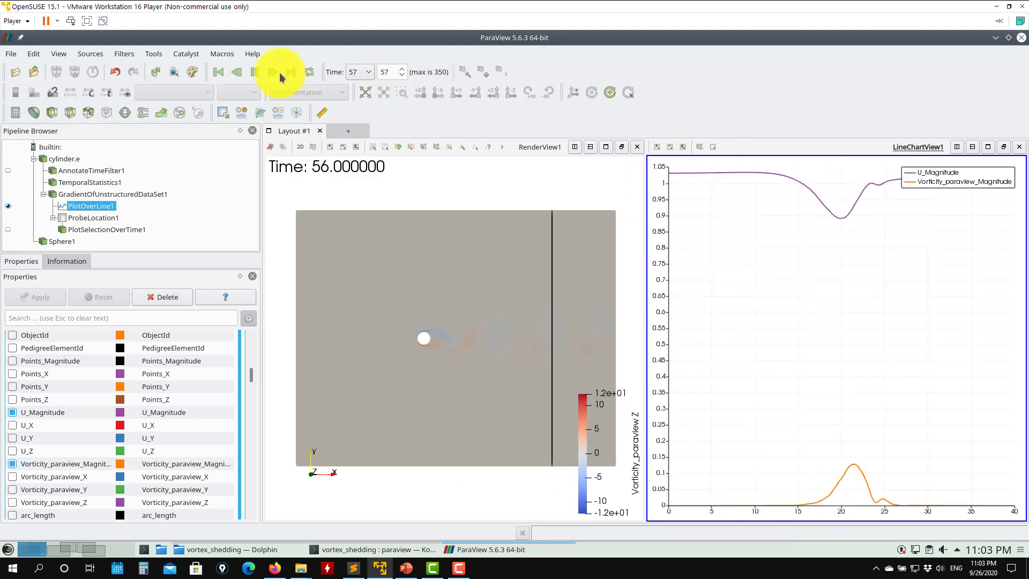
# - Pause the animation at time step 62 and scroll through the PlotOverLine1 chart display properties
pyautogui.click(254, 72)
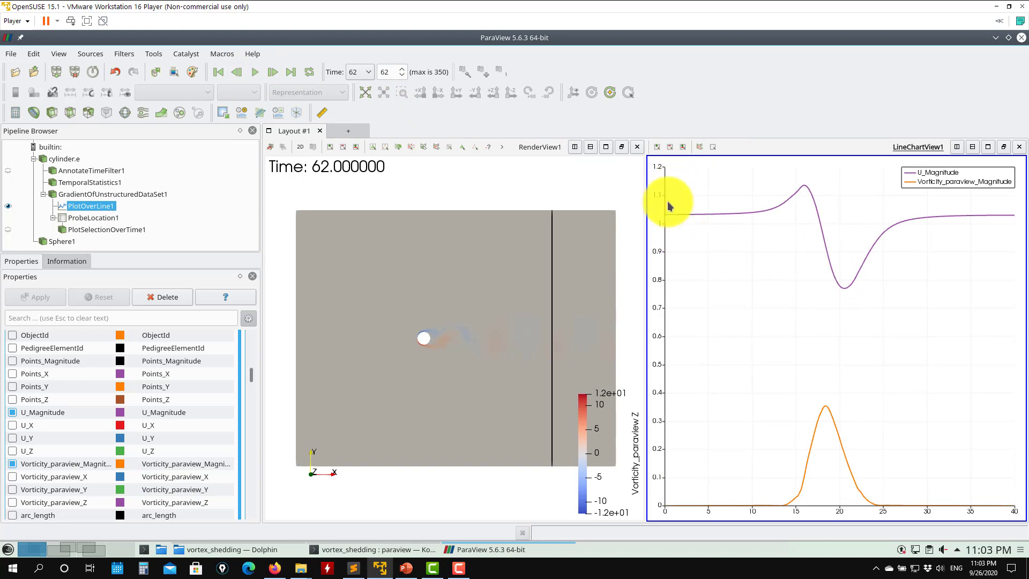
pyautogui.scroll(-10, 252, 356)
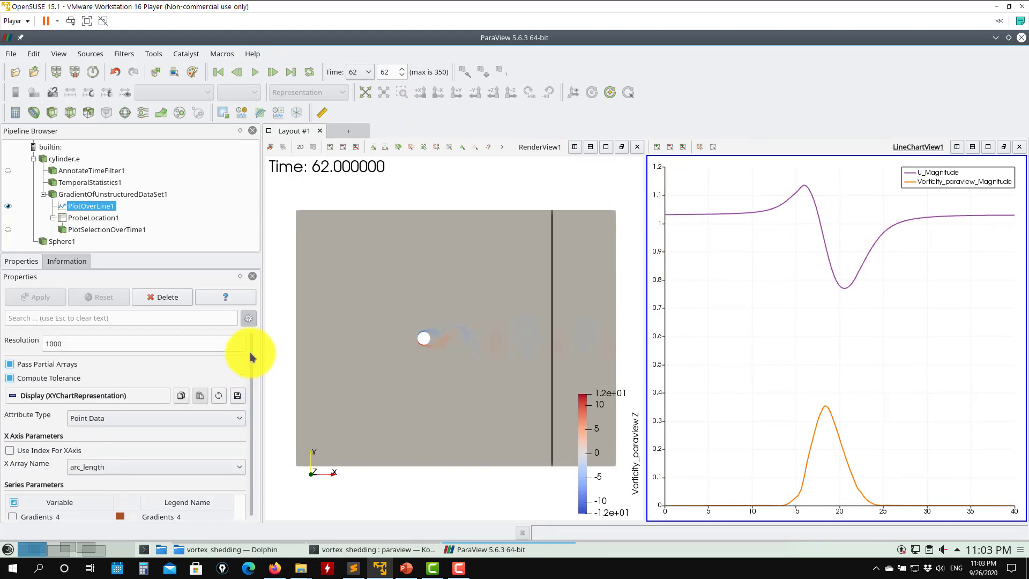
pyautogui.scroll(-8, 256, 418)
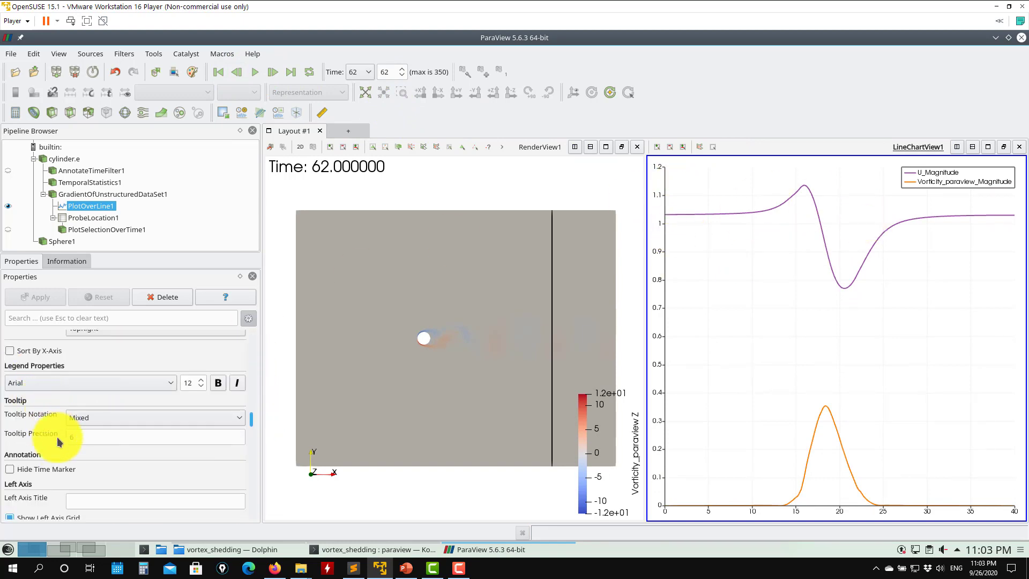
pyautogui.scroll(-2, 224, 425)
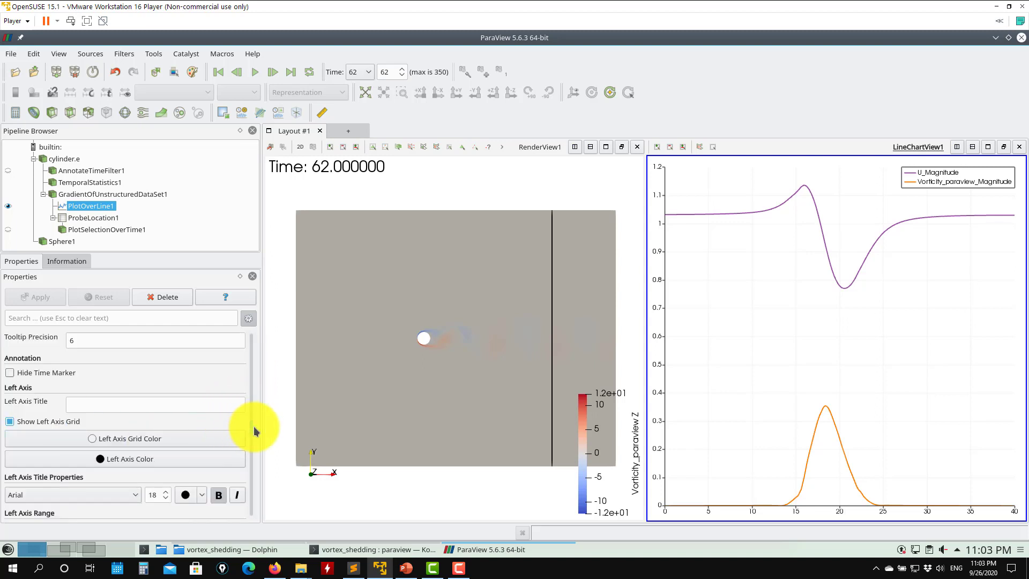
pyautogui.scroll(-8, 254, 429)
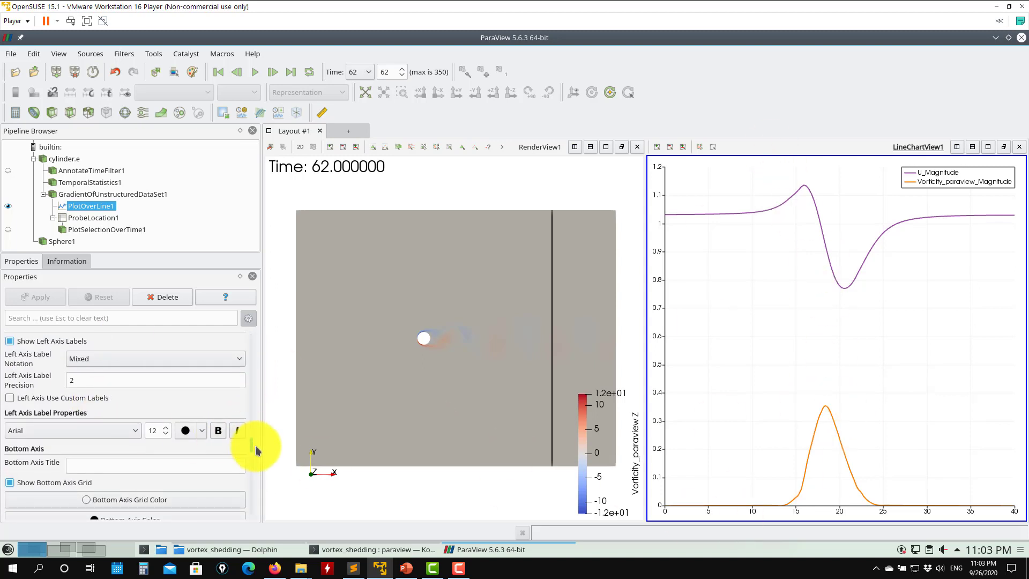
# - Remove Vorticity_paraview_Magnitude from the PlotOverLine1 chart series and play the animation
pyautogui.scroll(-20, 253, 451)
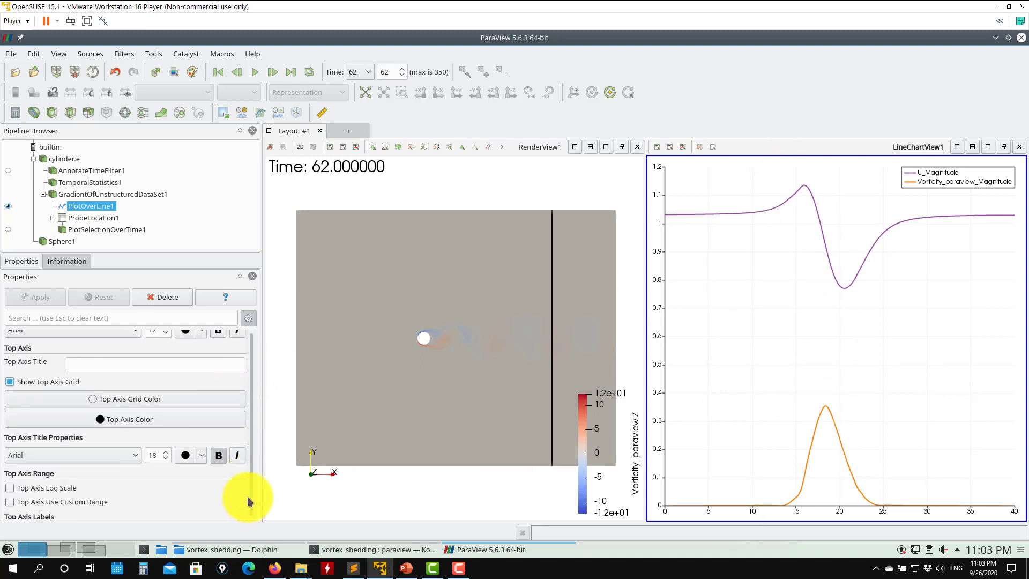
pyautogui.scroll(12, 252, 493)
pyautogui.scroll(8, 252, 456)
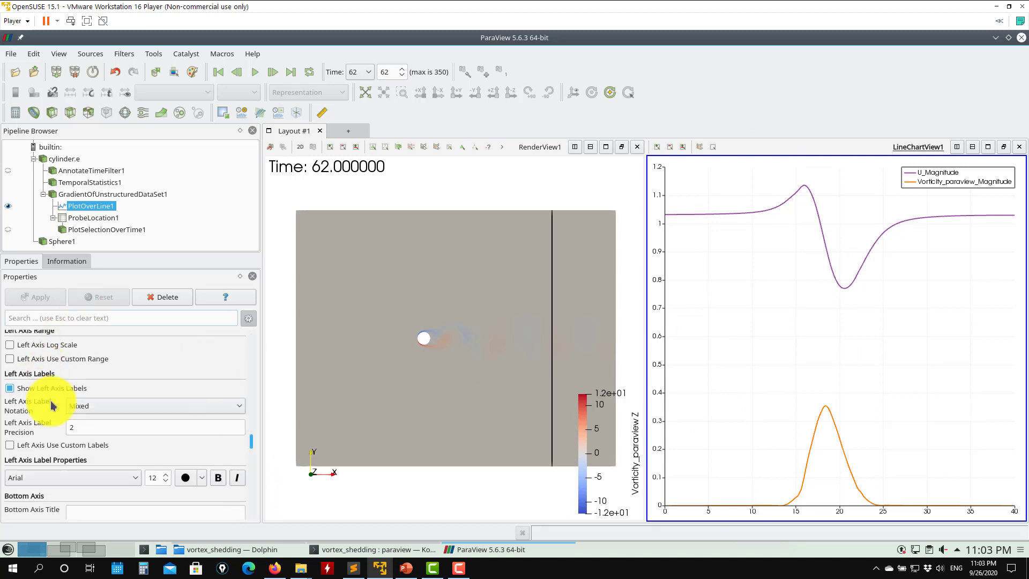
pyautogui.scroll(10, 250, 442)
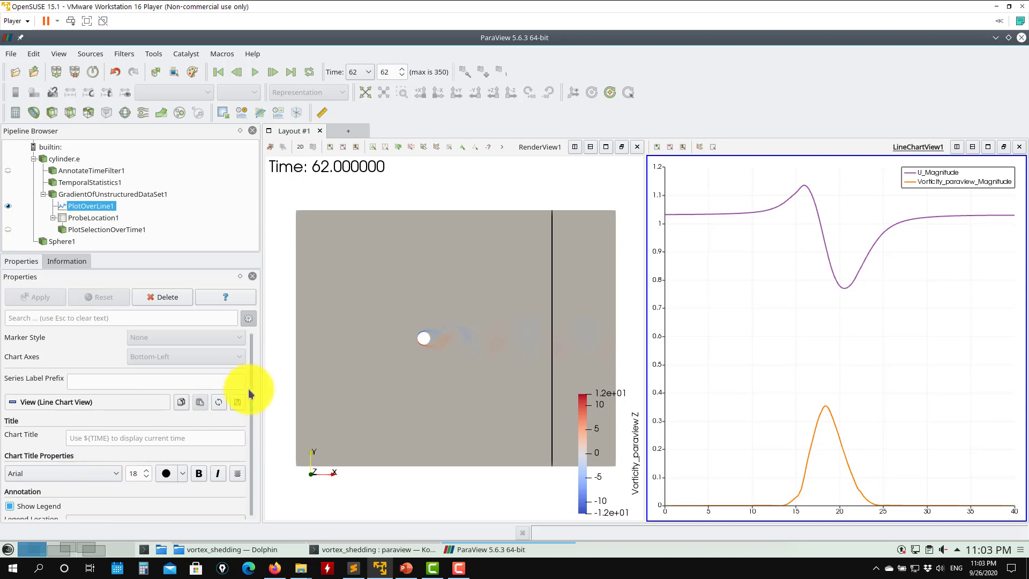
pyautogui.scroll(8, 250, 394)
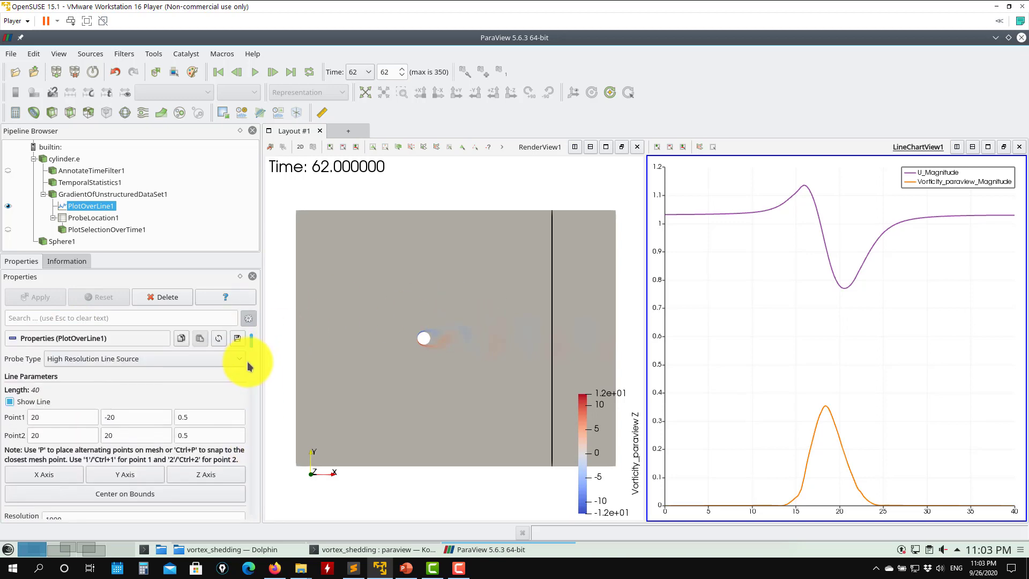
pyautogui.scroll(-10, 250, 341)
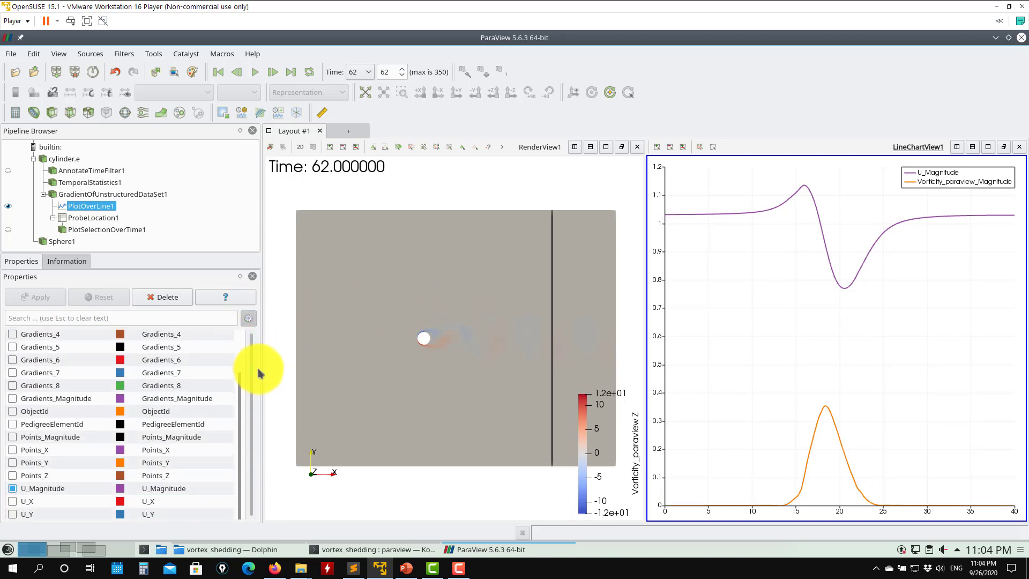
pyautogui.click(13, 479)
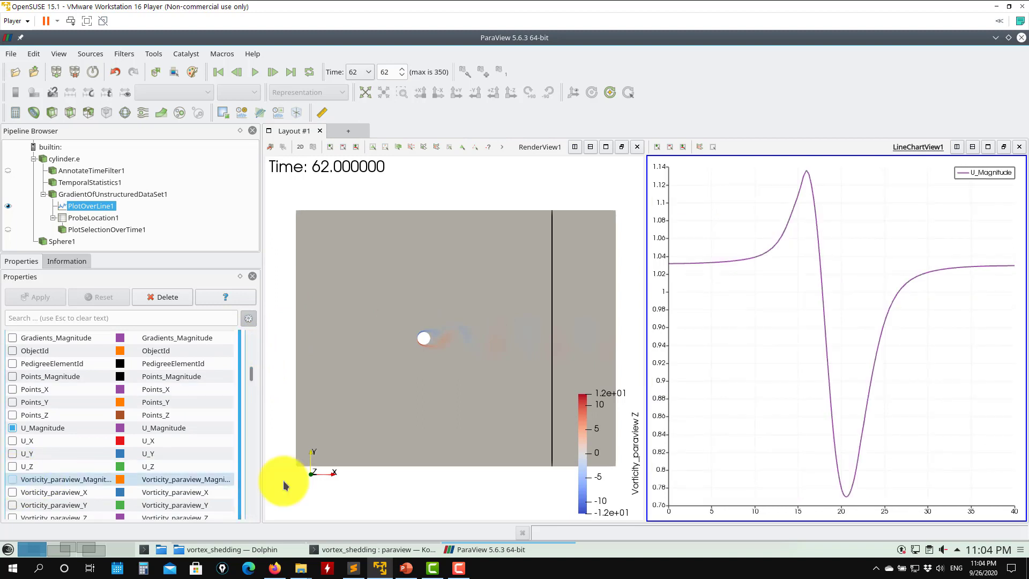
pyautogui.click(255, 72)
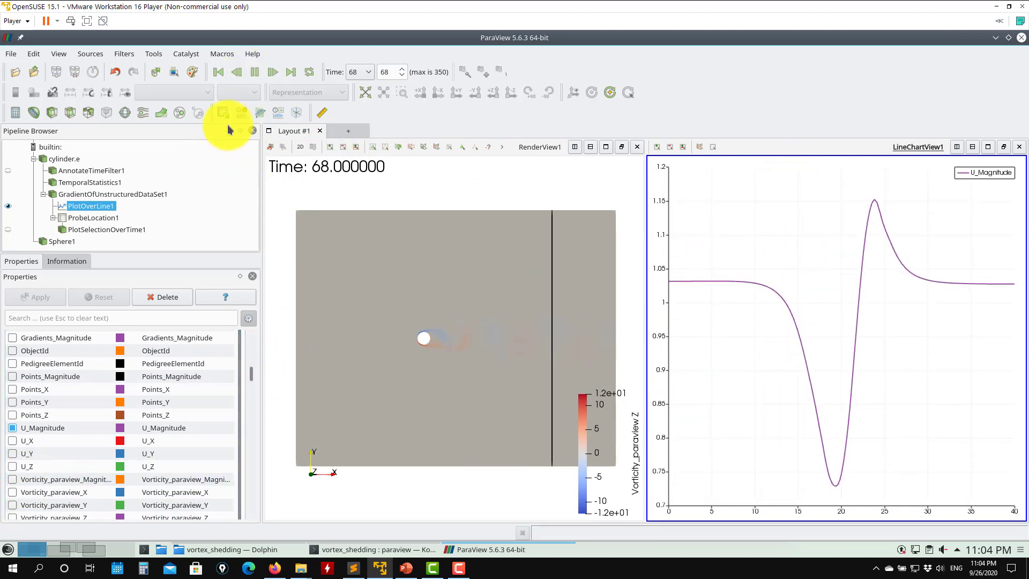
pyautogui.click(252, 54)
pyautogui.click(256, 69)
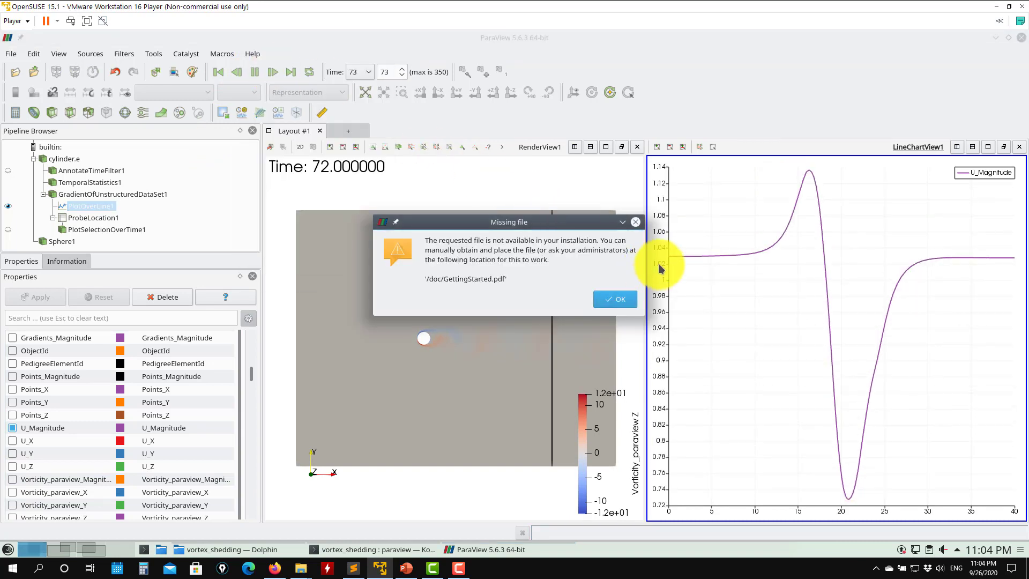
pyautogui.click(636, 223)
# - Color GradientOfUnstructuredDataSet1 in the render view by U Magnitude
pyautogui.click(452, 177)
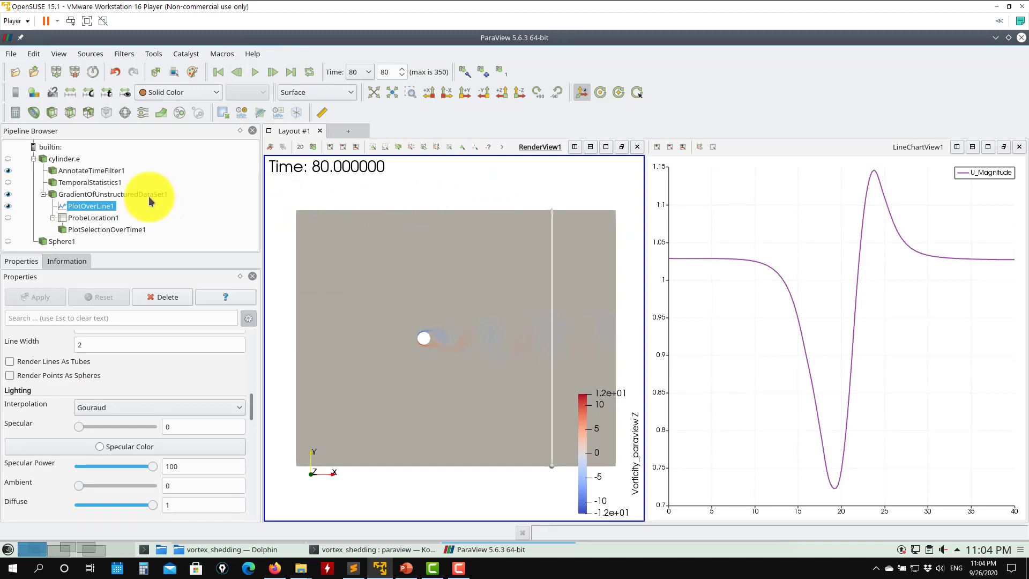
pyautogui.click(169, 194)
pyautogui.click(203, 93)
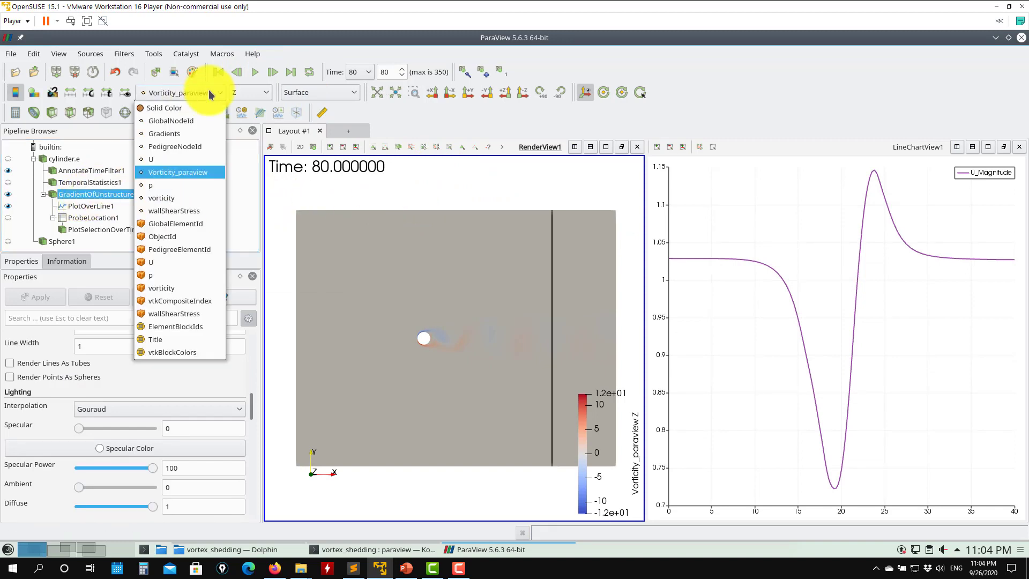
pyautogui.click(159, 161)
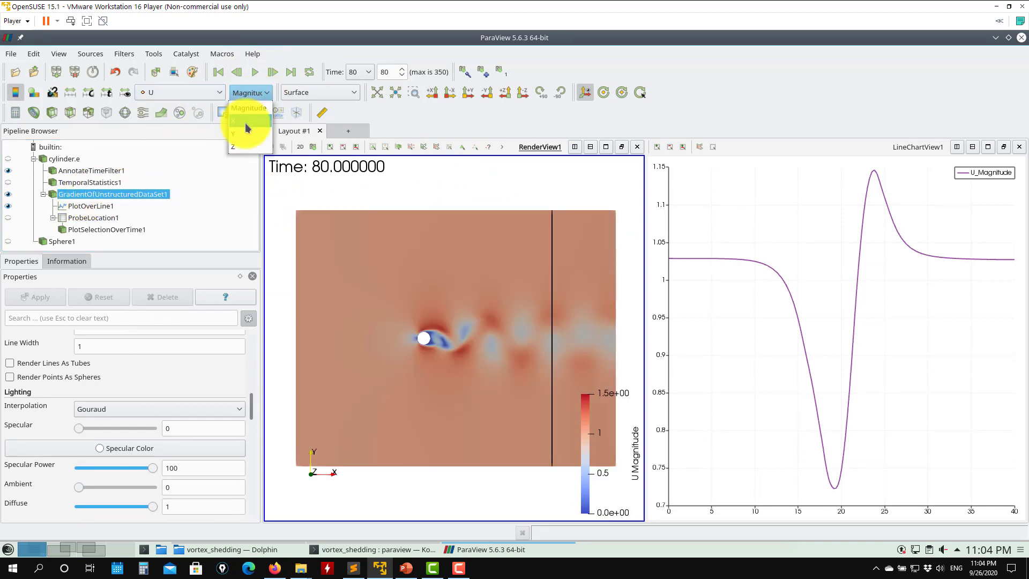
pyautogui.click(246, 121)
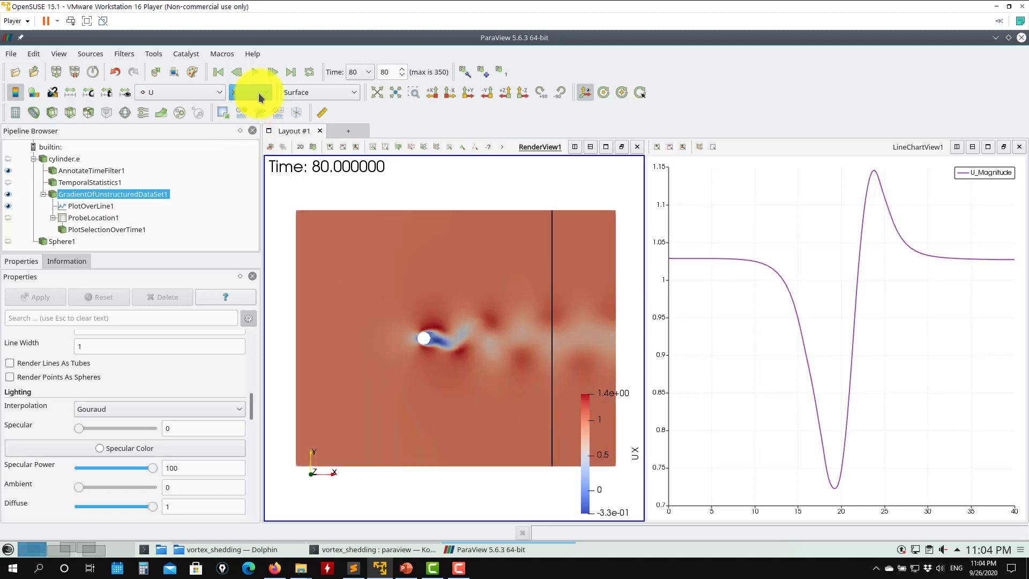
pyautogui.click(260, 97)
pyautogui.click(260, 109)
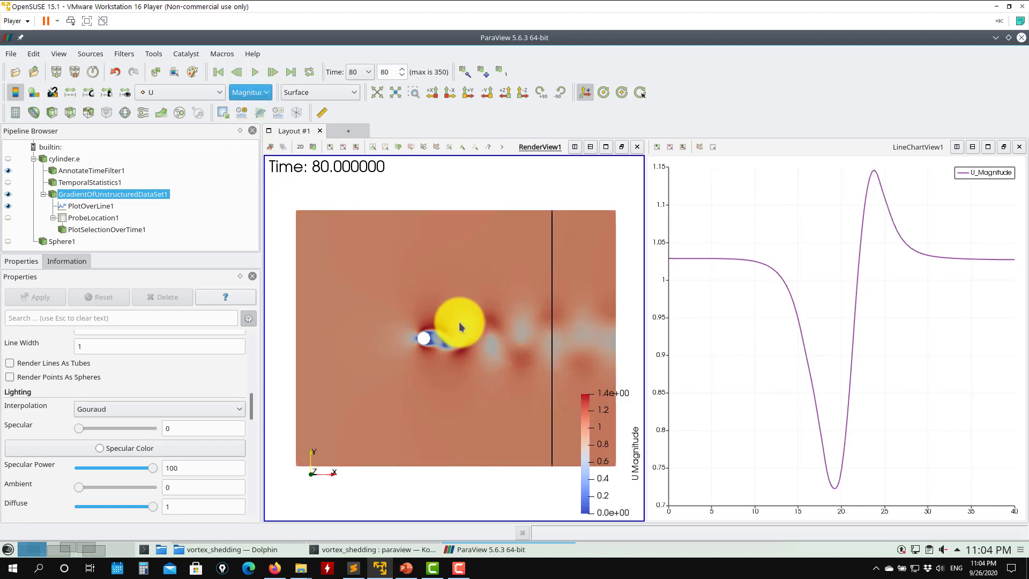
# - Pause the animation at time step 128 and browse the render view and line chart display properties
pyautogui.click(255, 73)
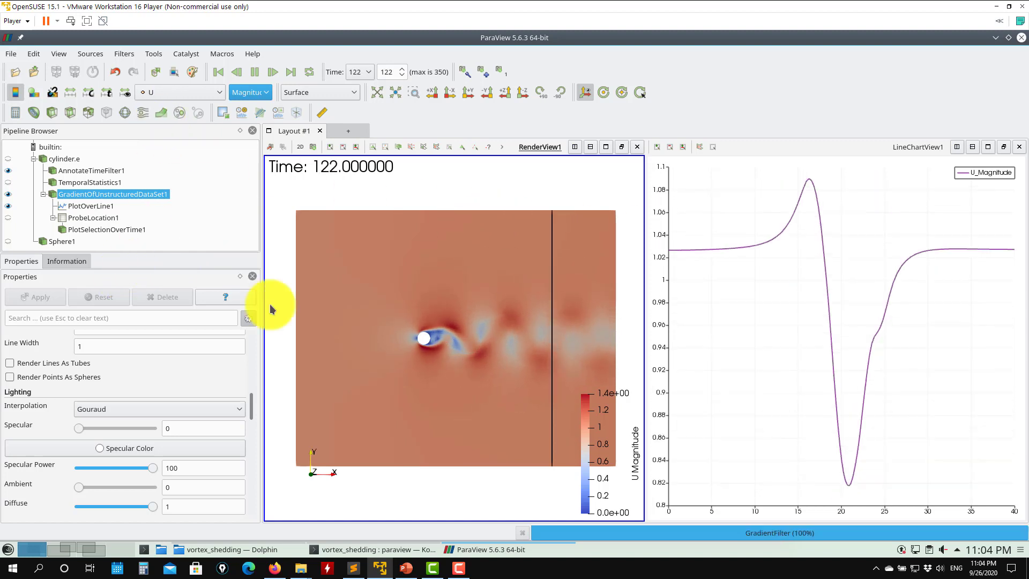
pyautogui.click(255, 72)
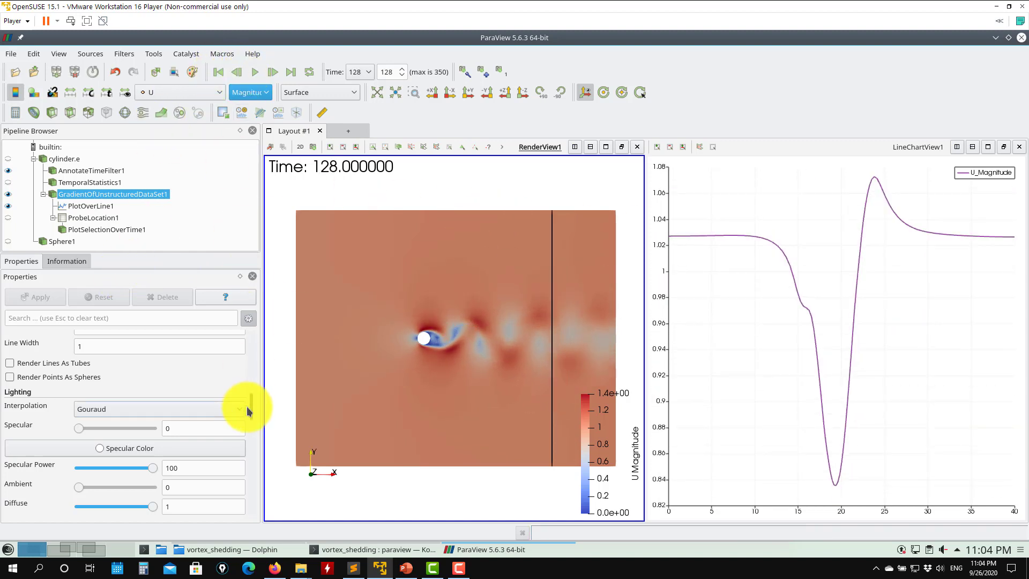
pyautogui.scroll(-3, 250, 407)
pyautogui.scroll(-3, 254, 443)
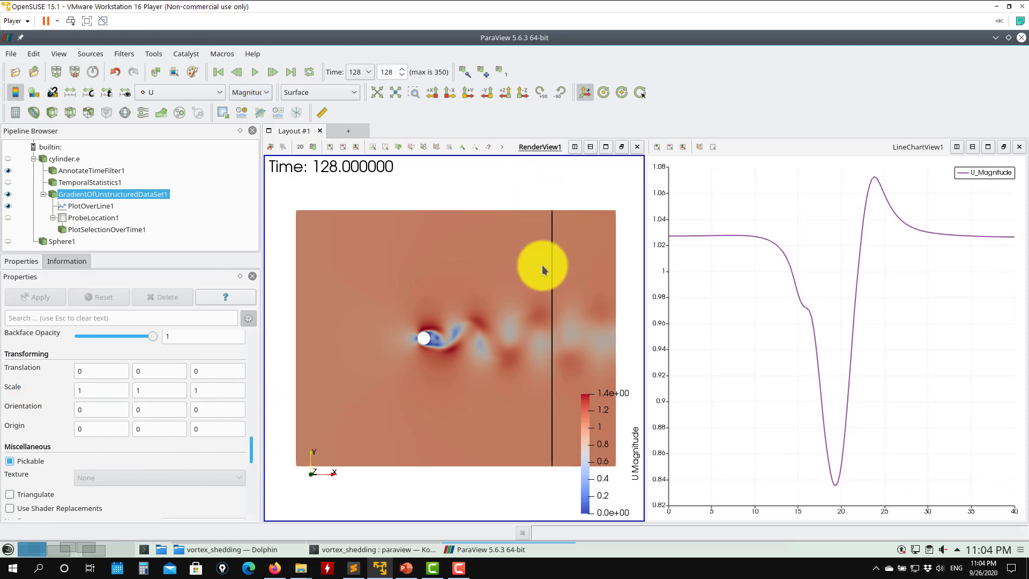
pyautogui.click(770, 321)
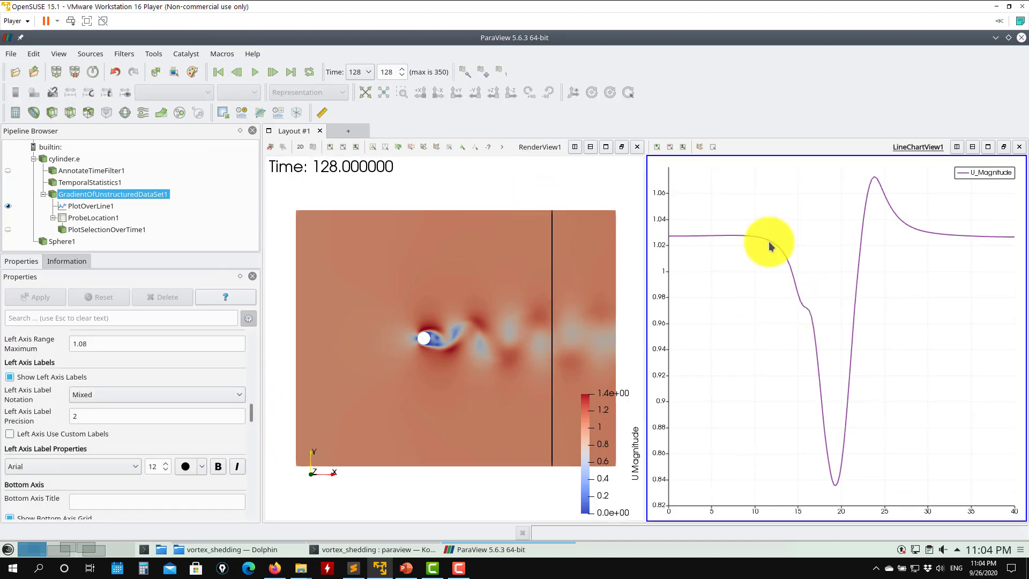
pyautogui.scroll(-10, 253, 448)
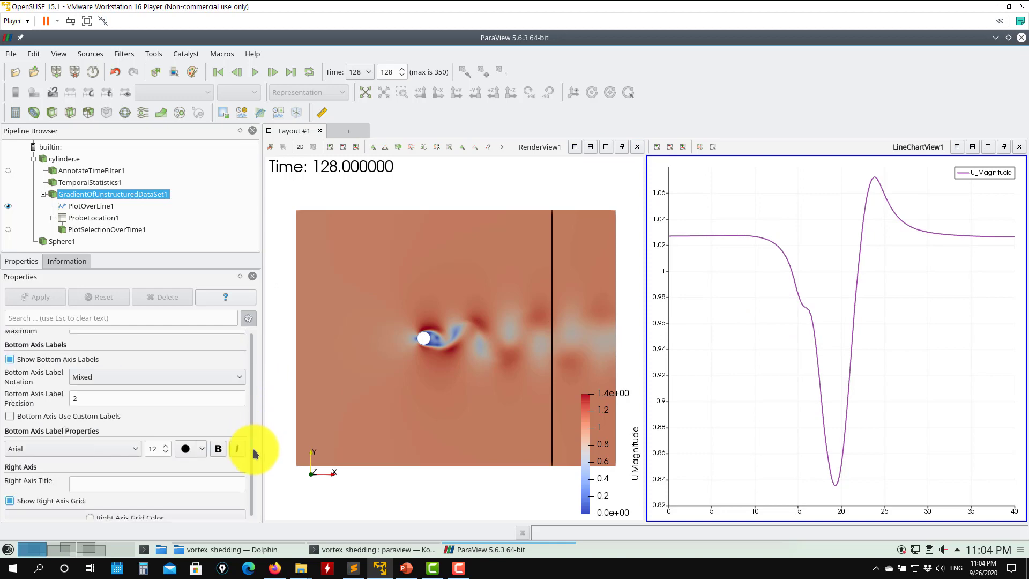
pyautogui.scroll(12, 250, 461)
pyautogui.scroll(5, 255, 375)
pyautogui.scroll(-2, 257, 391)
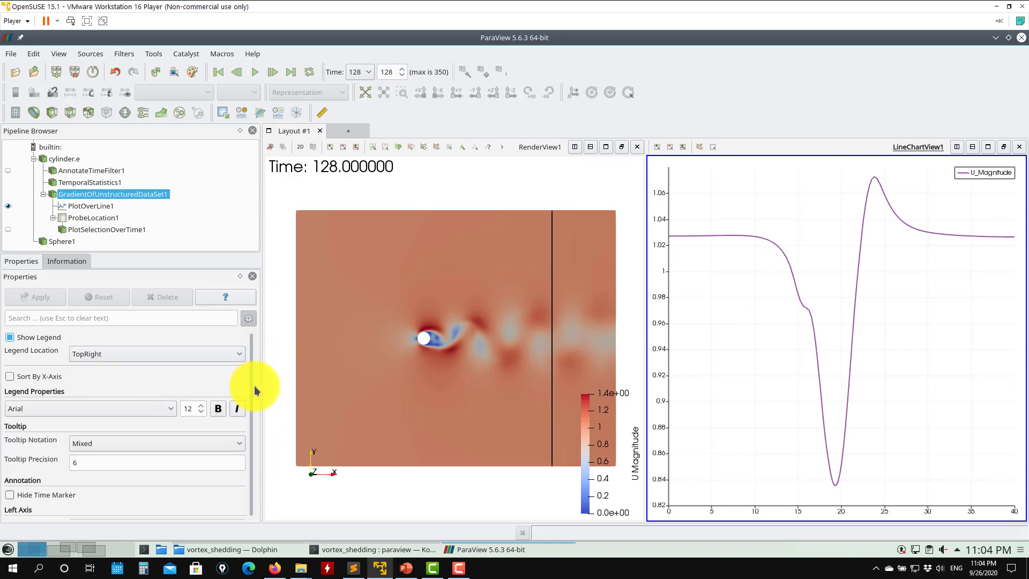
# - Close the line chart view and apply a Plot Over Line filter to TemporalStatistics1
pyautogui.click(94, 208)
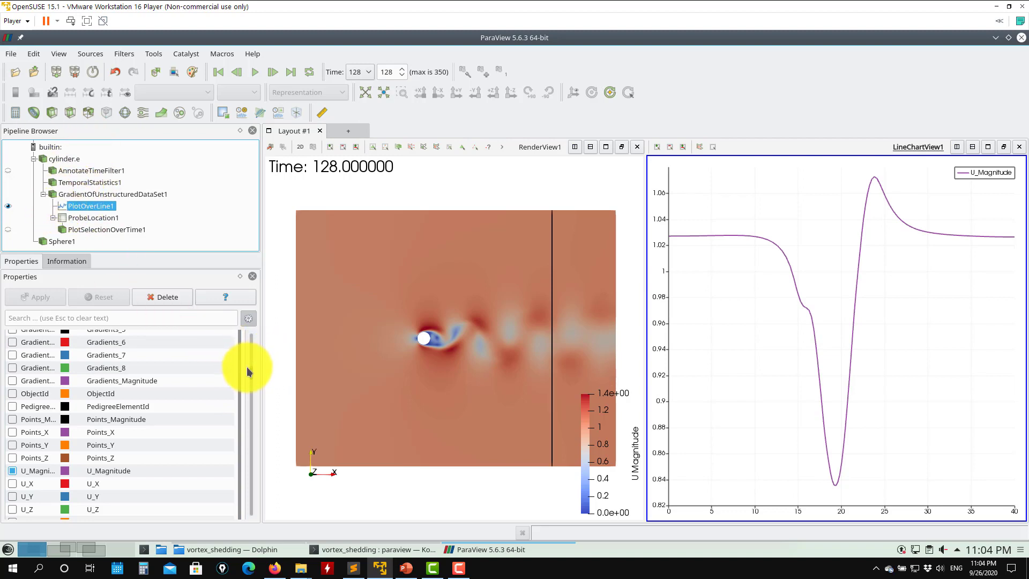
pyautogui.click(97, 185)
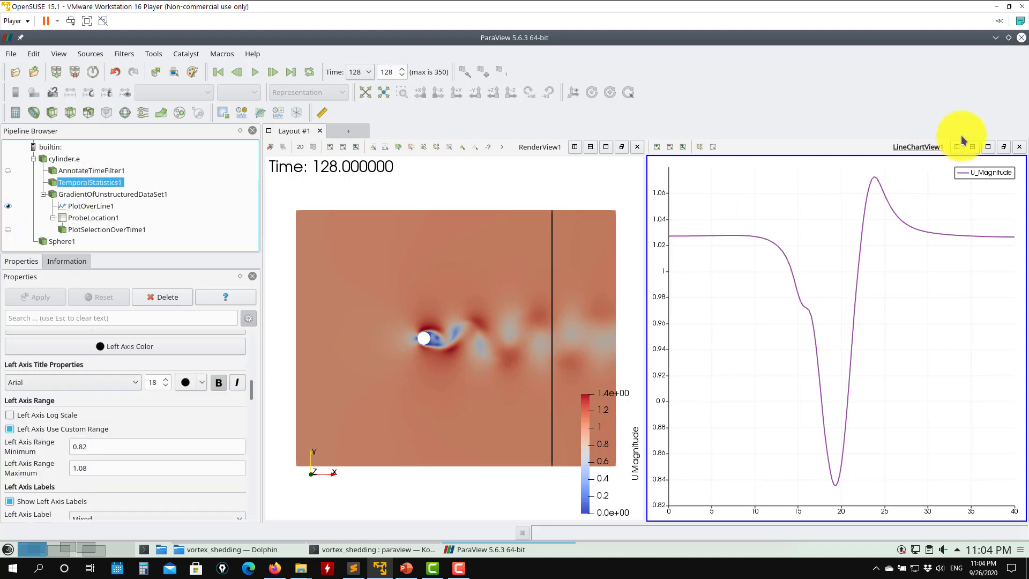
pyautogui.click(1020, 148)
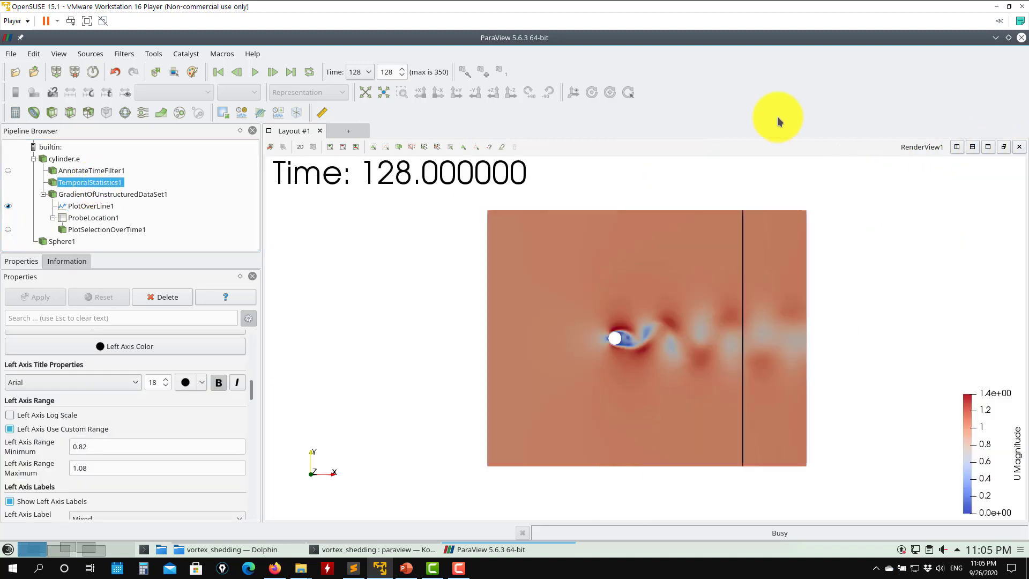
pyautogui.click(257, 115)
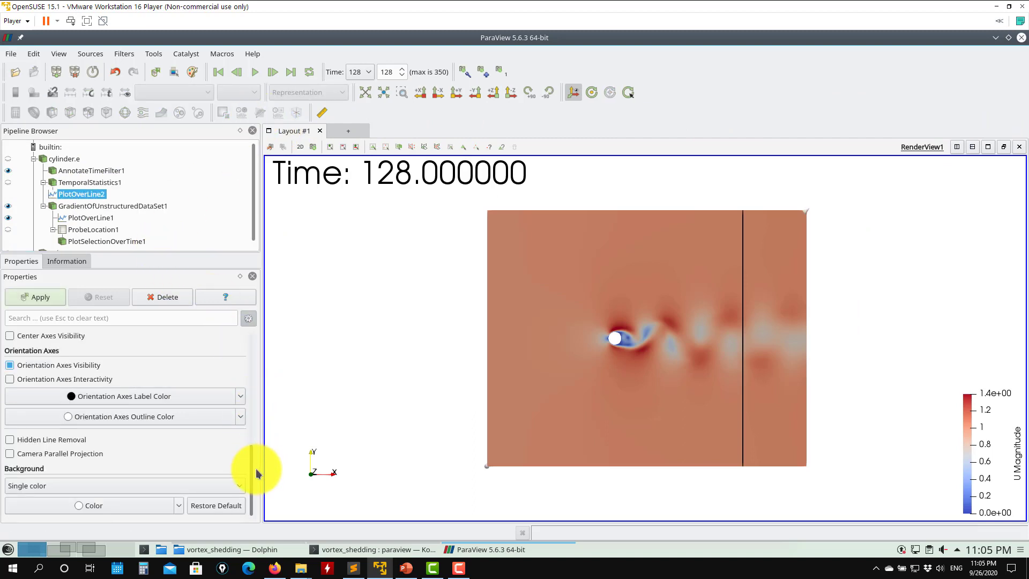
# - Define PlotOverLine2 as a vertical line from 10, -20, 0.5 to 10, 20, 0.5 and apply it
pyautogui.moveTo(257, 472); pyautogui.dragTo(251, 338)
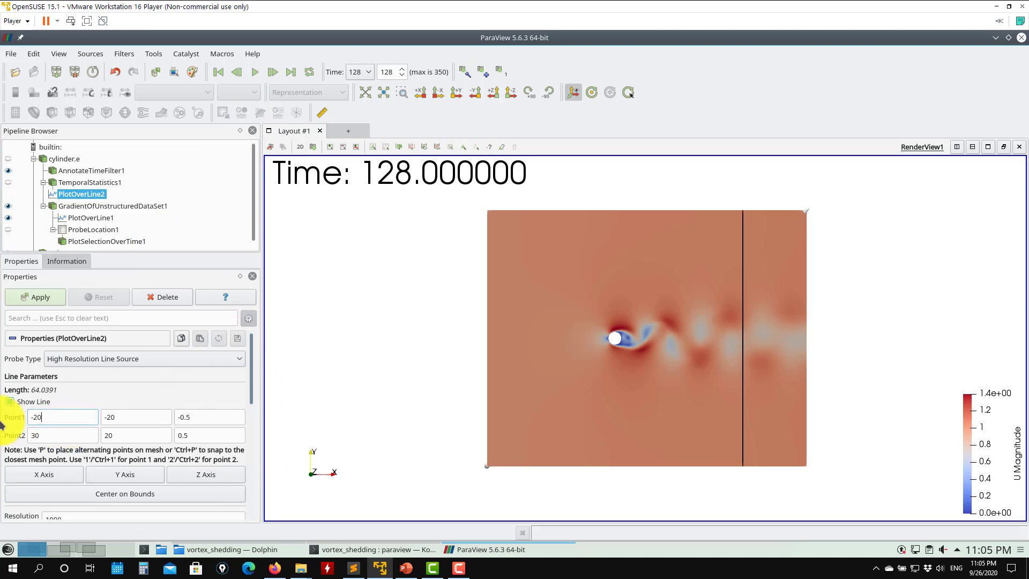
pyautogui.write('10')
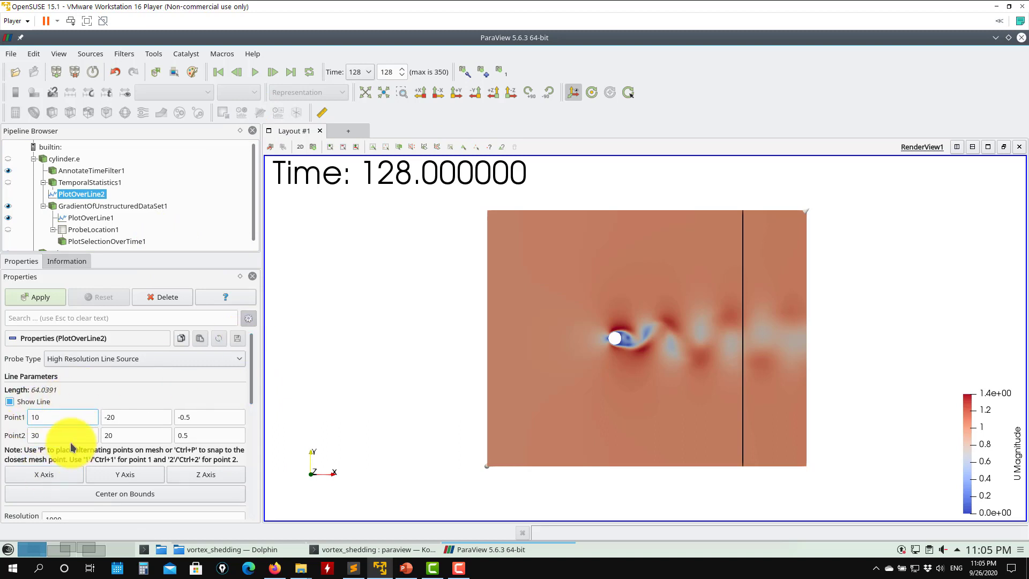
pyautogui.doubleClick(53, 435)
pyautogui.write('10')
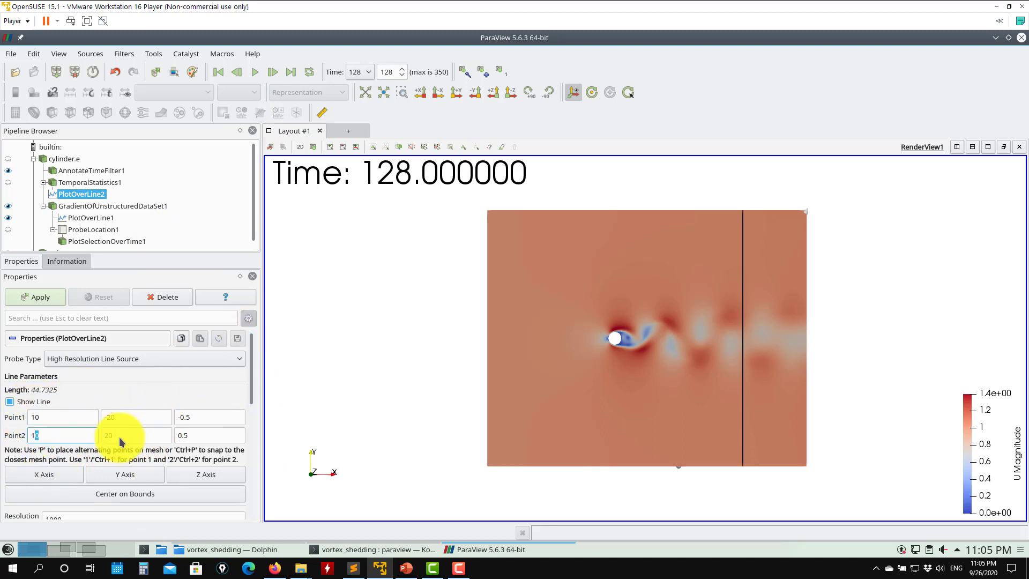
pyautogui.moveTo(207, 415); pyautogui.dragTo(116, 398)
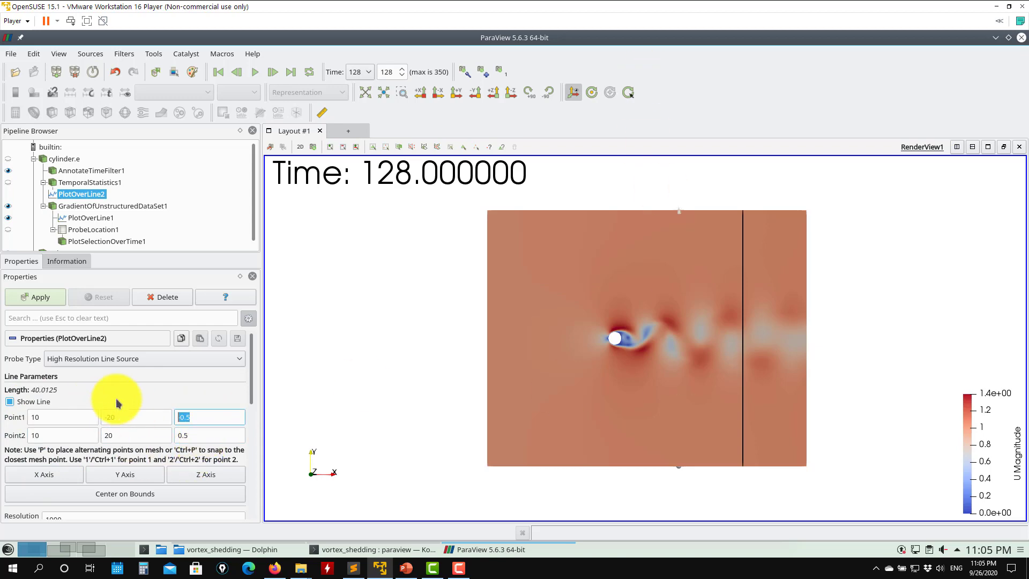
pyautogui.write('0.5')
pyautogui.press('Return')
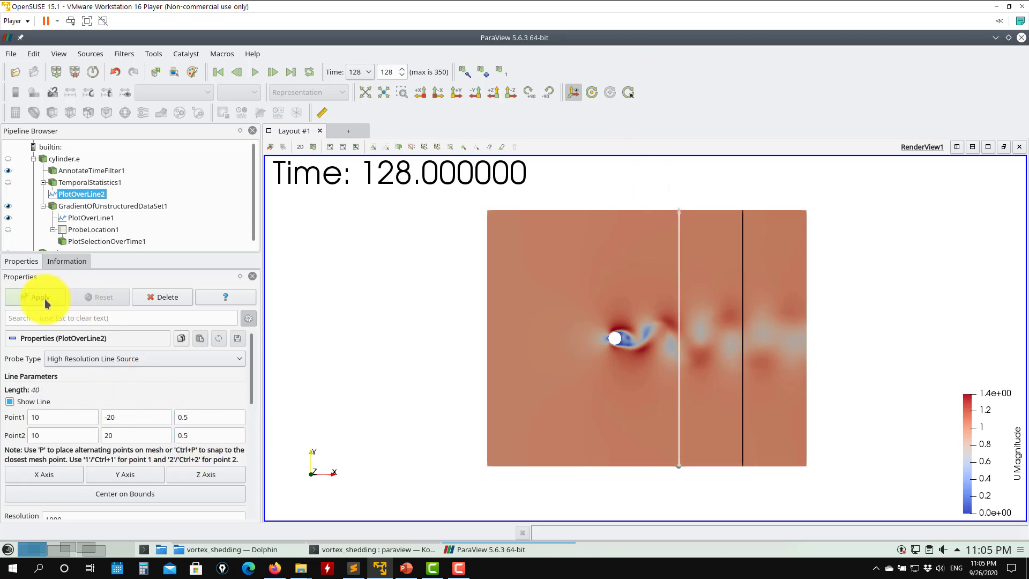
pyautogui.click(38, 296)
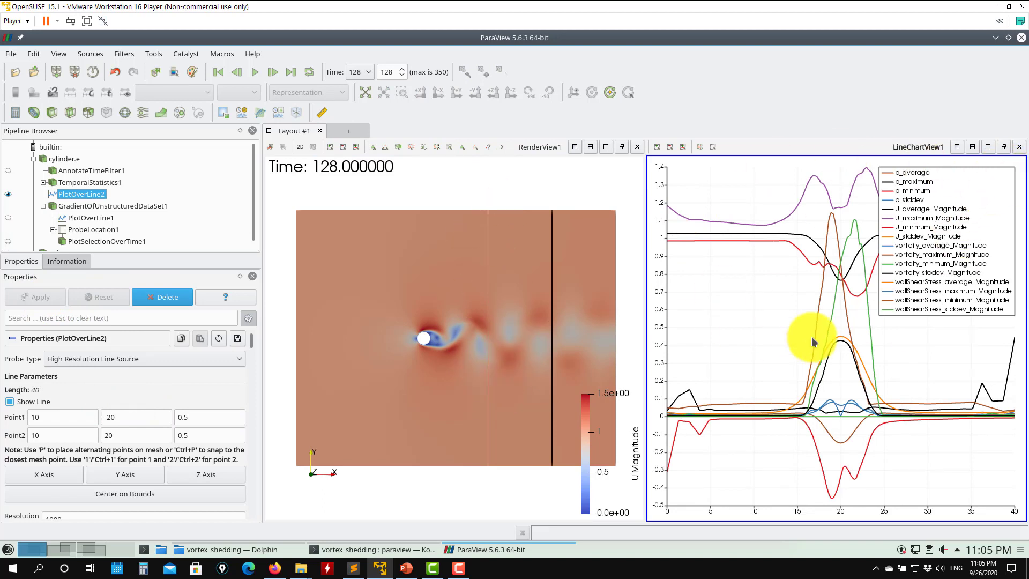
# - Plot only U_average_Magnitude for PlotOverLine2 in the line chart
pyautogui.scroll(-10, 250, 346)
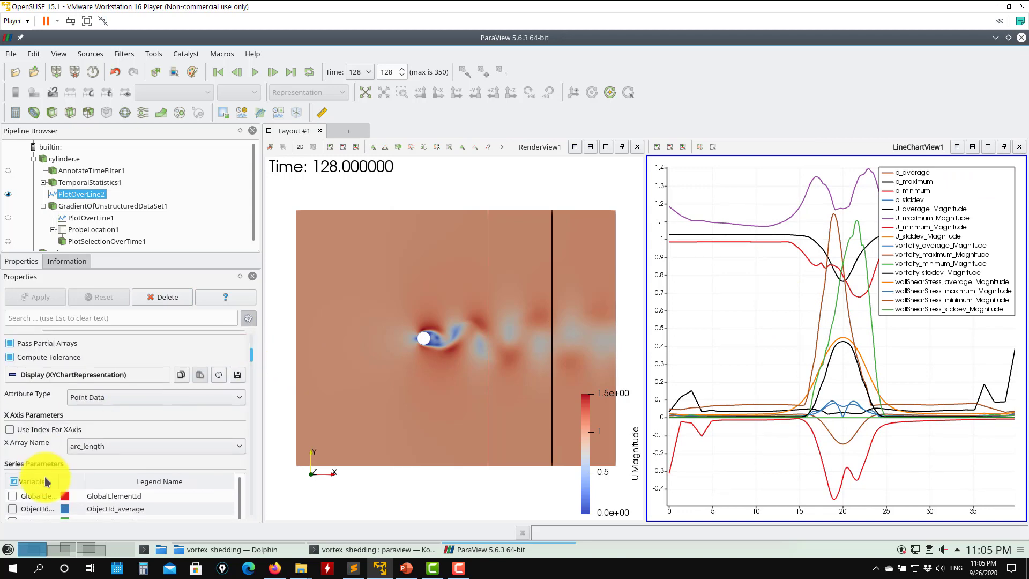
pyautogui.click(14, 482)
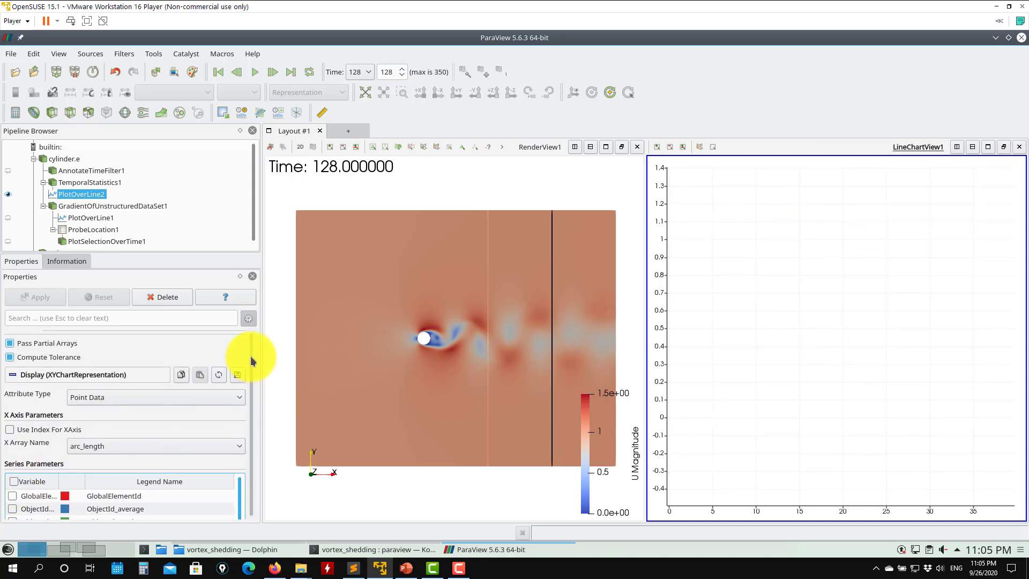
pyautogui.scroll(-5, 253, 365)
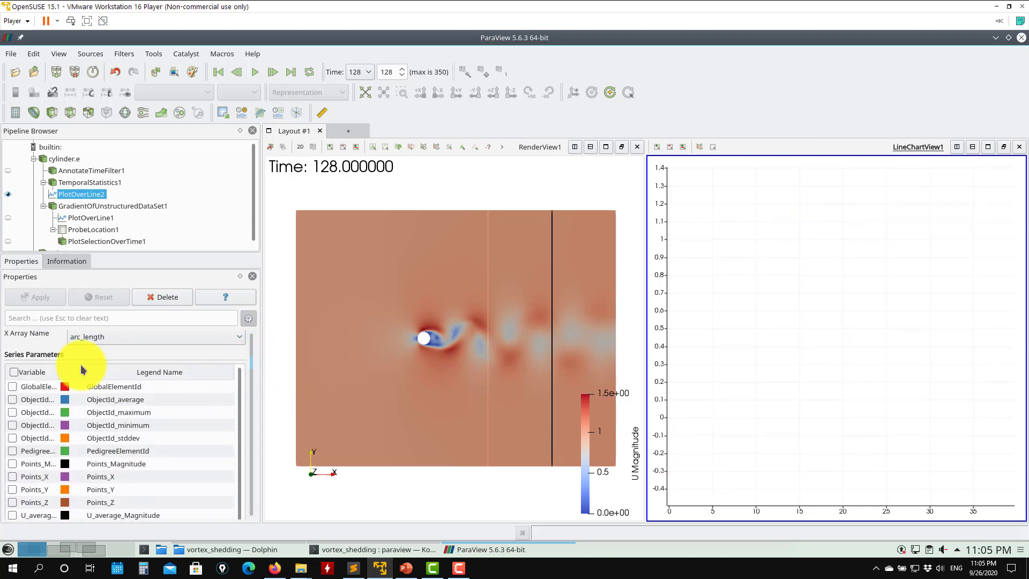
pyautogui.moveTo(59, 372); pyautogui.dragTo(150, 383)
pyautogui.scroll(-3, 249, 376)
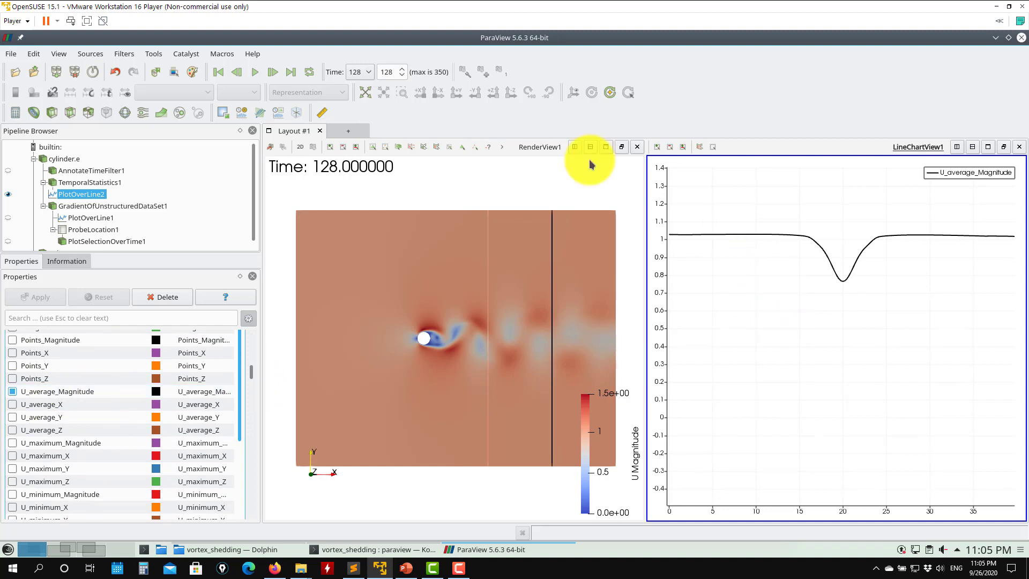
# - Rewind to the first time step and play the animation
pyautogui.click(223, 72)
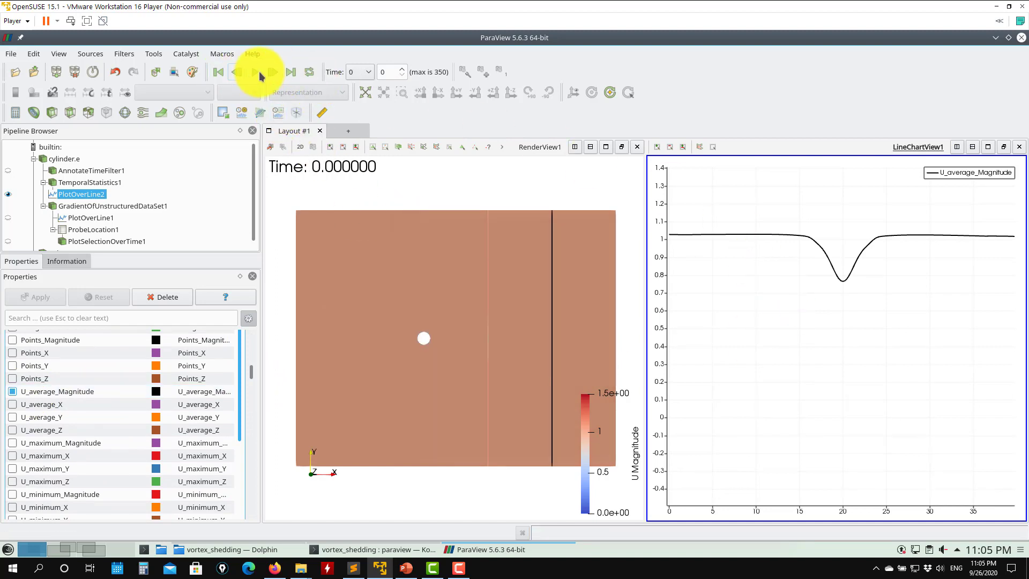
pyautogui.click(255, 71)
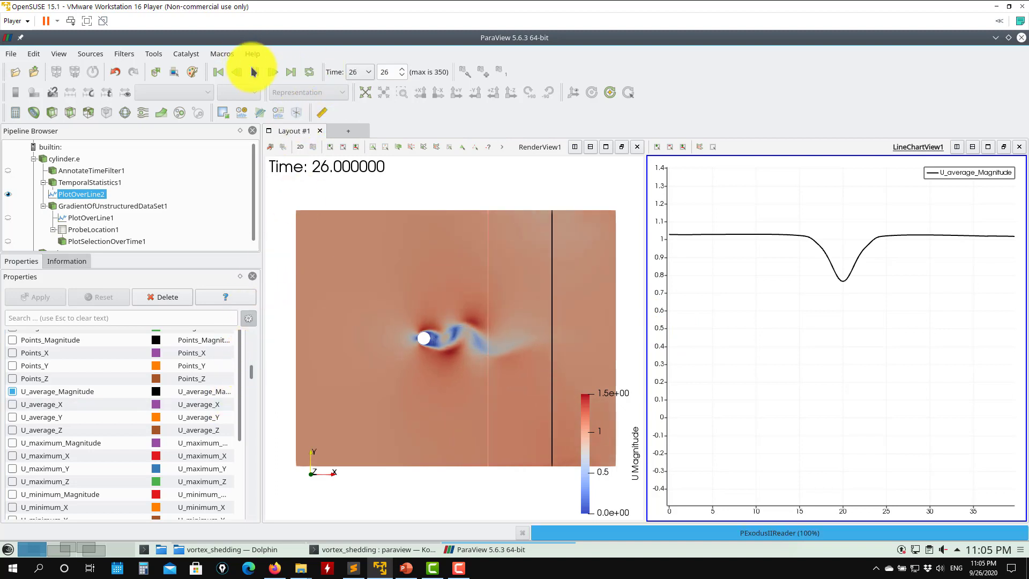
# - Scroll through the properties of PlotOverLine2 and TemporalStatistics1 to review their settings
pyautogui.scroll(10, 256, 359)
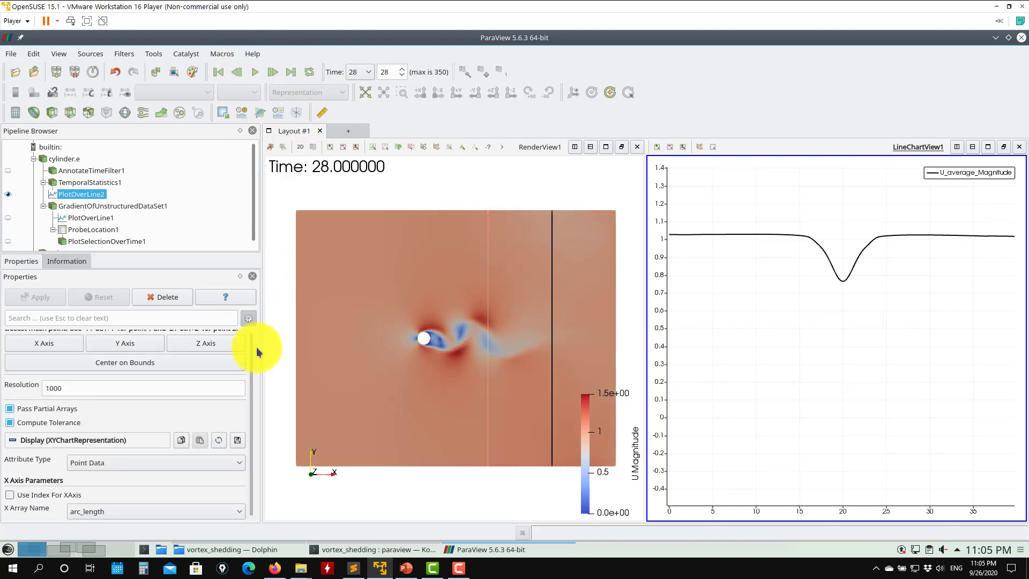
pyautogui.scroll(-10, 258, 343)
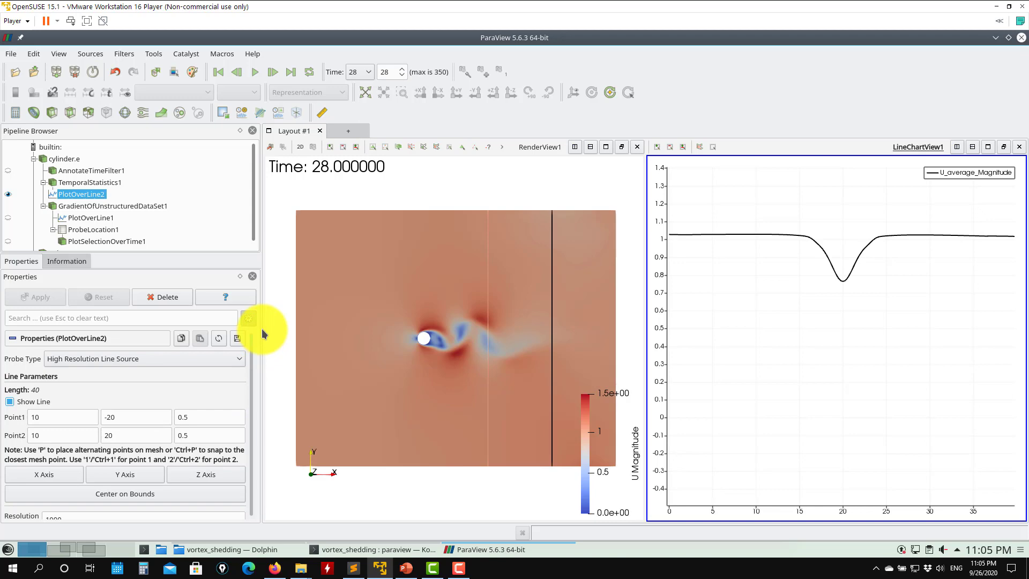
pyautogui.click(88, 182)
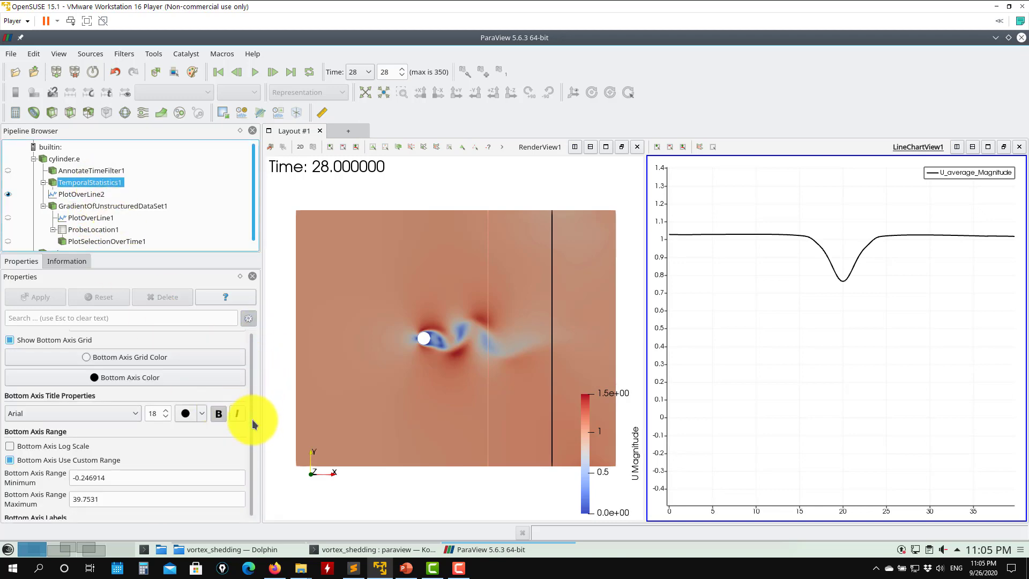
pyautogui.scroll(10, 250, 337)
pyautogui.scroll(-15, 250, 345)
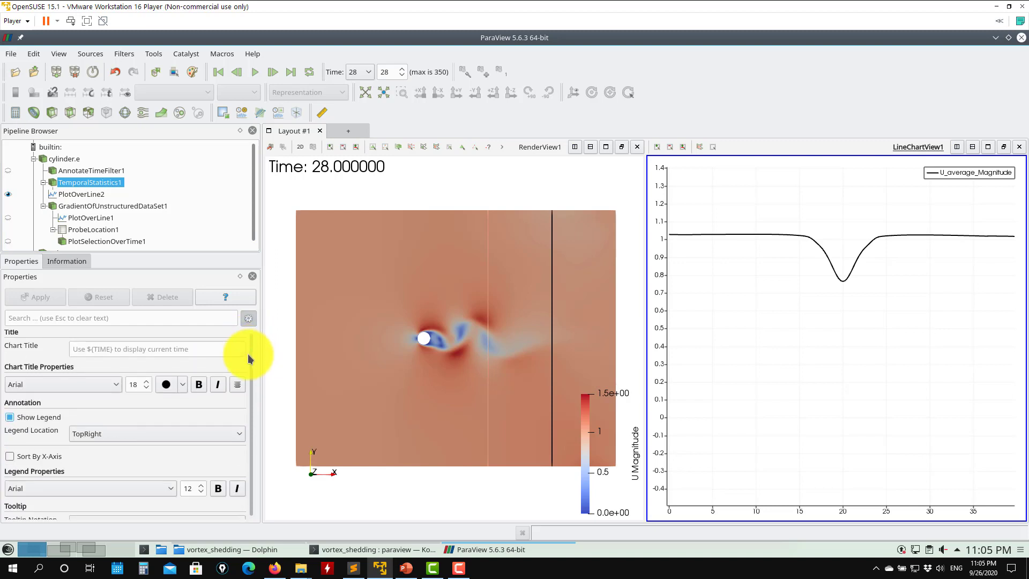
pyautogui.scroll(-5, 247, 384)
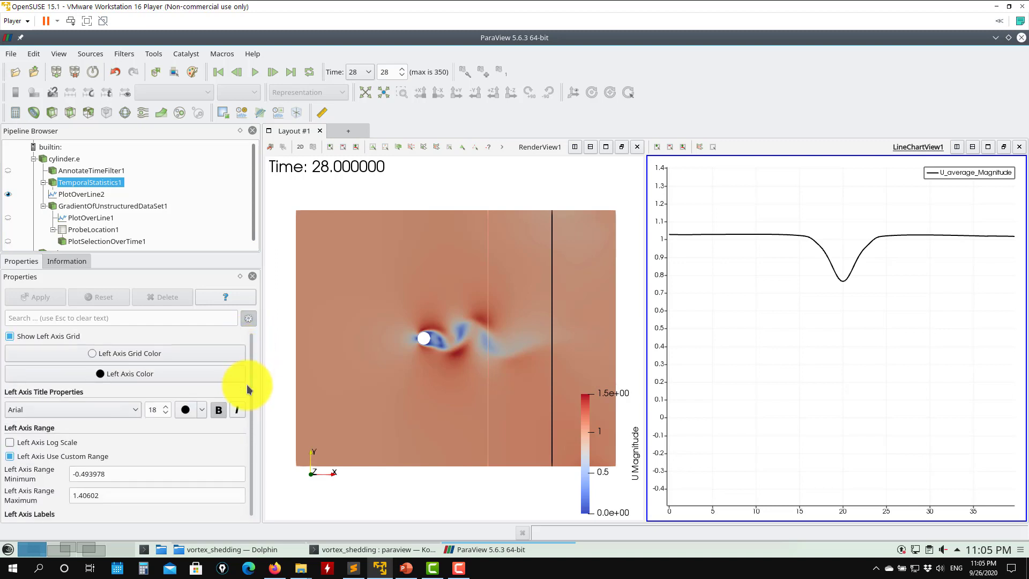
pyautogui.scroll(-10, 246, 404)
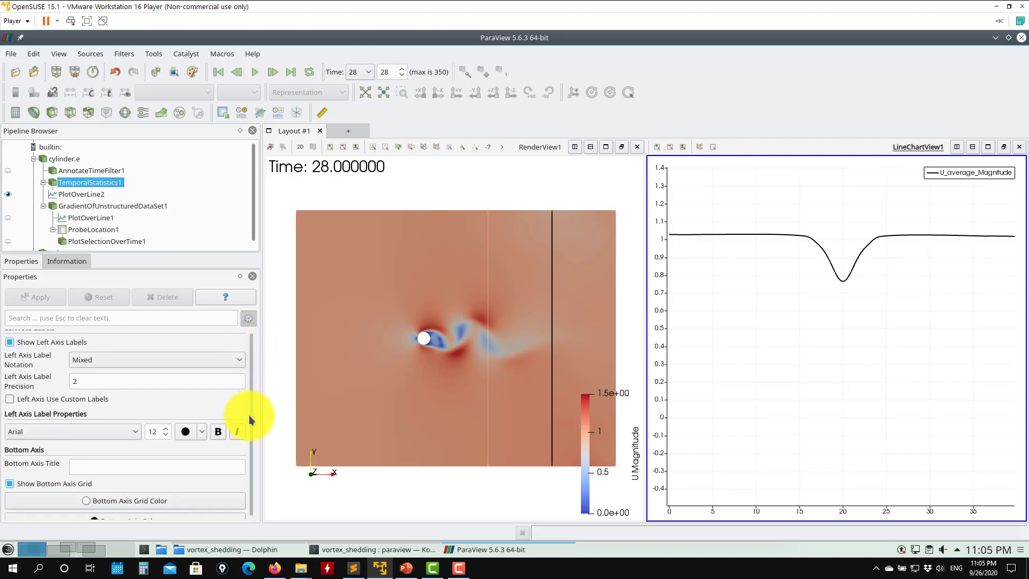
pyautogui.scroll(20, 243, 478)
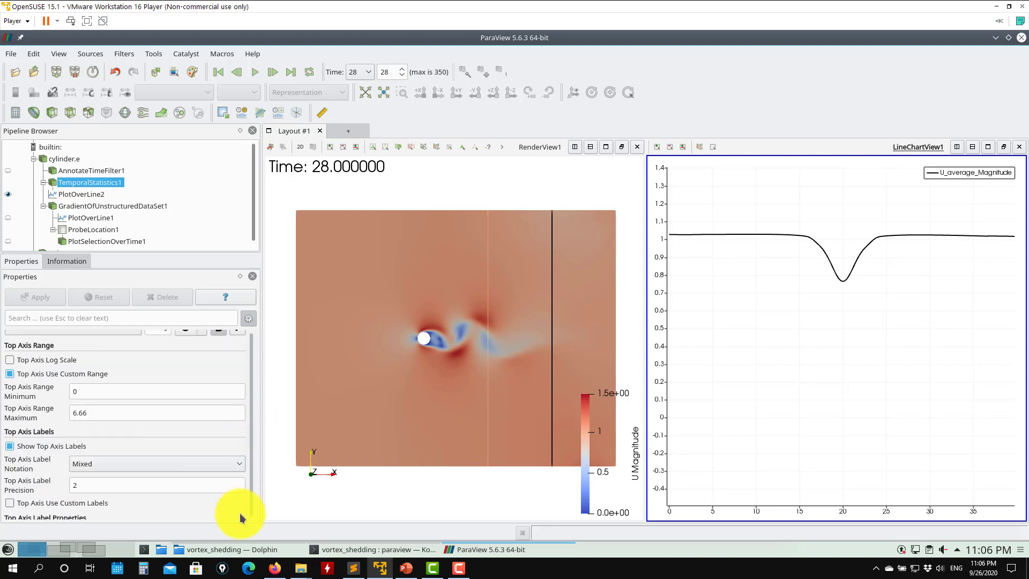
# - Hide PlotOverLine2 in the line chart and close the line chart view
pyautogui.moveTo(795, 254)
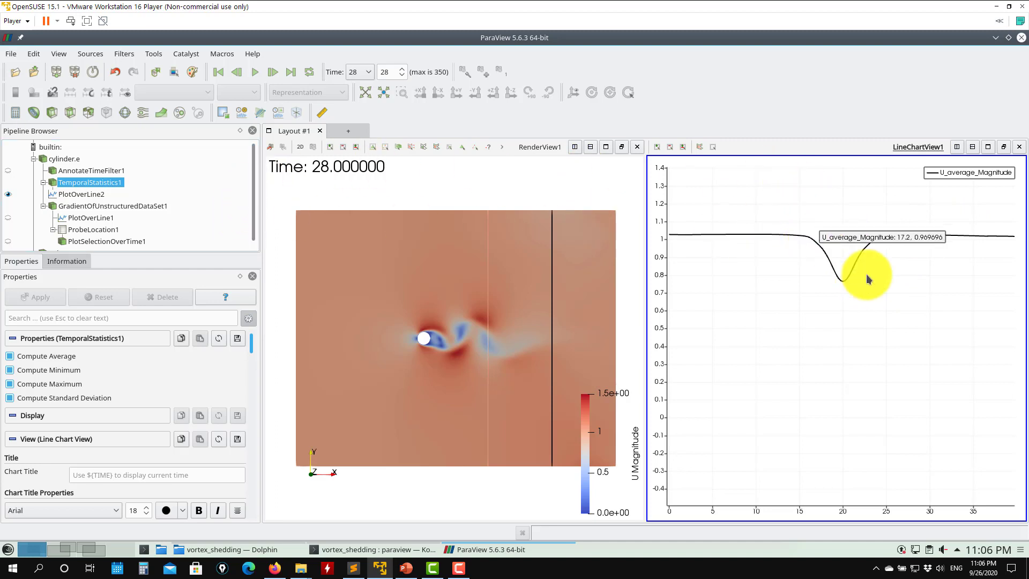
pyautogui.click(86, 194)
pyautogui.click(8, 194)
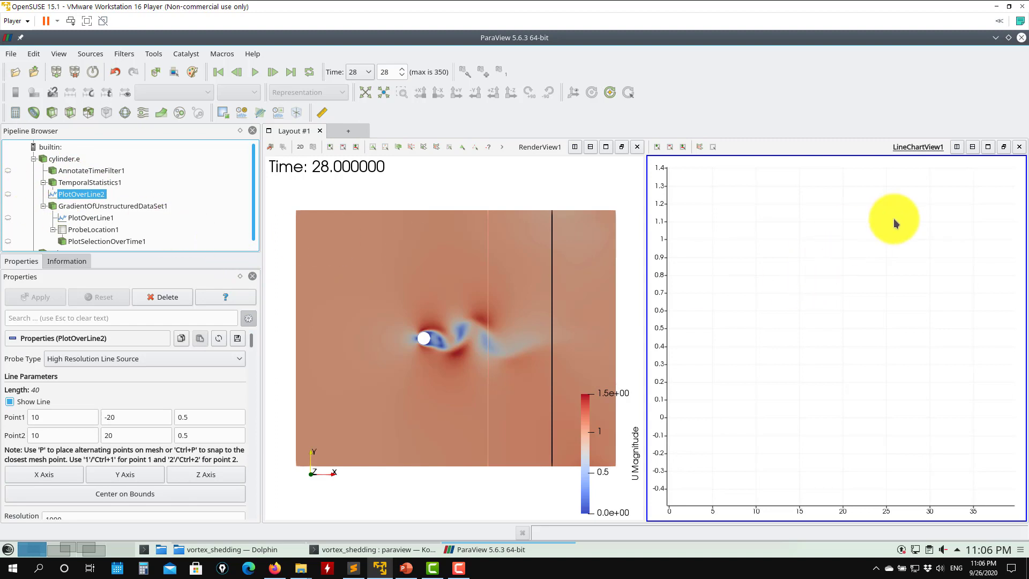
pyautogui.click(1019, 147)
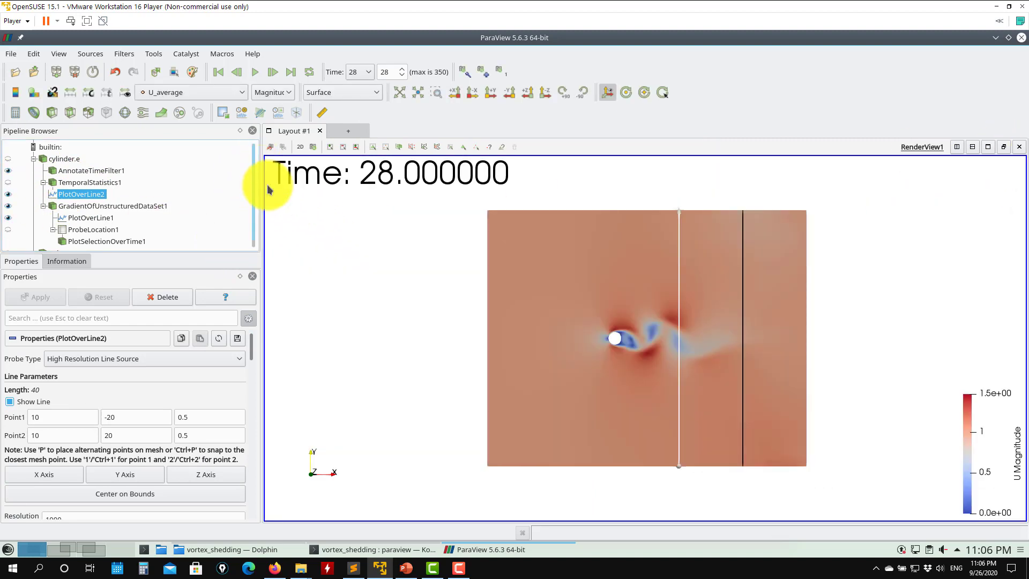
# - Split the layout into a new Line Chart View and display PlotOverLine1 in it
pyautogui.click(957, 147)
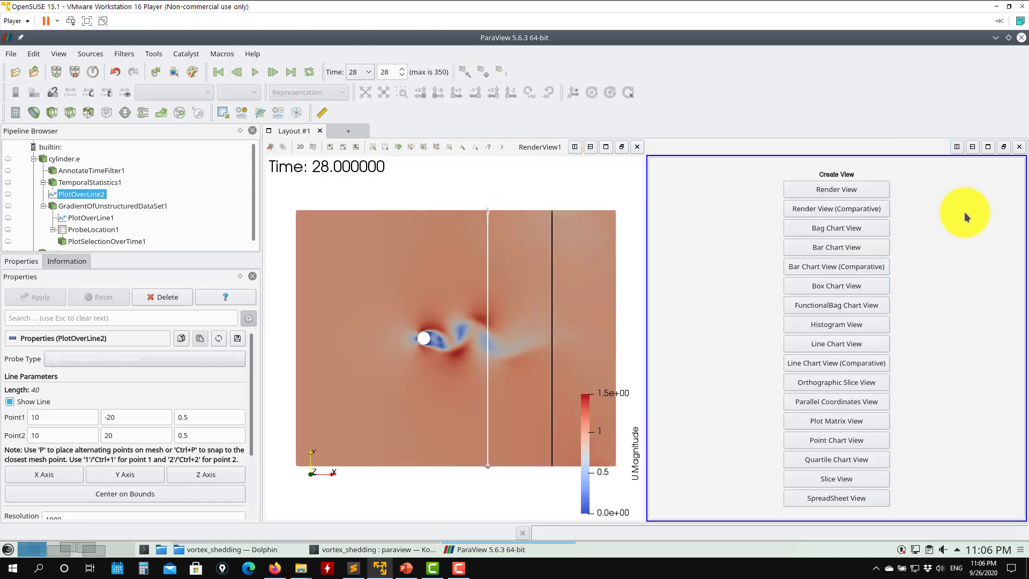
pyautogui.click(834, 347)
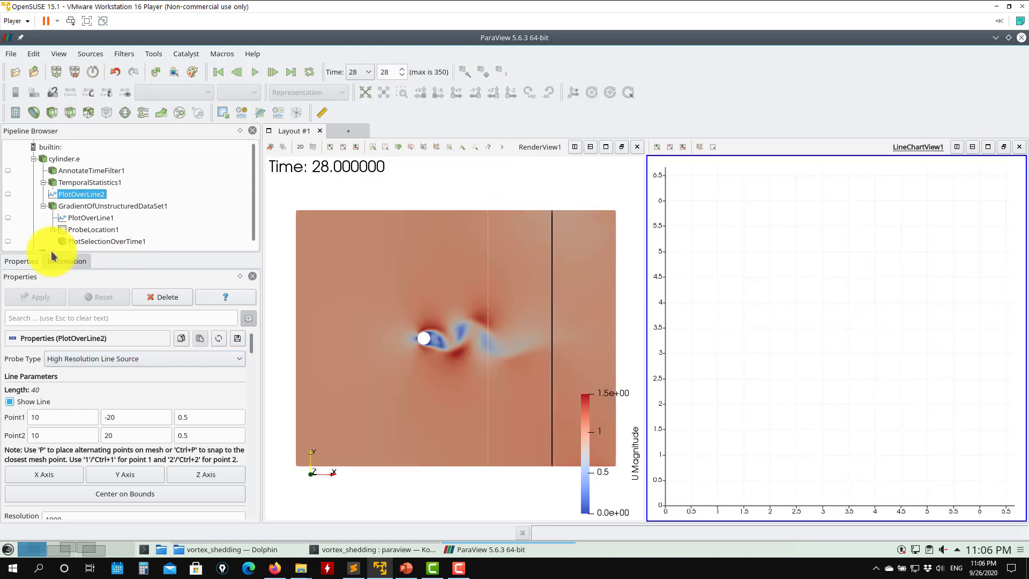
pyautogui.click(8, 218)
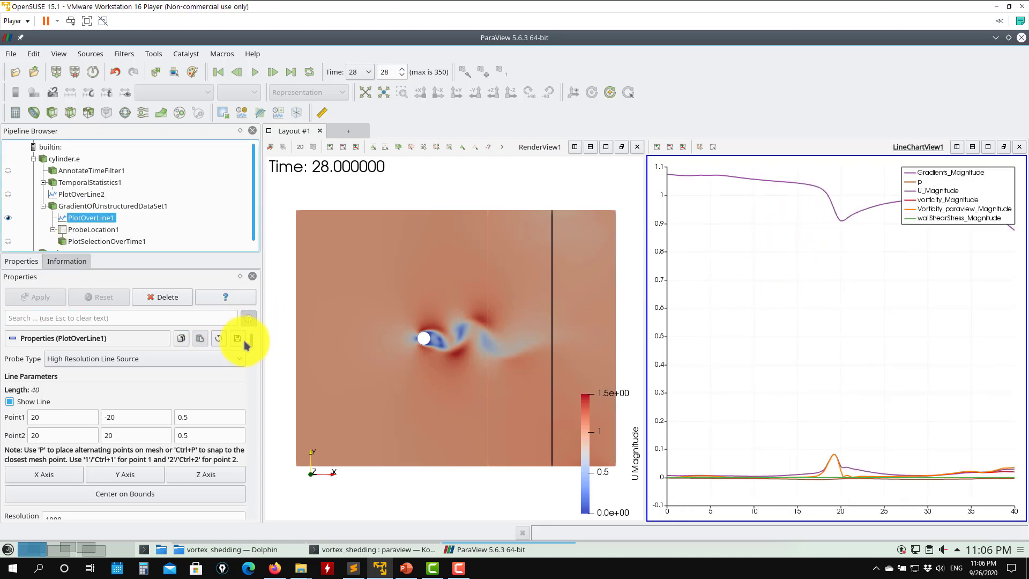
# - Plot only U_Magnitude for PlotOverLine1 in the new line chart
pyautogui.scroll(-10, 253, 352)
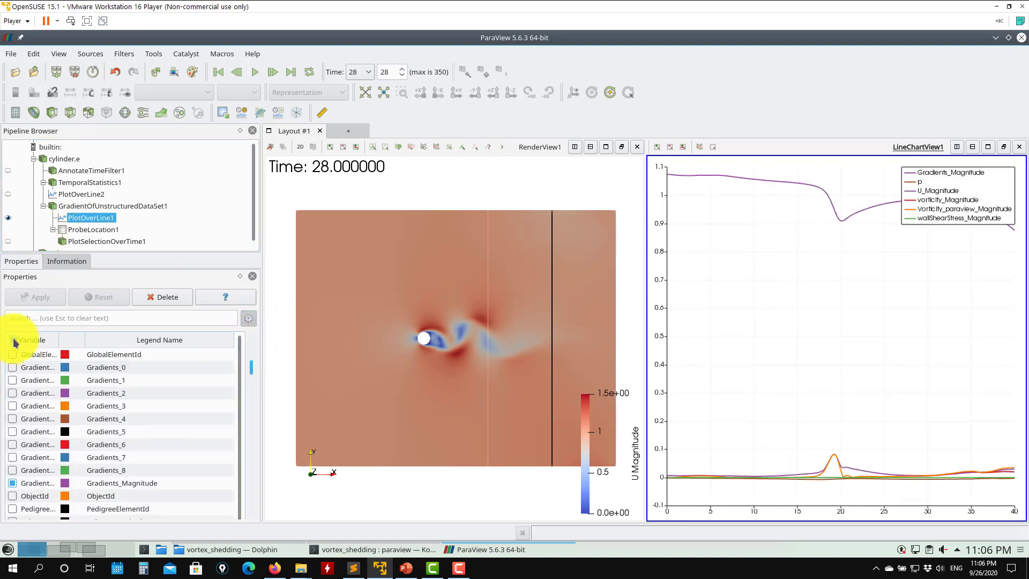
pyautogui.click(14, 340)
pyautogui.click(14, 340)
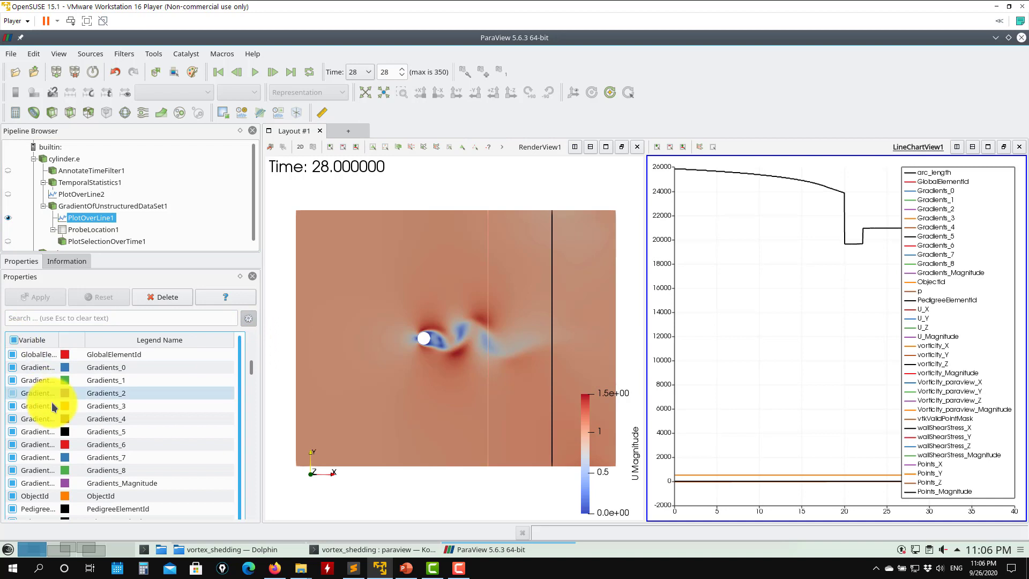
pyautogui.click(14, 340)
pyautogui.scroll(-5, 253, 381)
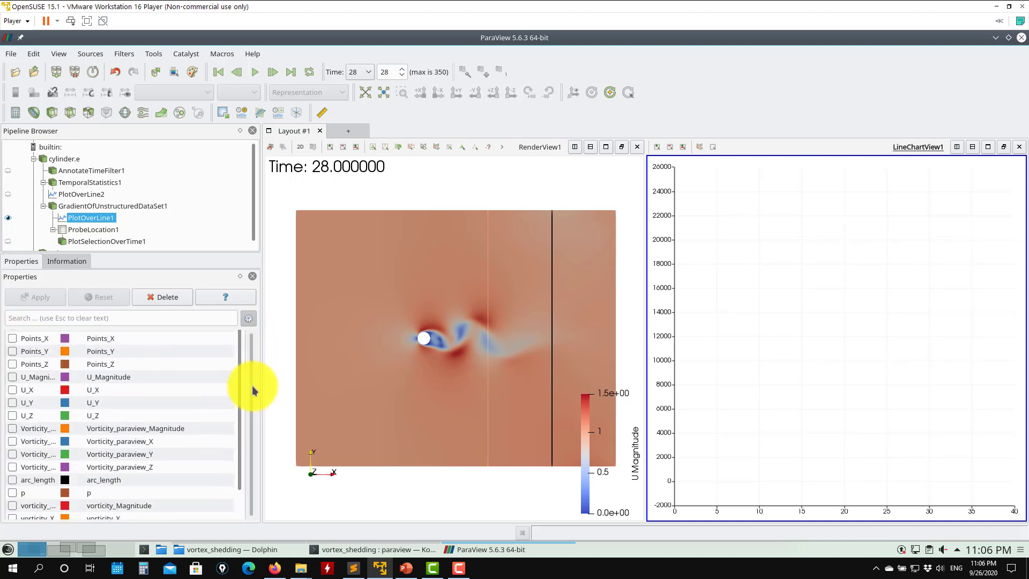
pyautogui.click(13, 376)
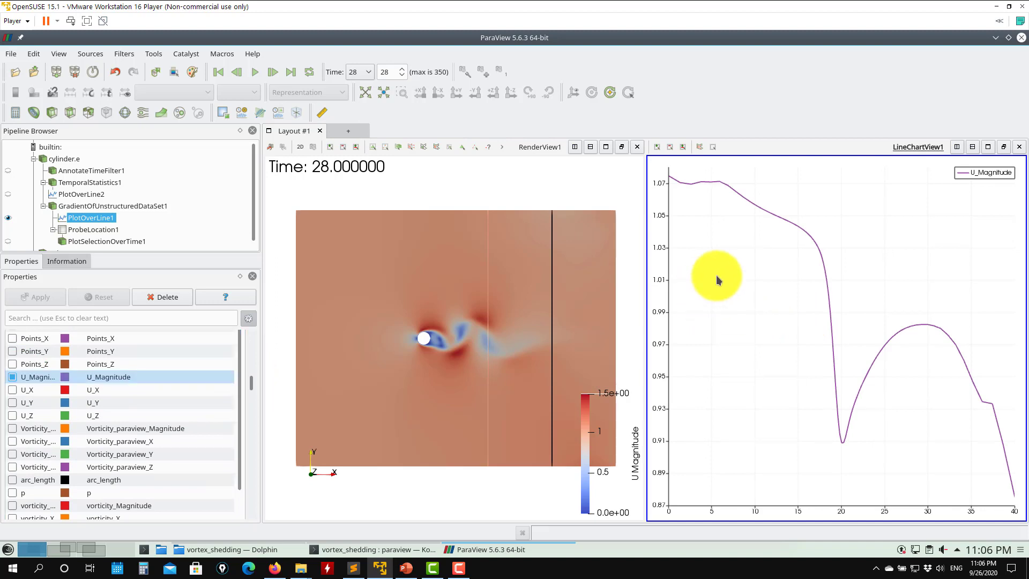
# - Save PlotOverLine1's data as comma-delimited CSV files with Write Time Steps enabled
pyautogui.click(7, 55)
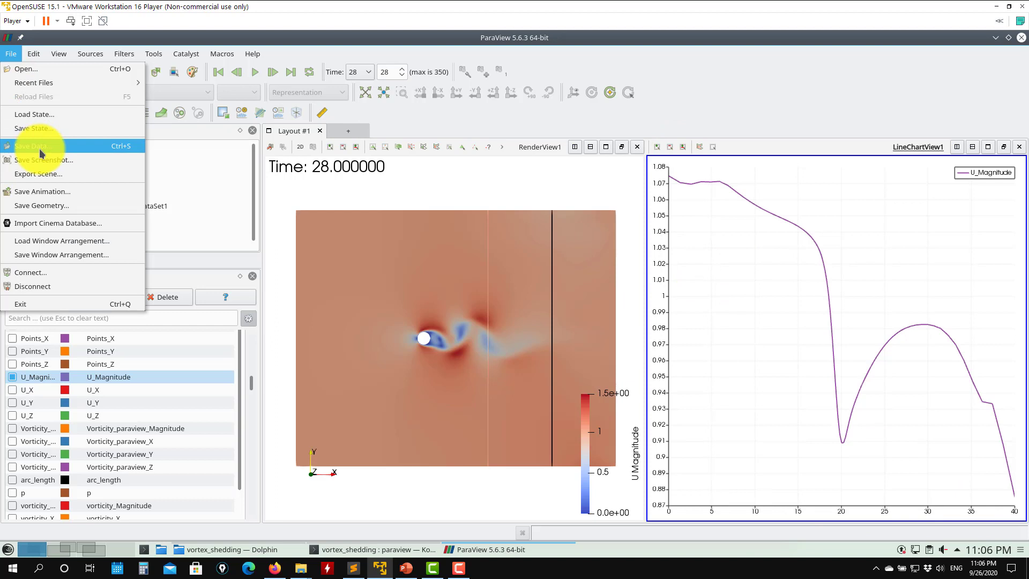
pyautogui.click(40, 148)
pyautogui.click(618, 367)
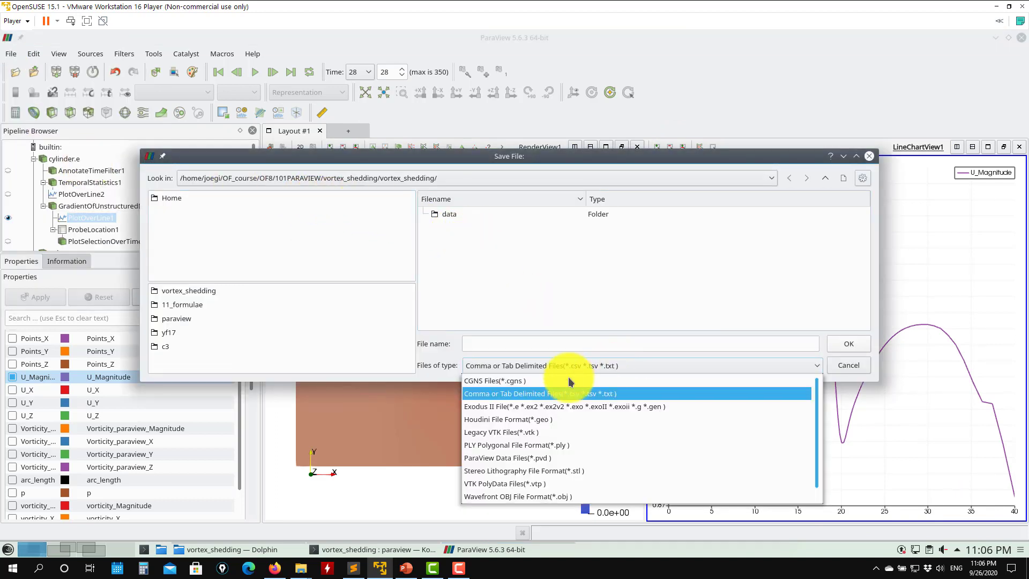
pyautogui.click(499, 394)
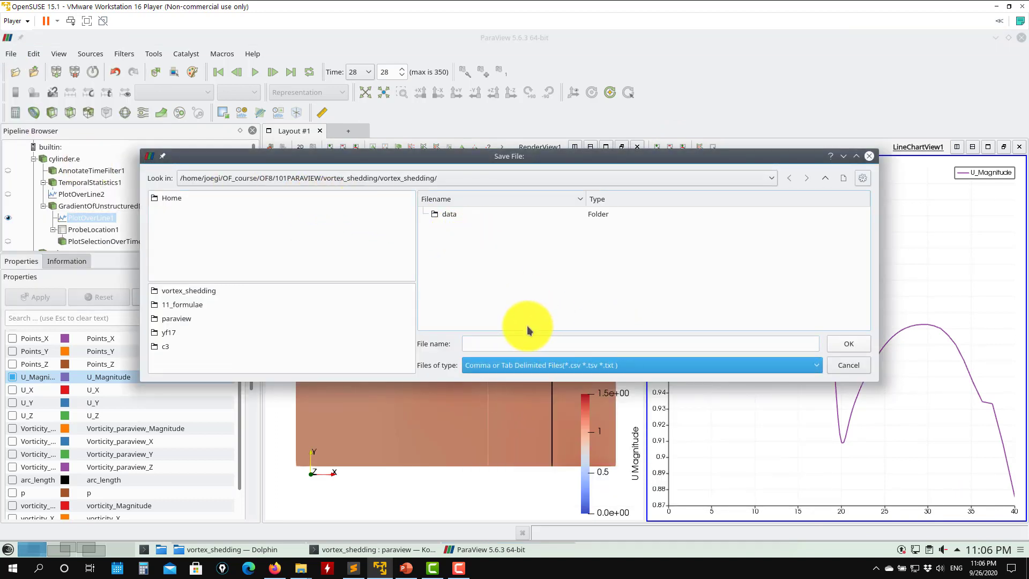
pyautogui.click(526, 343)
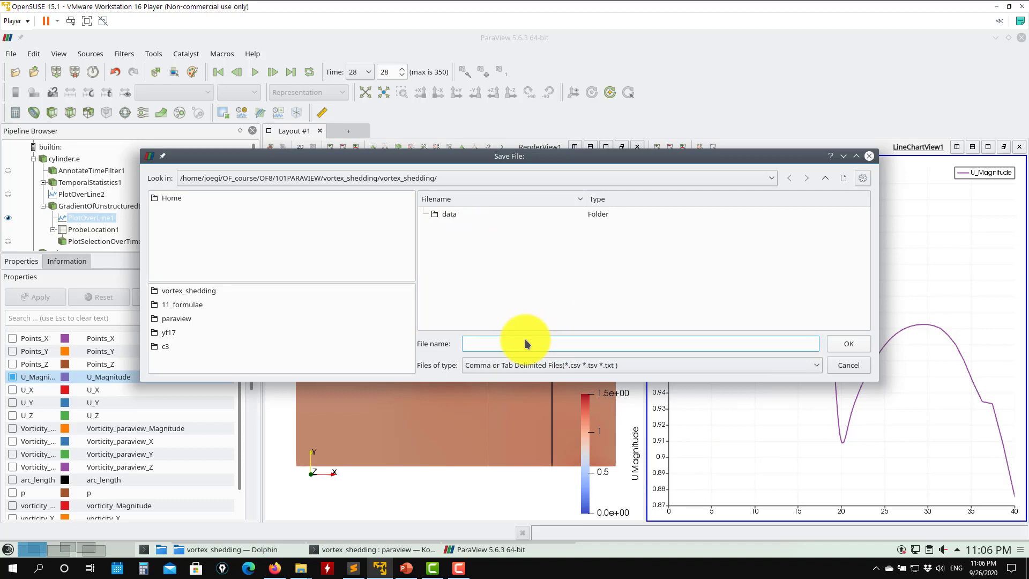
pyautogui.click(851, 345)
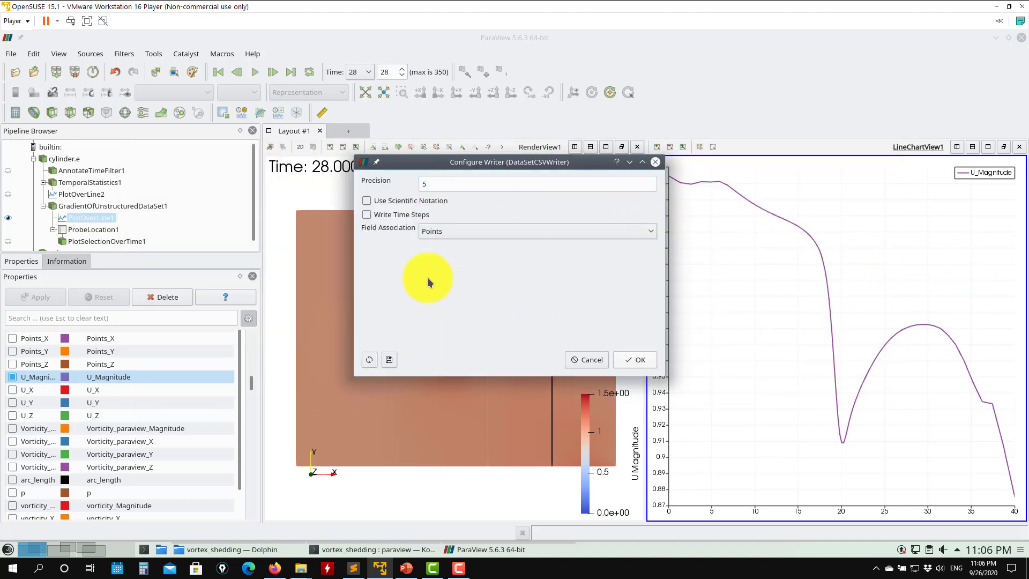
pyautogui.click(372, 215)
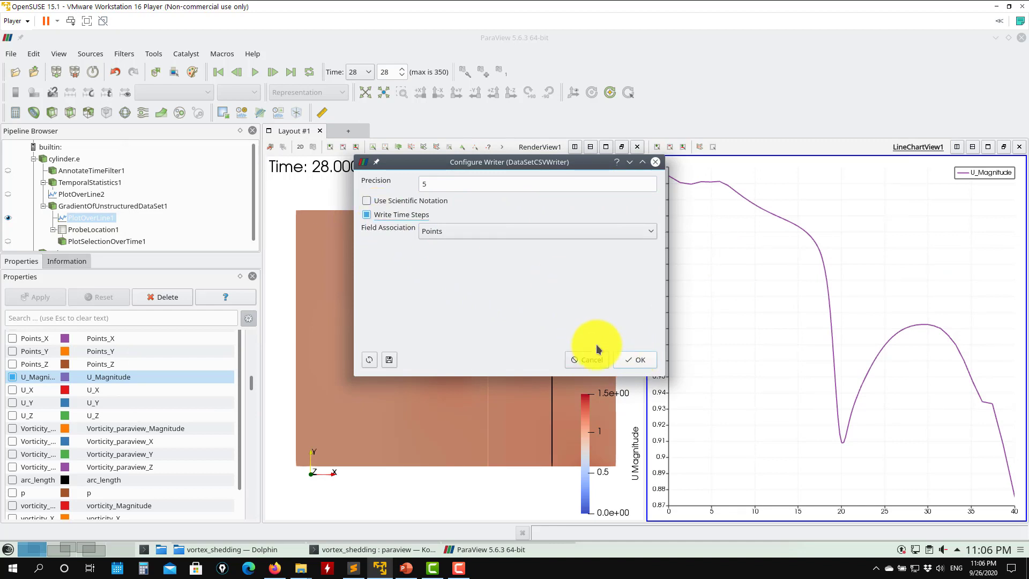
pyautogui.click(645, 360)
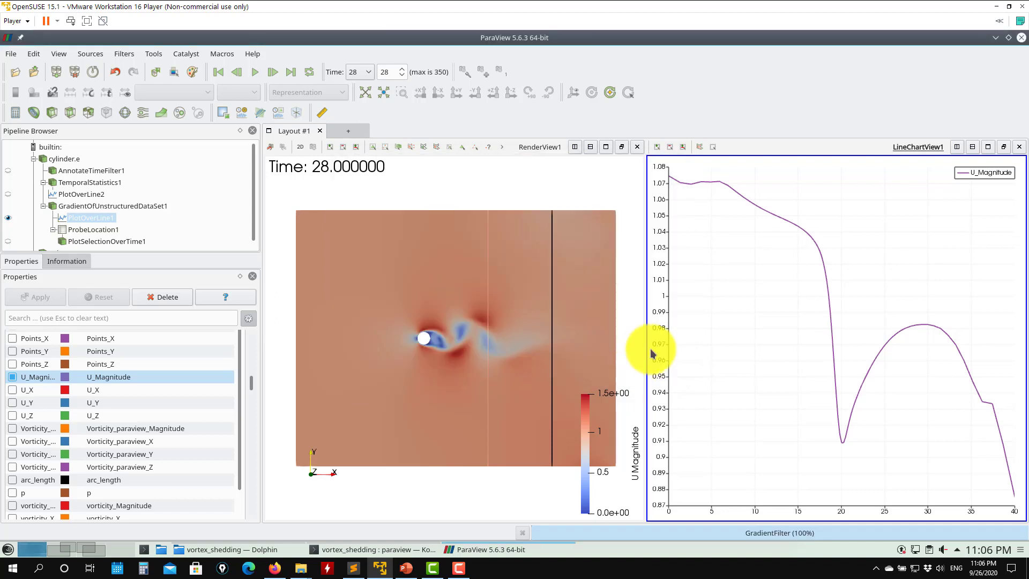
# - Open test.24.csv from the vortex_shedding folder in the file manager with the Text Editor
pyautogui.click(245, 548)
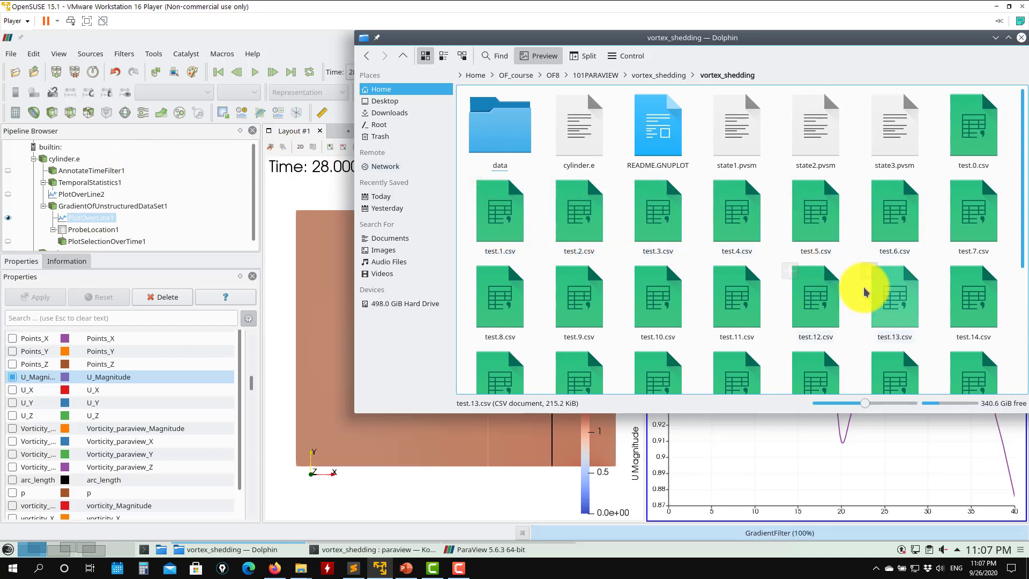
pyautogui.scroll(-4, 835, 289)
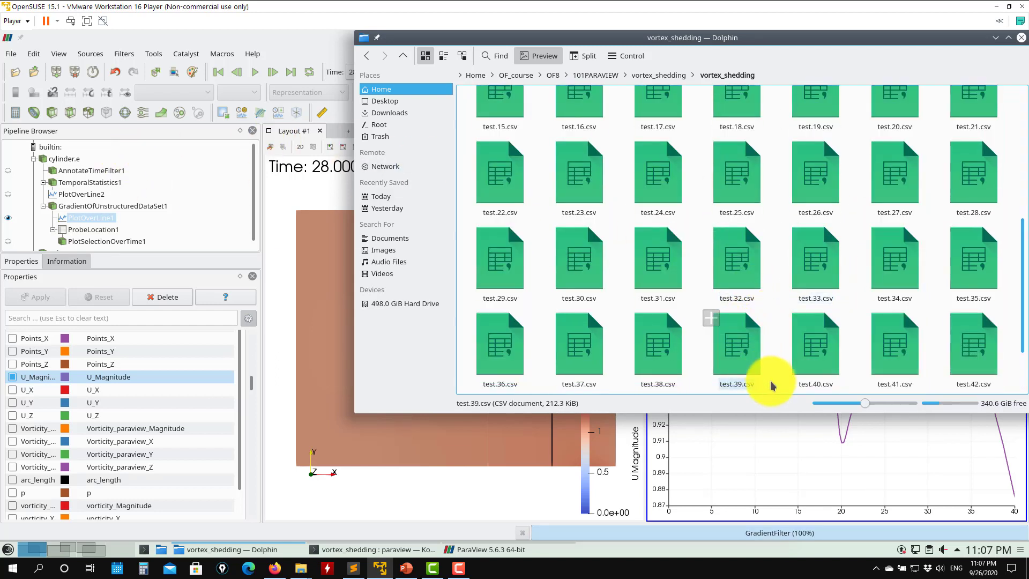
pyautogui.rightClick(661, 196)
pyautogui.moveTo(679, 216)
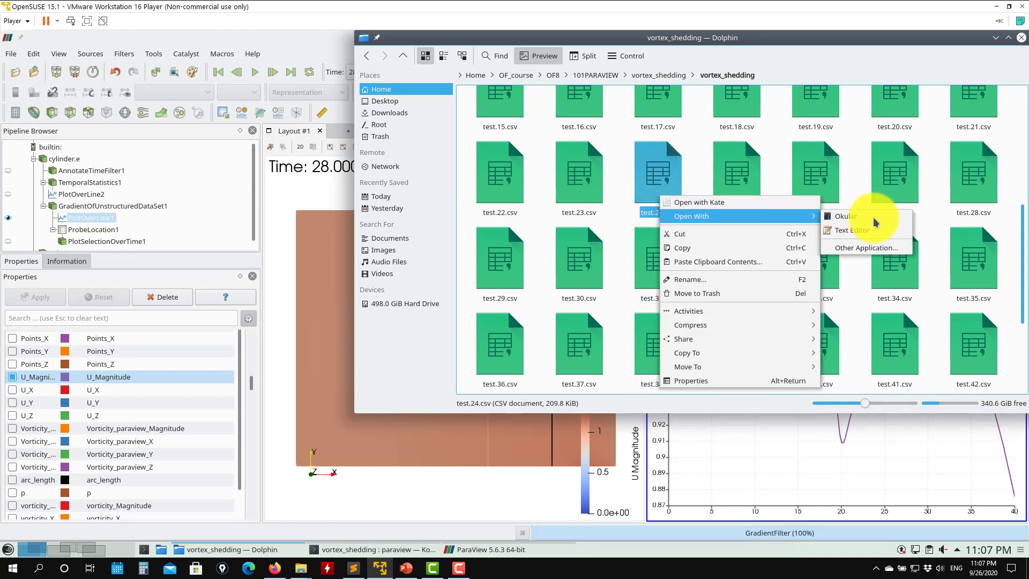
pyautogui.click(880, 234)
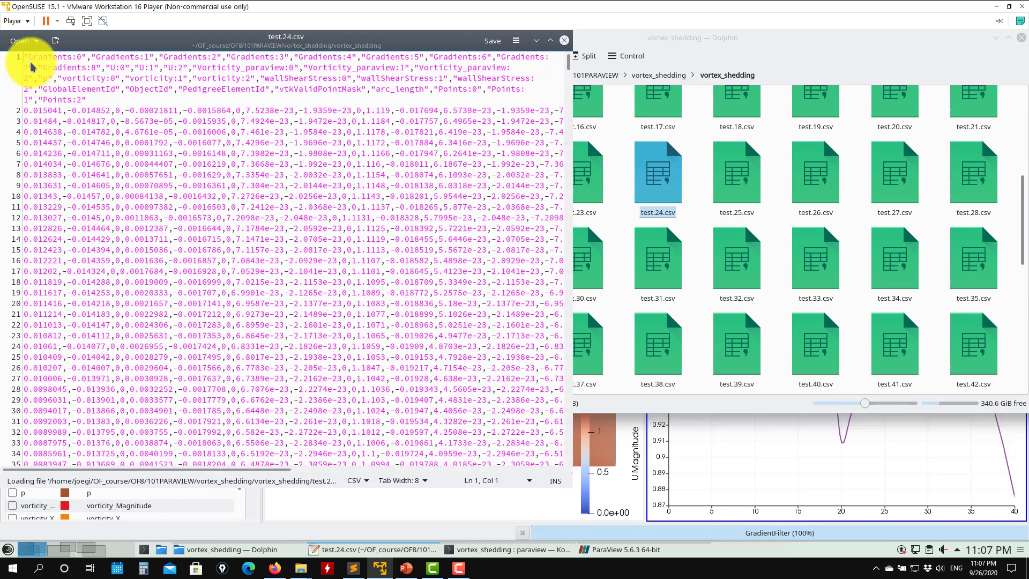
# - Inspect the column headers of test.24.csv, close the editor, and browse the exported CSV files
pyautogui.click(551, 40)
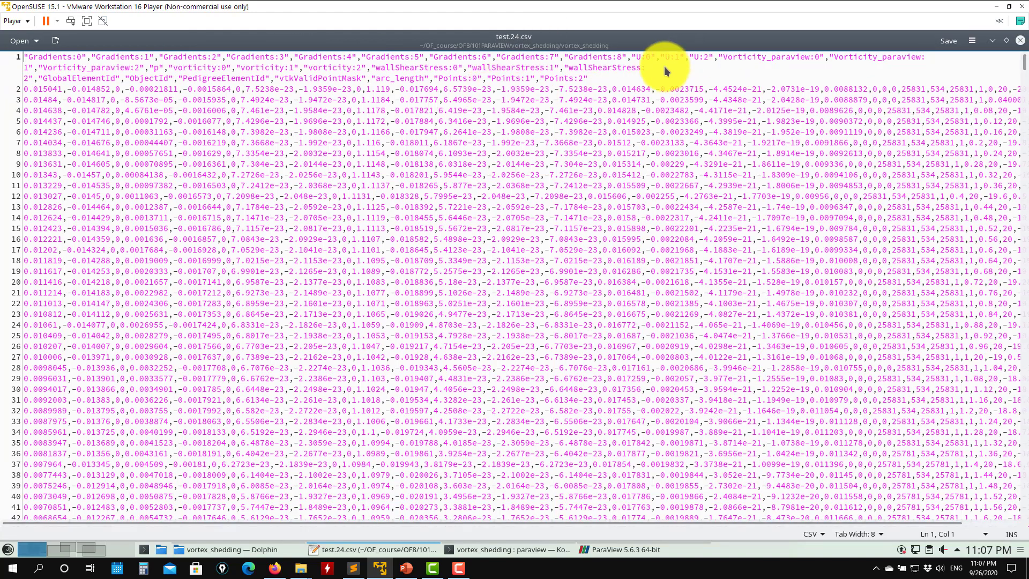
pyautogui.moveTo(665, 71); pyautogui.dragTo(22, 56)
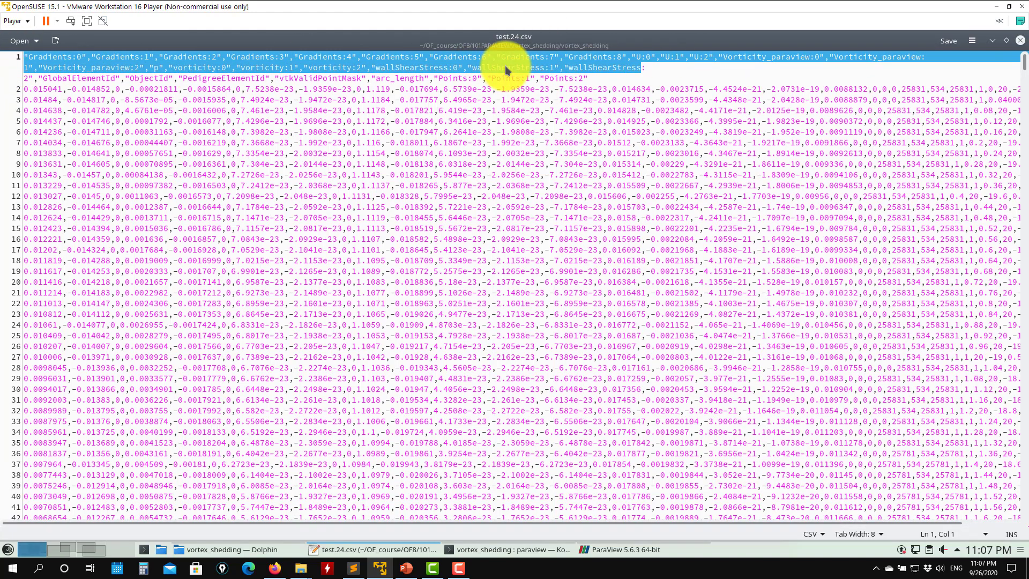
pyautogui.moveTo(611, 80); pyautogui.dragTo(13, 46)
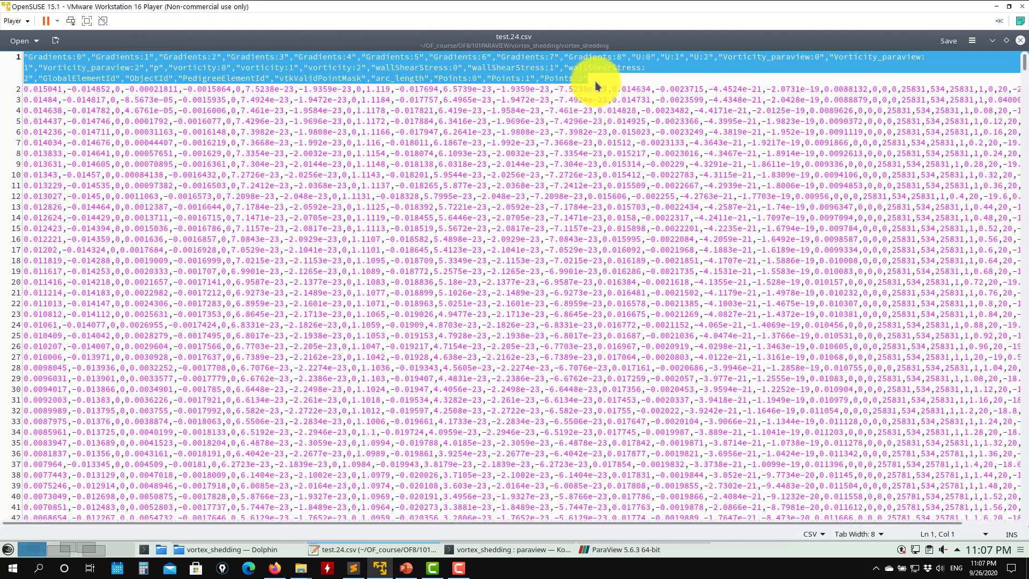
pyautogui.moveTo(595, 82); pyautogui.dragTo(371, 82)
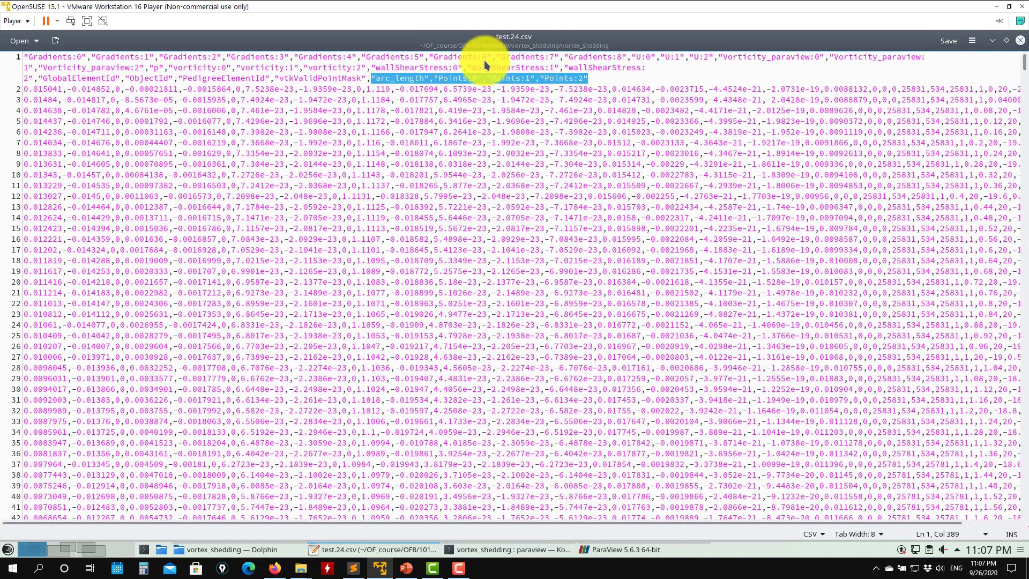
pyautogui.click(1018, 42)
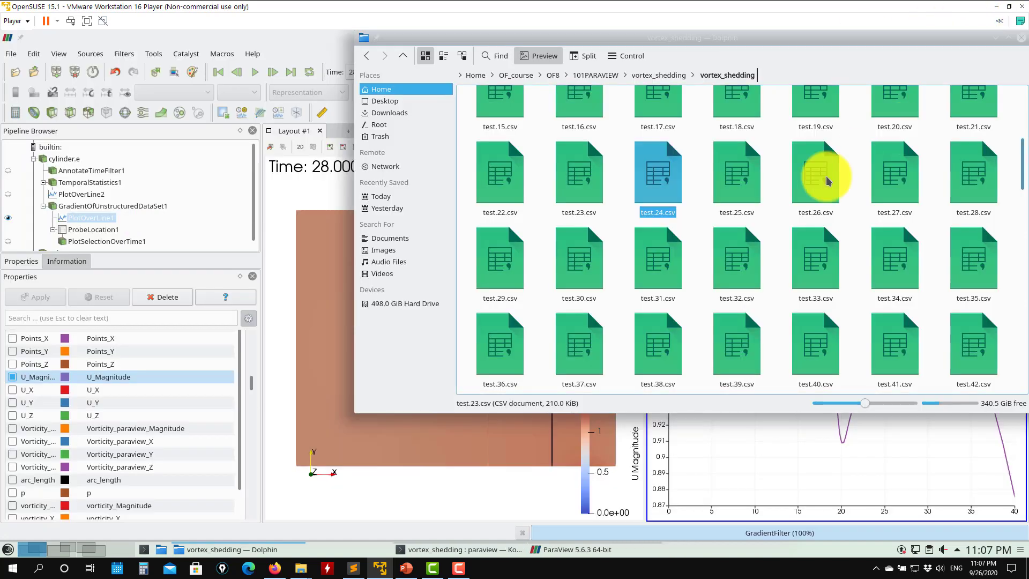
pyautogui.scroll(-10, 696, 266)
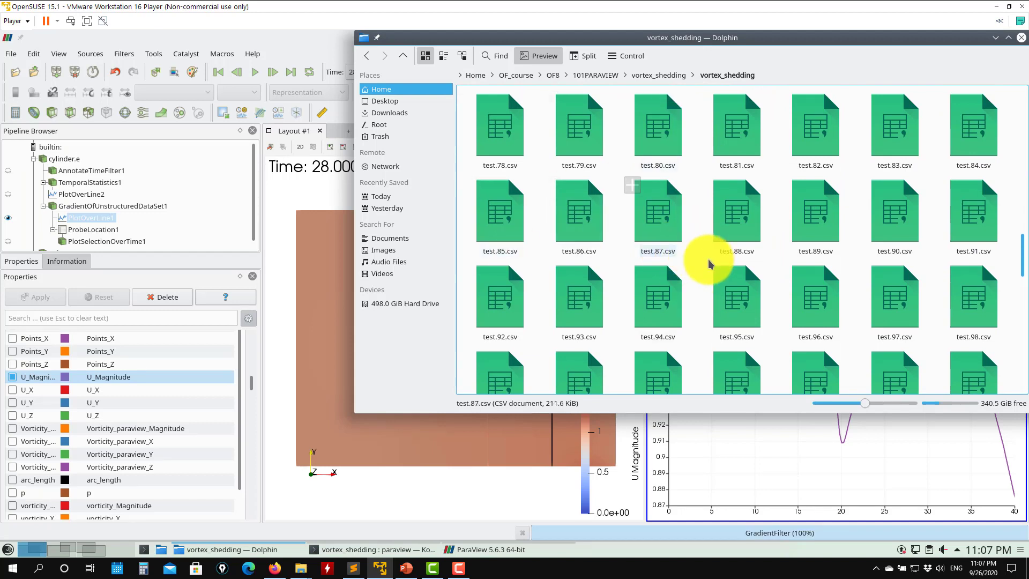
pyautogui.scroll(-10, 712, 263)
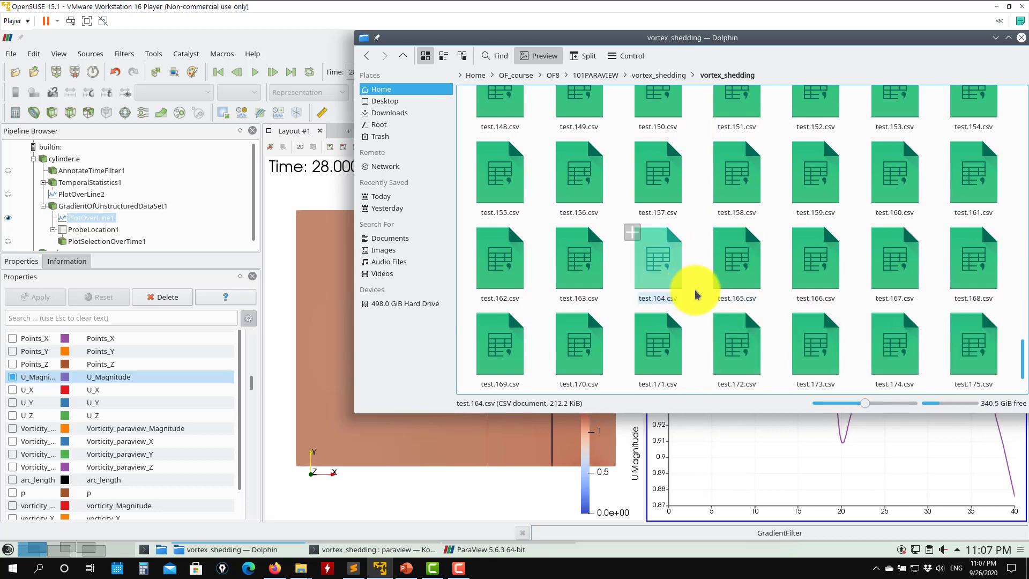
# - Scroll through the exported CSV files up to the last time step, then minimize the file manager
pyautogui.scroll(-3, 695, 294)
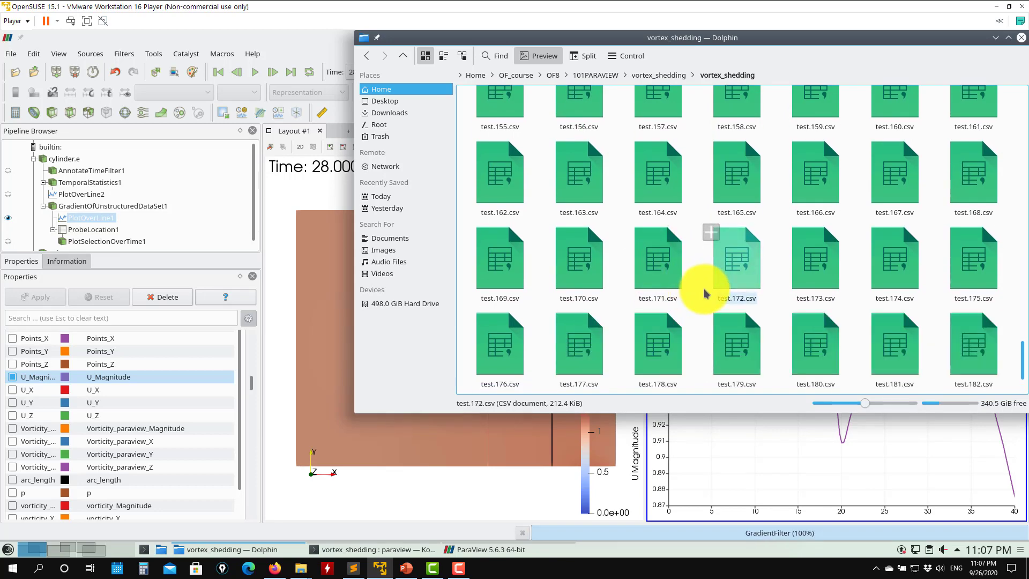
pyautogui.scroll(-5, 705, 294)
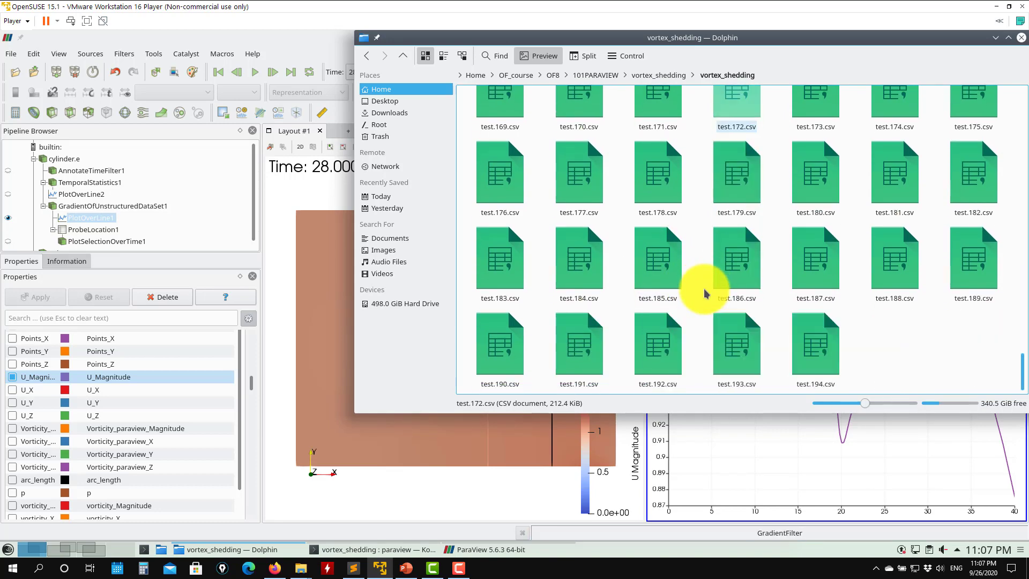
pyautogui.scroll(-3, 704, 293)
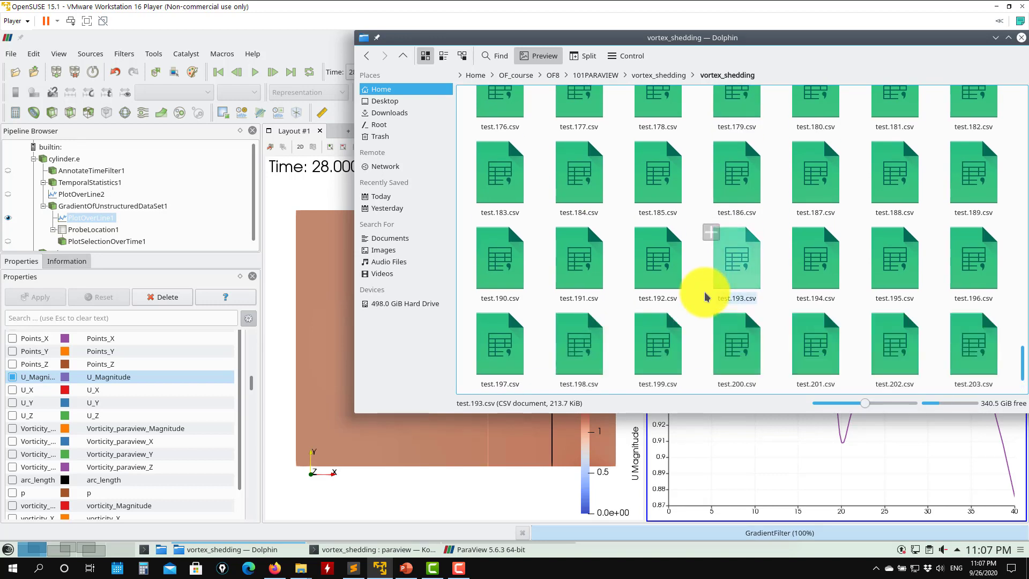
pyautogui.scroll(-3, 705, 296)
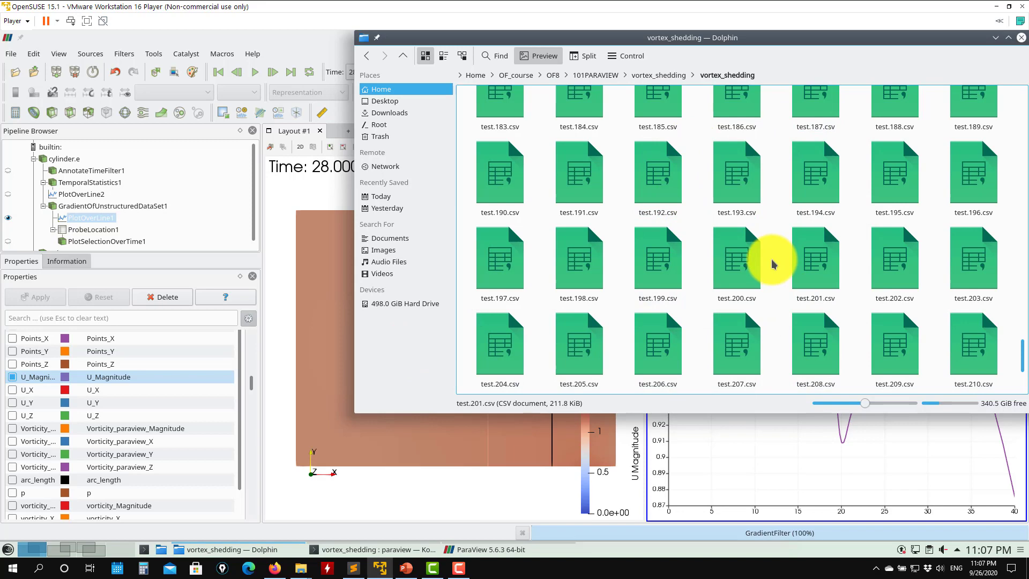
pyautogui.scroll(-3, 760, 250)
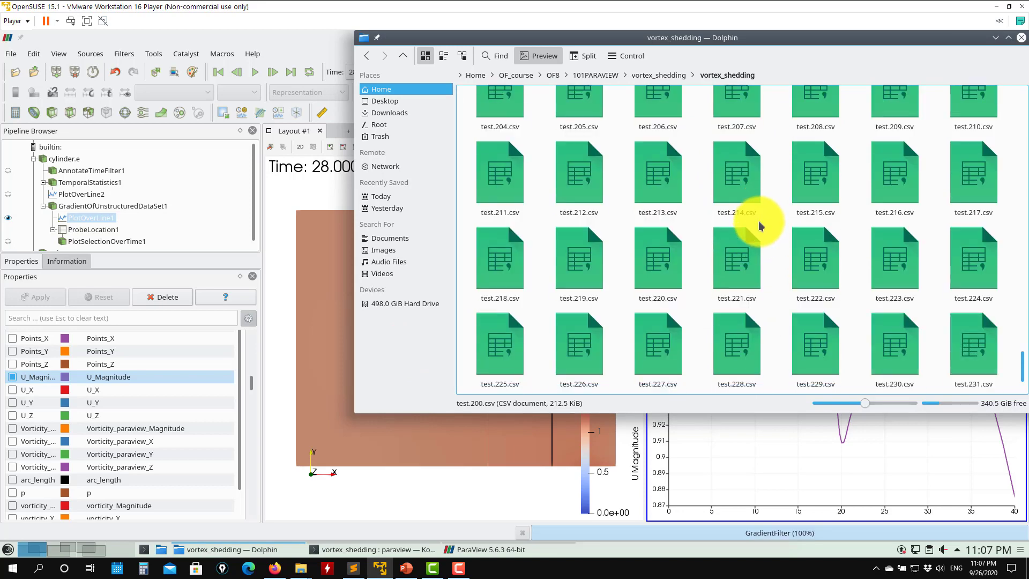
pyautogui.scroll(-2, 758, 221)
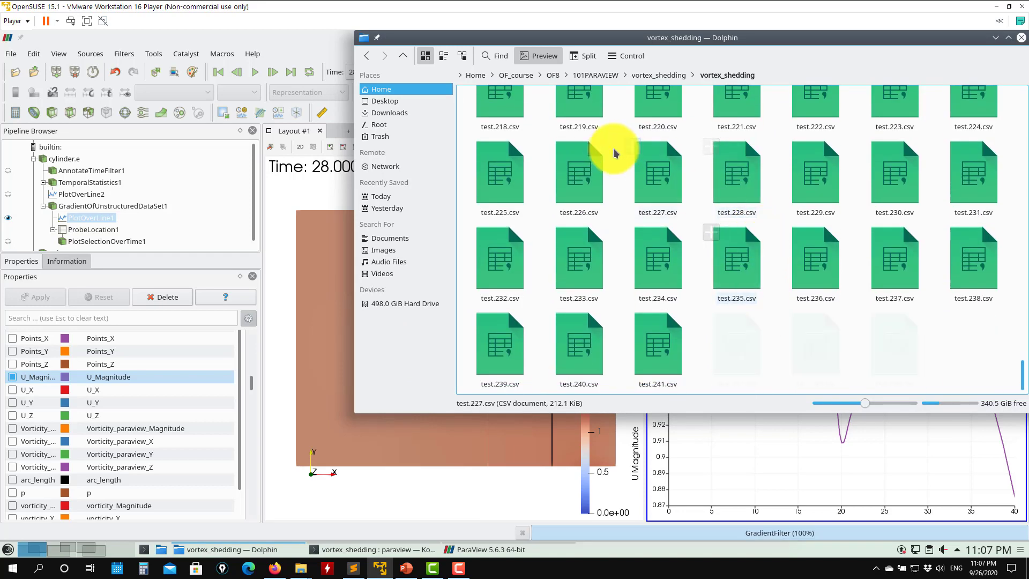
pyautogui.scroll(-2, 625, 230)
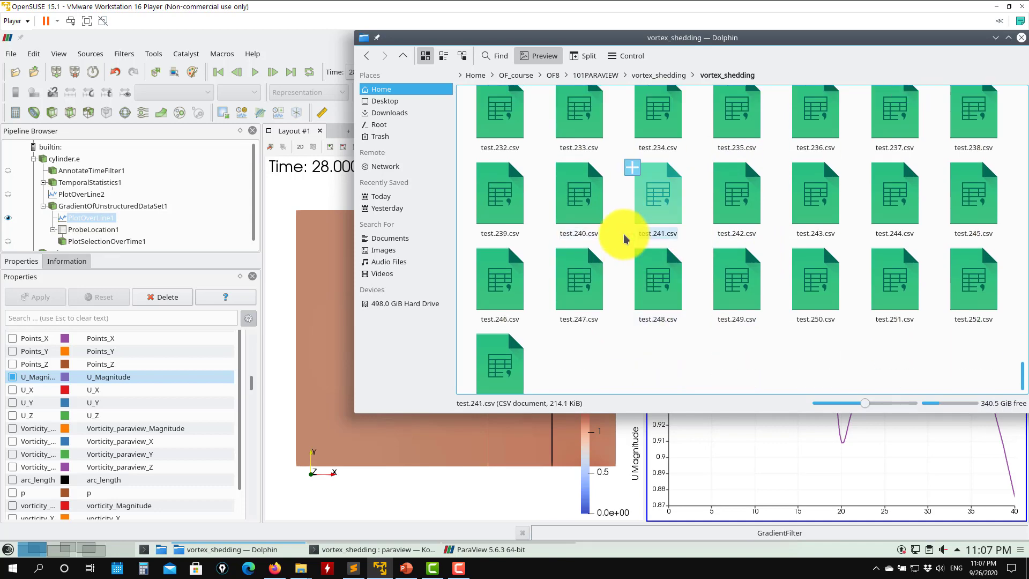
pyautogui.scroll(-2, 624, 238)
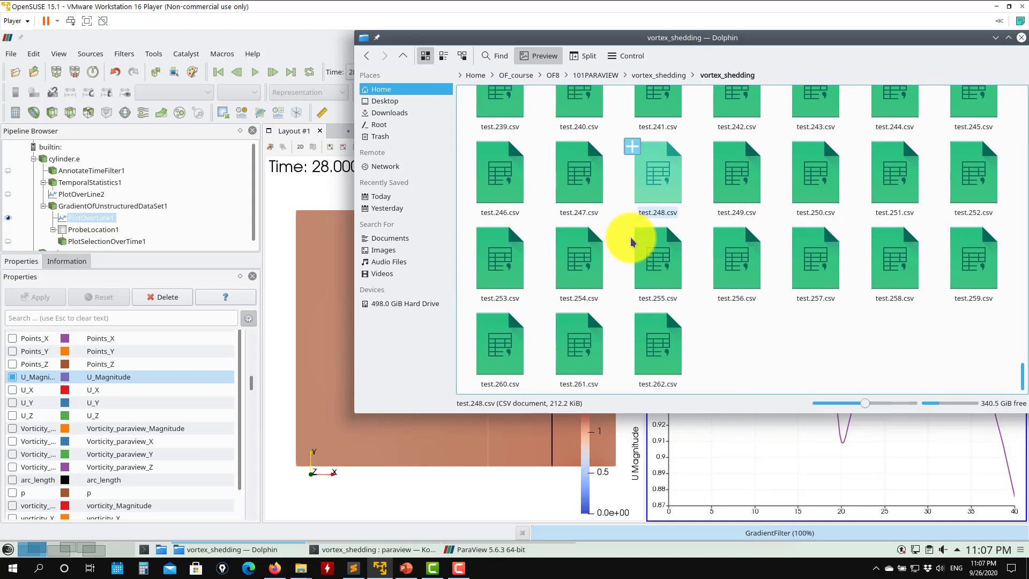
pyautogui.scroll(-2, 630, 237)
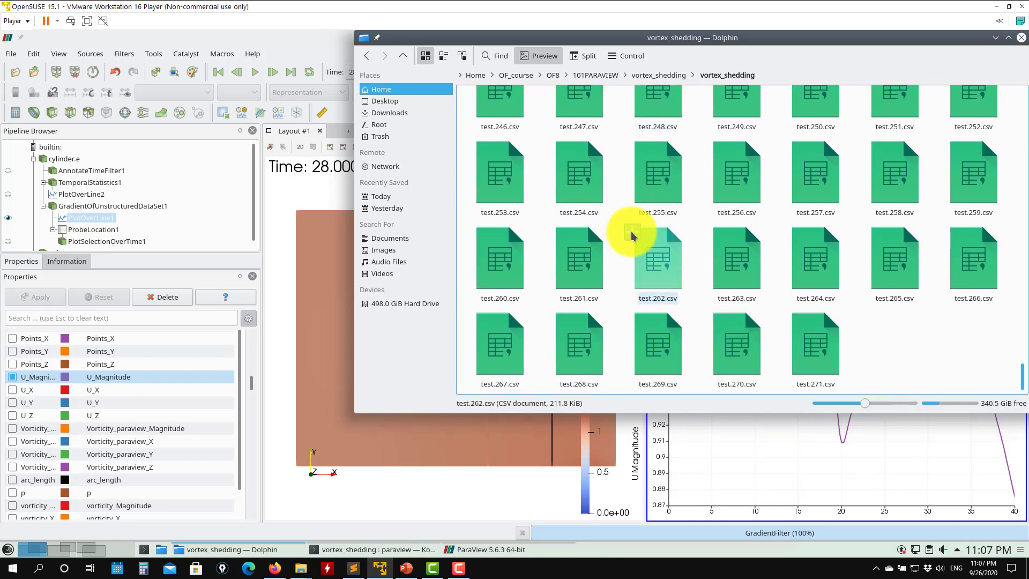
pyautogui.scroll(-2, 632, 237)
pyautogui.click(994, 39)
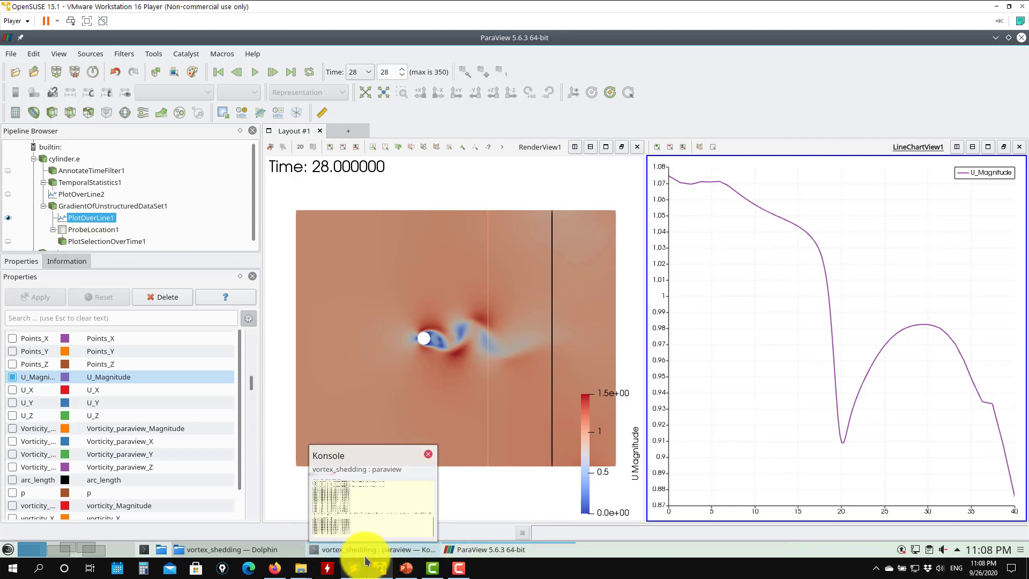
pyautogui.click(272, 545)
pyautogui.scroll(-10, 696, 343)
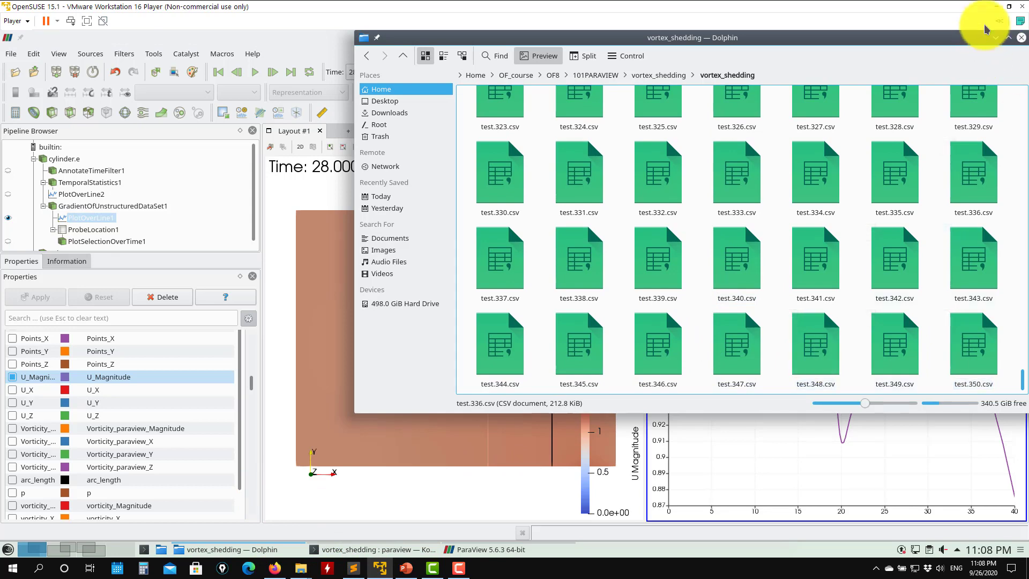
pyautogui.click(997, 37)
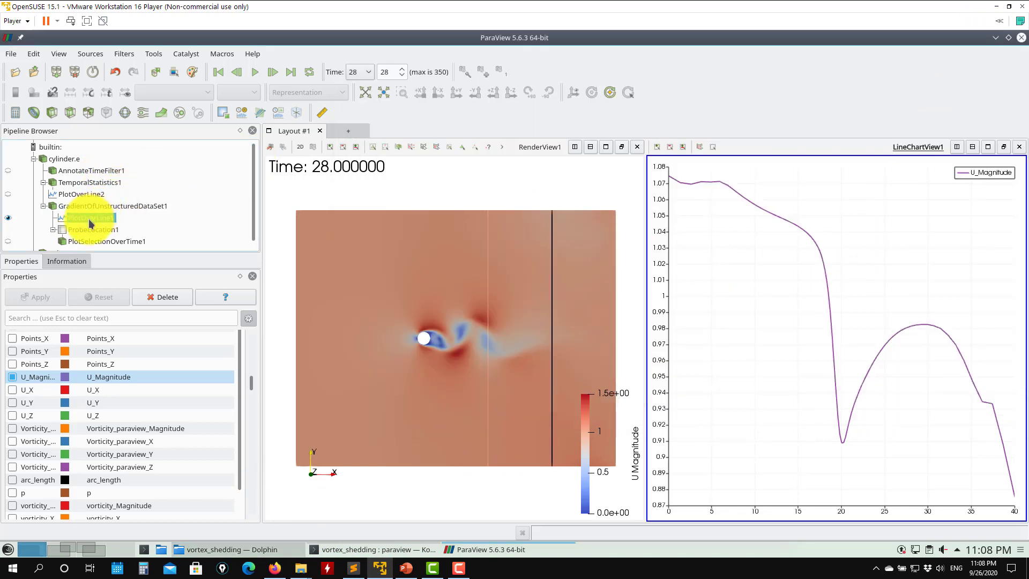
# - Close the line chart view so the render view fills the layout
pyautogui.click(1019, 147)
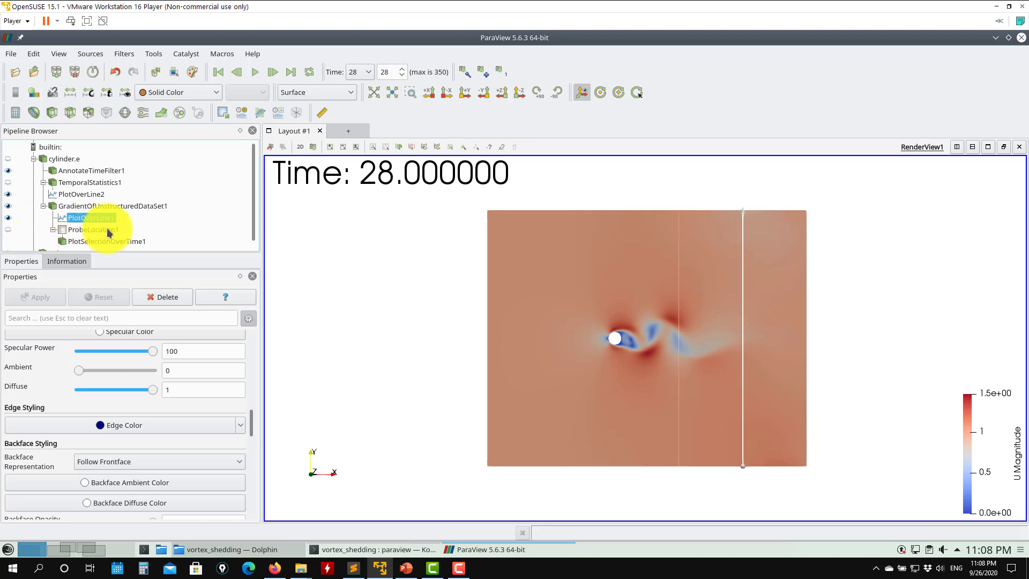
pyautogui.click(295, 114)
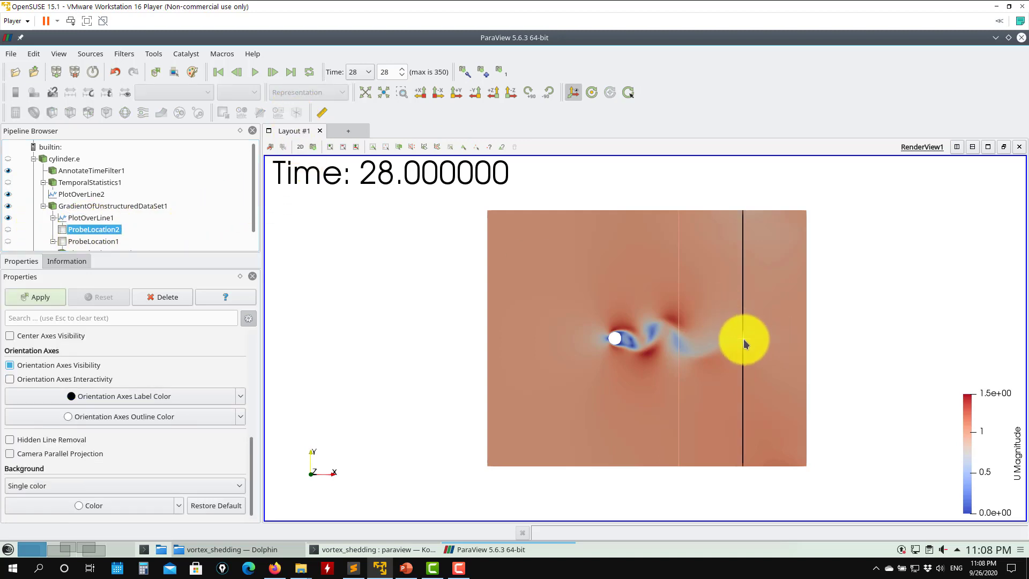
pyautogui.moveTo(743, 340); pyautogui.dragTo(476, 367)
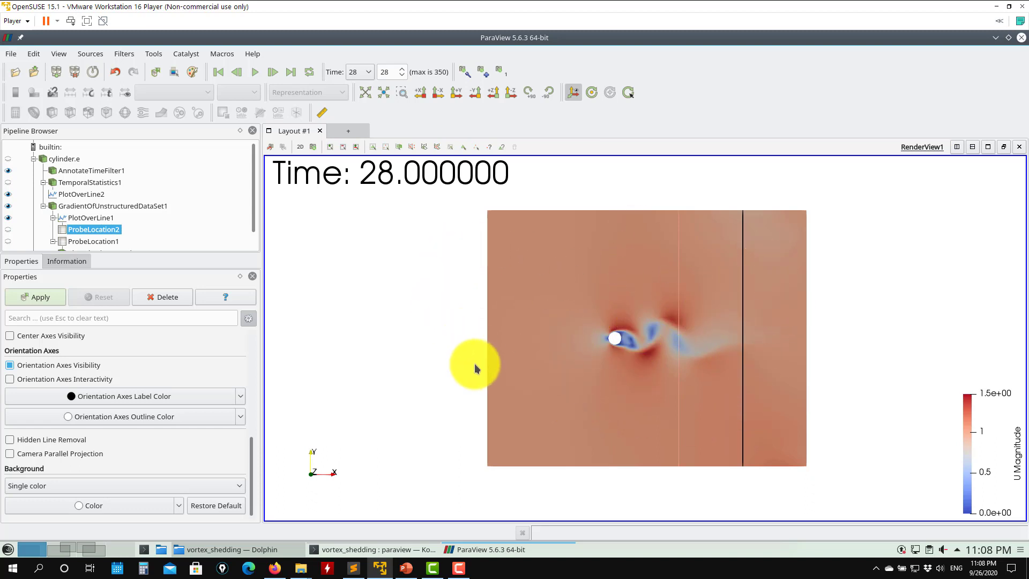
pyautogui.click(166, 298)
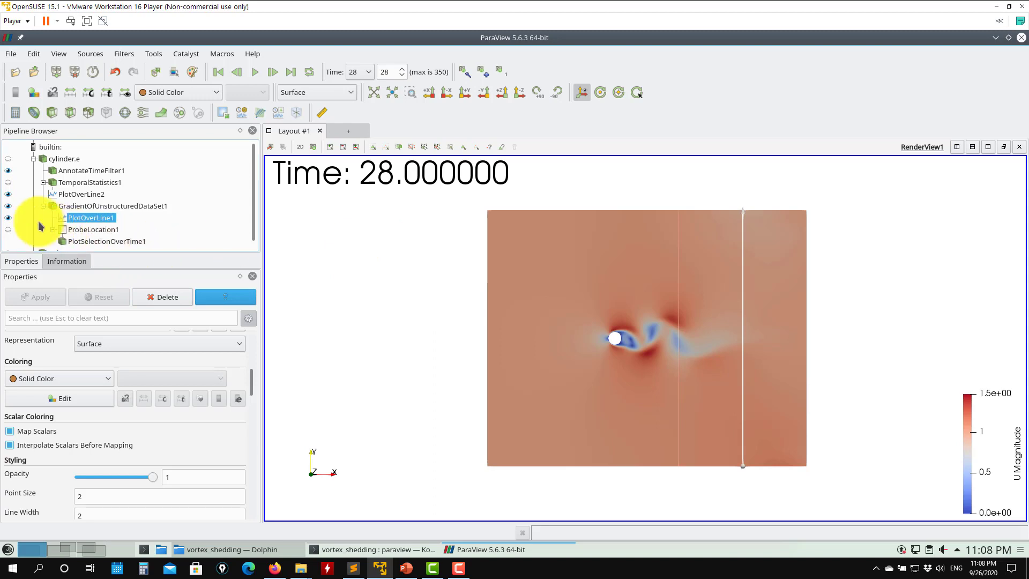
# - Show GradientOfUnstructuredDataSet1 in the render view, hide PlotOverLine1, and select the gradient filter
pyautogui.click(3, 208)
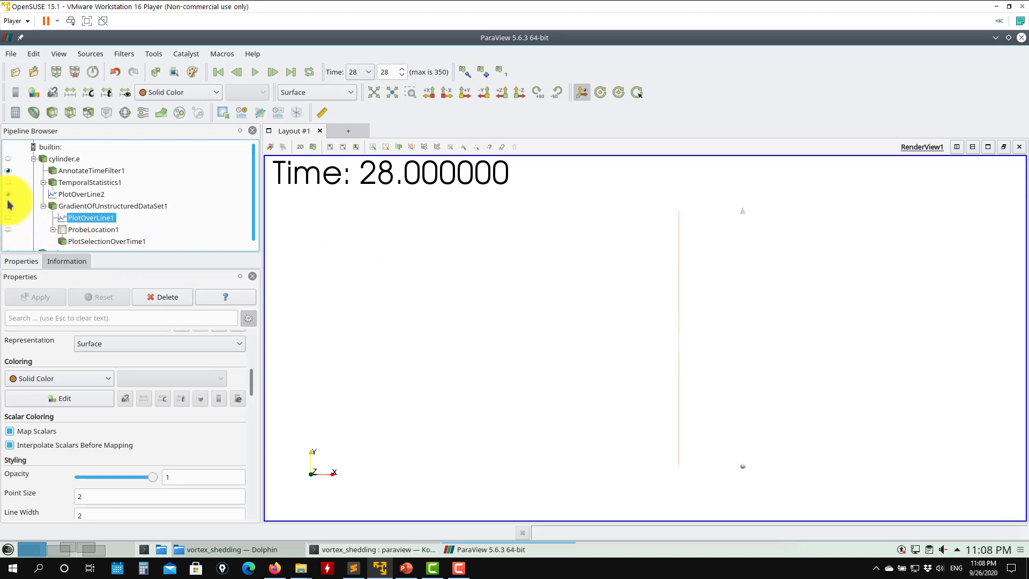
pyautogui.click(8, 206)
pyautogui.click(33, 206)
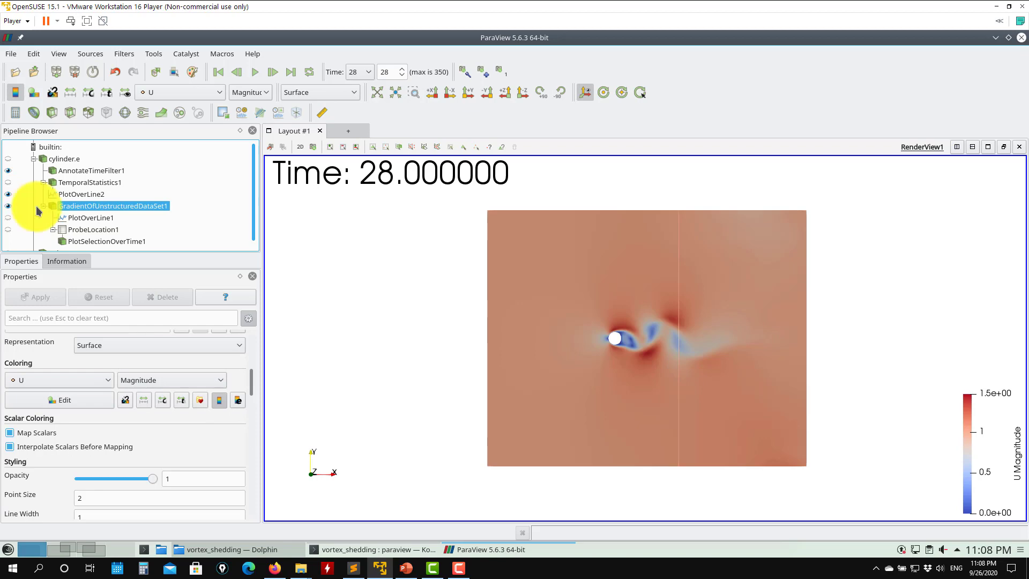
# - Split the layout horizontally and open a Line Chart View beside the render view
pyautogui.click(957, 147)
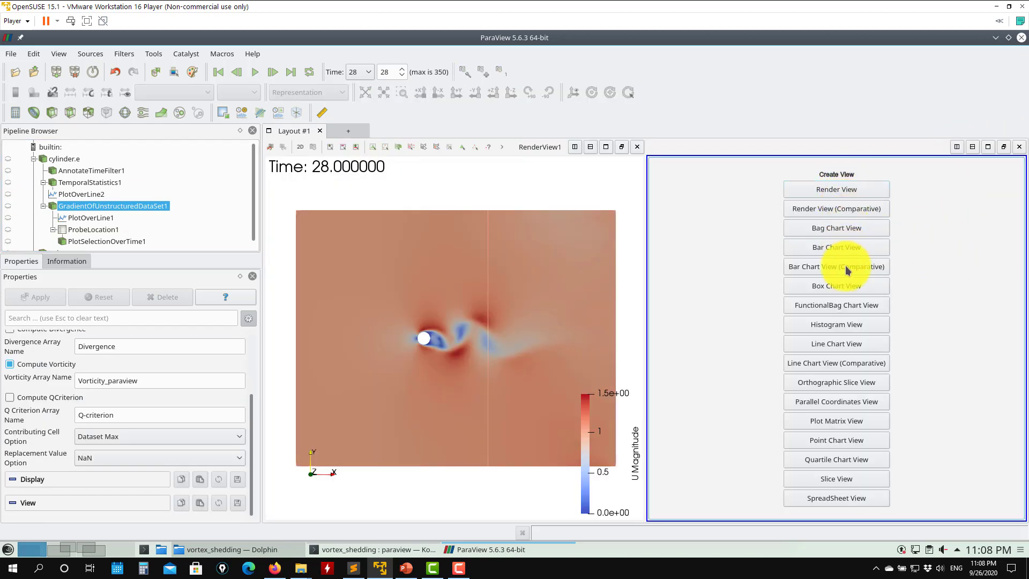
pyautogui.click(829, 345)
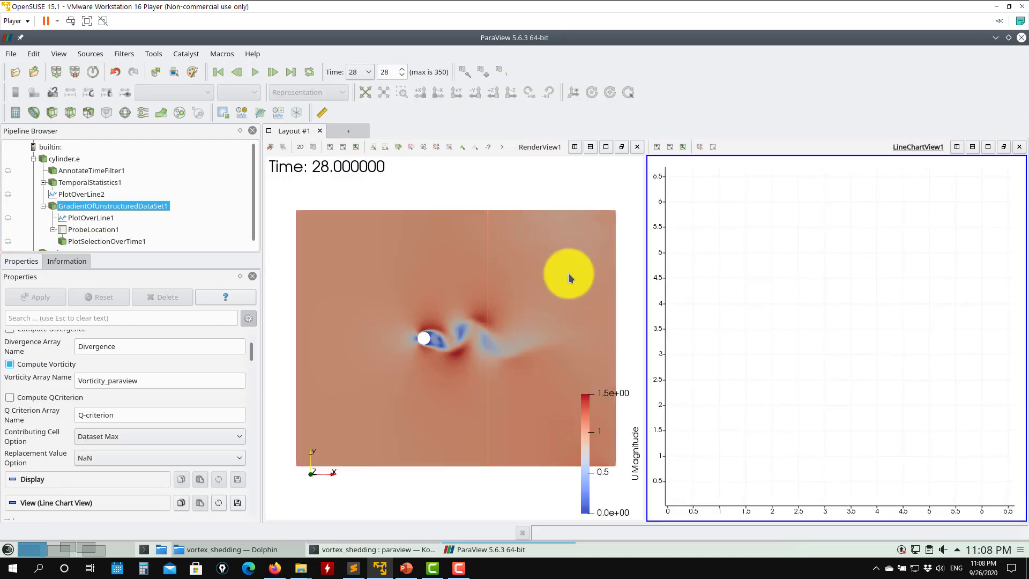
# - Select Sphere1 in the pipeline and display it in the render view
pyautogui.click(84, 229)
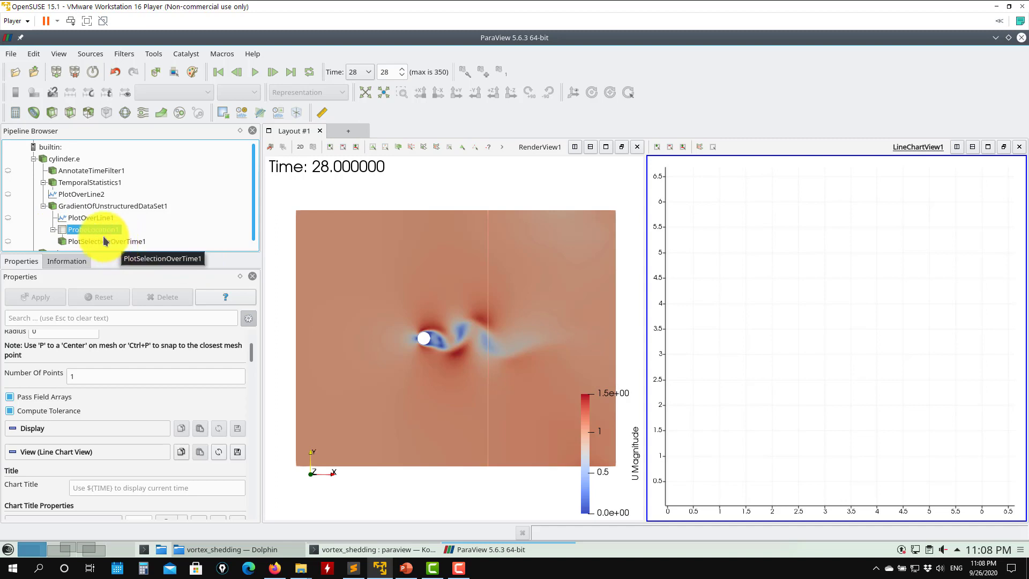
pyautogui.scroll(-1, 91, 223)
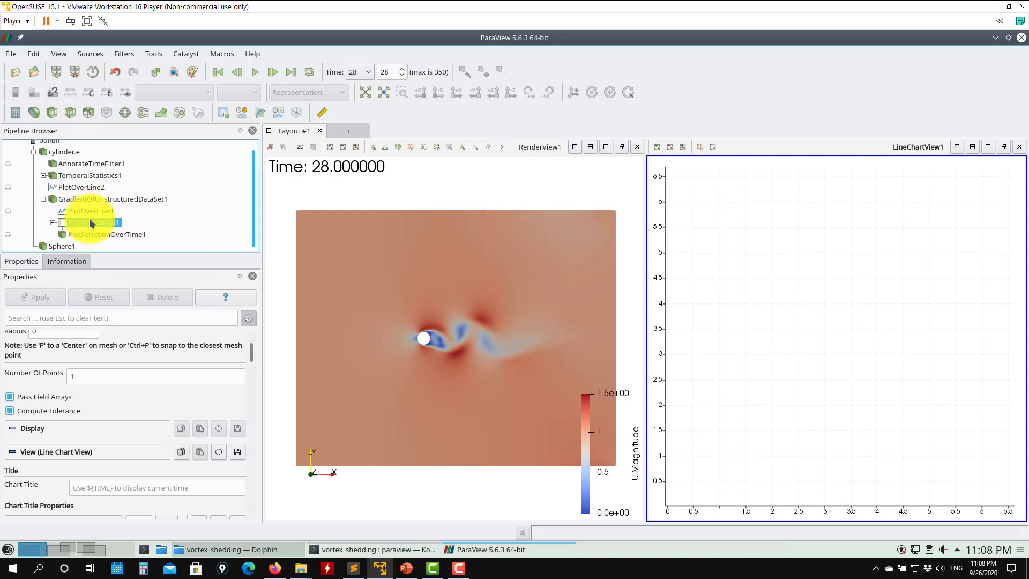
pyautogui.click(62, 246)
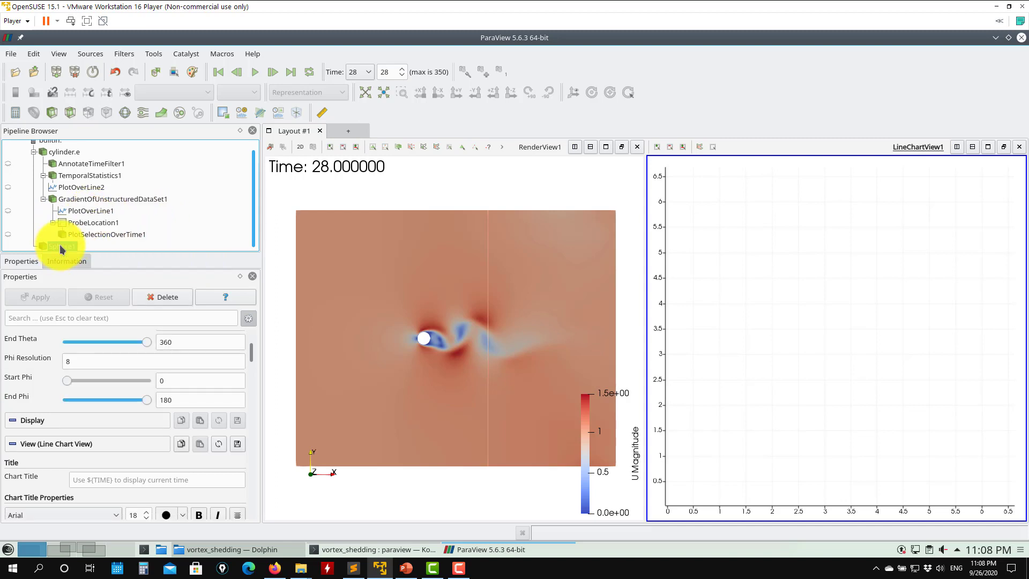
pyautogui.click(320, 202)
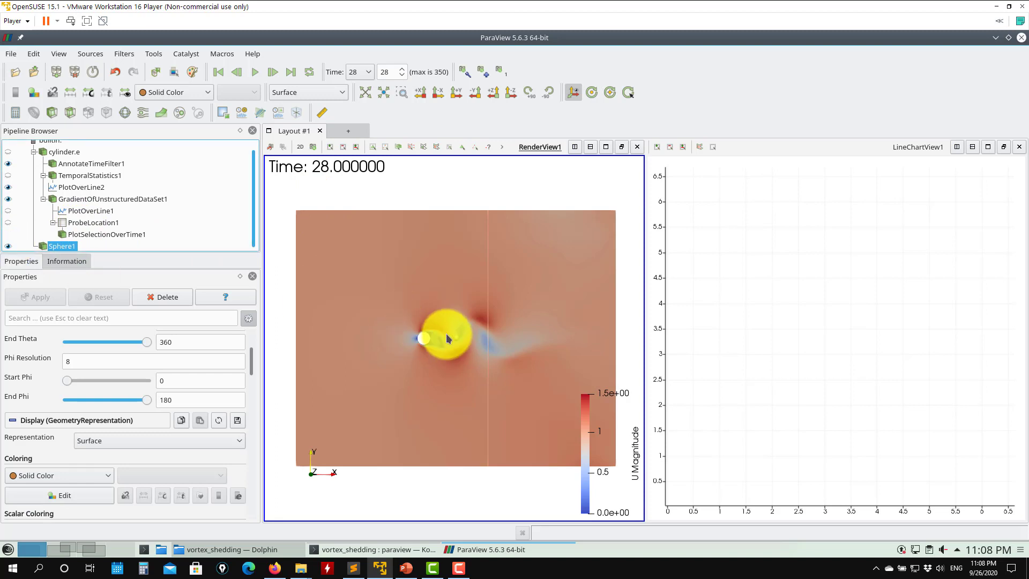
# - Select ProbeLocation1, split the line chart area vertically, and open a Spreadsheet View for it below
pyautogui.click(795, 236)
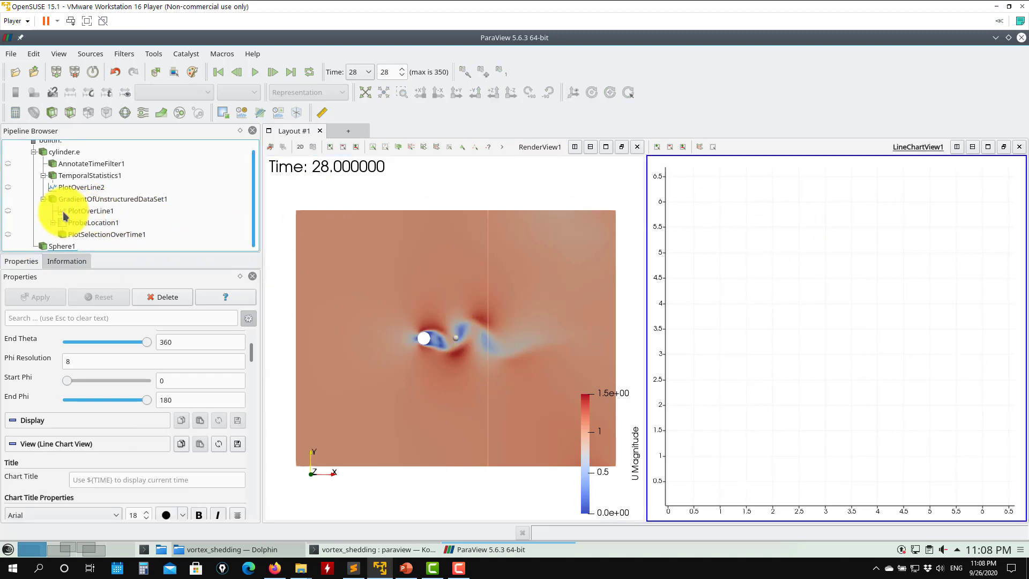
pyautogui.click(91, 211)
pyautogui.click(86, 221)
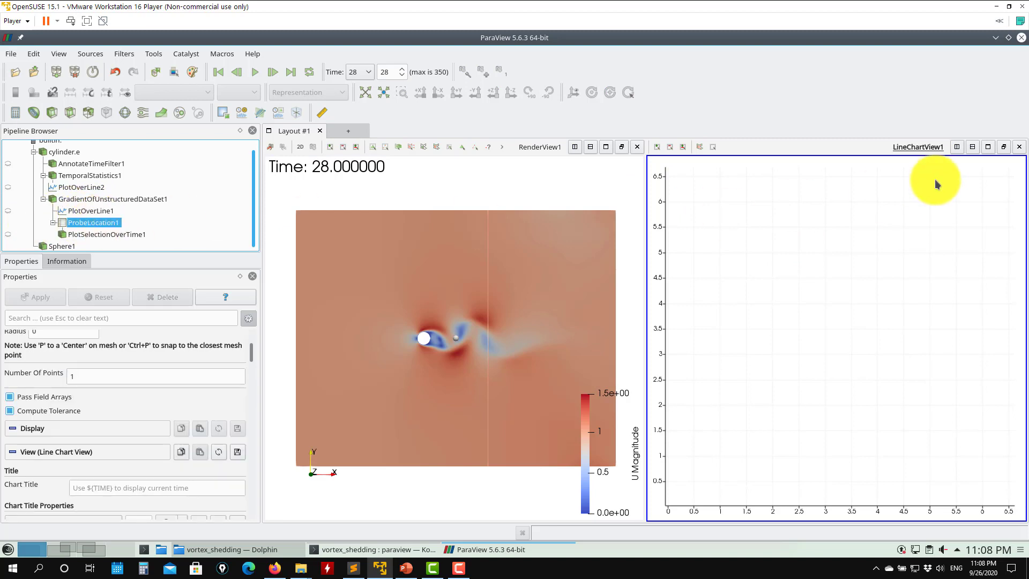
pyautogui.click(972, 146)
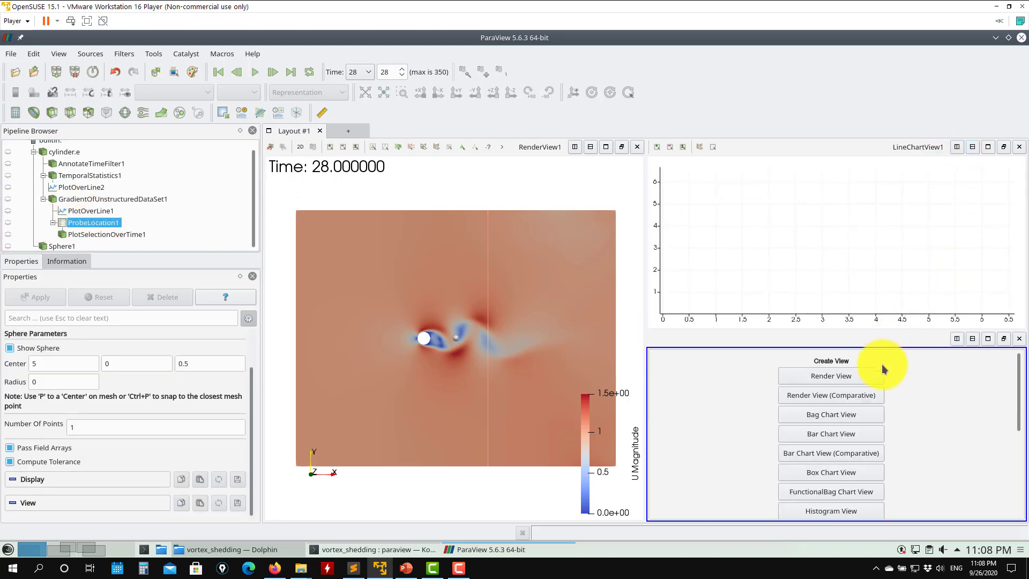
pyautogui.scroll(-5, 843, 409)
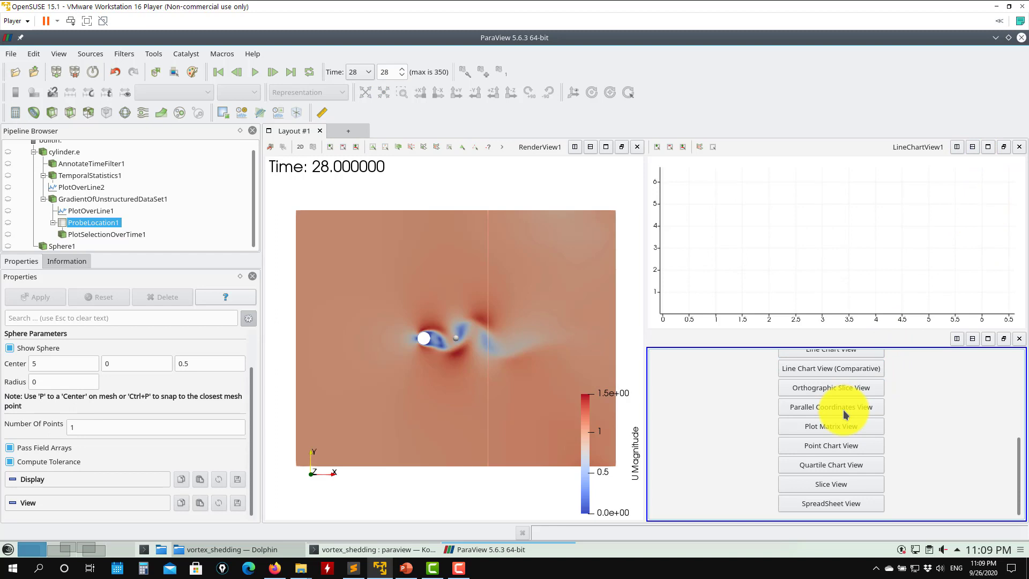
pyautogui.click(831, 503)
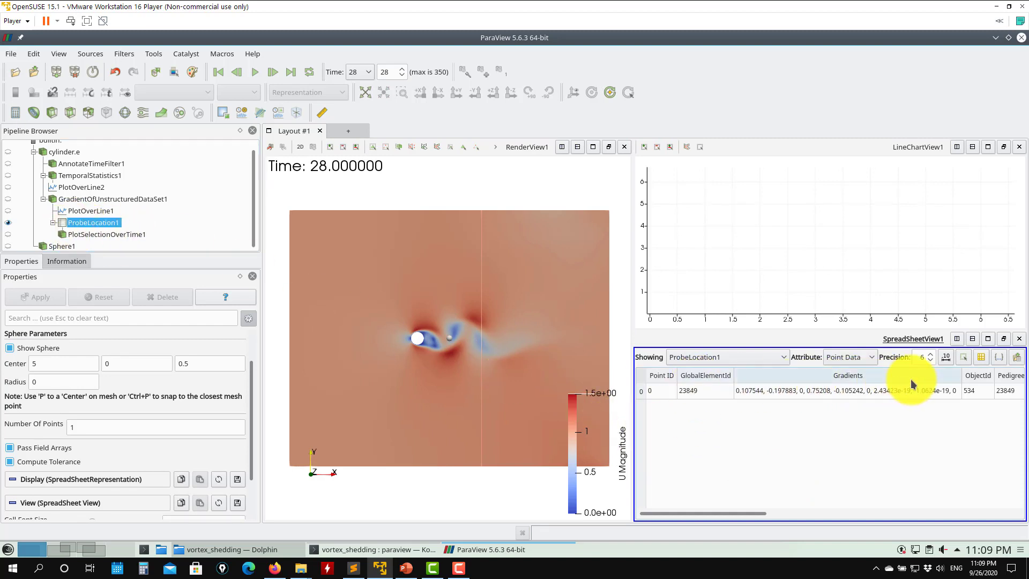
# - Scroll through the probe's spreadsheet columns and inspect the column visibility list
pyautogui.click(895, 513)
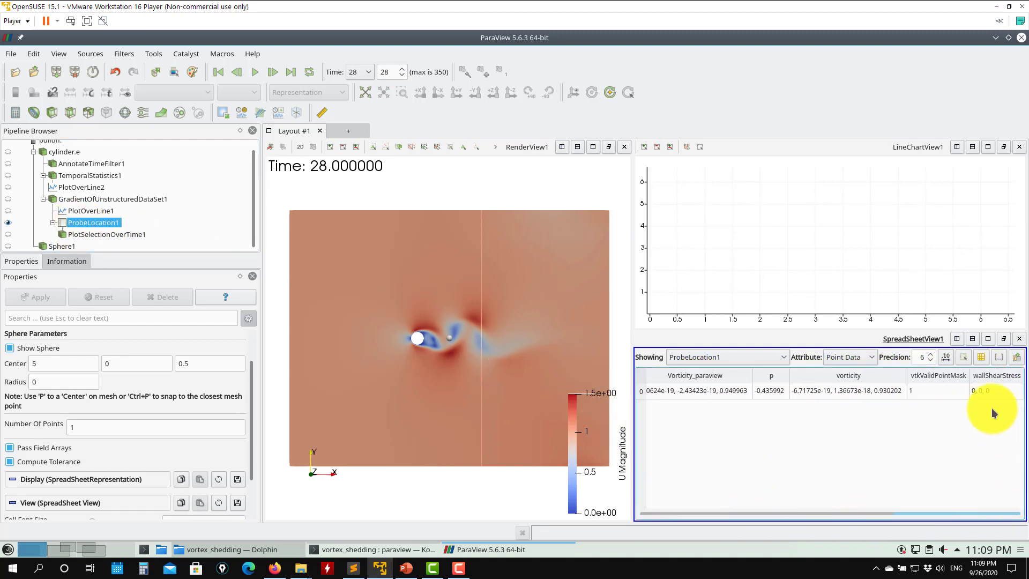
pyautogui.click(978, 362)
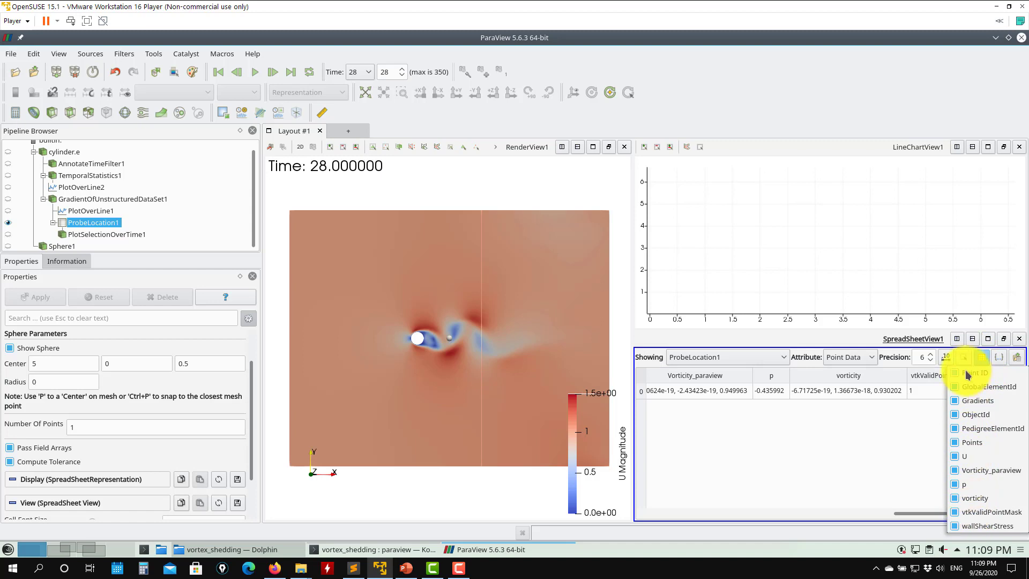
pyautogui.click(830, 464)
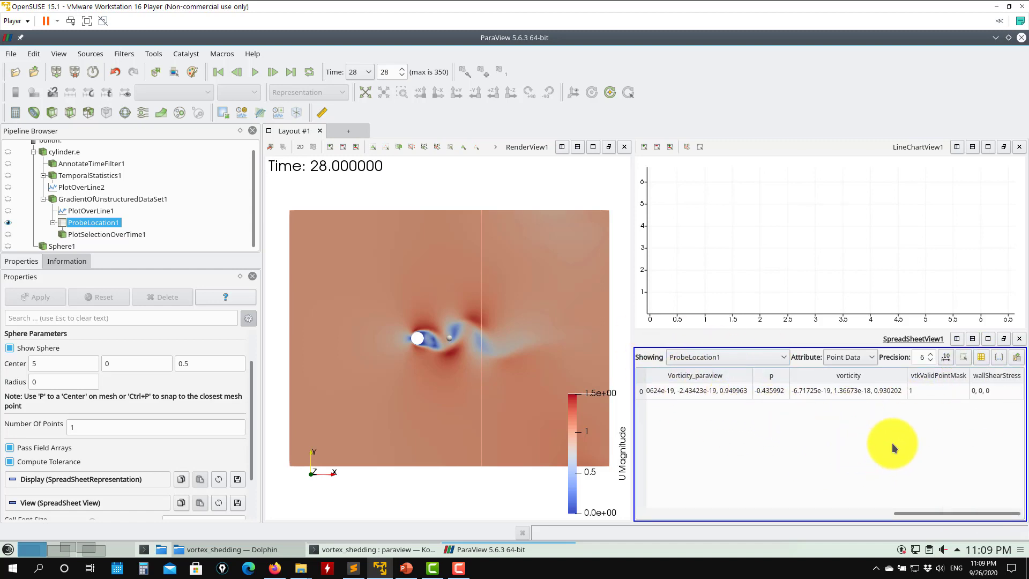
# - Play the animation, pause it at time 41, and activate the line chart view
pyautogui.click(255, 73)
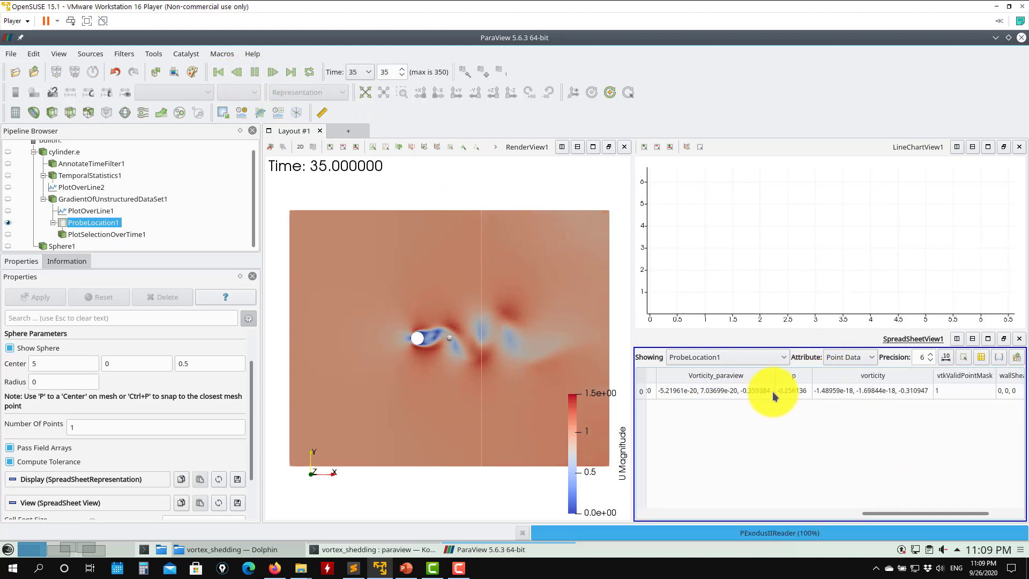
pyautogui.click(252, 73)
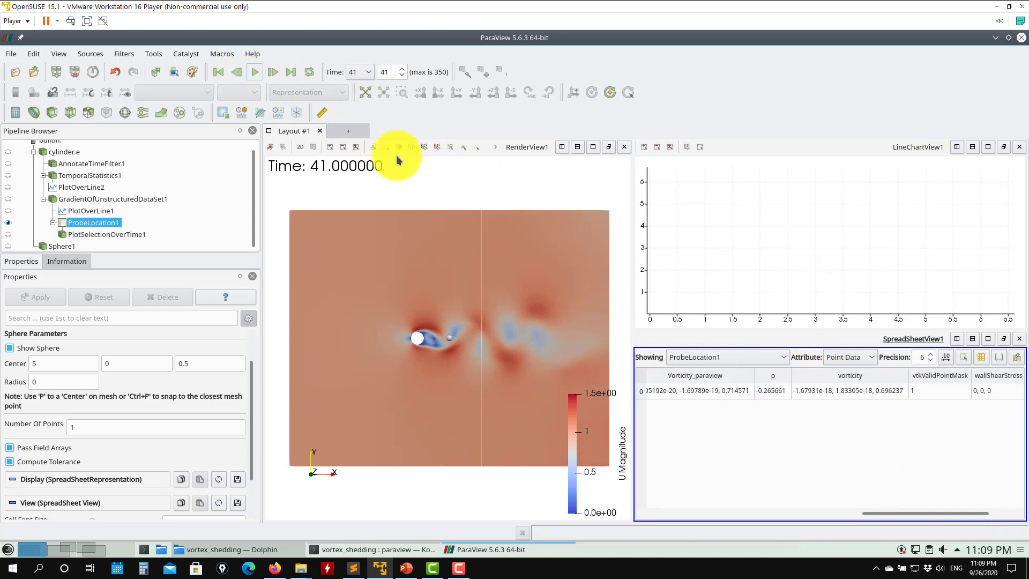
pyautogui.click(895, 264)
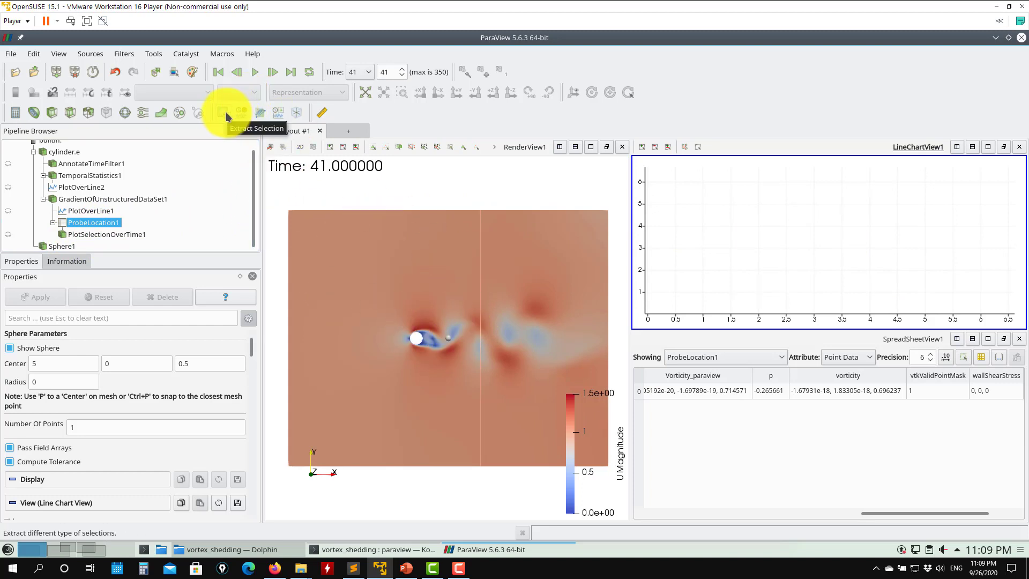
# - Select PlotSelectionOverTime1 in the pipeline and show it in the line chart view
pyautogui.click(96, 212)
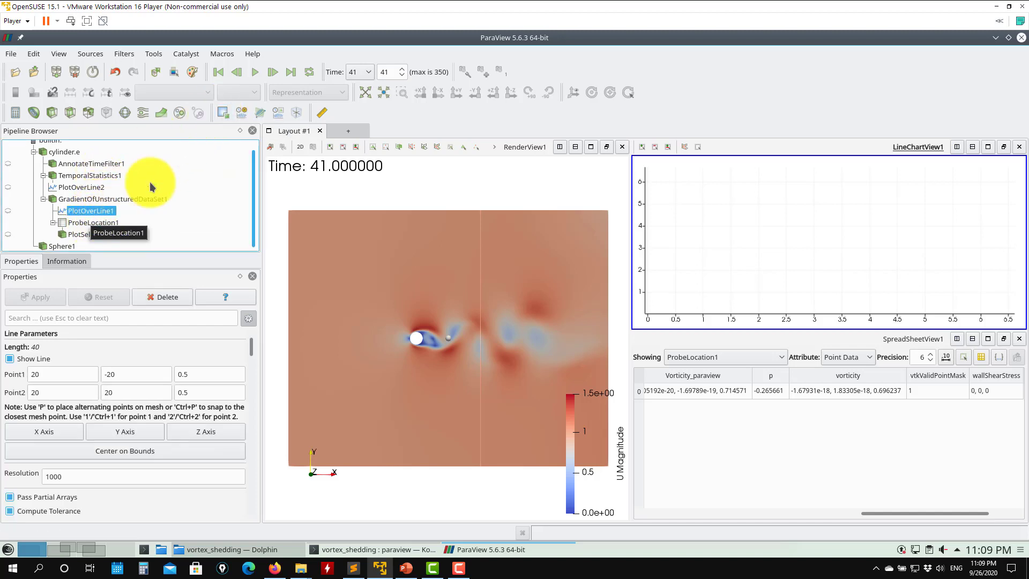
pyautogui.click(99, 235)
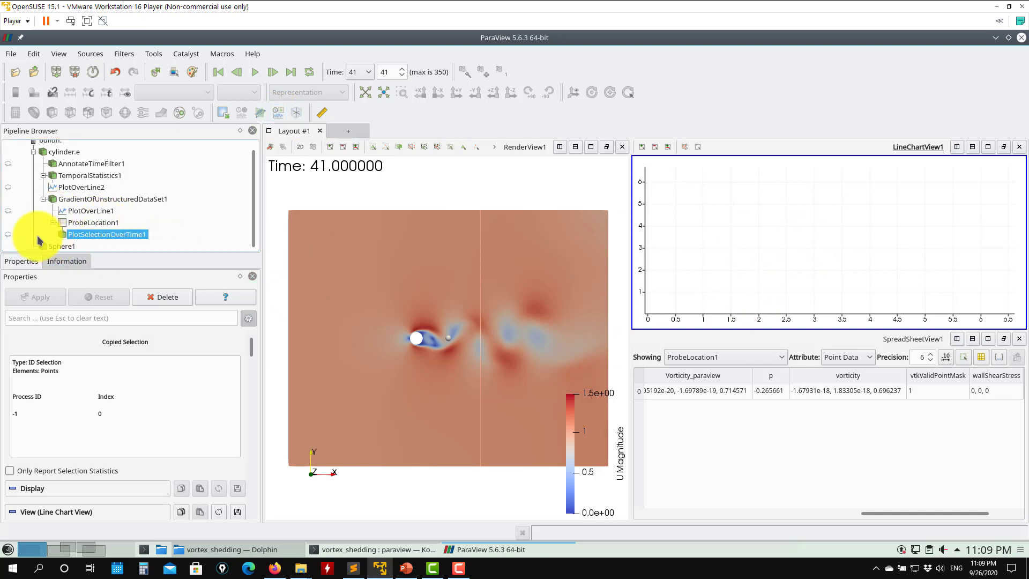
pyautogui.click(8, 234)
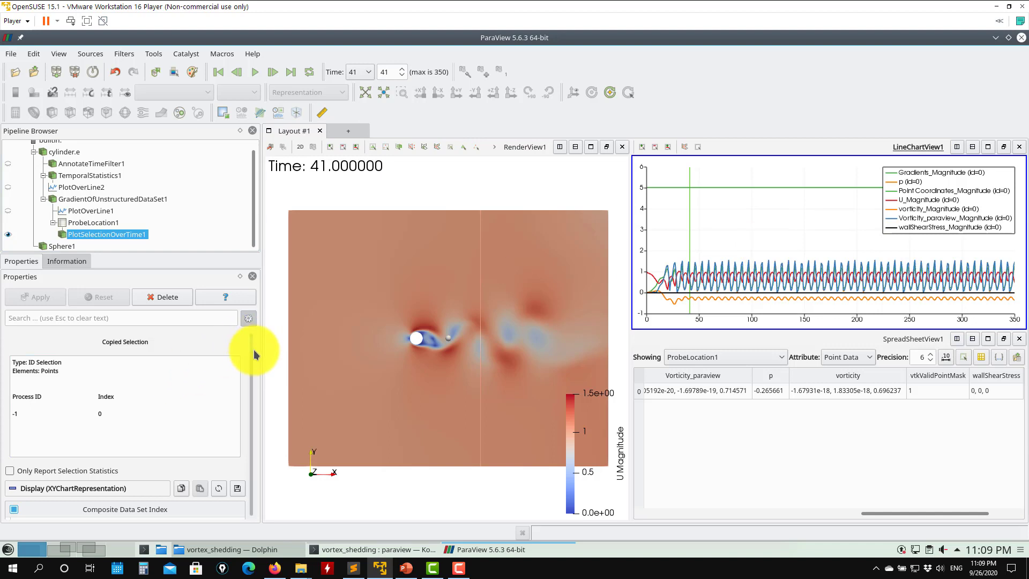
# - Keep Time as the X array and plot only the p and U_Magnitude series of the selection over time
pyautogui.scroll(-10, 254, 353)
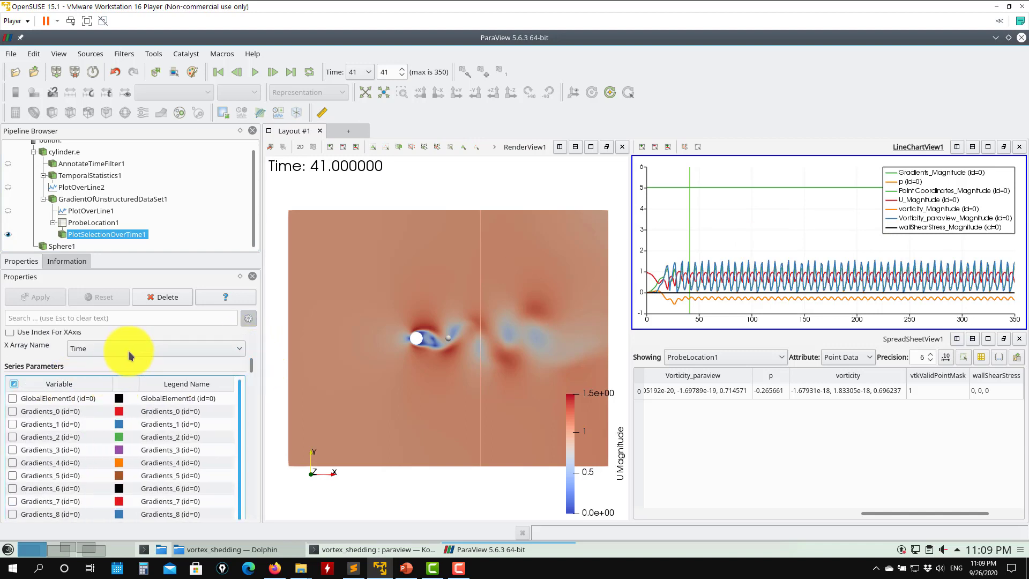
pyautogui.click(138, 349)
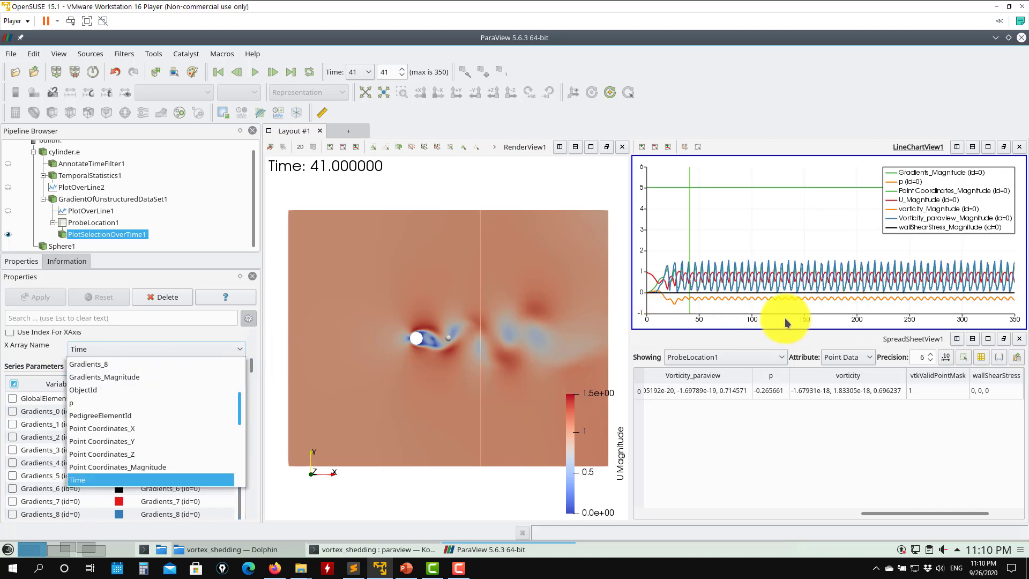
pyautogui.click(33, 356)
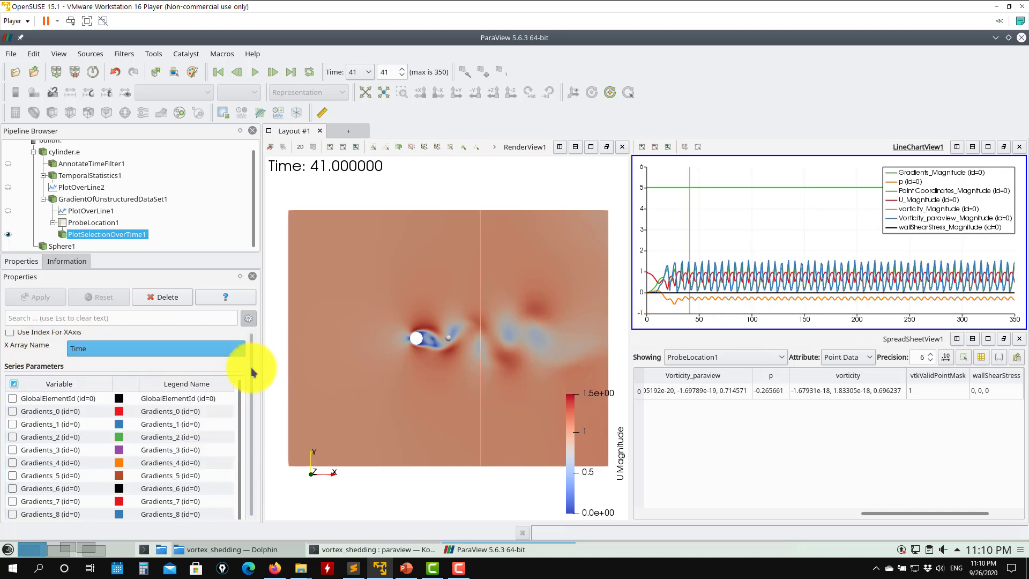
pyautogui.scroll(-3, 251, 368)
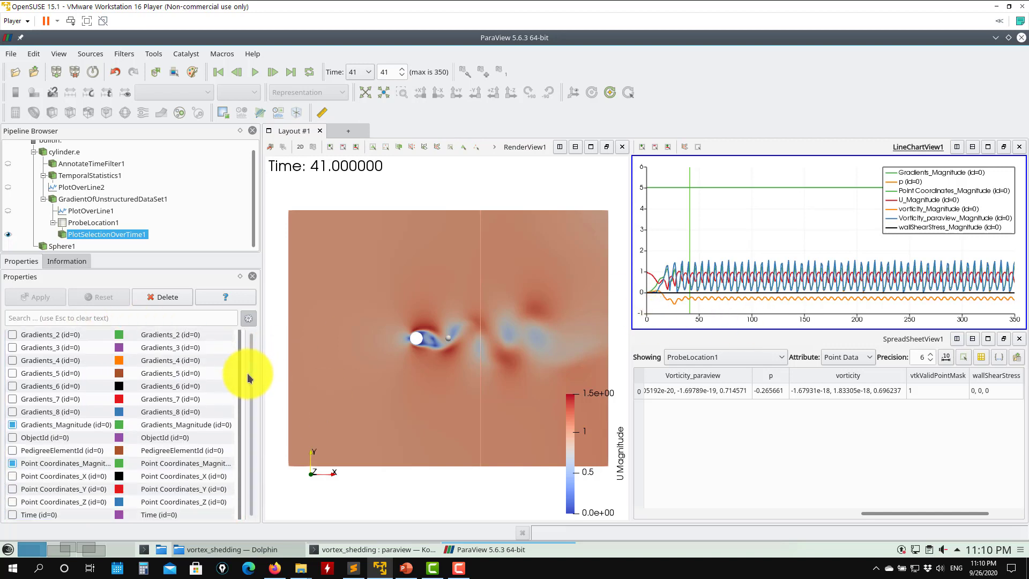
pyautogui.click(12, 417)
pyautogui.scroll(-3, 17, 426)
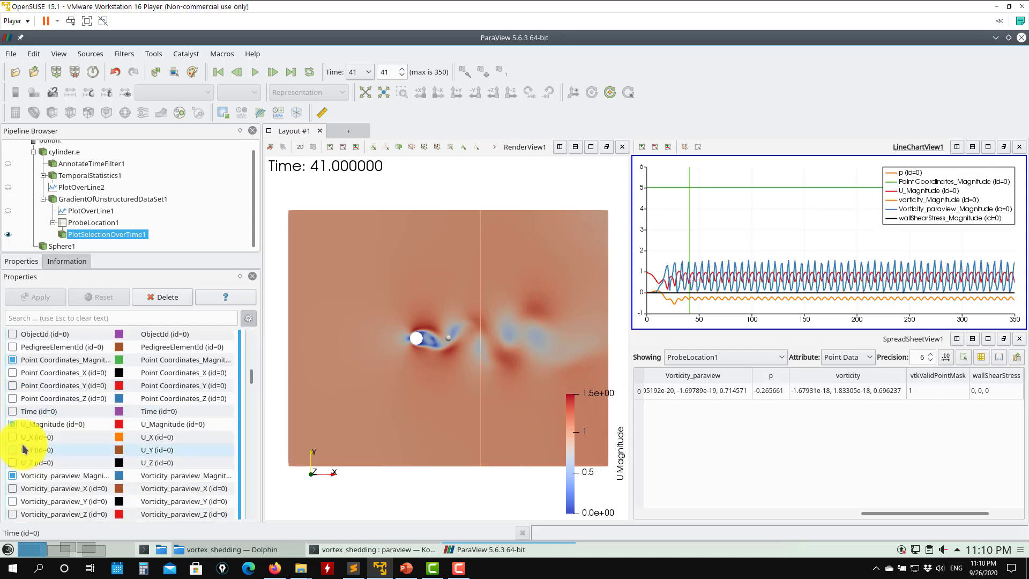
pyautogui.click(13, 475)
pyautogui.scroll(-3, 16, 472)
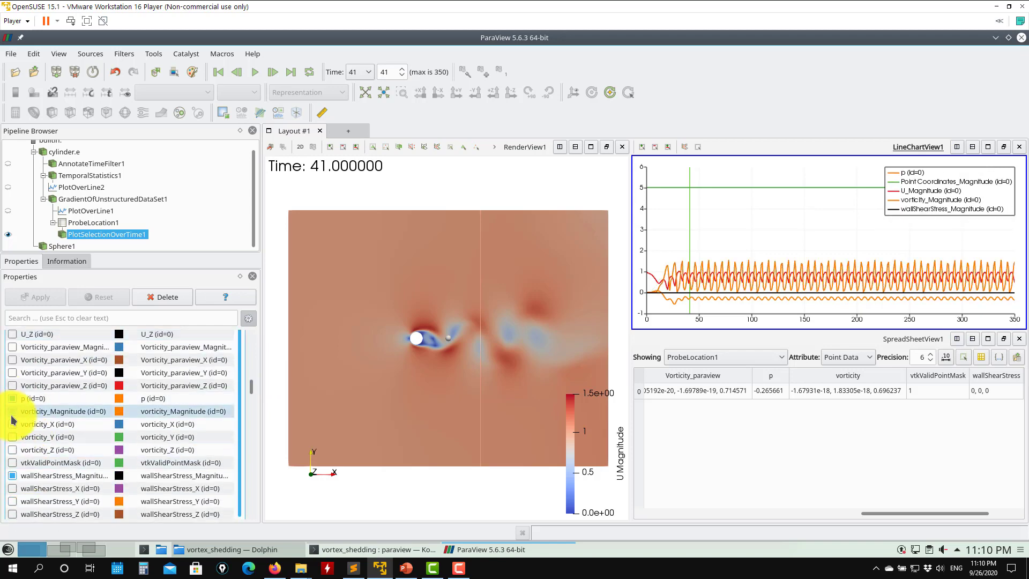
pyautogui.click(12, 411)
pyautogui.click(13, 475)
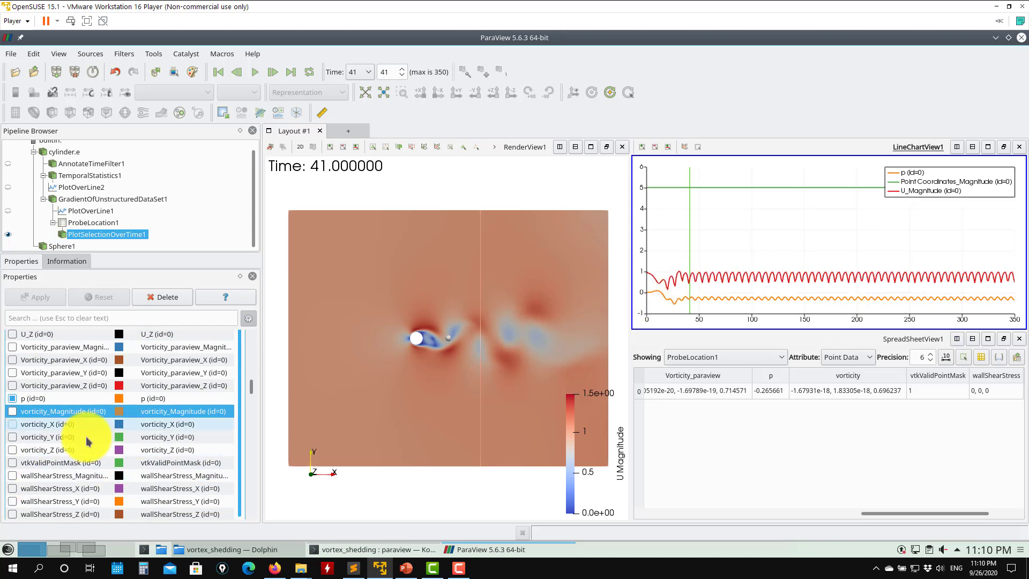
pyautogui.scroll(-4, 89, 442)
pyautogui.scroll(4, 108, 441)
pyautogui.scroll(5, 101, 438)
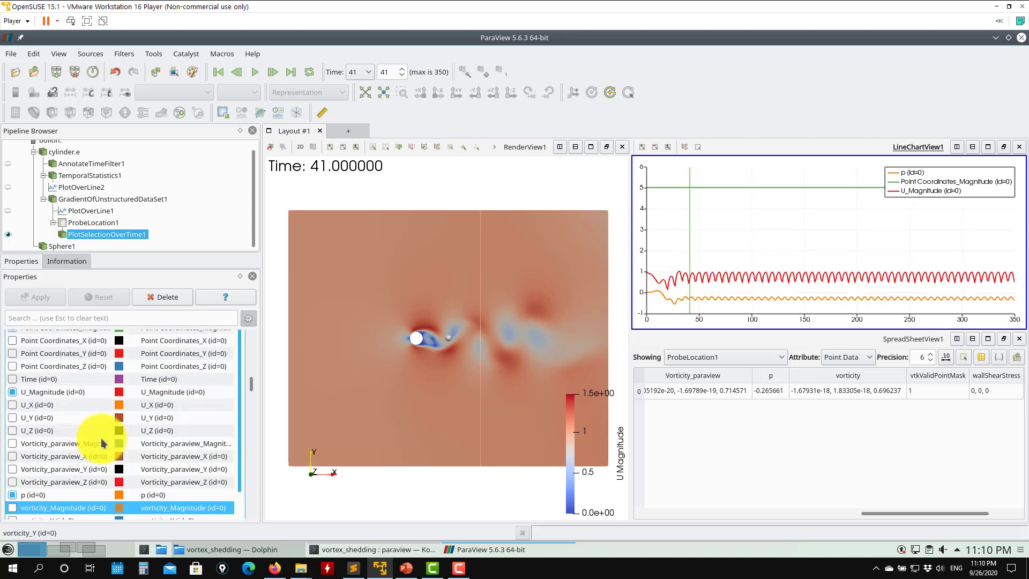
pyautogui.click(12, 360)
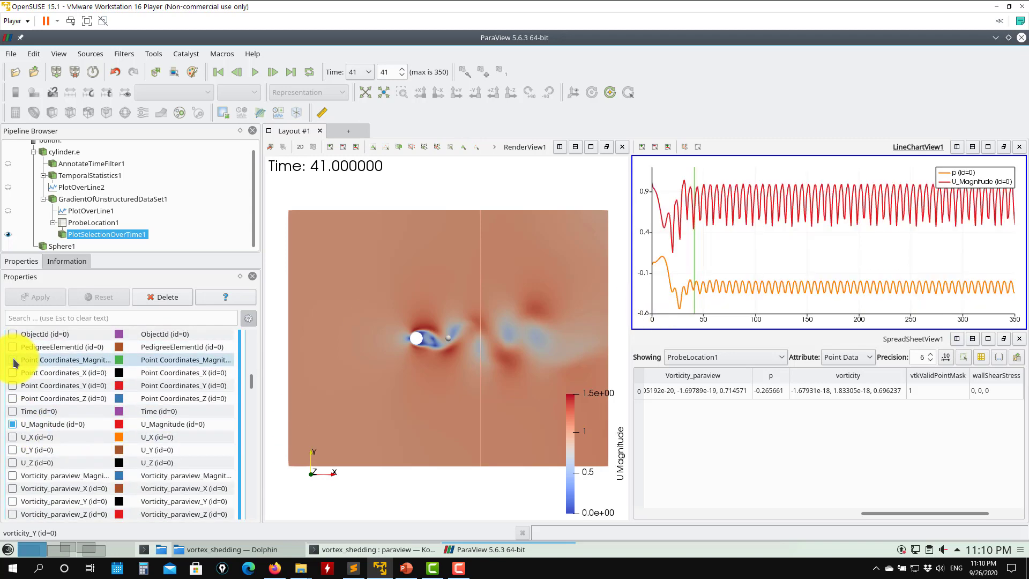
# - Play the animation, pause it at time 71, and activate the line chart view
pyautogui.click(255, 72)
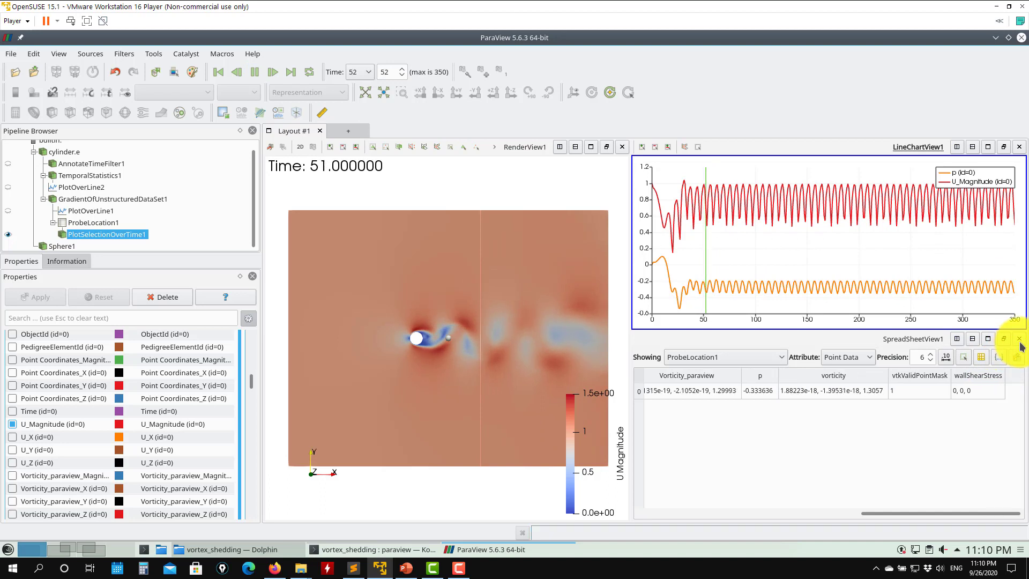
pyautogui.click(861, 396)
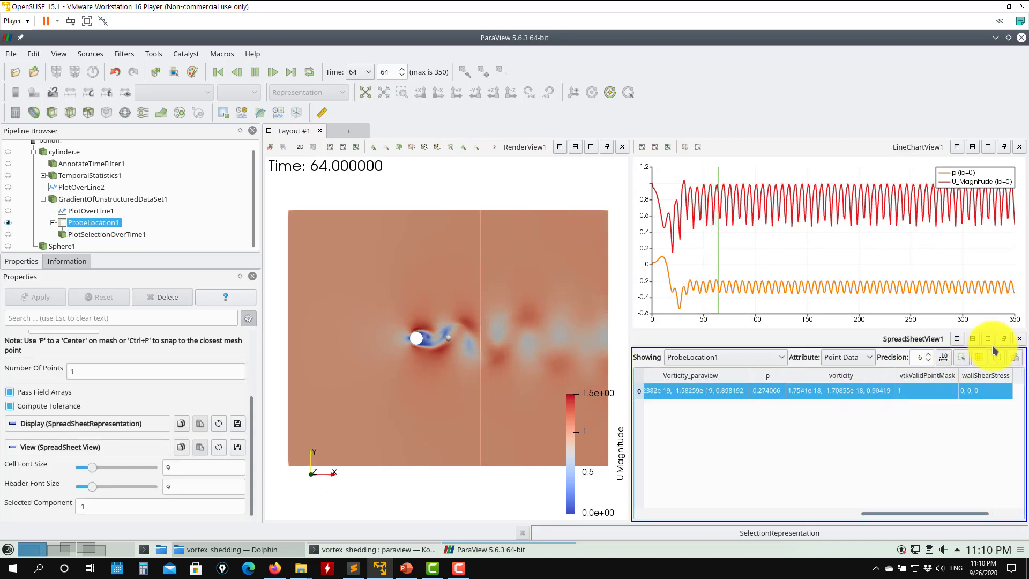
pyautogui.click(256, 72)
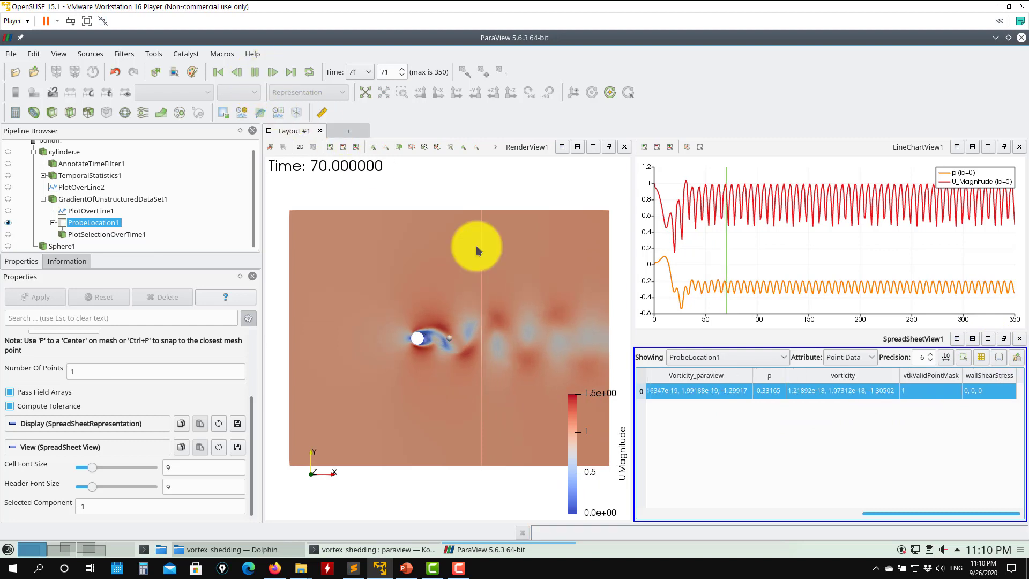
pyautogui.click(766, 220)
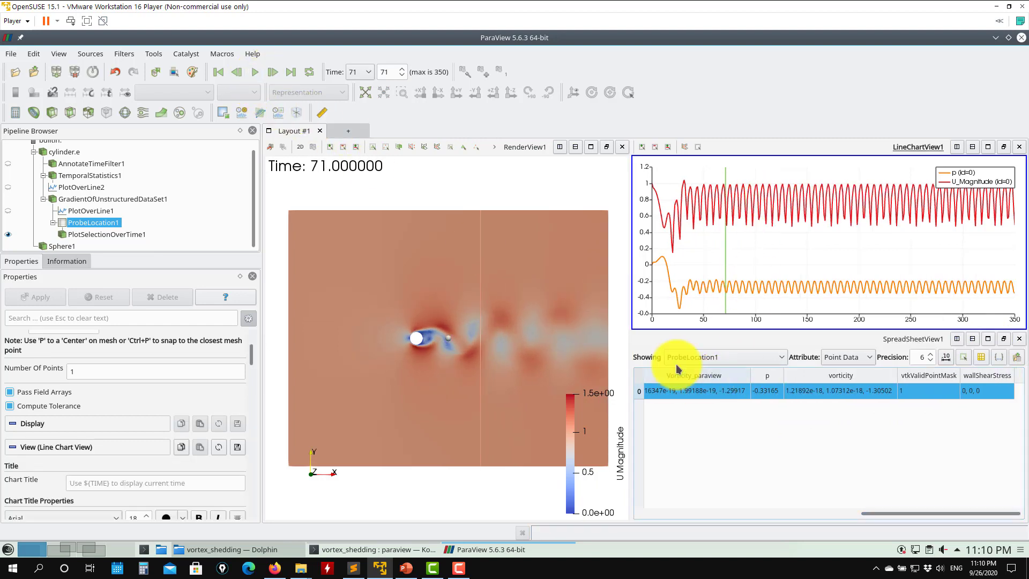
pyautogui.click(11, 54)
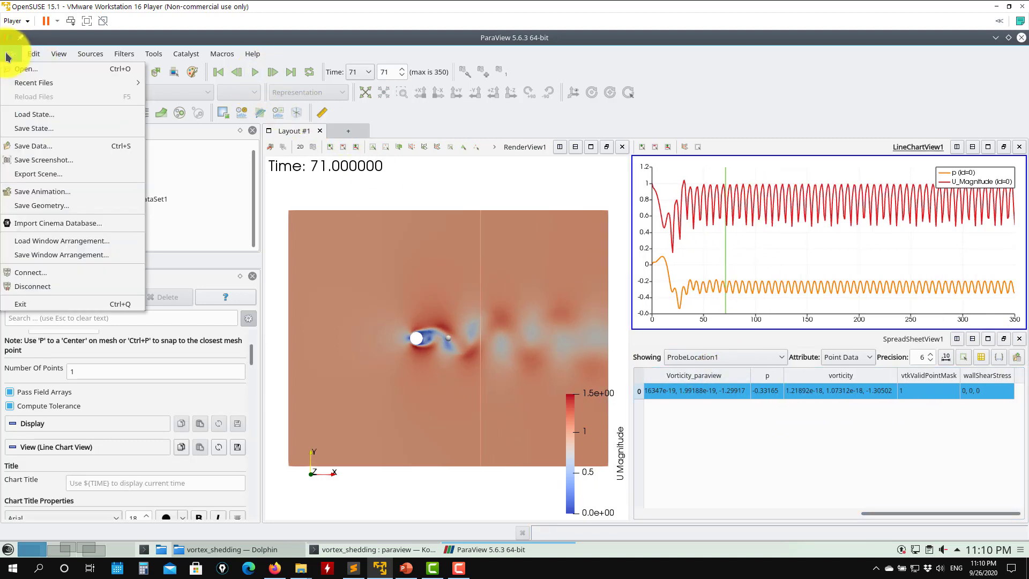
pyautogui.click(39, 150)
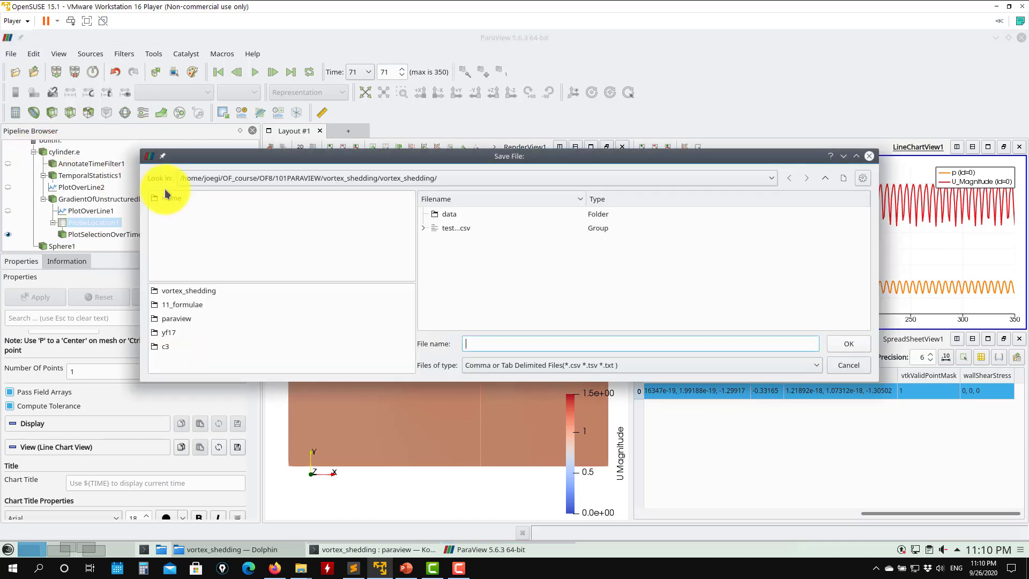
pyautogui.click(855, 368)
# - Close the line chart and spreadsheet views and exit ParaView
pyautogui.click(1018, 146)
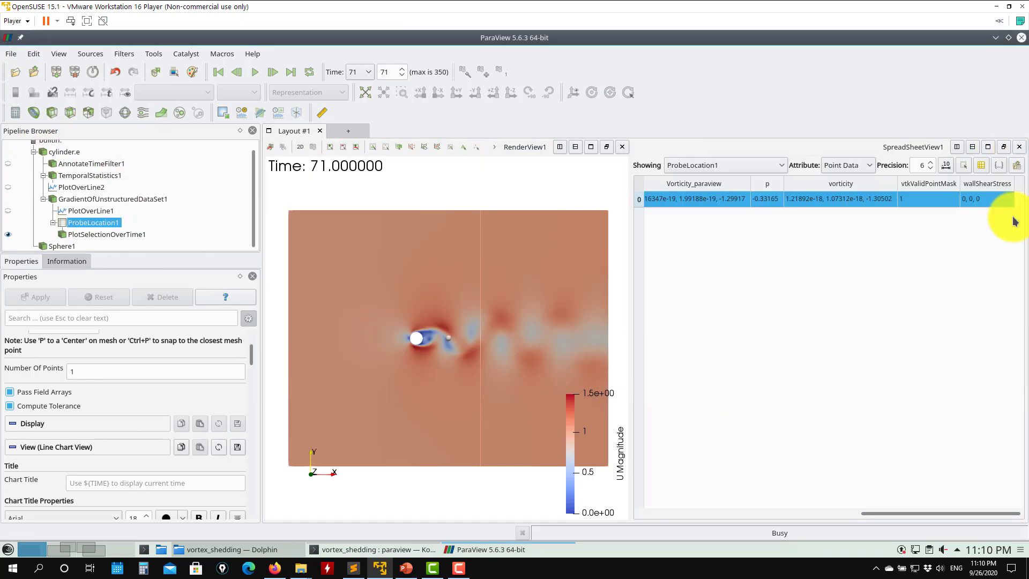
pyautogui.click(1018, 147)
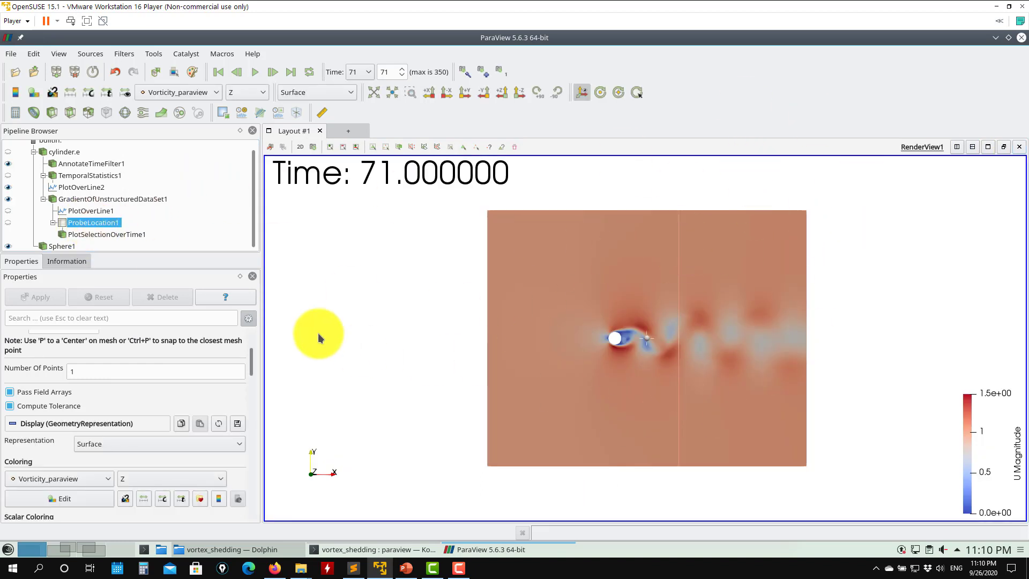
pyautogui.click(1021, 39)
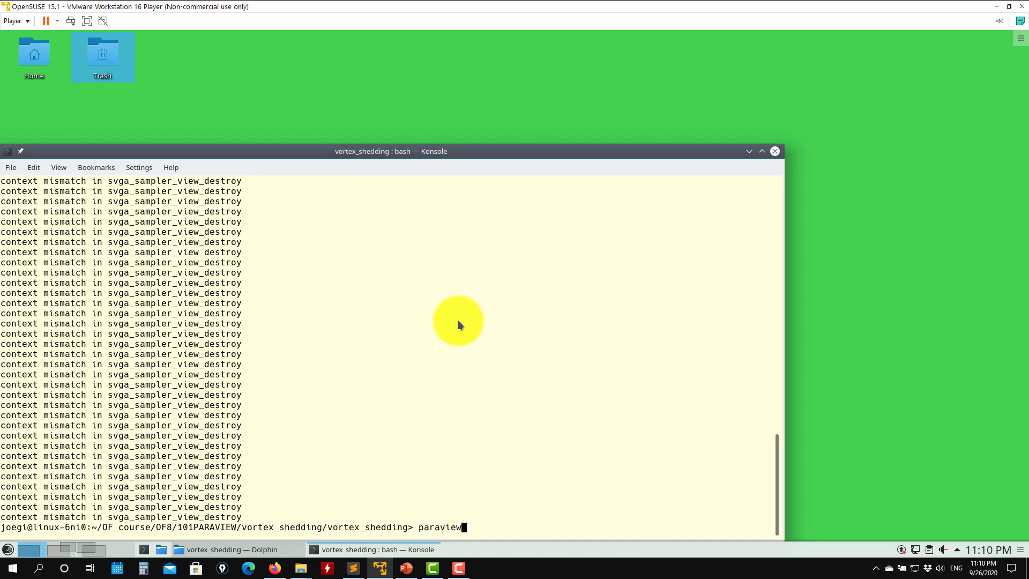
# - Relaunch ParaView from the terminal and load the state file state3.pvsm
pyautogui.press('Return')
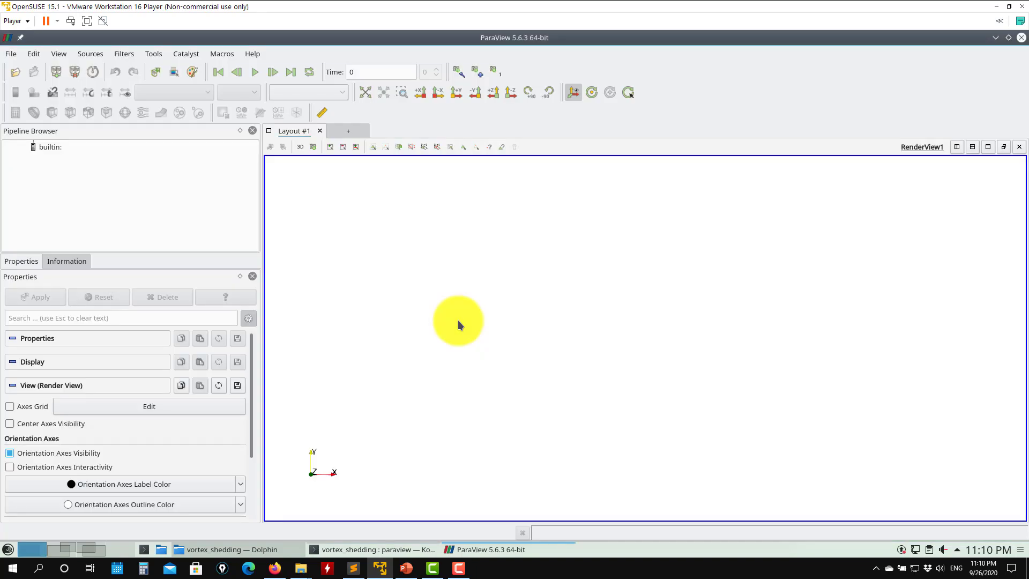
pyautogui.click(11, 53)
pyautogui.click(39, 114)
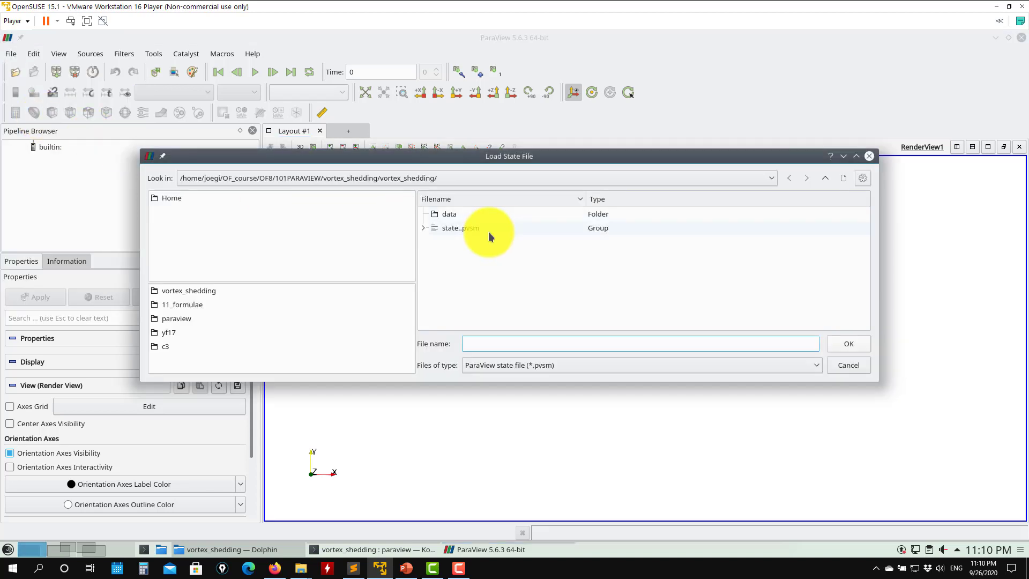
pyautogui.click(427, 232)
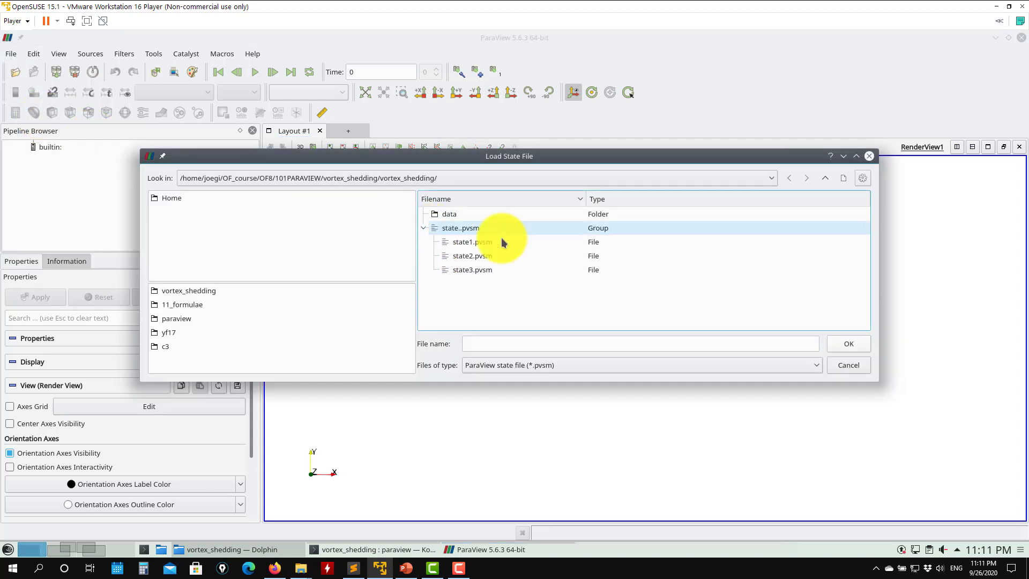
pyautogui.click(478, 270)
pyautogui.click(848, 343)
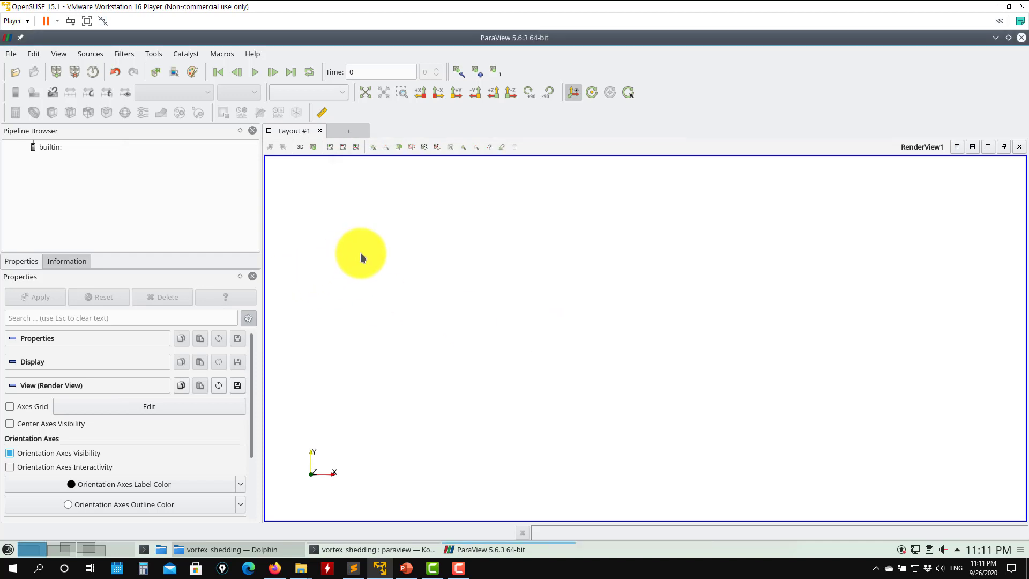
pyautogui.click(634, 351)
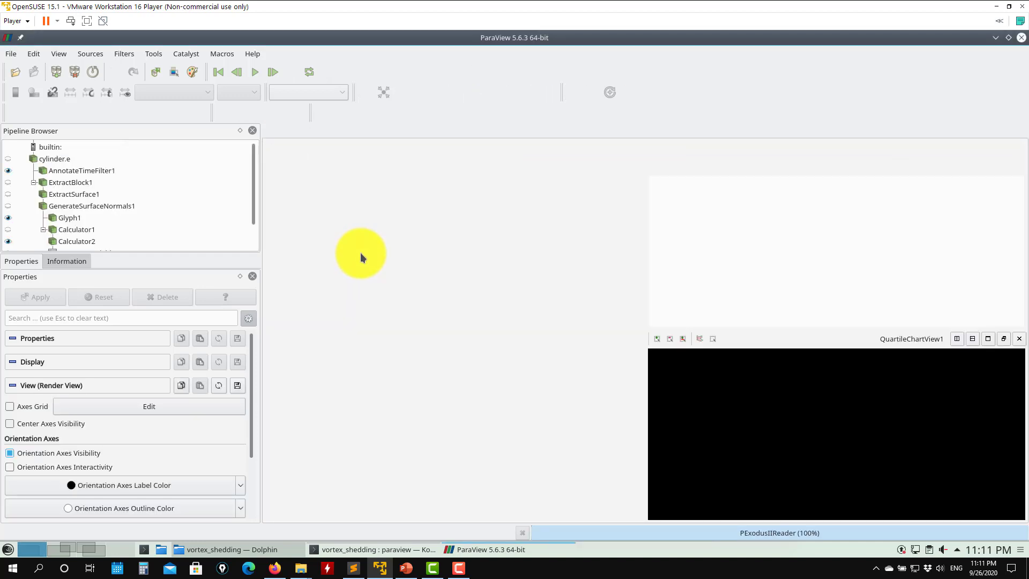
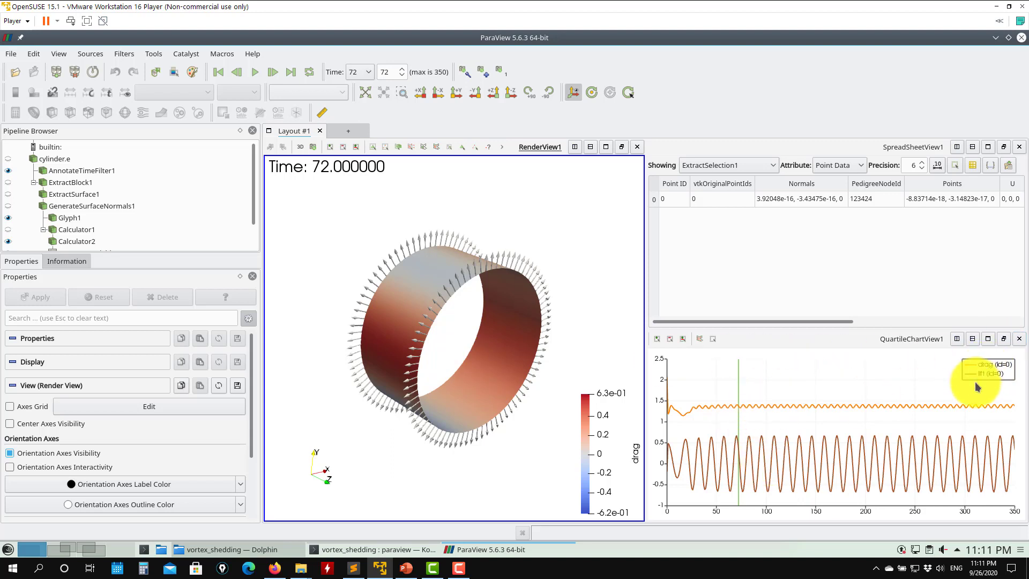
# - Play the animation and pause it at time 193
pyautogui.click(254, 73)
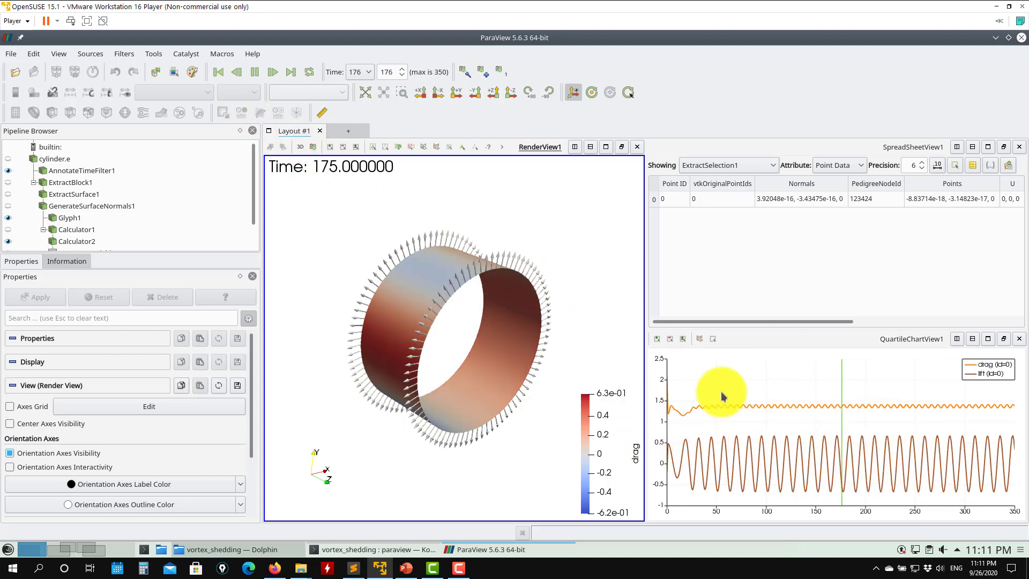
pyautogui.click(255, 72)
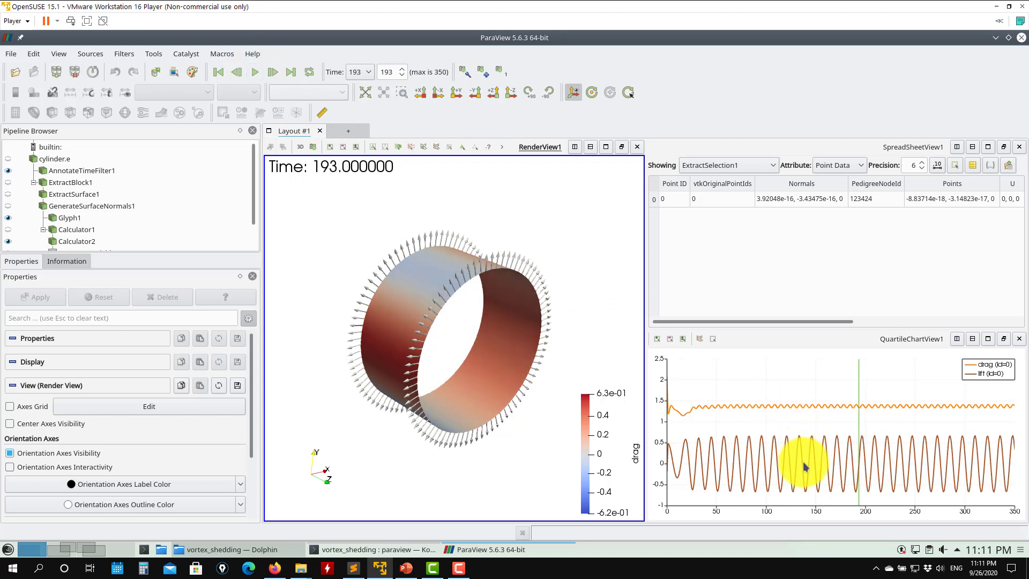
# - Zoom and pan the drag and lift chart around the current time marker, then reset its view
pyautogui.scroll(5, 822, 455)
pyautogui.scroll(3, 871, 472)
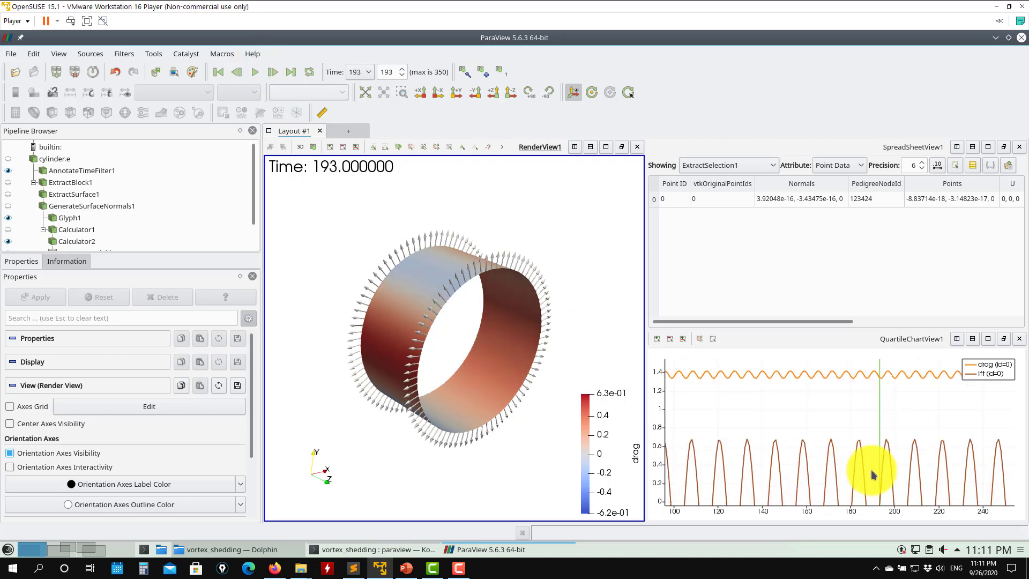
pyautogui.moveTo(871, 474); pyautogui.dragTo(826, 455)
pyautogui.scroll(3, 799, 415)
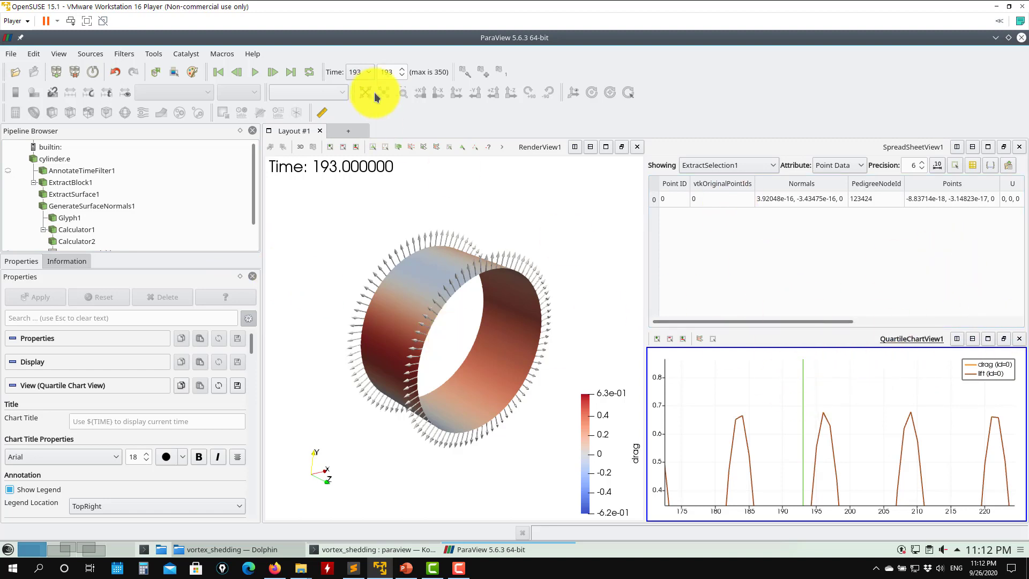
pyautogui.click(358, 93)
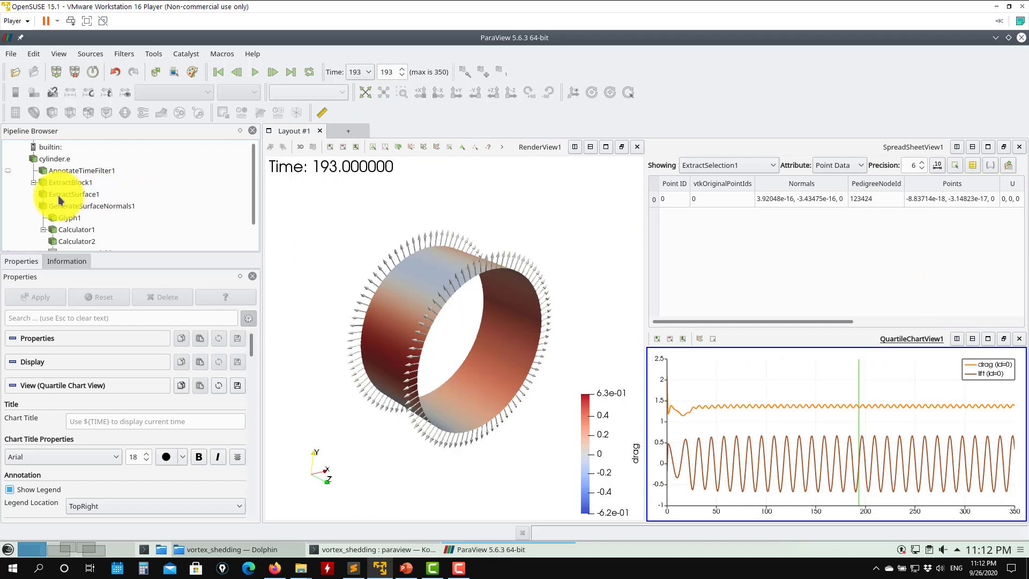
# - Close the spreadsheet and quartile chart views
pyautogui.click(1018, 148)
pyautogui.click(1017, 149)
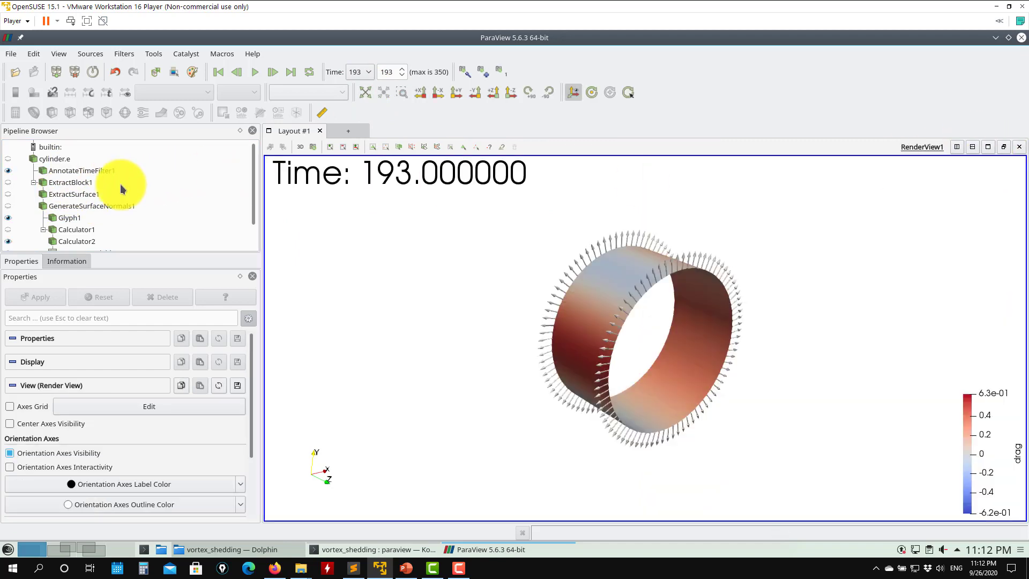
# - Hide the other pipeline objects so only ExtractBlock1 is shown in the render view
pyautogui.scroll(-1, 11, 214)
pyautogui.click(9, 199)
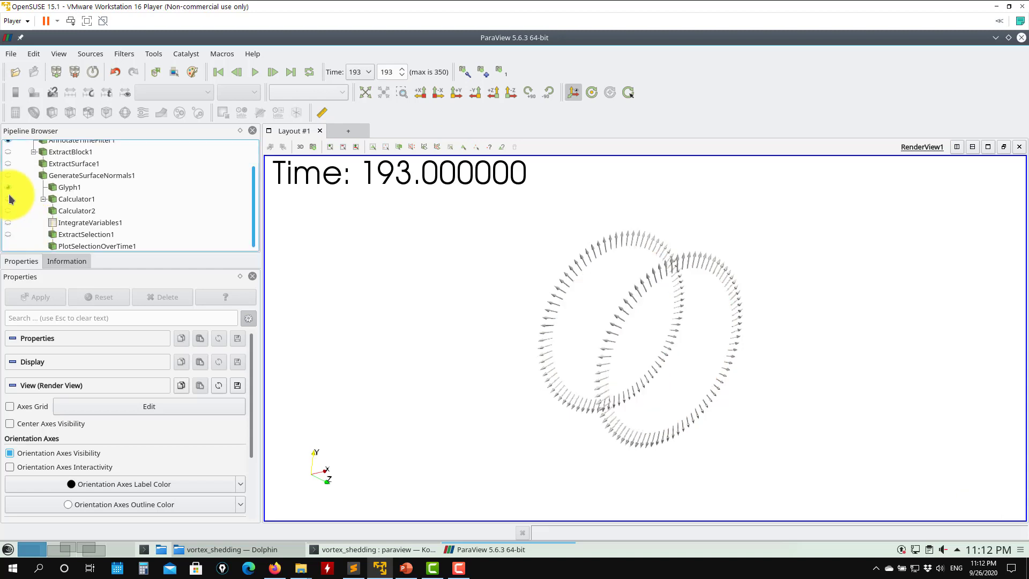
pyautogui.click(8, 186)
pyautogui.scroll(1, 45, 199)
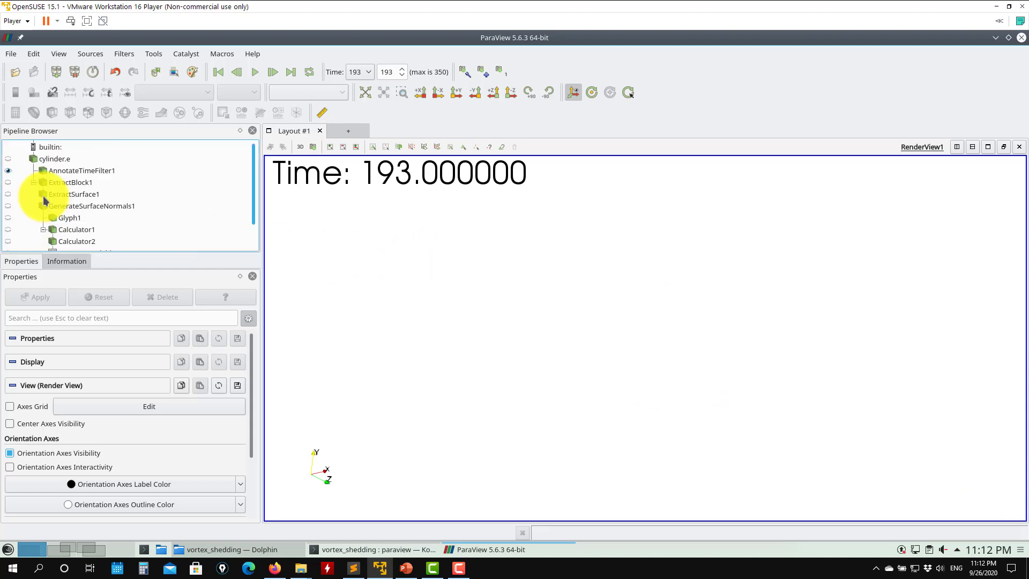
pyautogui.click(8, 159)
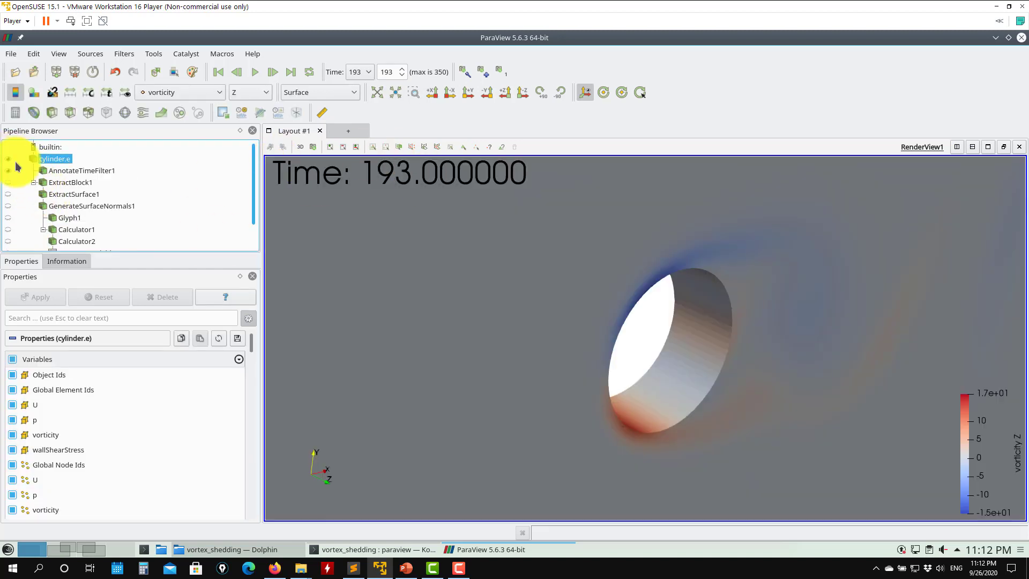
pyautogui.click(8, 183)
pyautogui.click(9, 159)
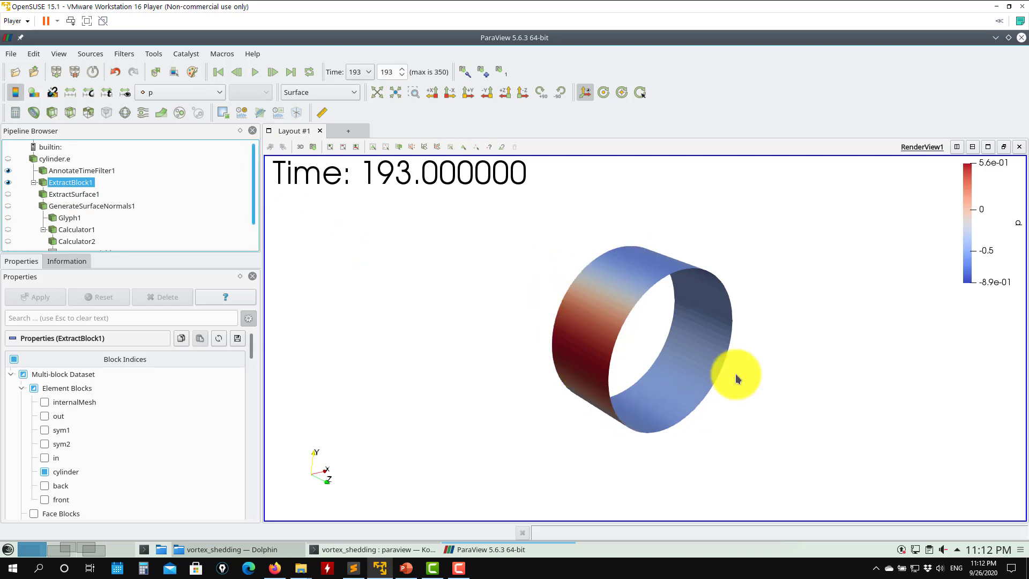
# - Color ExtractBlock1 by wallShearStress and then switch its coloring back to p
pyautogui.click(201, 91)
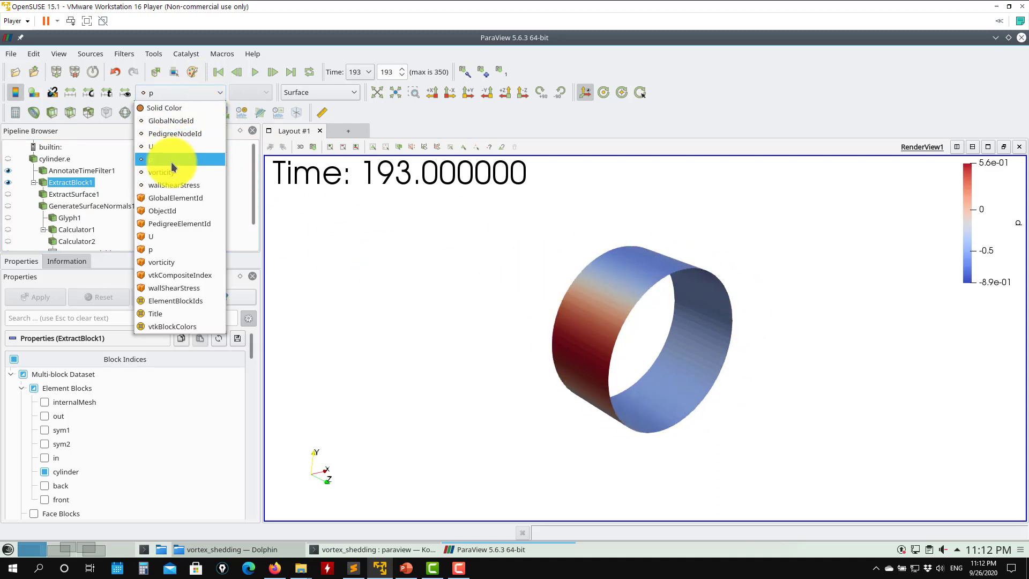
pyautogui.click(175, 184)
pyautogui.click(181, 96)
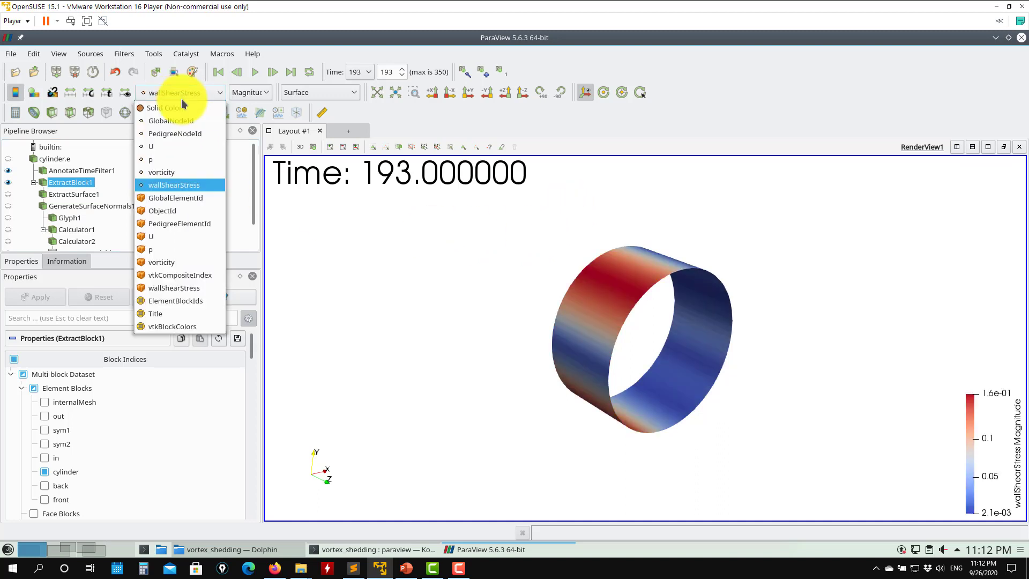
pyautogui.click(180, 156)
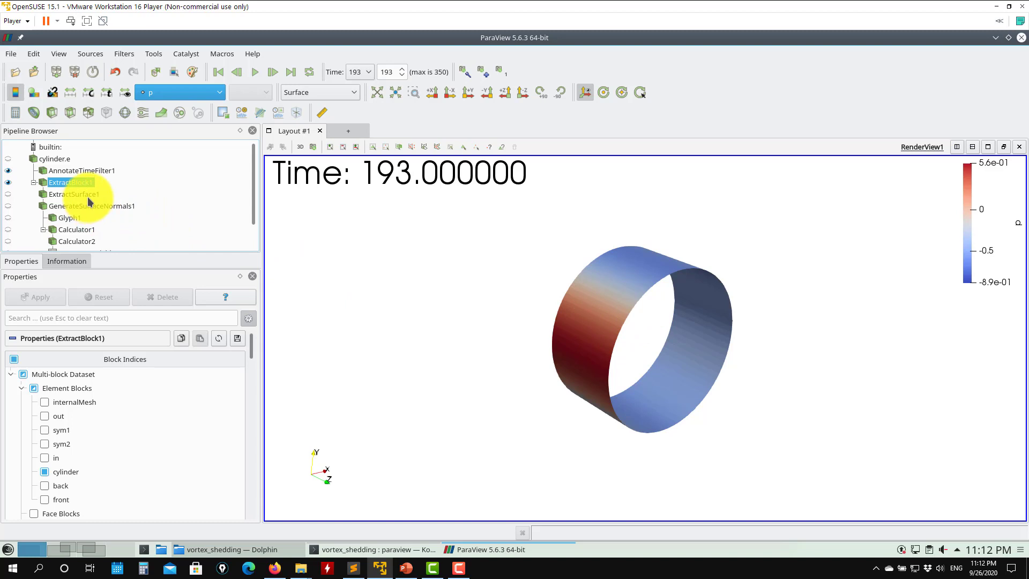
# - Hide the AnnotateTimeFilter1 time label and select ExtractSurface1 in the pipeline
pyautogui.click(8, 171)
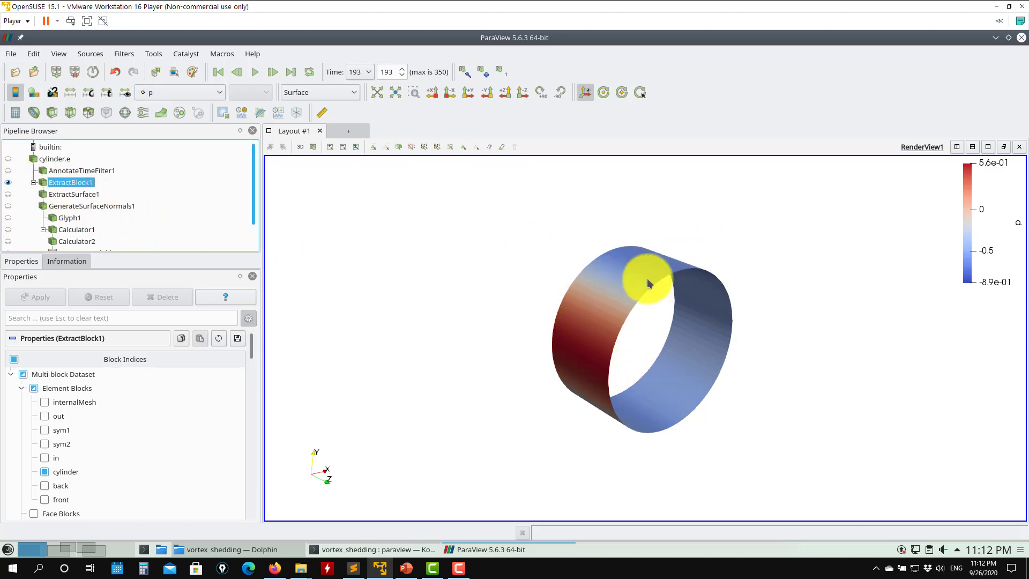
pyautogui.click(75, 195)
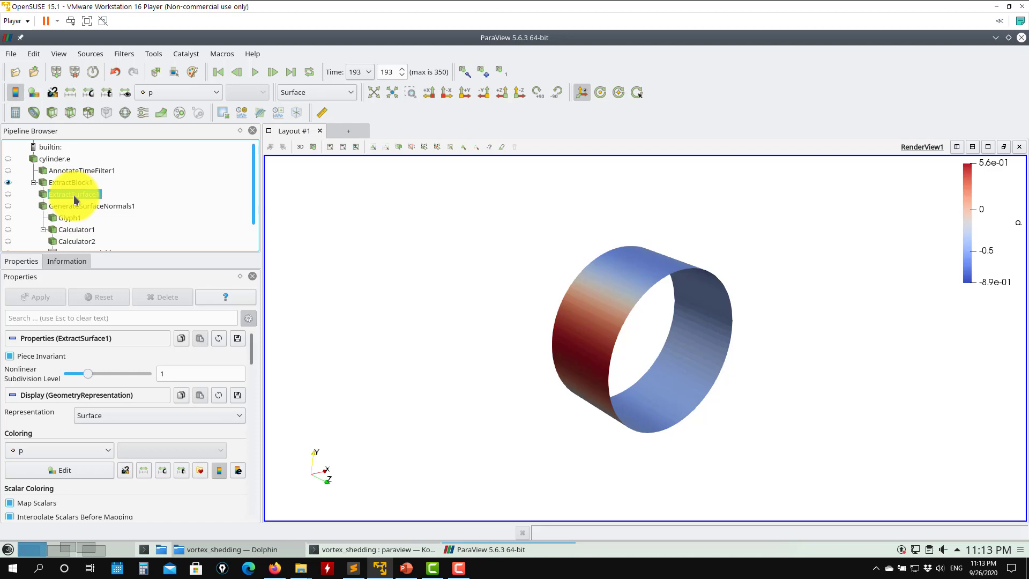
# - Locate the Extract Surface filter in the Filters menu
pyautogui.click(126, 54)
pyautogui.moveTo(136, 110)
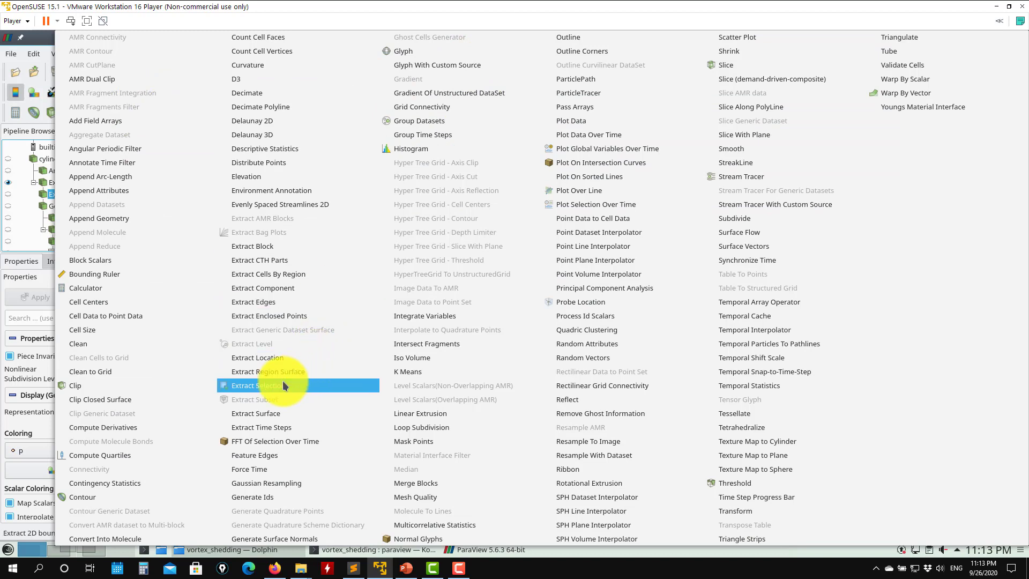
pyautogui.click(244, 420)
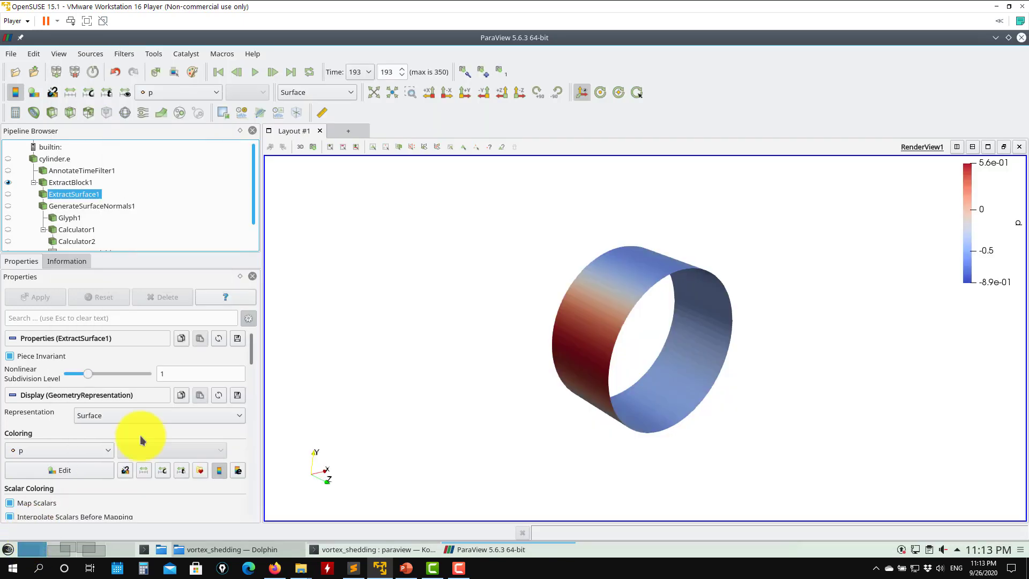
# - Show ExtractSurface1 instead of ExtractBlock1, then show GenerateSurfaceNormals1 instead of ExtractSurface1
pyautogui.click(10, 191)
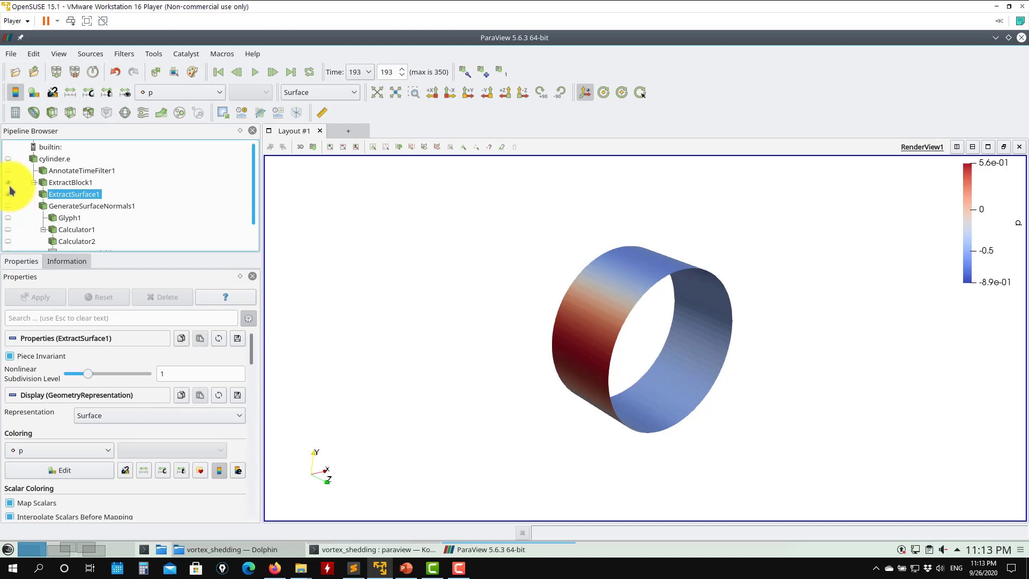
pyautogui.click(10, 186)
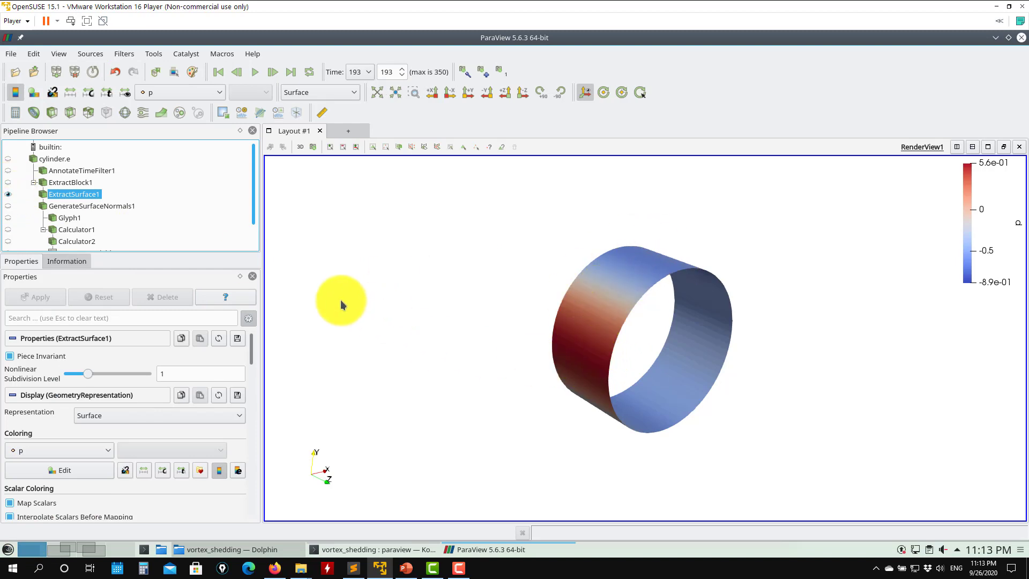
pyautogui.click(99, 208)
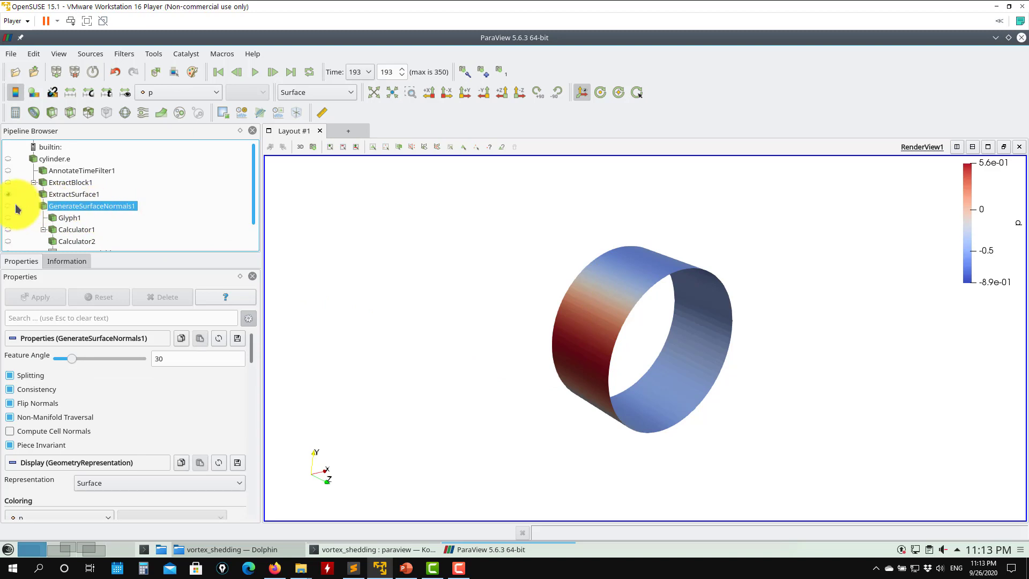
pyautogui.click(8, 206)
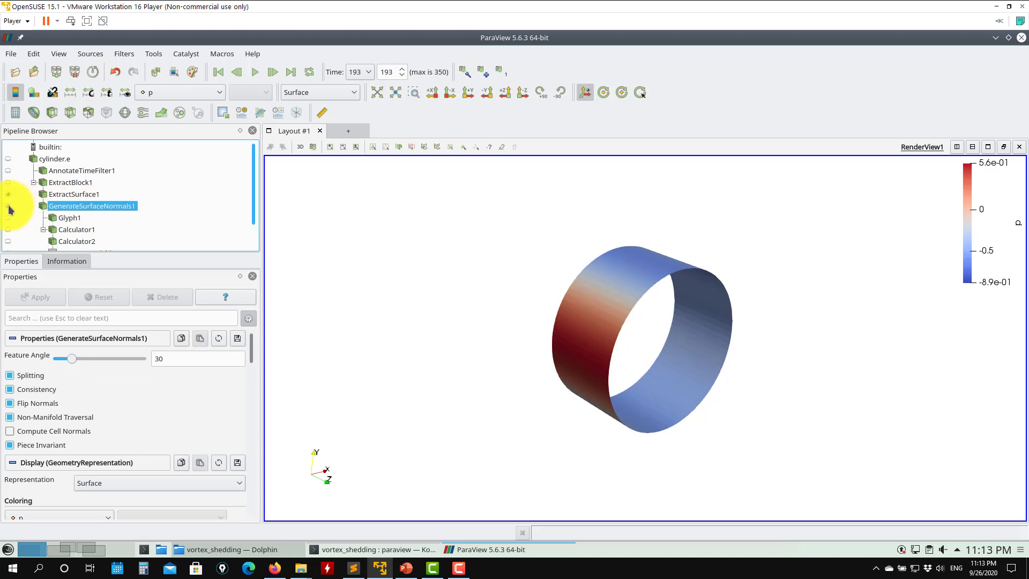
# - Browse the Filters menu and orbit the cylinder in the render view
pyautogui.click(123, 54)
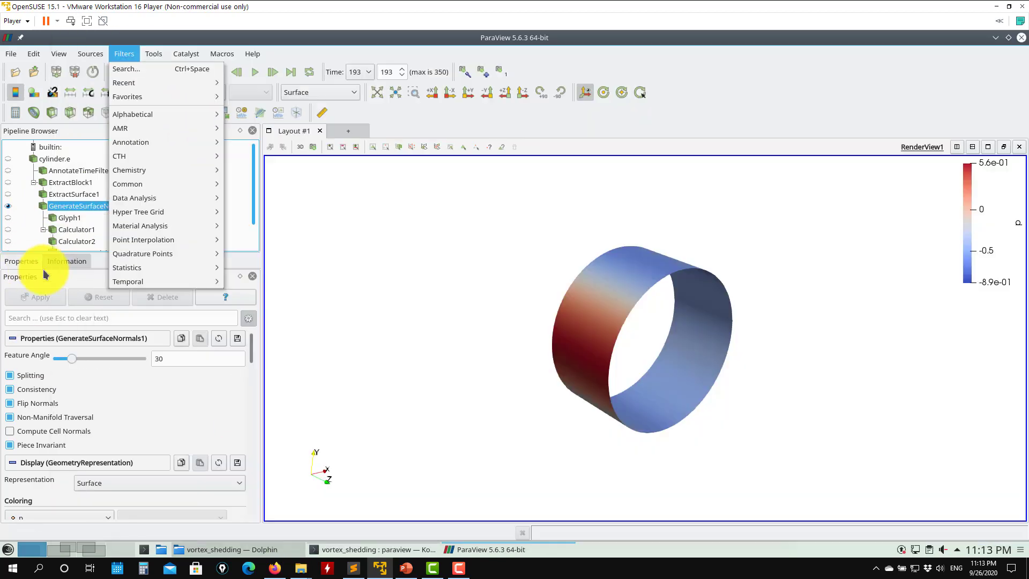
pyautogui.click(57, 280)
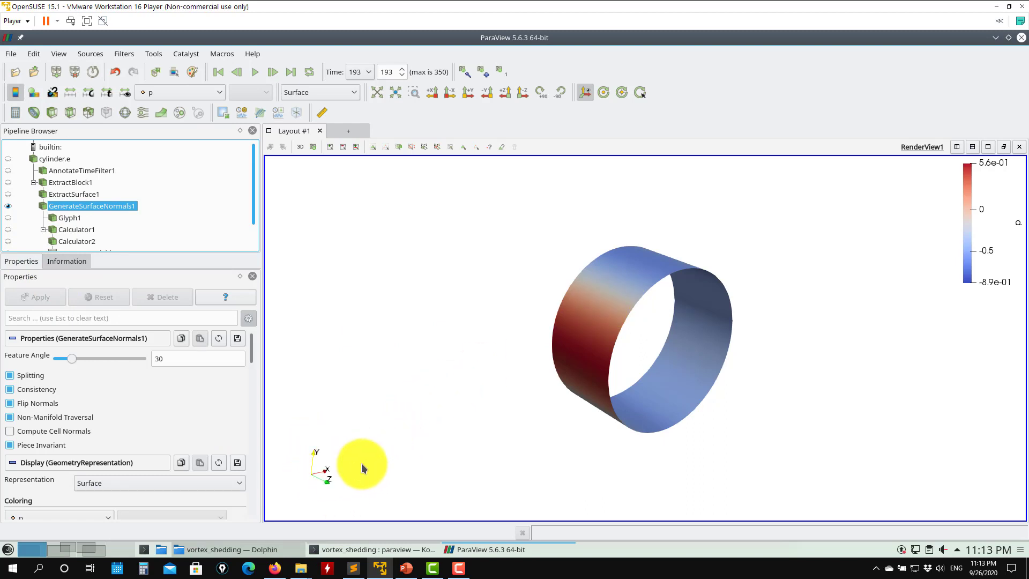
pyautogui.moveTo(696, 260); pyautogui.dragTo(698, 355)
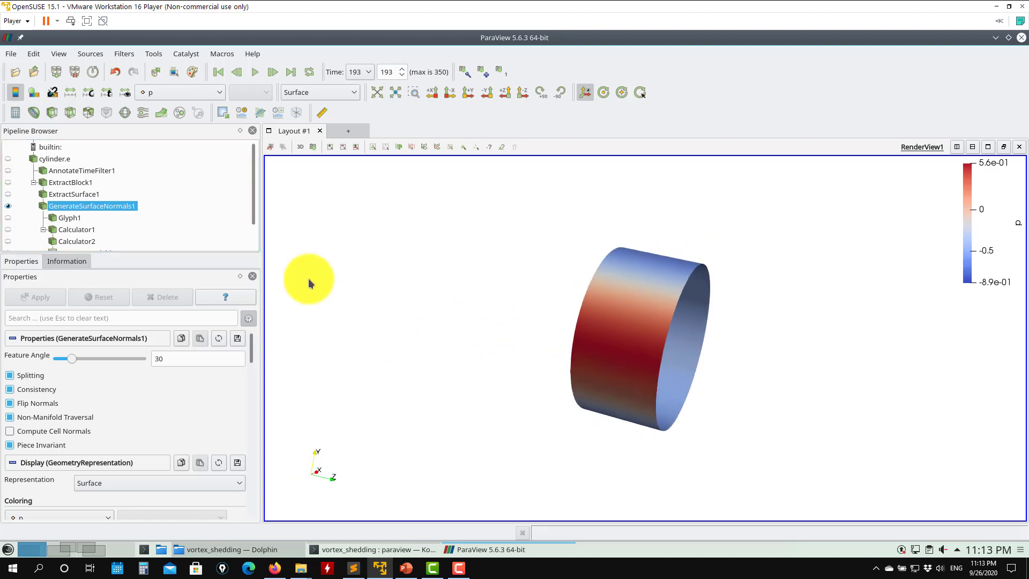
pyautogui.moveTo(669, 257); pyautogui.dragTo(657, 288, button='right')
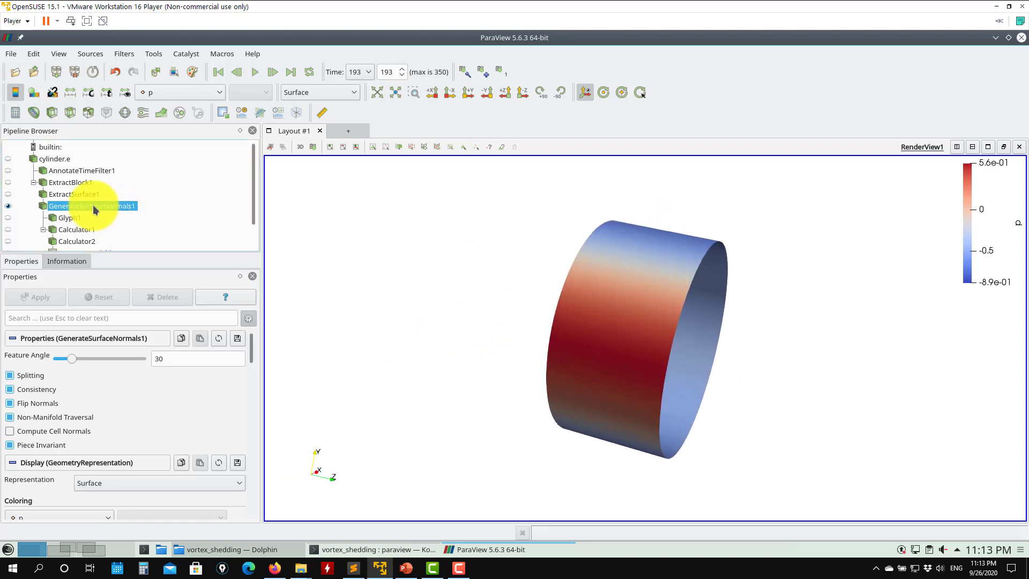
# - Compare ExtractSurface1 and GenerateSurfaceNormals1 by toggling their visibility, orbiting and zooming the cylinder
pyautogui.click(7, 207)
pyautogui.click(7, 196)
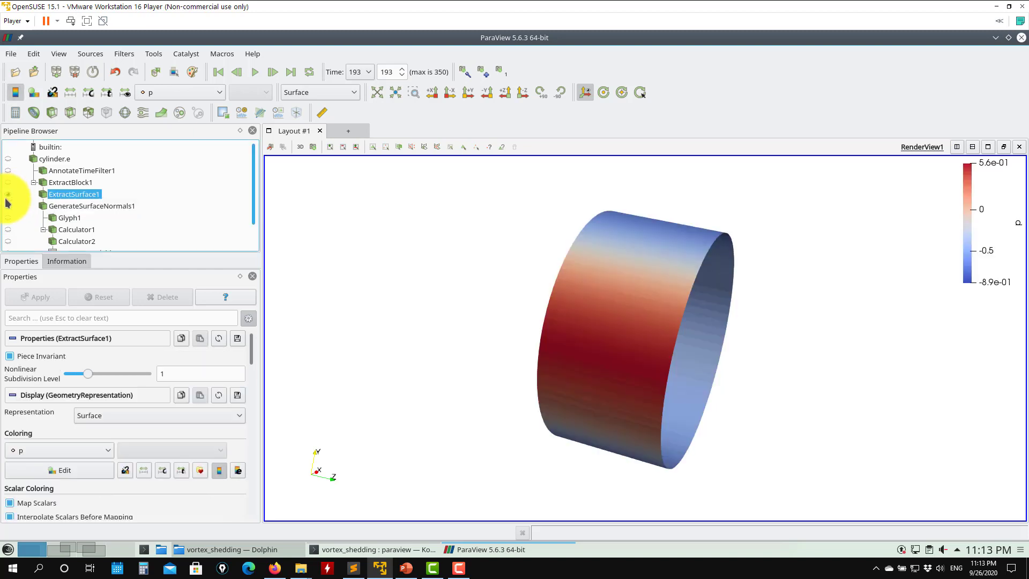
pyautogui.click(7, 196)
pyautogui.click(7, 207)
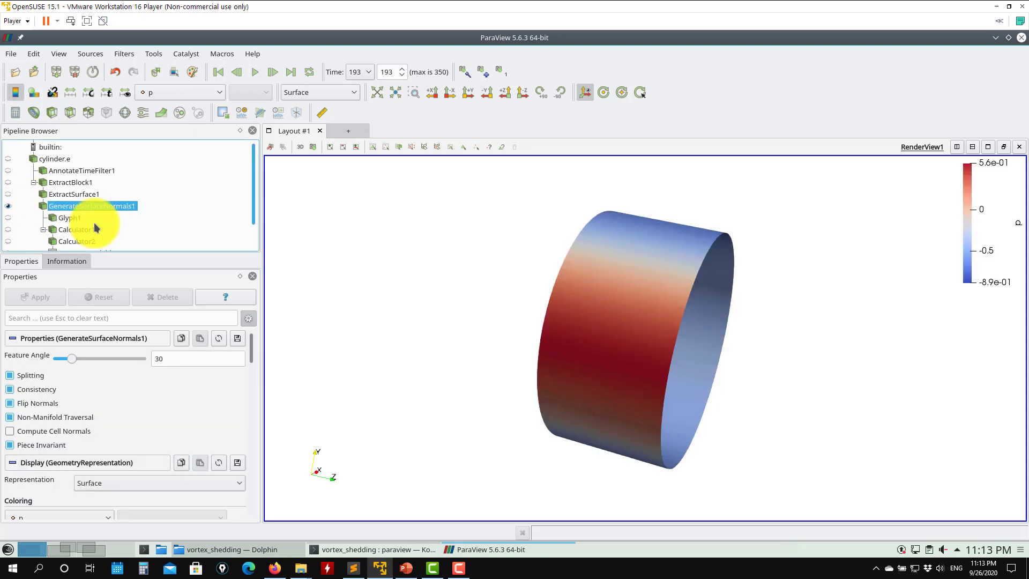
pyautogui.moveTo(666, 257); pyautogui.dragTo(651, 327)
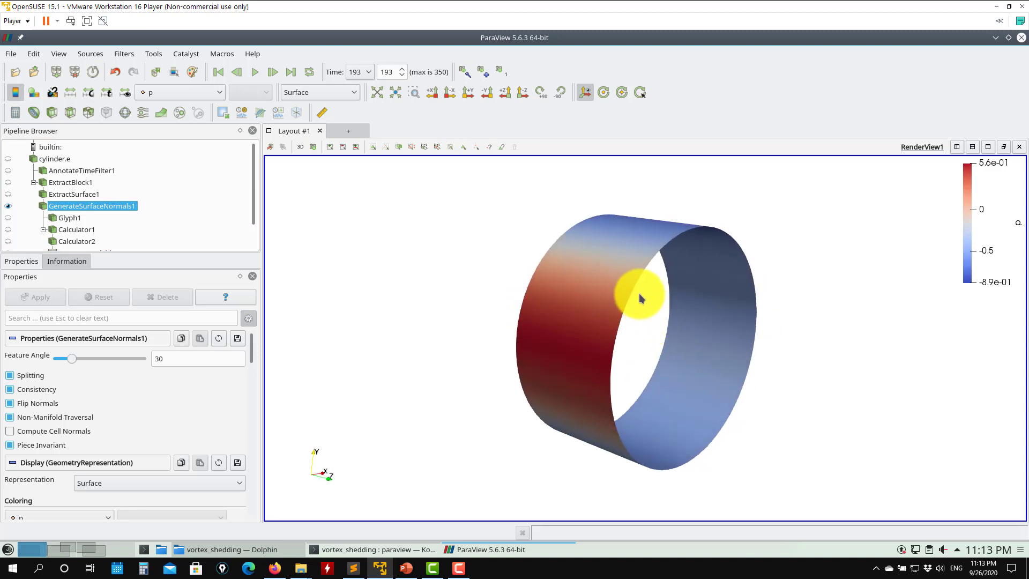
pyautogui.scroll(2, 533, 266)
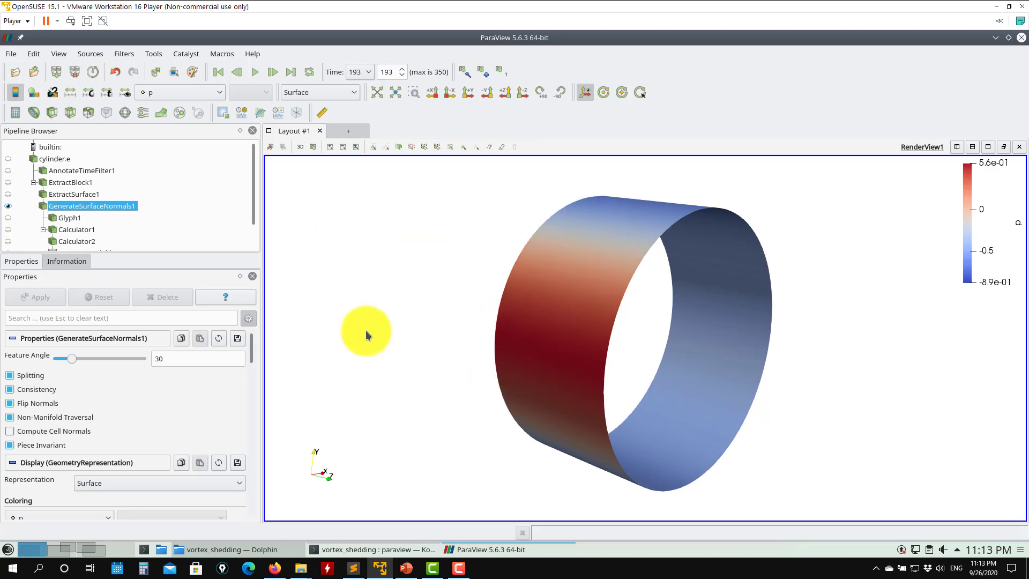
# - Keep GenerateSurfaceNormals1 colored by p, then select Glyph1 and make it visible
pyautogui.click(183, 91)
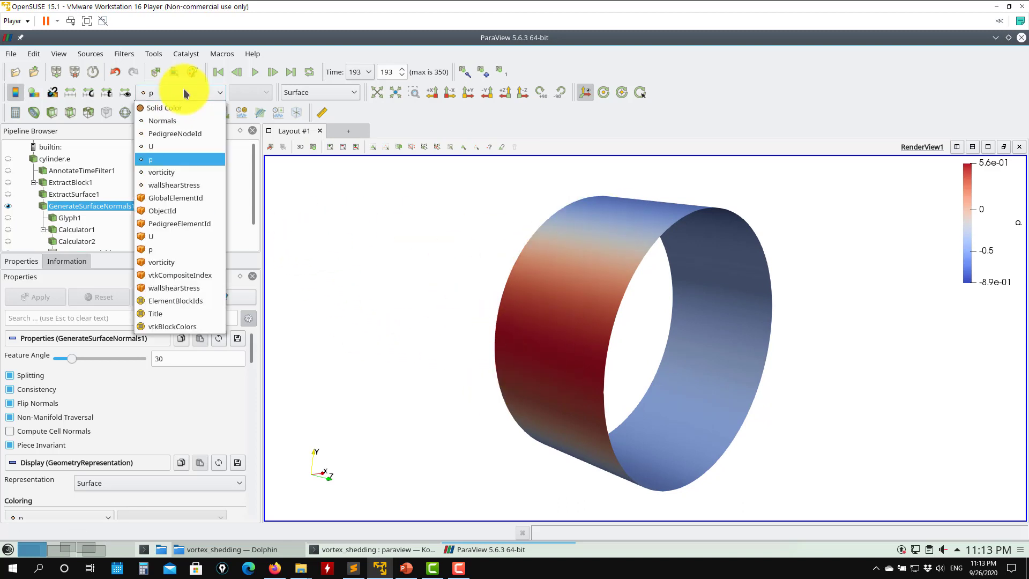
pyautogui.click(164, 162)
pyautogui.click(75, 218)
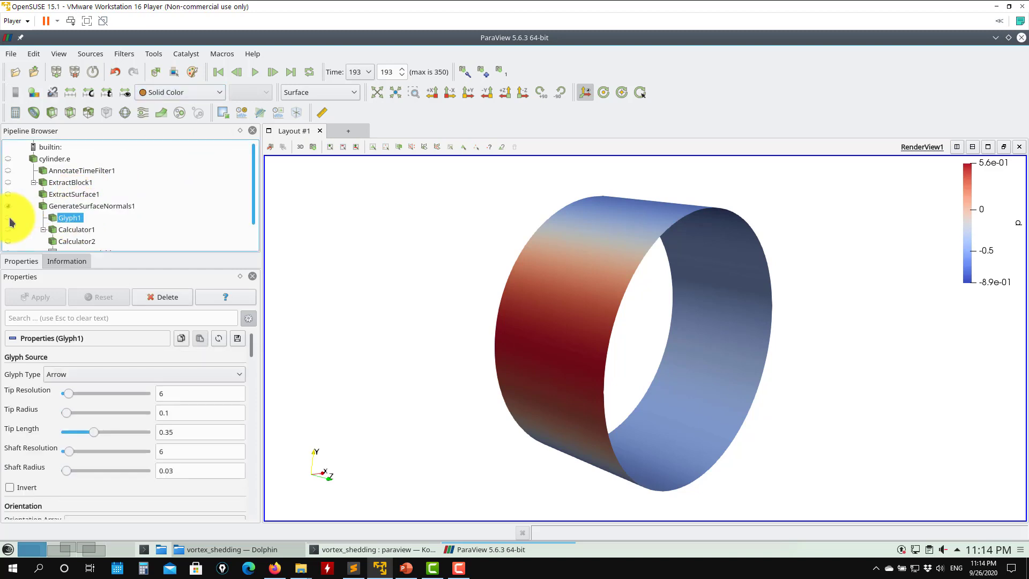
pyautogui.click(9, 218)
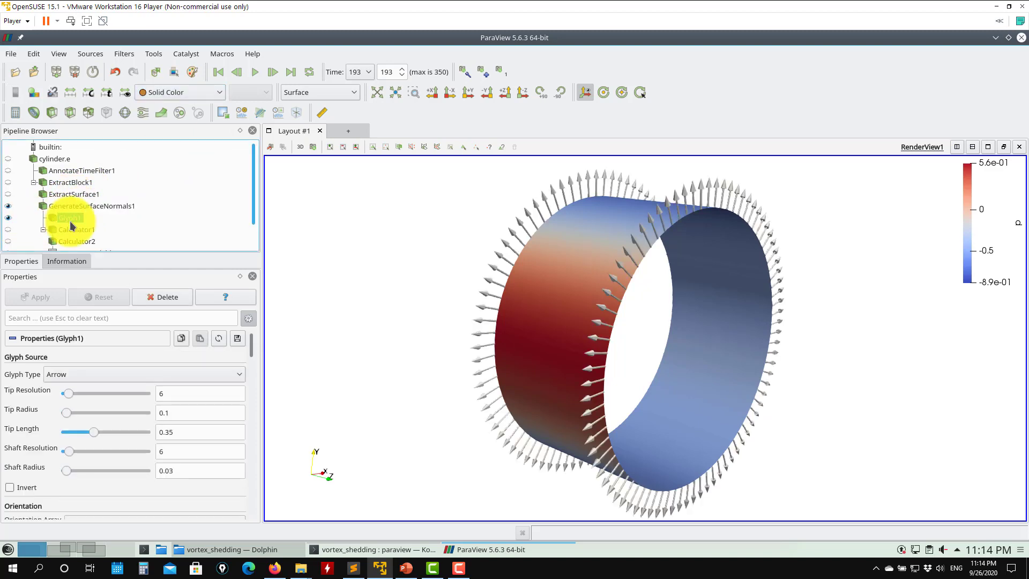
# - Set Glyph1's orientation array to U and apply
pyautogui.scroll(-4, 253, 347)
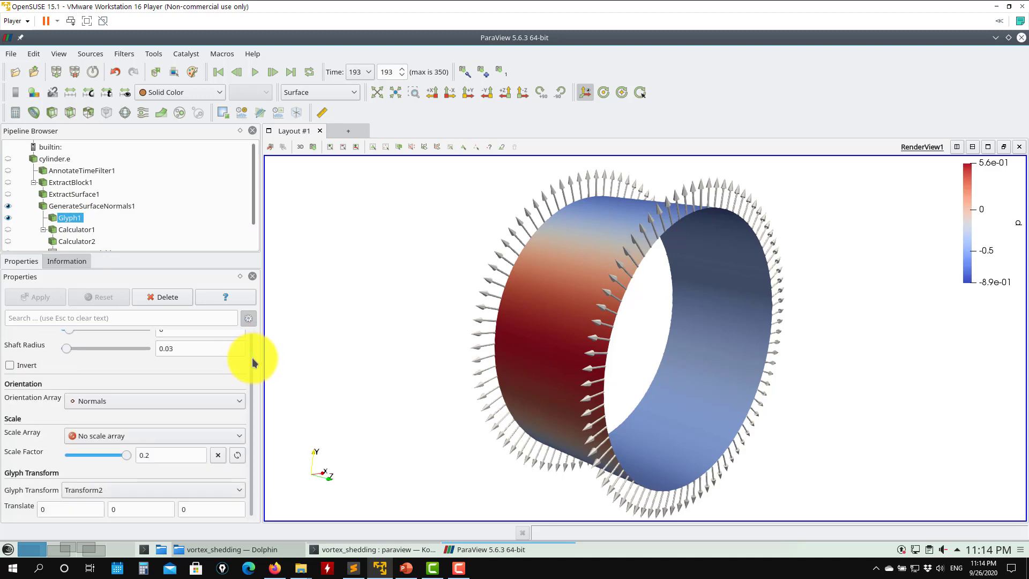
pyautogui.click(112, 402)
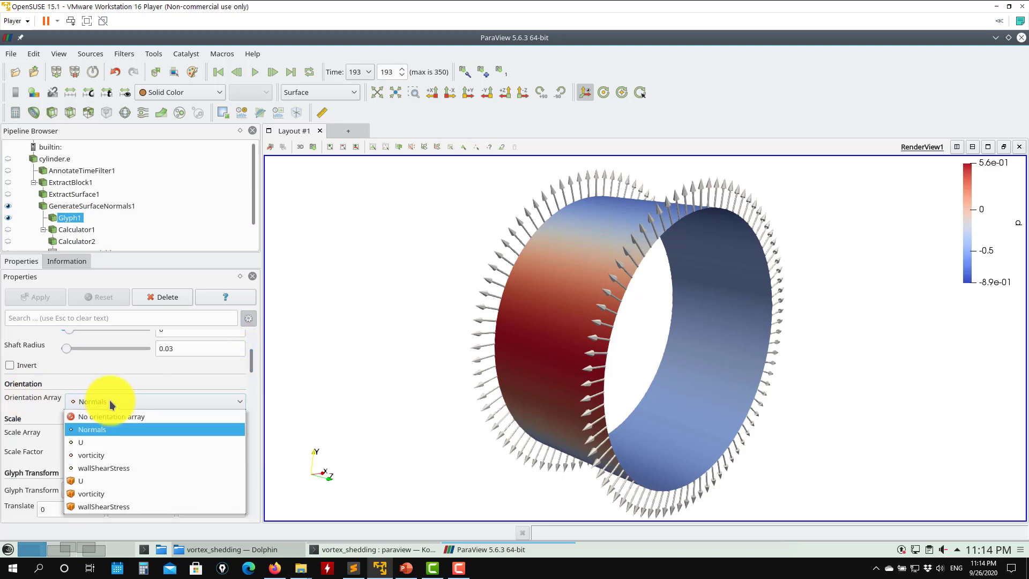
pyautogui.click(86, 442)
pyautogui.click(63, 298)
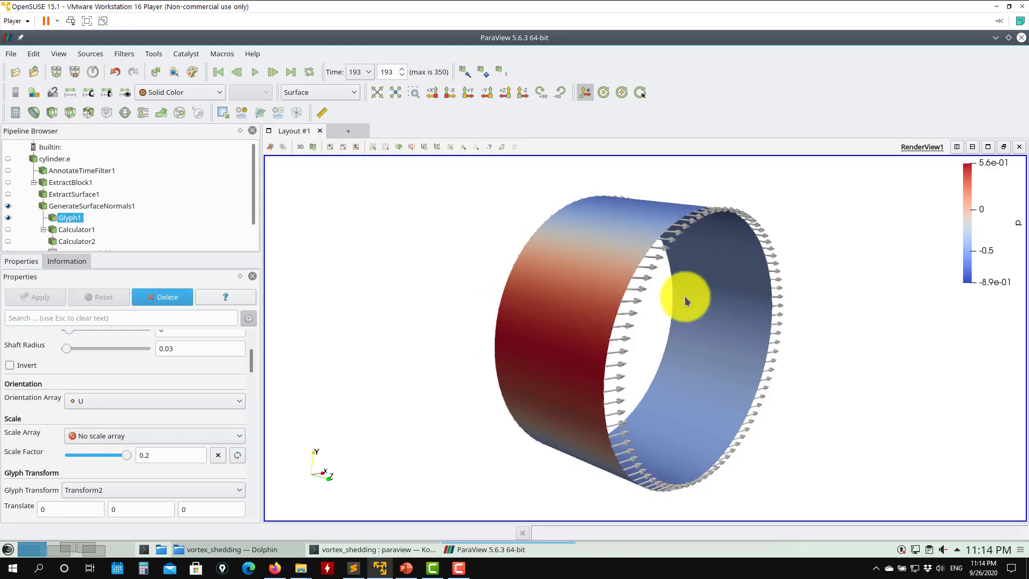
# - Set Glyph1's orientation array to Normals and apply
pyautogui.click(123, 403)
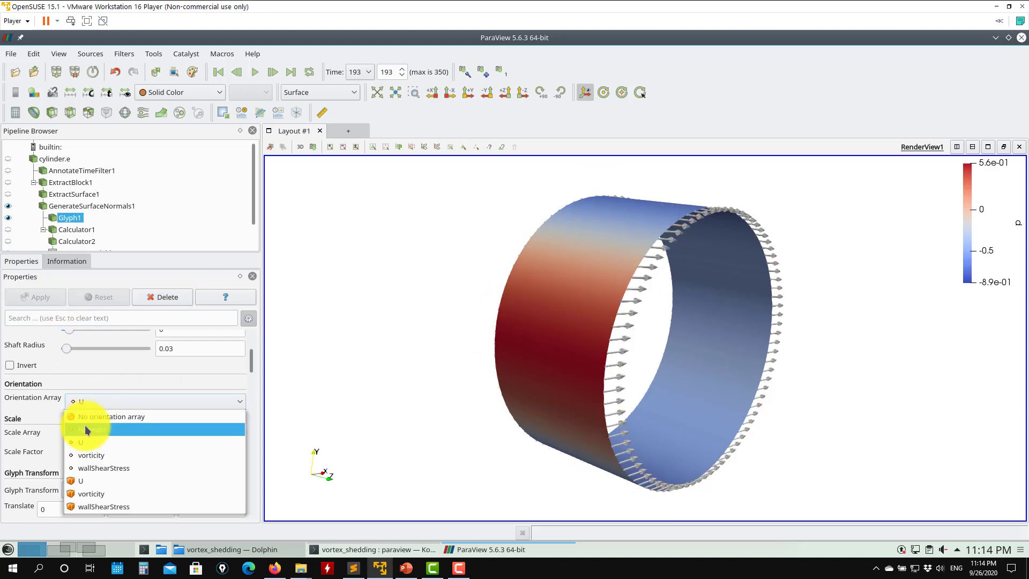
pyautogui.click(81, 421)
pyautogui.click(38, 295)
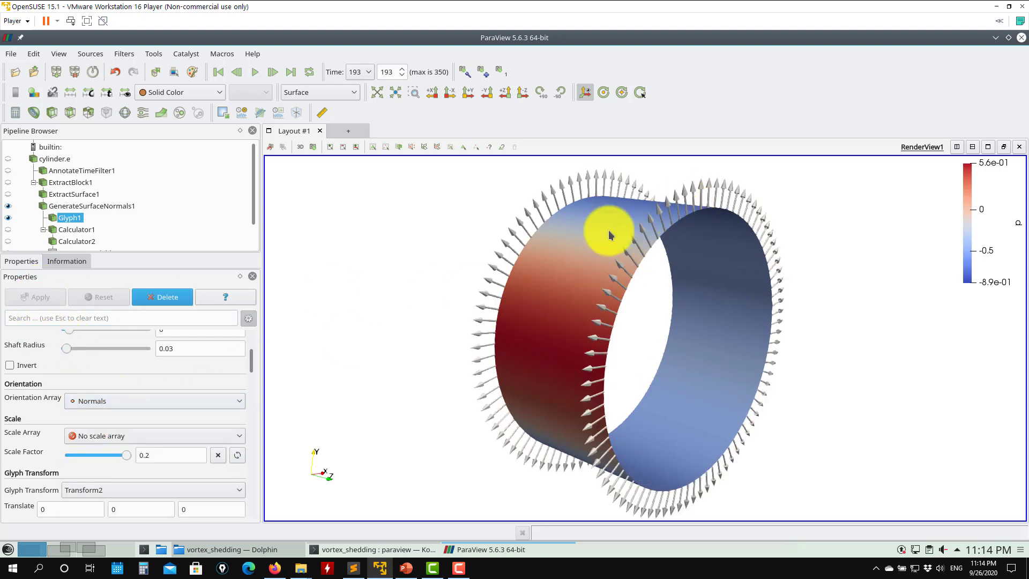
# - Enable Flip Normals on GenerateSurfaceNormals1 and apply
pyautogui.moveTo(250, 361)
pyautogui.mouseDown()
pyautogui.moveTo(255, 339)
pyautogui.moveTo(257, 348)
pyautogui.mouseUp()
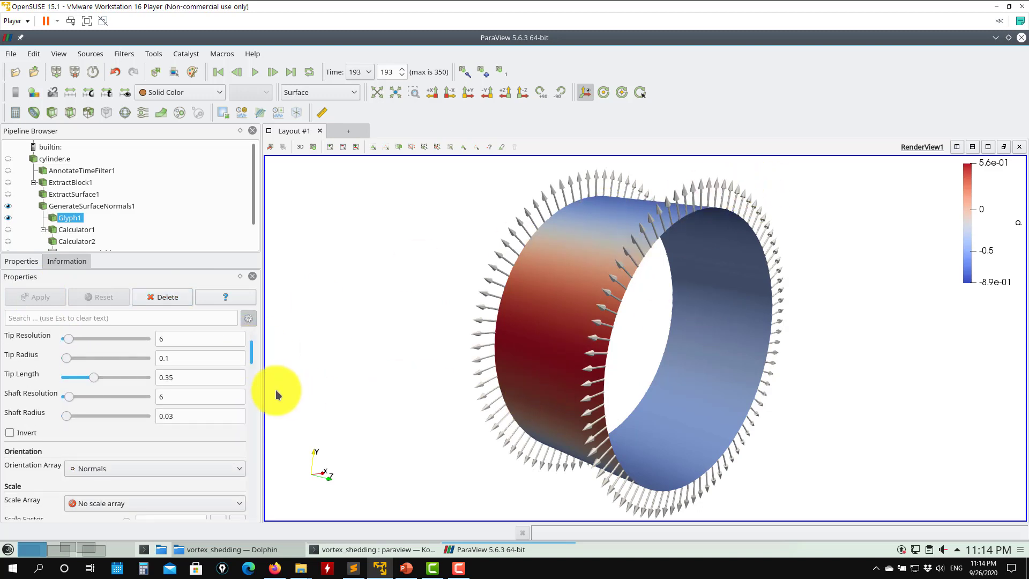
pyautogui.moveTo(255, 352)
pyautogui.mouseDown()
pyautogui.moveTo(262, 395)
pyautogui.moveTo(255, 339)
pyautogui.mouseUp()
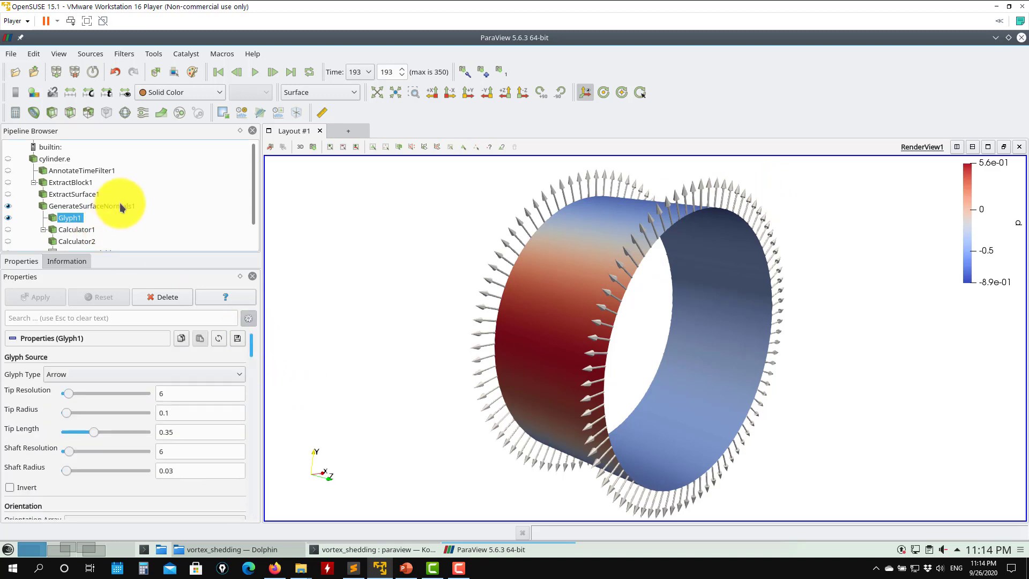
pyautogui.click(110, 206)
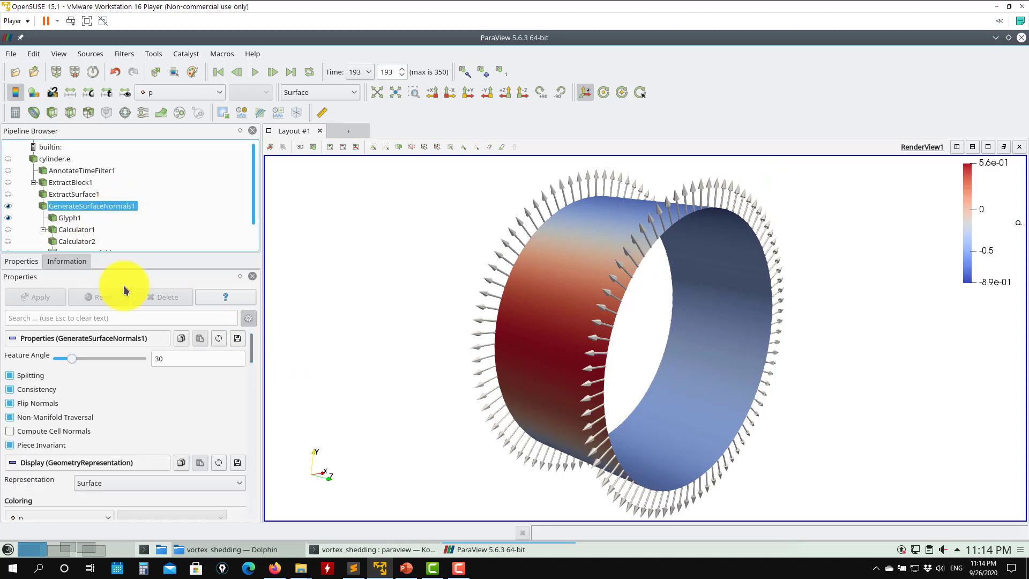
pyautogui.click(11, 404)
pyautogui.click(41, 299)
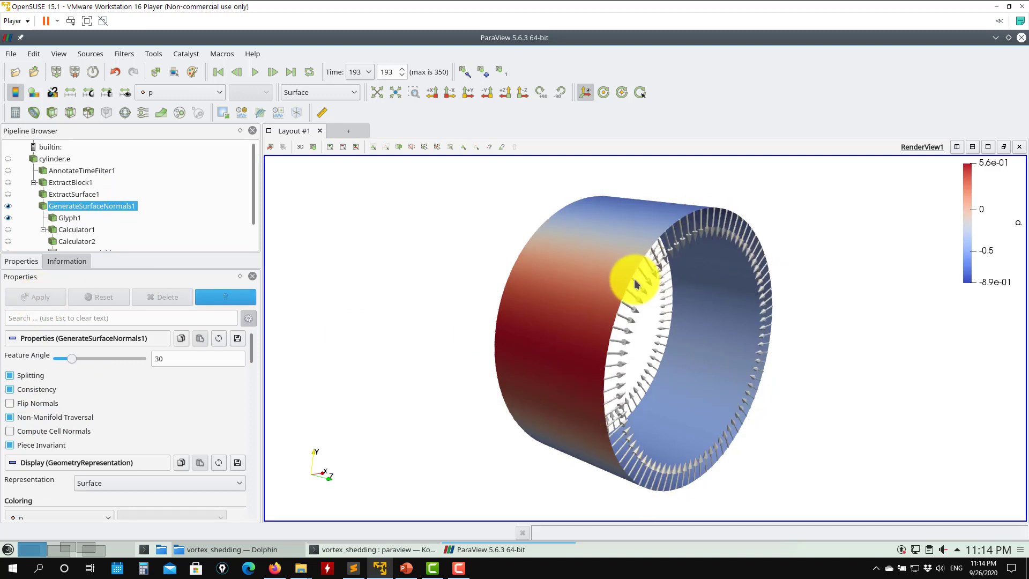
# - Turn Flip Normals off again on GenerateSurfaceNormals1 and apply
pyautogui.click(29, 402)
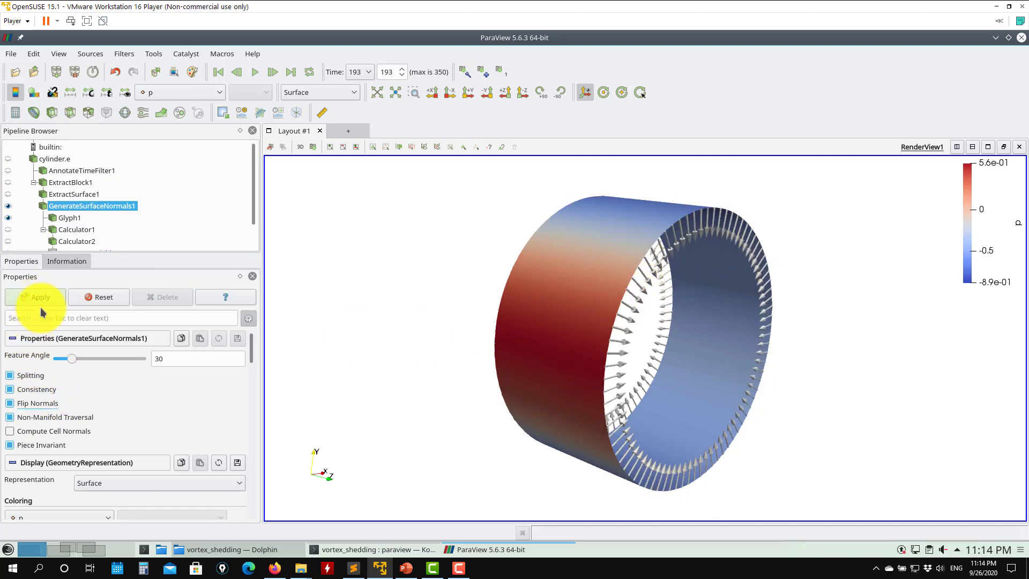
pyautogui.click(31, 298)
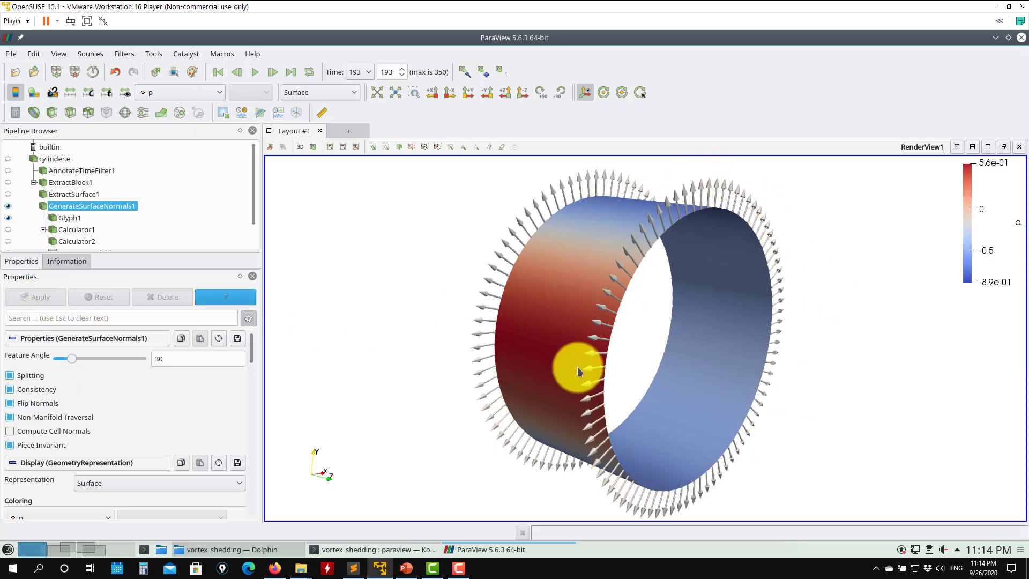
pyautogui.moveTo(583, 303); pyautogui.dragTo(675, 315)
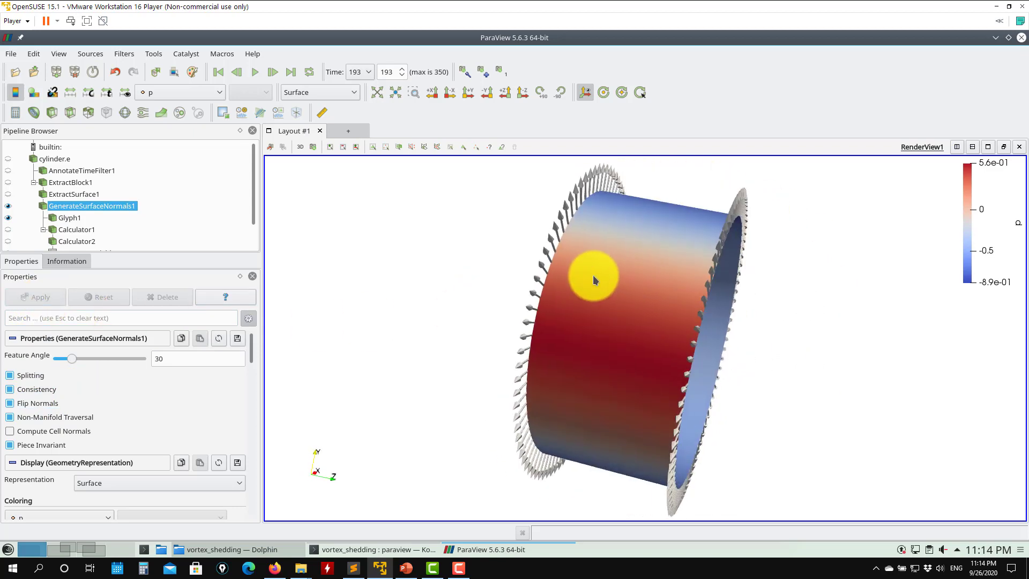
pyautogui.moveTo(595, 278); pyautogui.dragTo(663, 230)
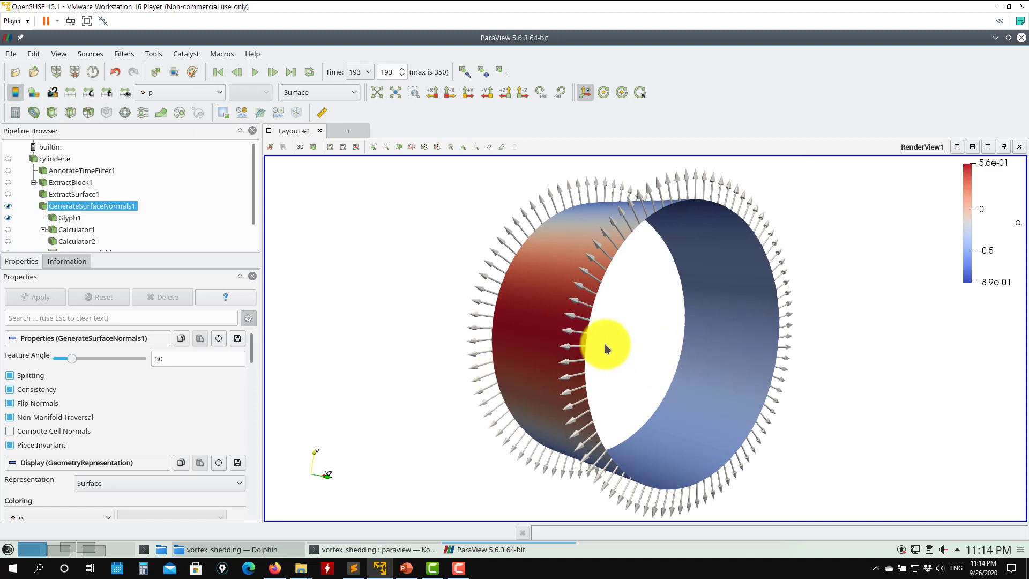
pyautogui.moveTo(606, 344); pyautogui.dragTo(574, 280)
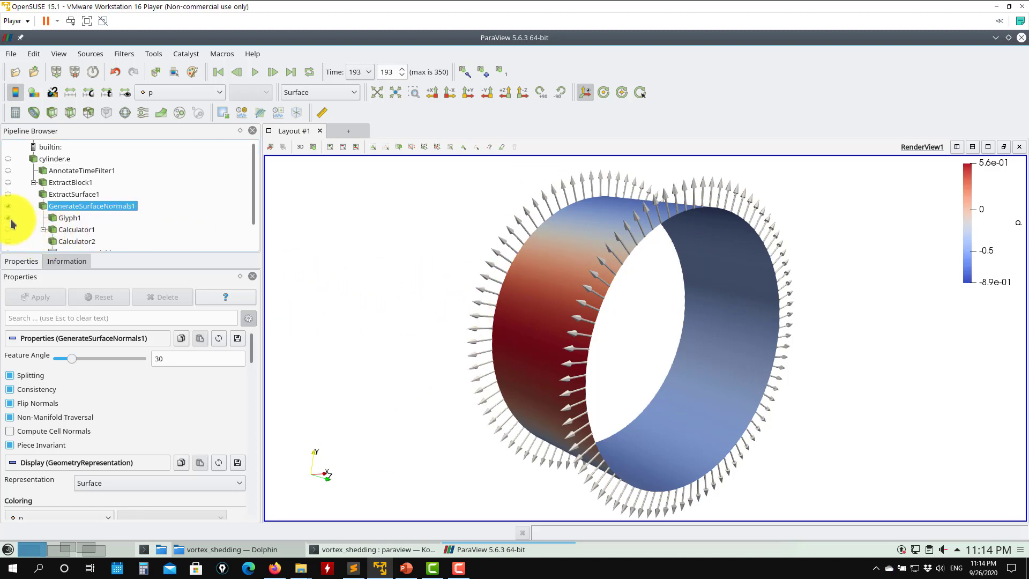
# - Select Calculator1 and make it visible so the cylinder is colored by lift
pyautogui.click(68, 231)
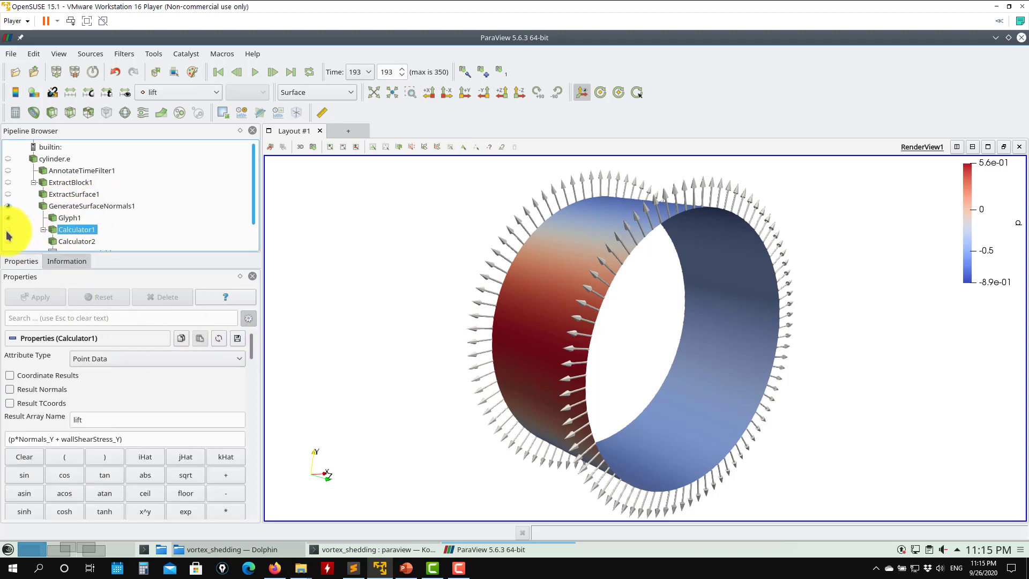
pyautogui.click(7, 230)
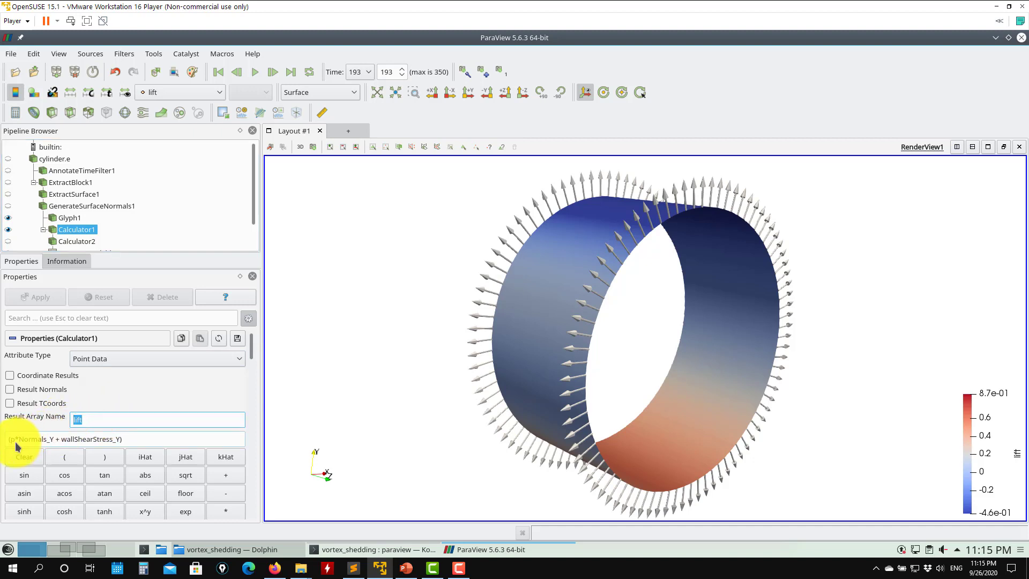
pyautogui.moveTo(8, 444); pyautogui.dragTo(6, 444)
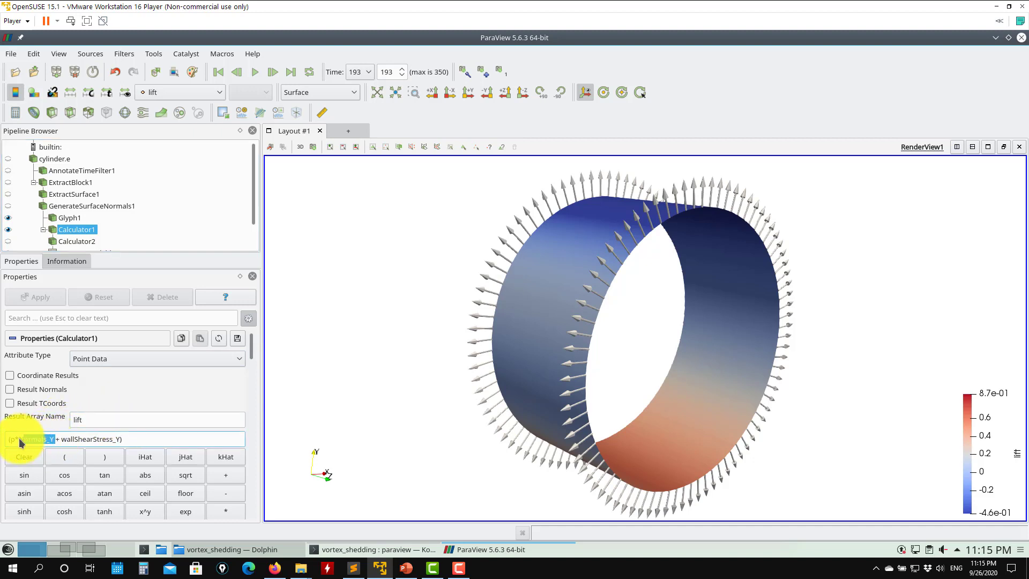
pyautogui.moveTo(512, 429); pyautogui.dragTo(432, 420)
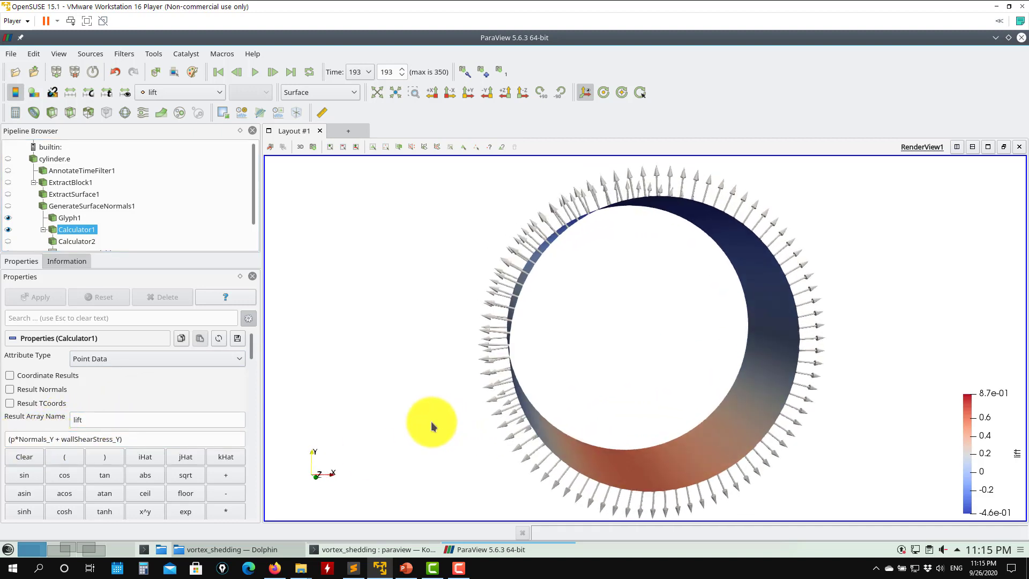
# - Examine Glyph1's properties while orbiting the cylinder
pyautogui.click(108, 218)
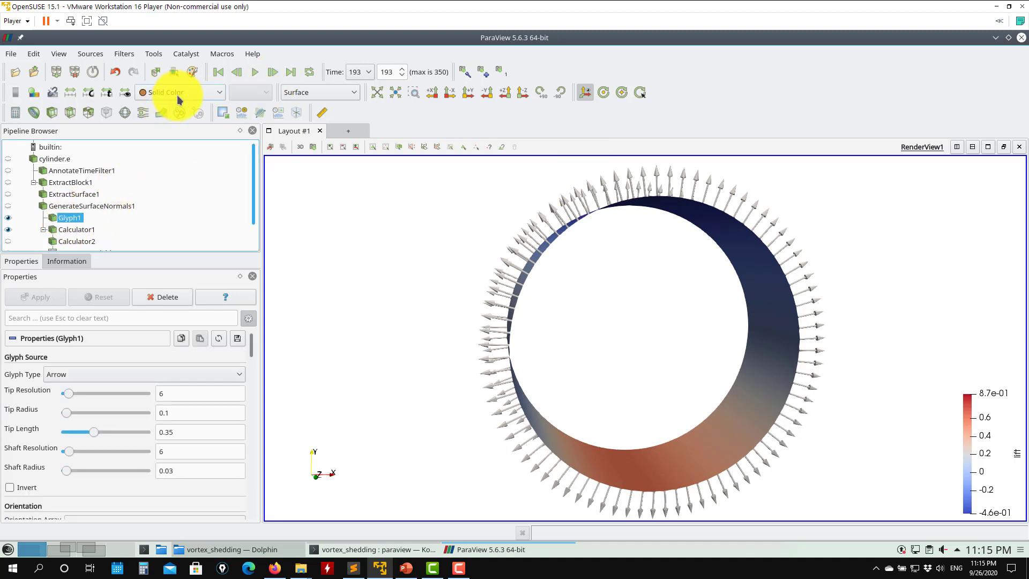
pyautogui.scroll(-5, 248, 360)
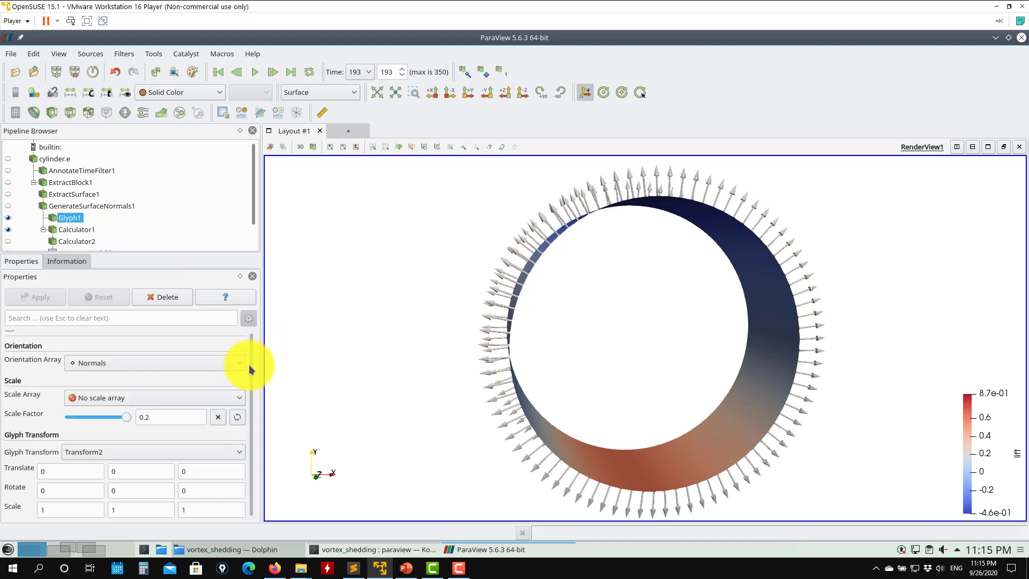
pyautogui.scroll(5, 248, 334)
pyautogui.scroll(-3, 255, 358)
pyautogui.scroll(-1, 255, 359)
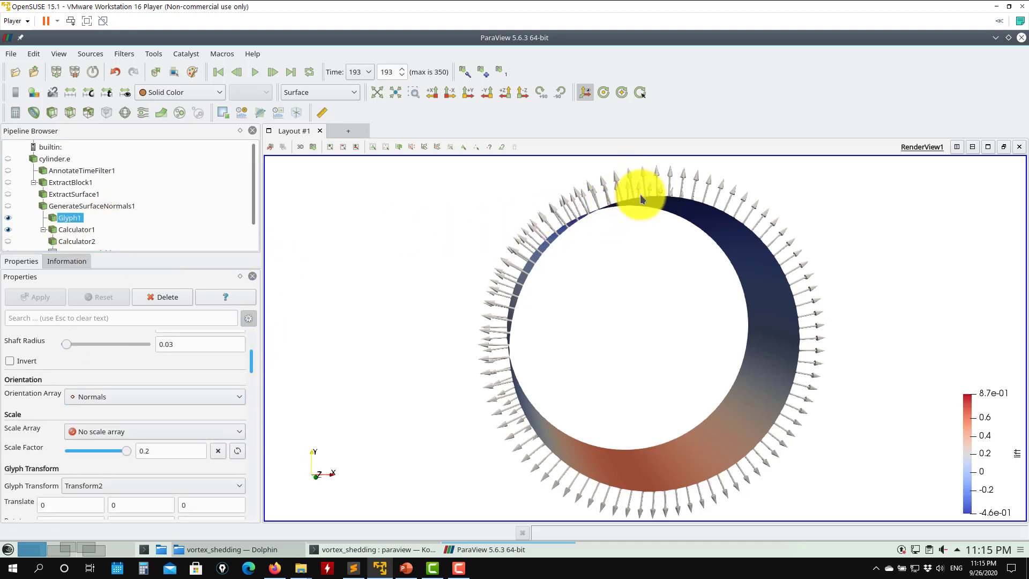
pyautogui.moveTo(588, 257); pyautogui.dragTo(534, 274)
# - Play the animation forward to time 226 while orbiting Calculator1's lift-colored cylinder
pyautogui.click(72, 229)
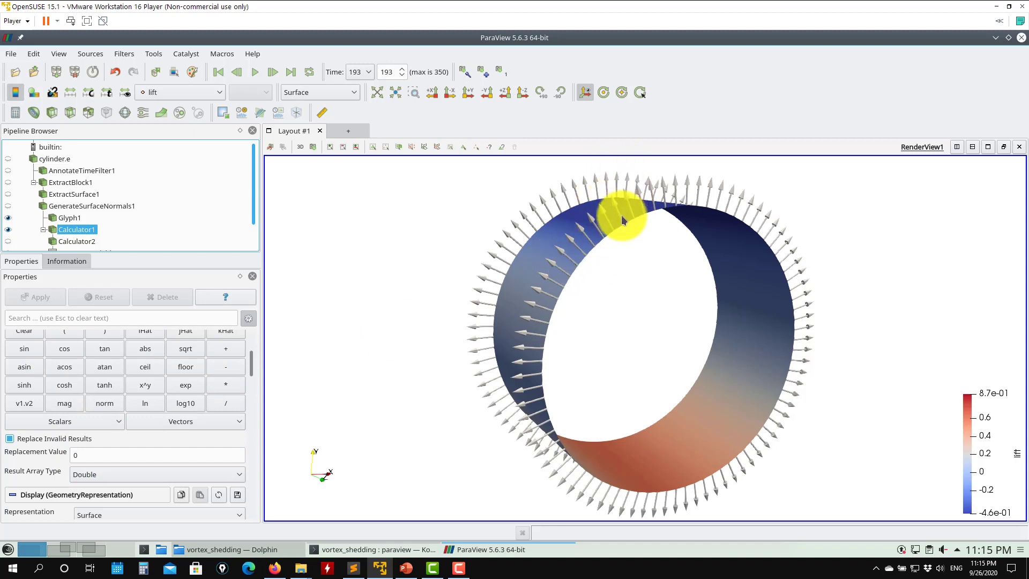
pyautogui.moveTo(523, 280); pyautogui.dragTo(647, 290)
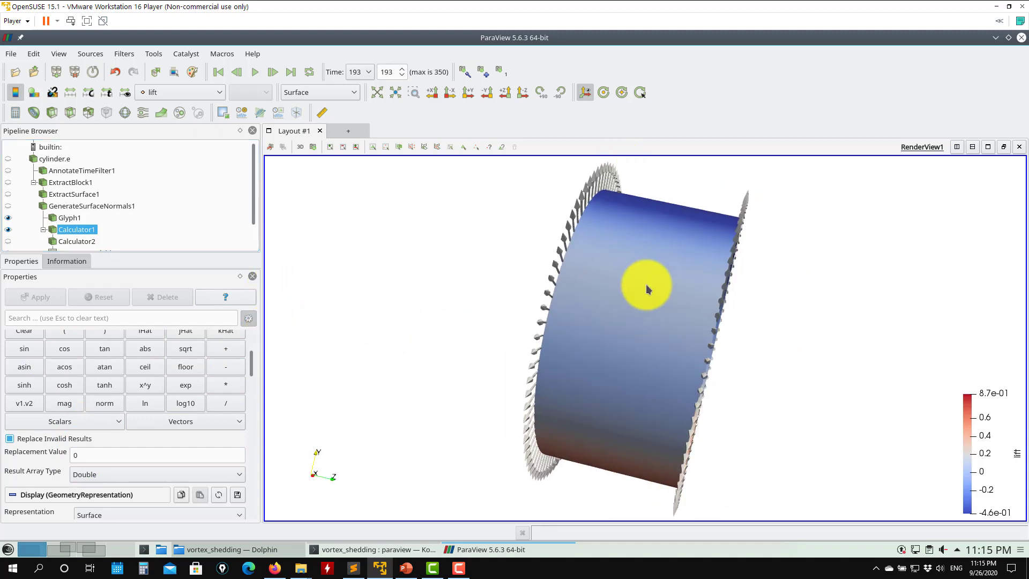
pyautogui.moveTo(936, 407); pyautogui.dragTo(718, 281)
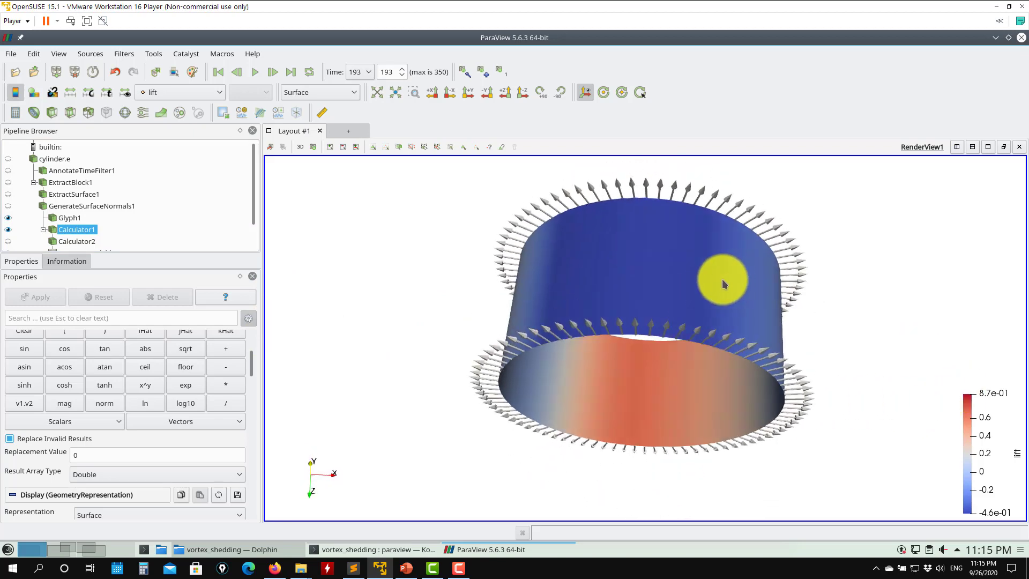
pyautogui.moveTo(685, 248); pyautogui.dragTo(687, 352)
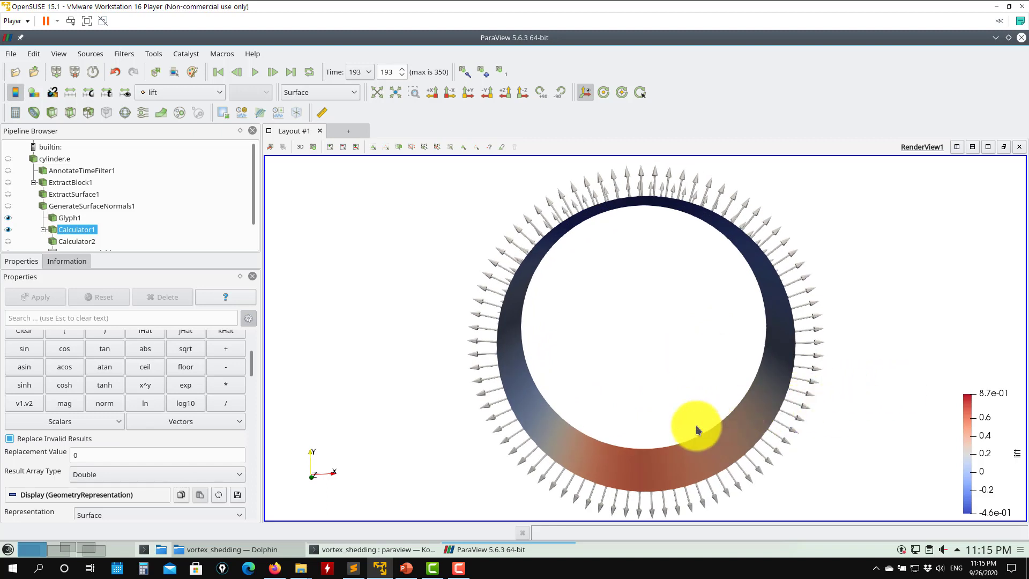
pyautogui.moveTo(581, 354); pyautogui.dragTo(616, 364)
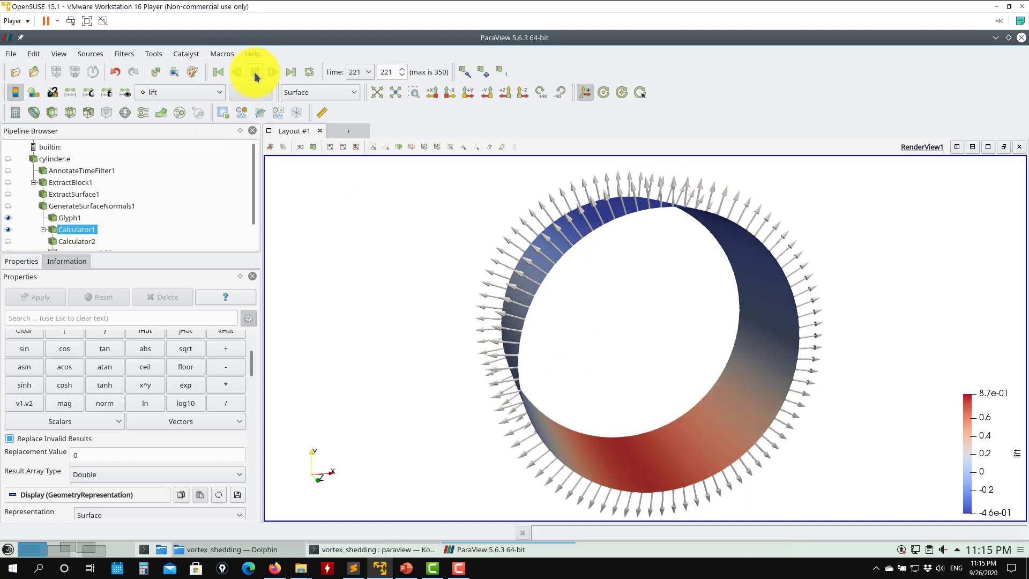
pyautogui.click(254, 71)
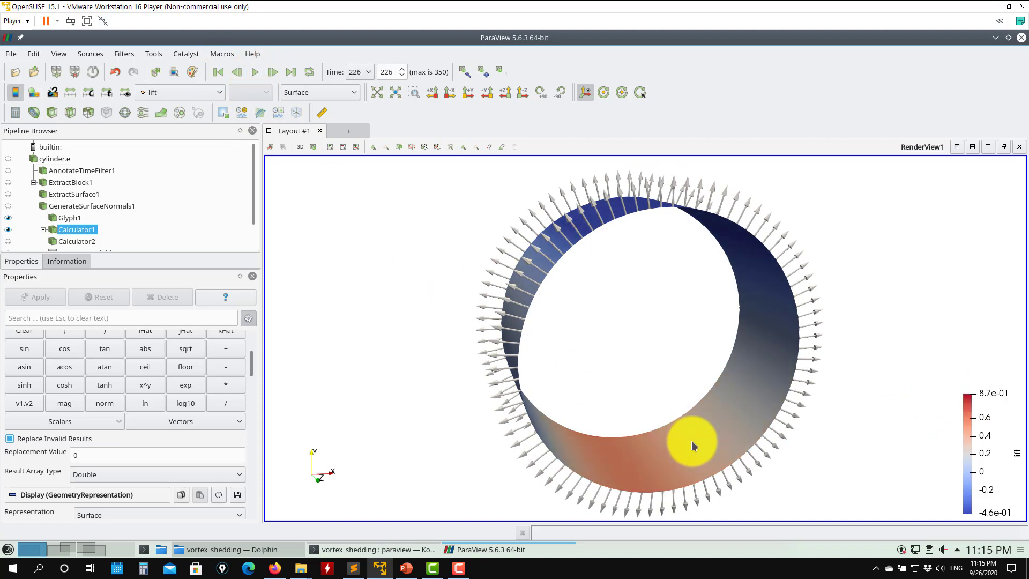
pyautogui.moveTo(691, 437); pyautogui.dragTo(637, 288)
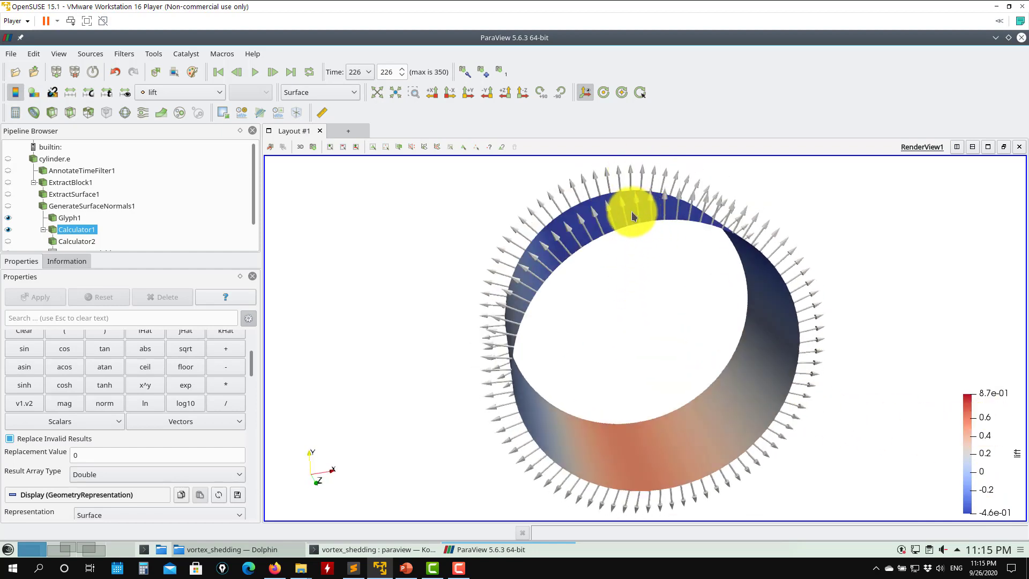
pyautogui.moveTo(634, 355); pyautogui.dragTo(639, 376)
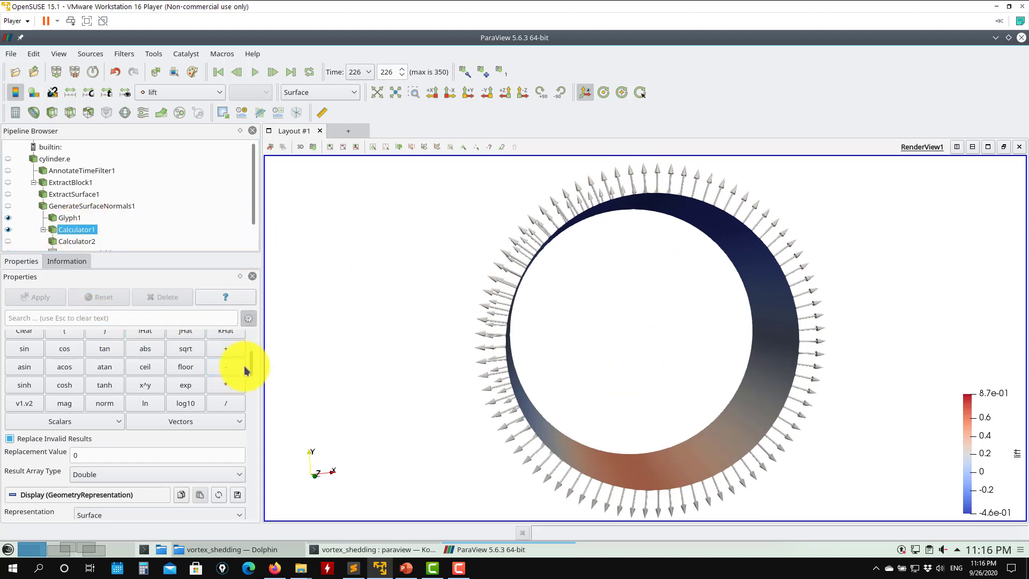
# - Set Calculator1's expression to (p*Normals_Y + 0*wallShearStress_Y) and apply
pyautogui.scroll(4, 248, 351)
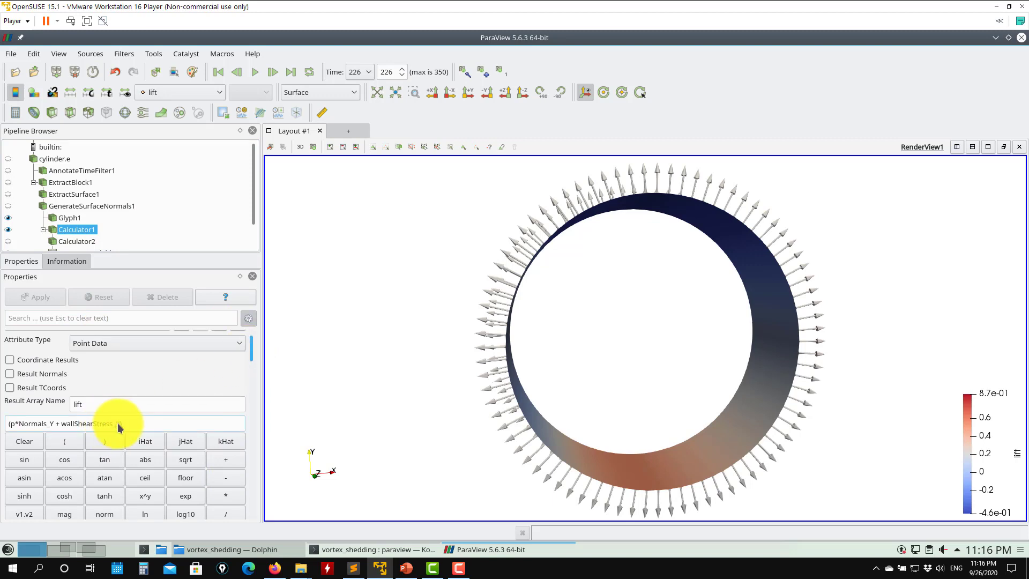
pyautogui.moveTo(115, 423); pyautogui.dragTo(63, 426)
pyautogui.click(62, 426)
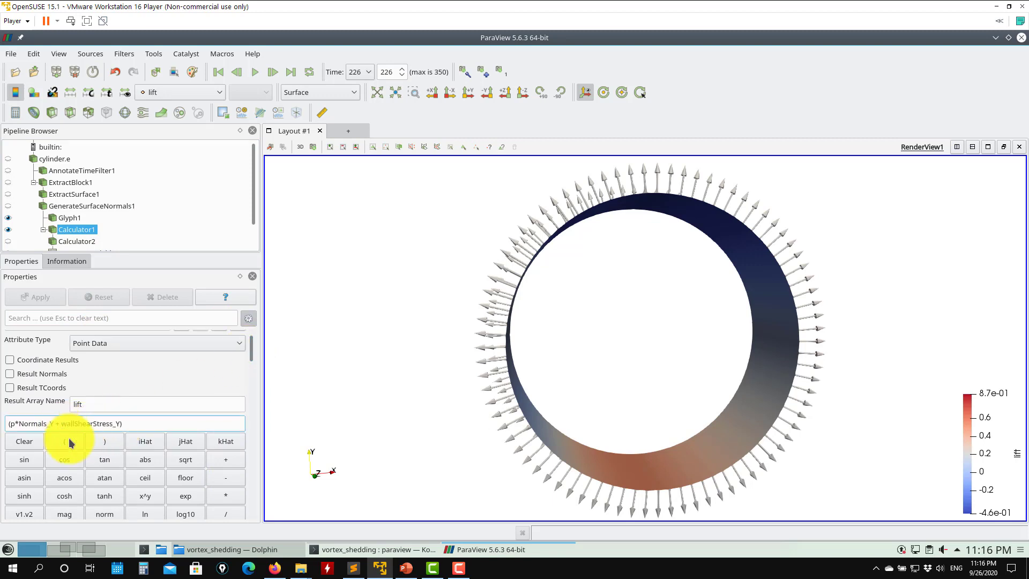
pyautogui.write('0*')
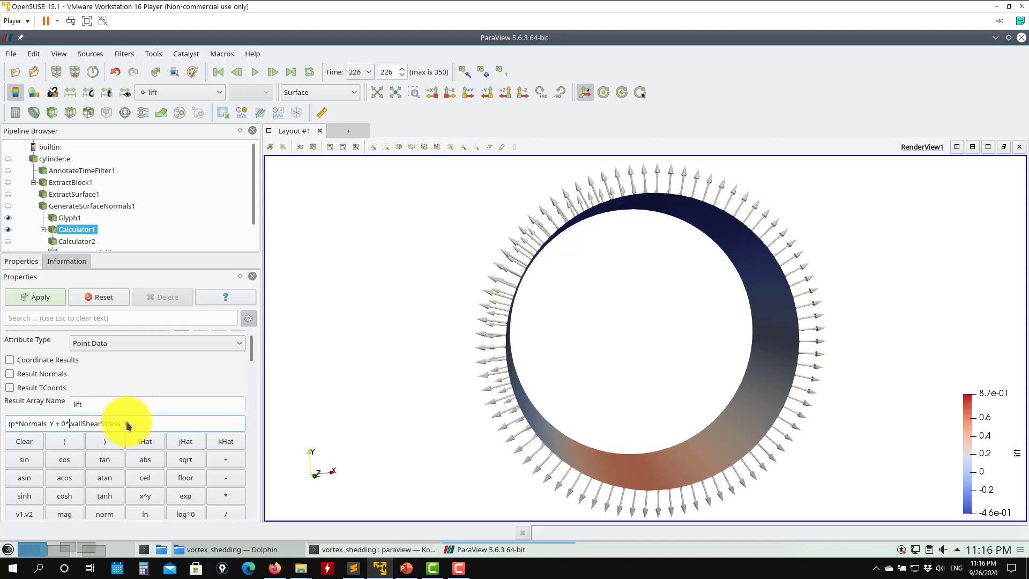
pyautogui.moveTo(127, 425); pyautogui.dragTo(70, 428)
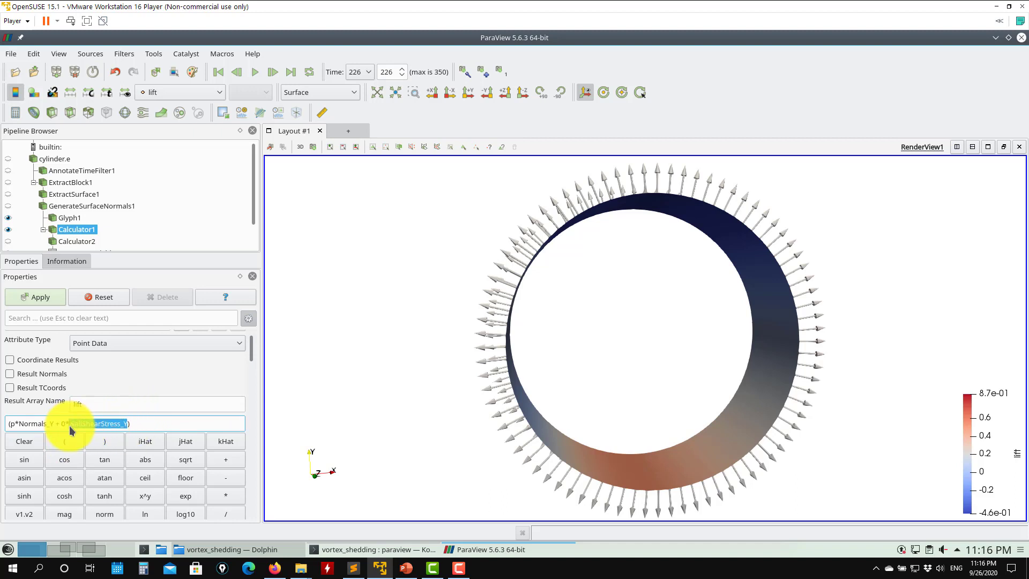
pyautogui.click(40, 301)
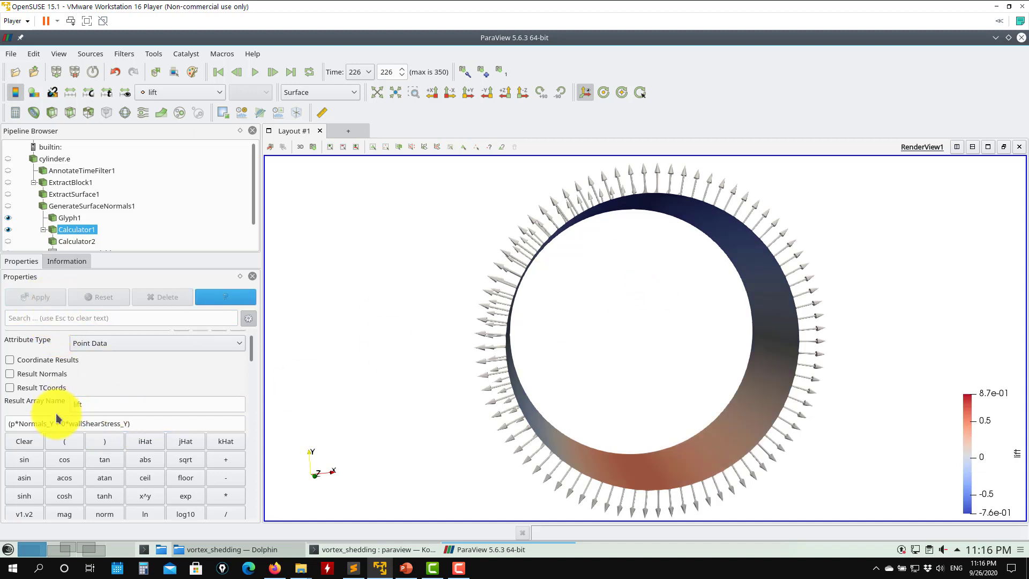
# - Remove the 0* factor from Calculator1's expression and apply
pyautogui.click(68, 424)
pyautogui.press('BackSpace')
pyautogui.press('BackSpace')
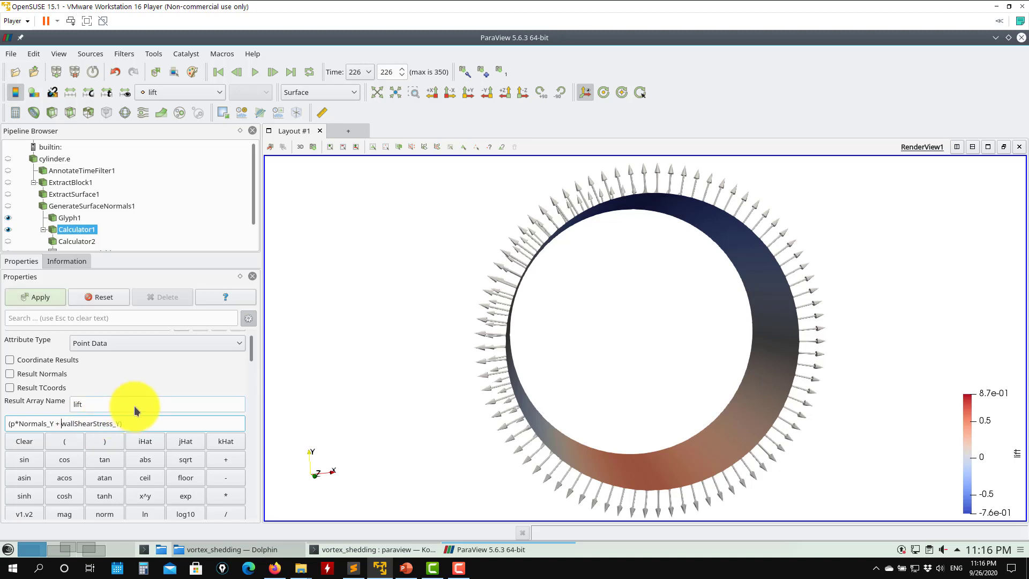
pyautogui.click(54, 299)
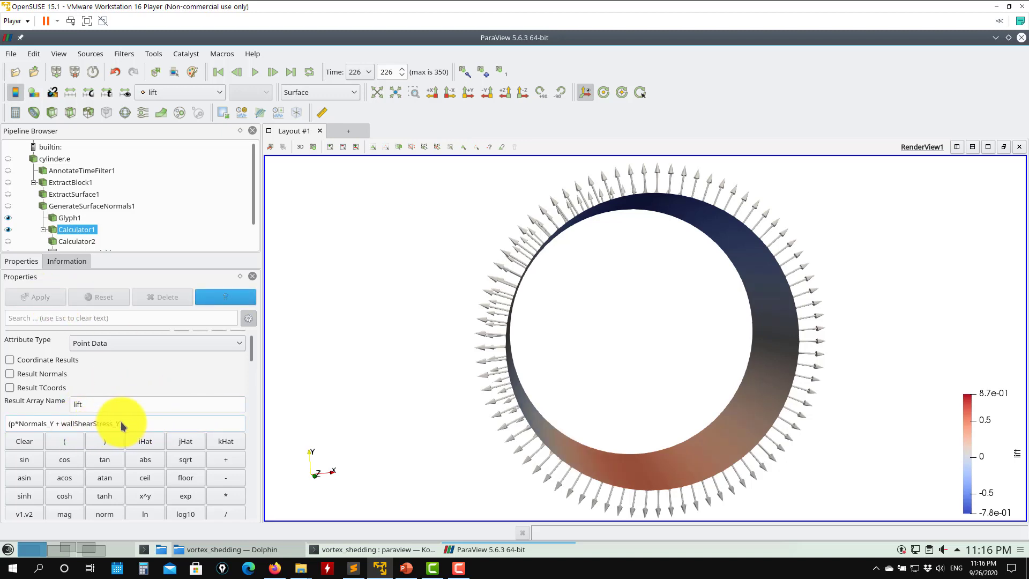
pyautogui.moveTo(122, 425); pyautogui.dragTo(53, 429)
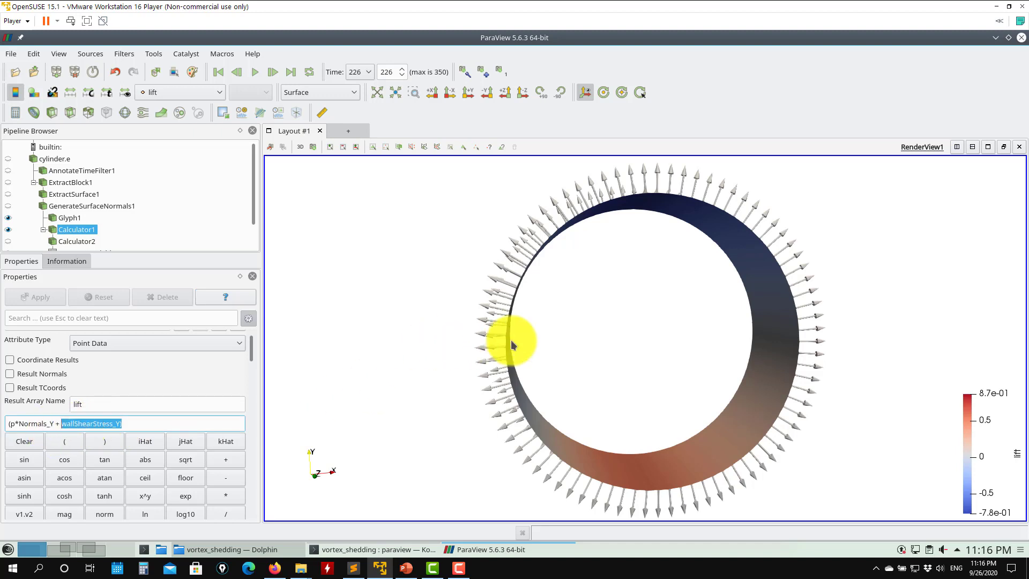
pyautogui.moveTo(509, 340); pyautogui.dragTo(597, 338)
pyautogui.scroll(-1, 29, 240)
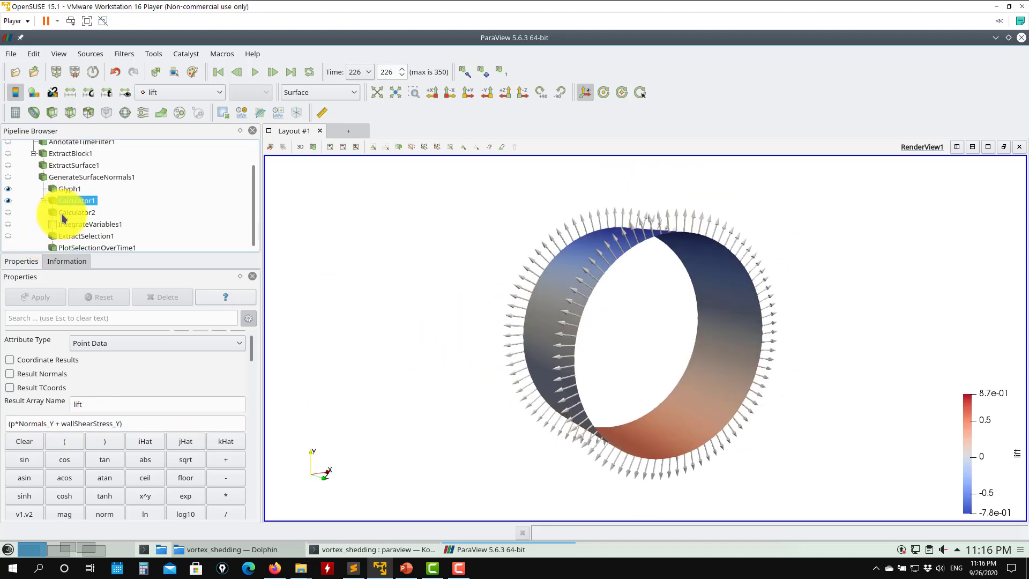
# - Show Calculator2's drag-colored cylinder in place of Calculator1's
pyautogui.click(69, 213)
pyautogui.click(8, 212)
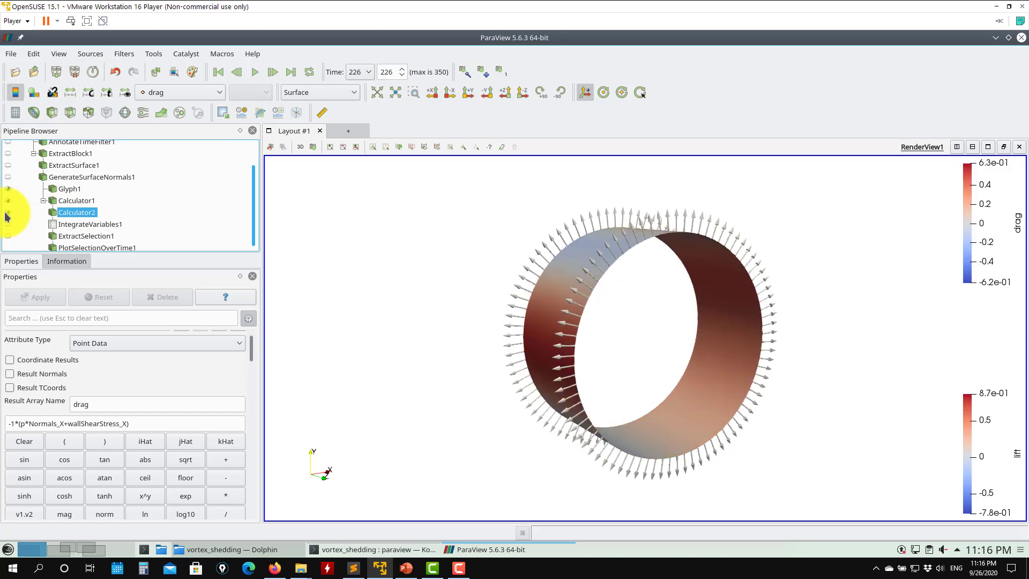
pyautogui.click(8, 200)
pyautogui.moveTo(650, 262); pyautogui.dragTo(615, 248)
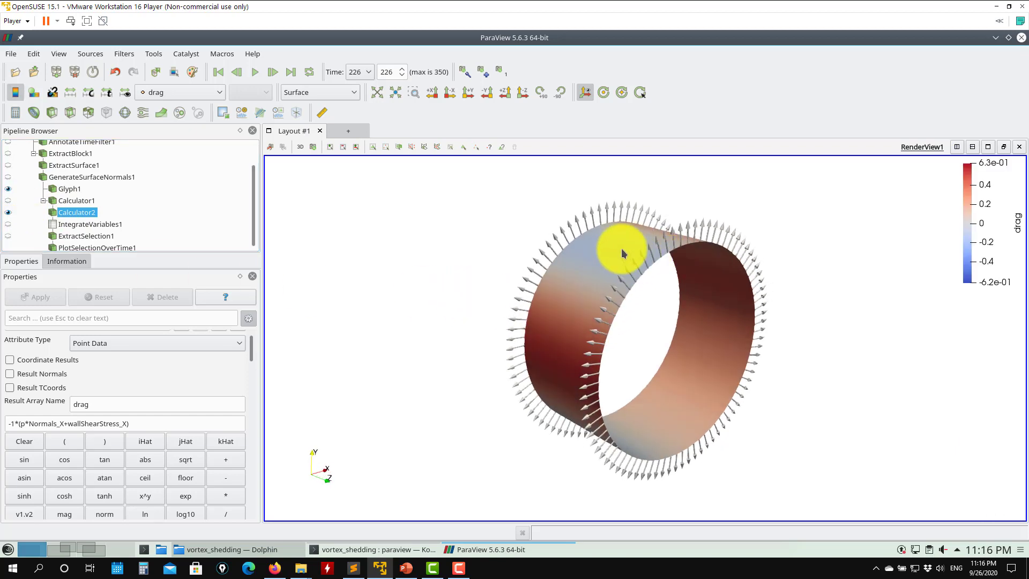
pyautogui.moveTo(574, 355)
pyautogui.mouseDown()
pyautogui.moveTo(436, 332)
pyautogui.moveTo(353, 333)
pyautogui.moveTo(588, 328)
pyautogui.moveTo(509, 321)
pyautogui.moveTo(573, 339)
pyautogui.mouseUp()
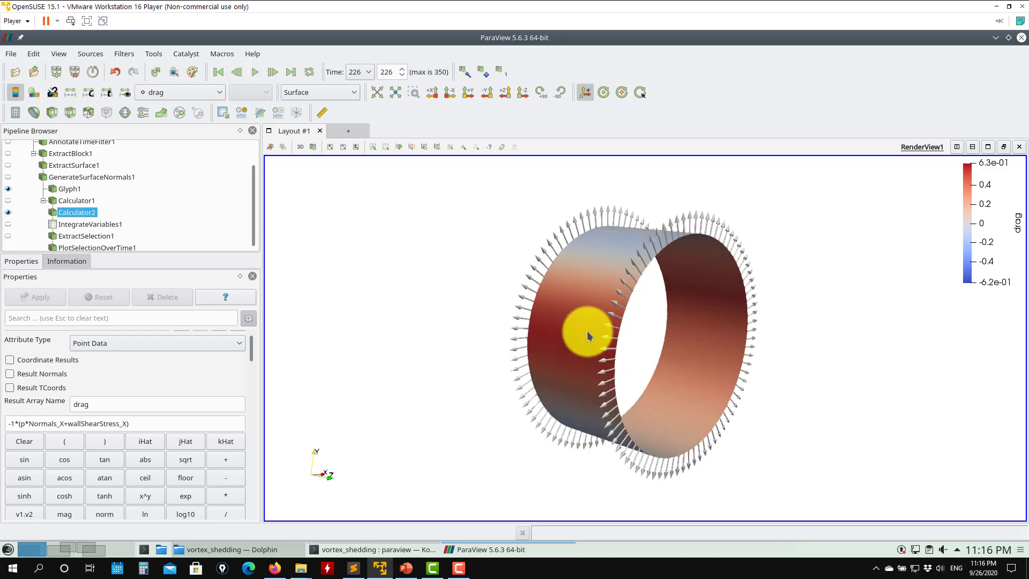
pyautogui.moveTo(815, 287); pyautogui.dragTo(707, 231)
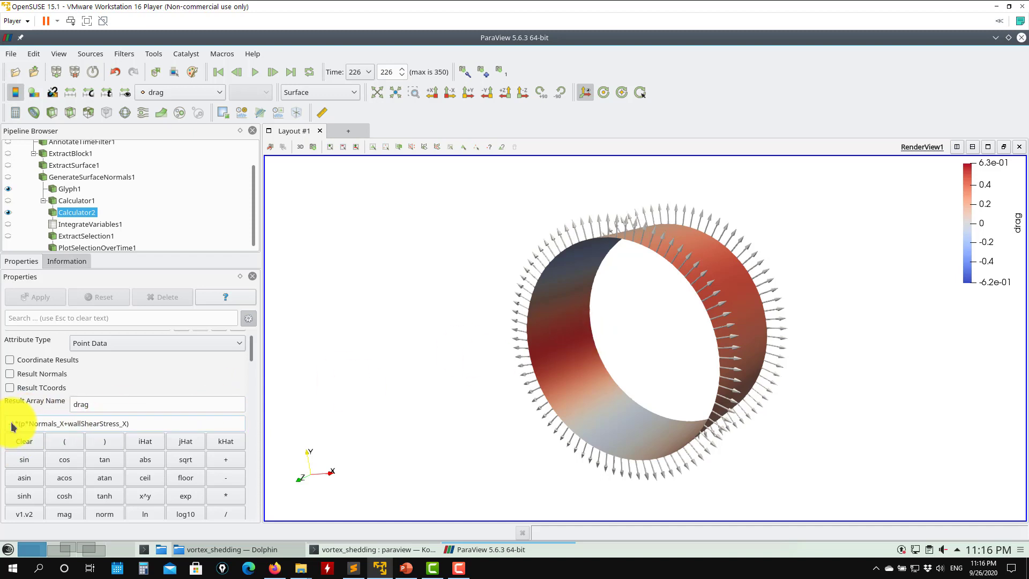
# - Remove the leading minus sign from Calculator2's drag expression and apply
pyautogui.moveTo(11, 422); pyautogui.dragTo(1, 424)
pyautogui.press('BackSpace')
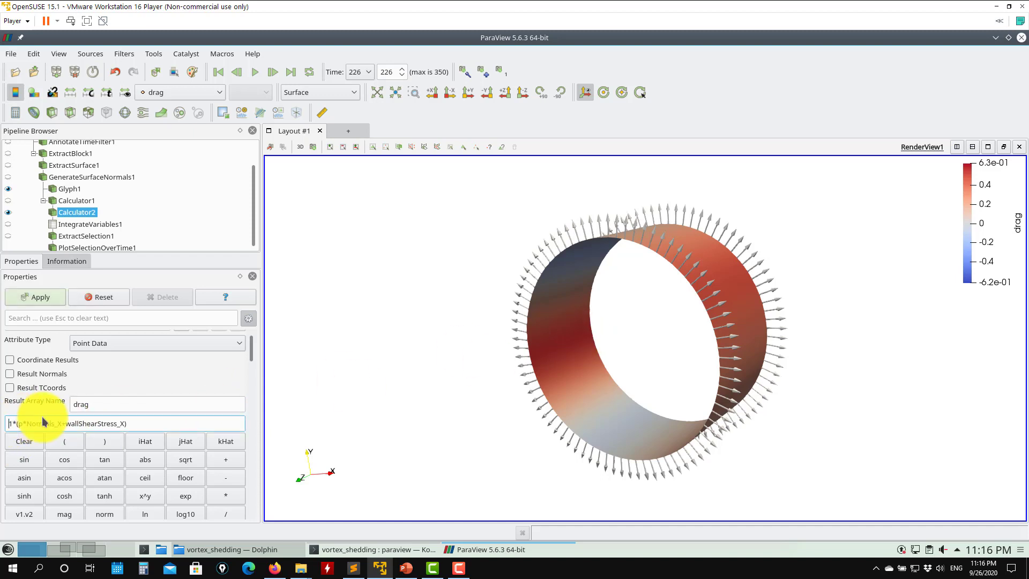
pyautogui.click(36, 296)
pyautogui.moveTo(445, 345); pyautogui.dragTo(785, 325)
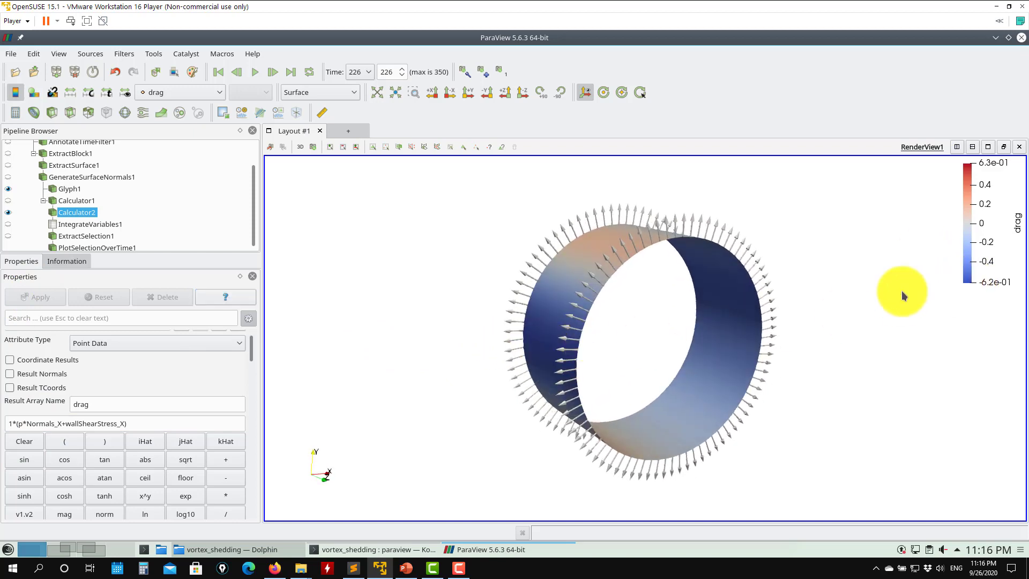
pyautogui.moveTo(574, 344); pyautogui.dragTo(585, 388)
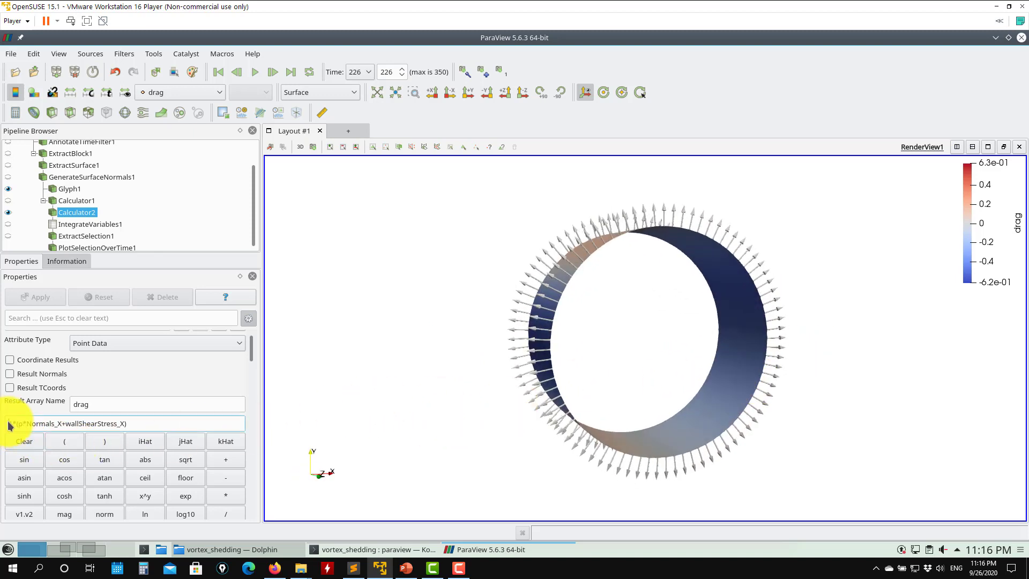
# - Restore the minus sign so Calculator2's expression reads -1*(p*Normals_X+wallShearStress_X) and apply
pyautogui.write('-')
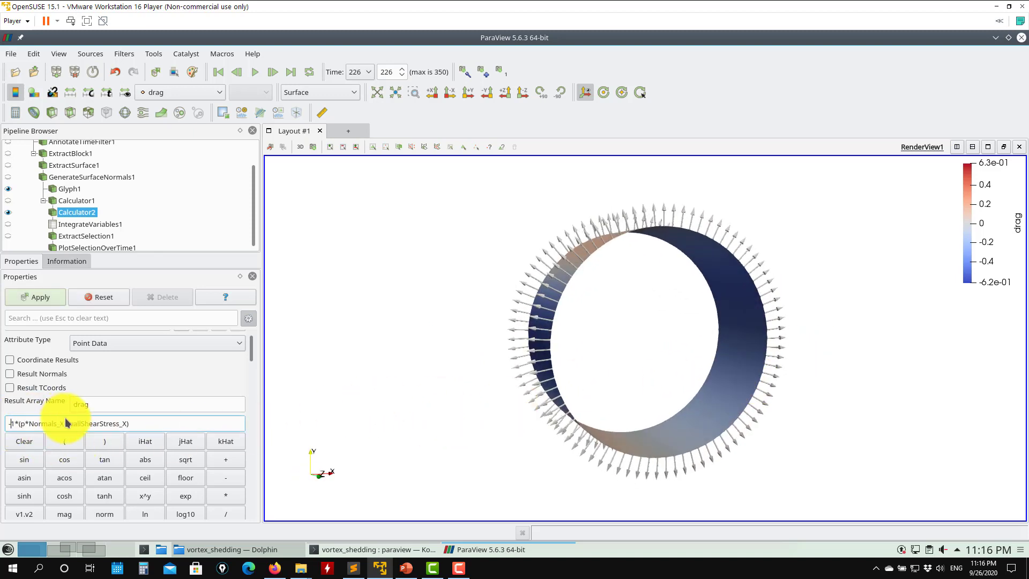
pyautogui.click(40, 297)
pyautogui.moveTo(523, 332); pyautogui.dragTo(471, 321)
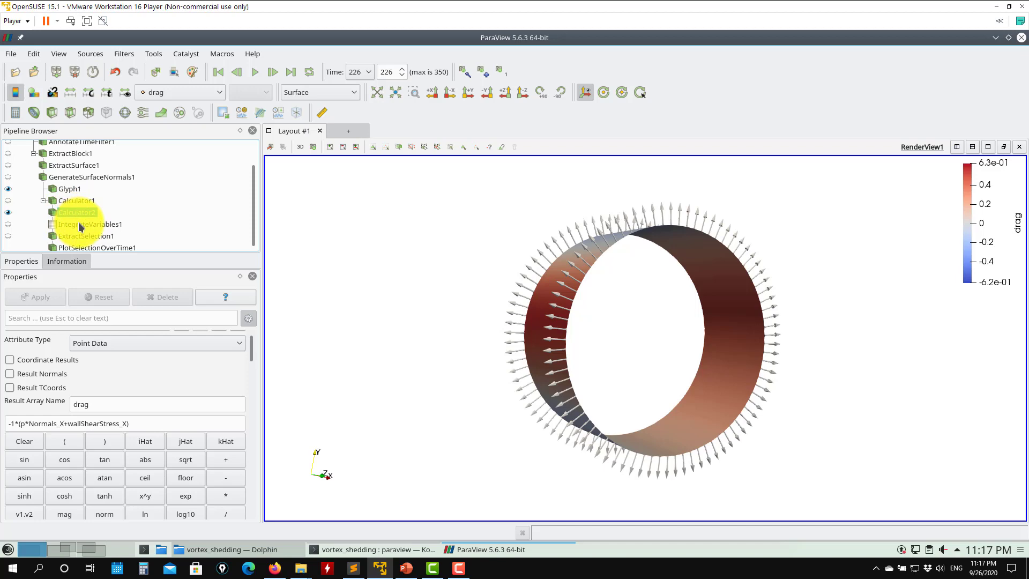
pyautogui.click(78, 224)
pyautogui.click(124, 53)
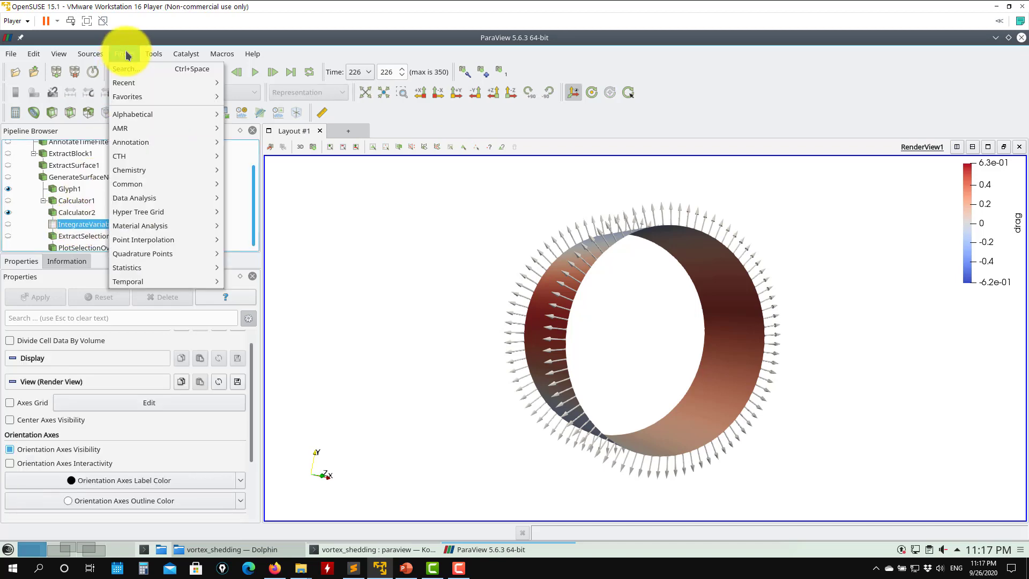
pyautogui.moveTo(137, 113)
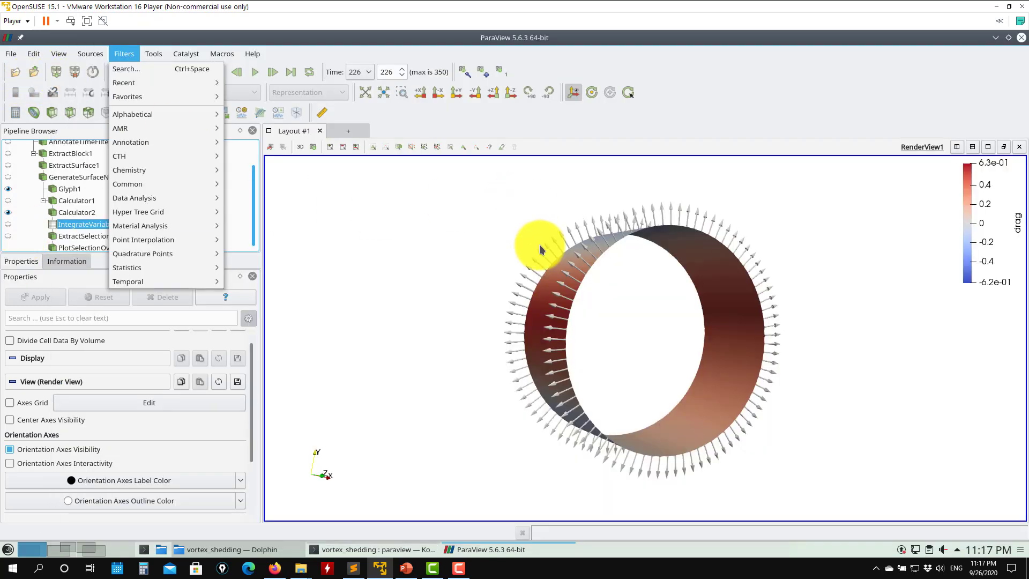
pyautogui.click(534, 252)
pyautogui.moveTo(533, 257); pyautogui.dragTo(670, 233)
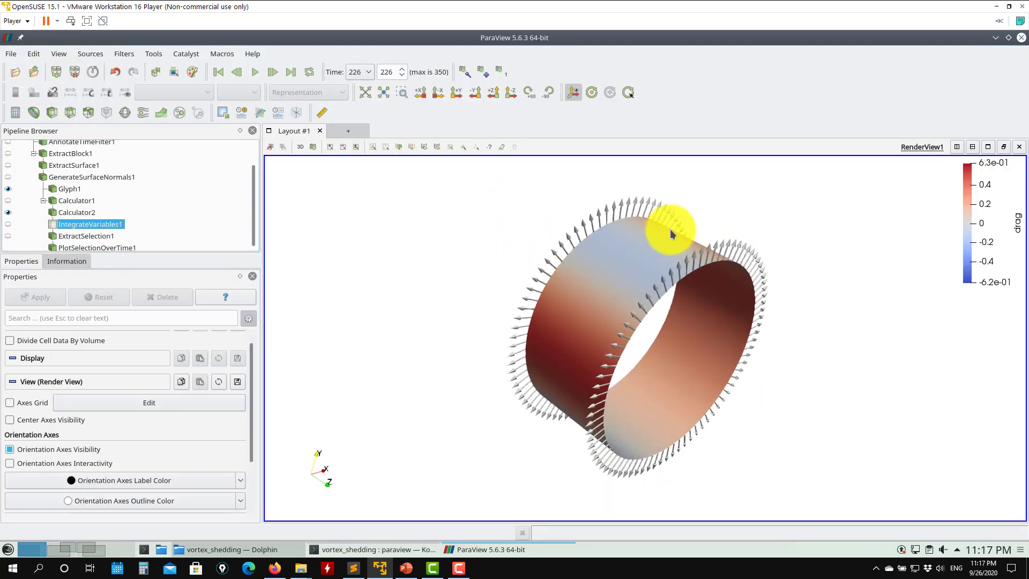
pyautogui.moveTo(570, 344); pyautogui.dragTo(635, 292)
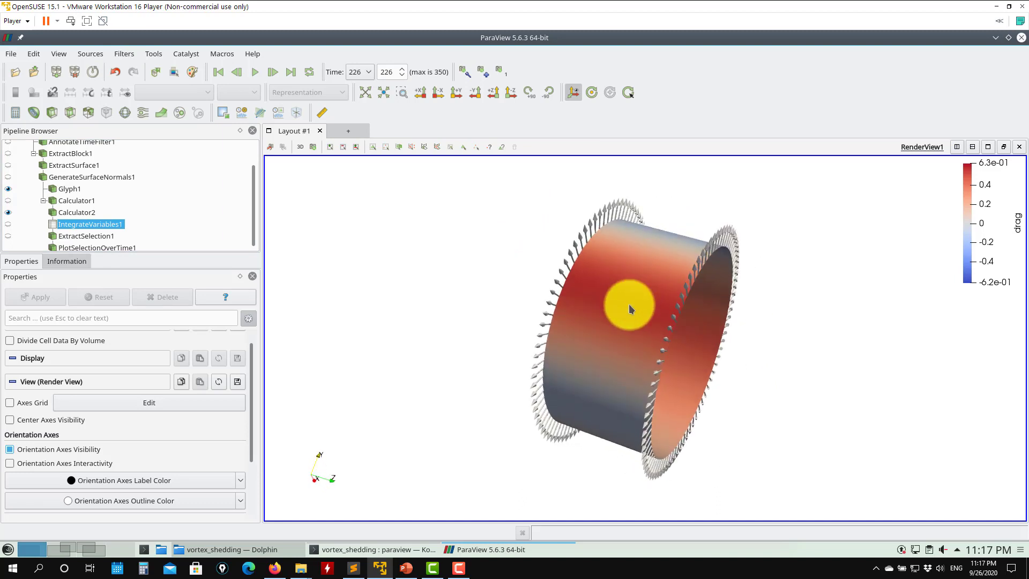
pyautogui.moveTo(608, 345); pyautogui.dragTo(535, 321)
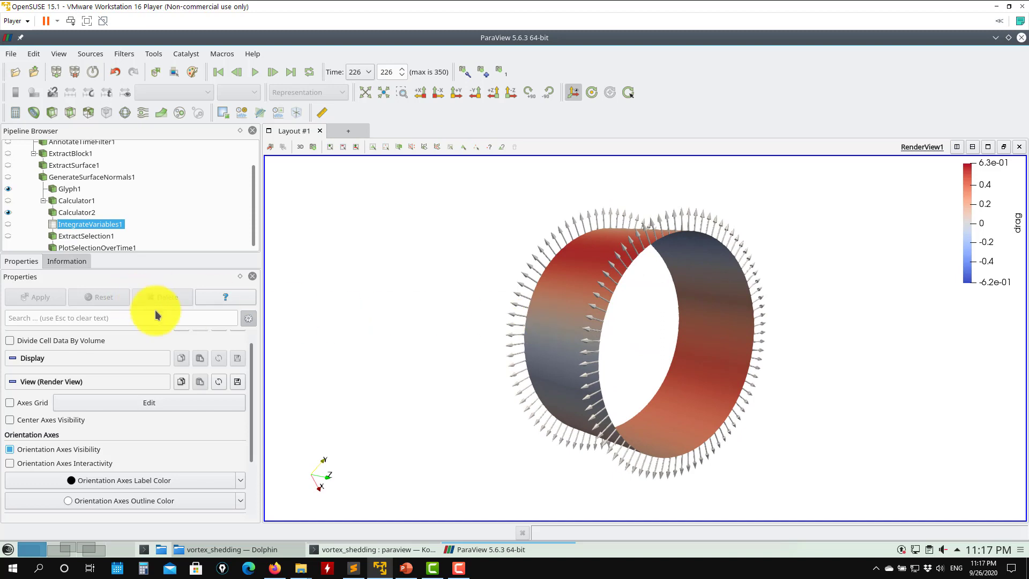
# - Split the view and display IntegrateVariables1's integrated values in a new spreadsheet view
pyautogui.click(9, 225)
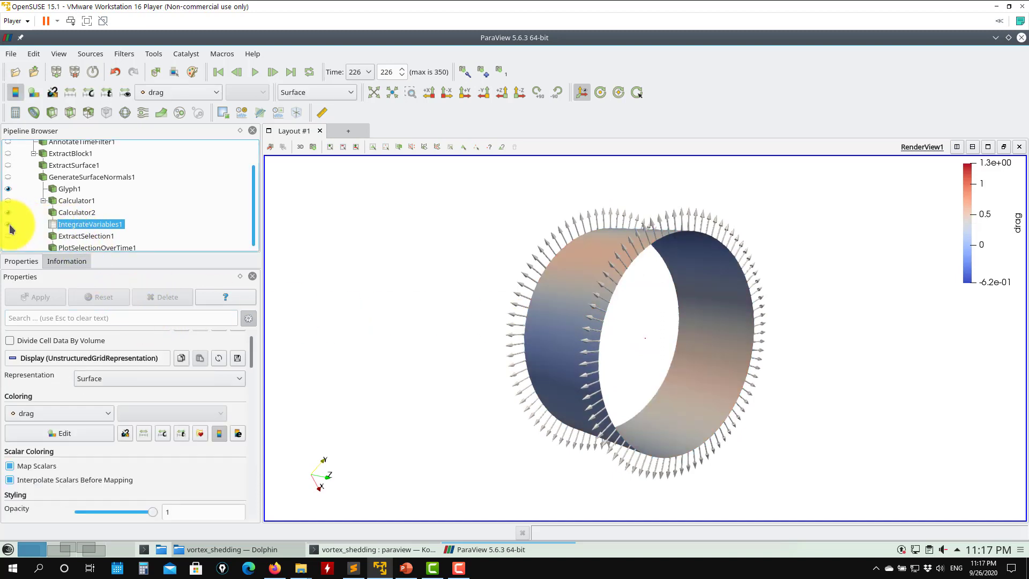
pyautogui.press('Up')
pyautogui.click(89, 229)
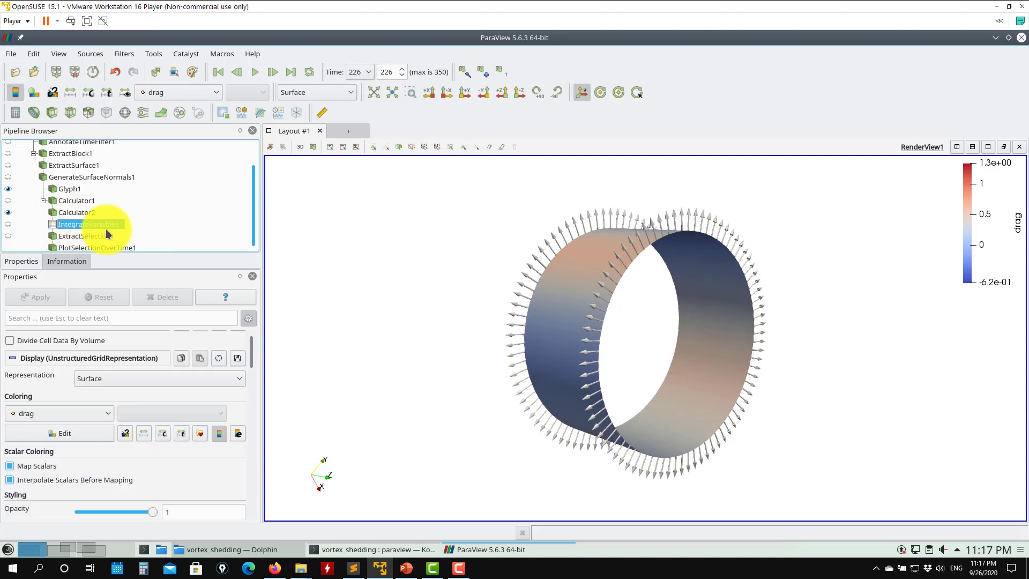
pyautogui.click(957, 147)
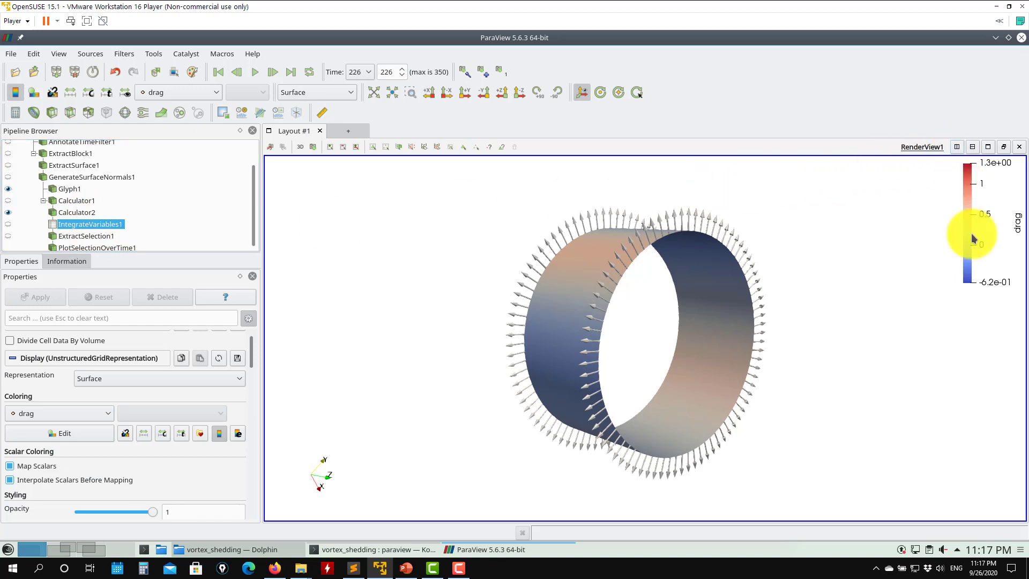
pyautogui.click(857, 497)
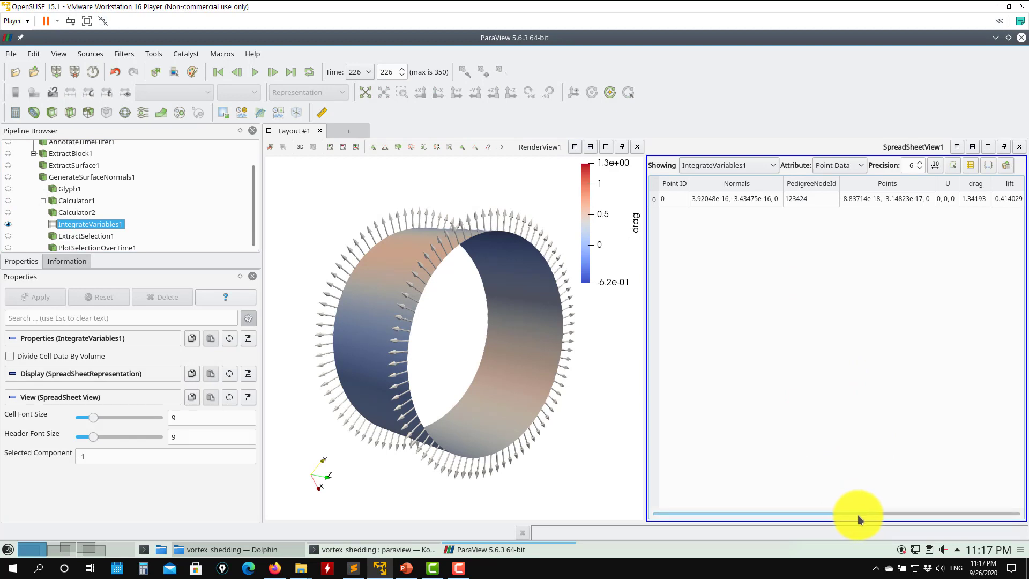
# - Examine the integrated drag and lift columns of IntegrateVariables1 in the spreadsheet
pyautogui.moveTo(857, 514); pyautogui.dragTo(965, 452)
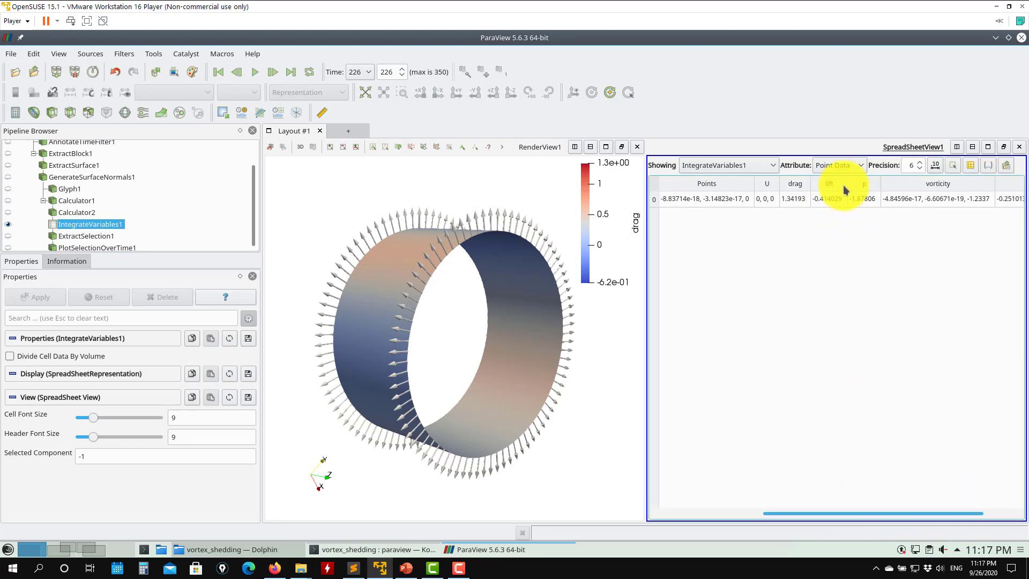
pyautogui.moveTo(847, 184)
pyautogui.mouseDown()
pyautogui.moveTo(872, 184)
pyautogui.moveTo(849, 185)
pyautogui.mouseUp()
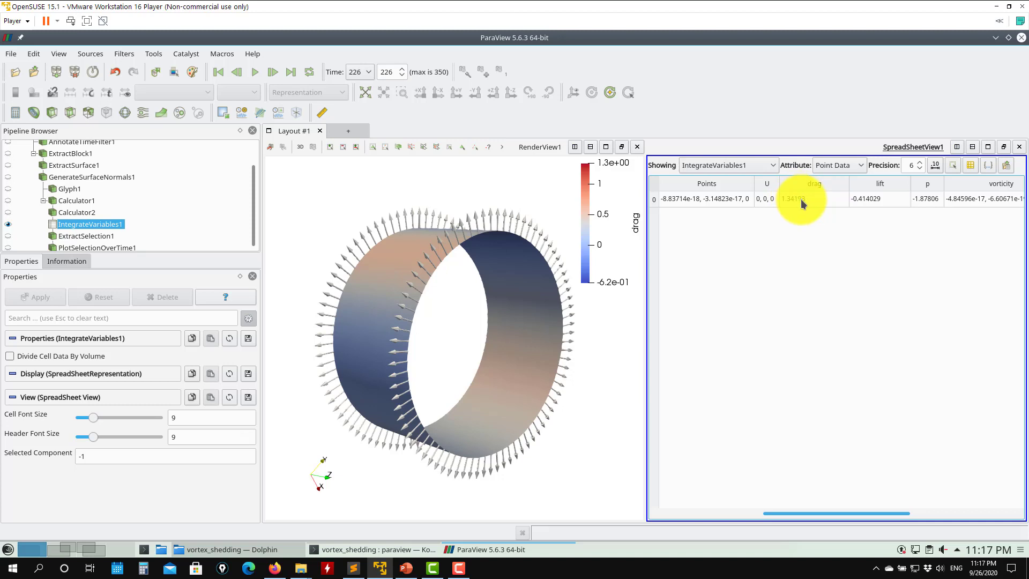
pyautogui.click(7, 225)
pyautogui.click(7, 225)
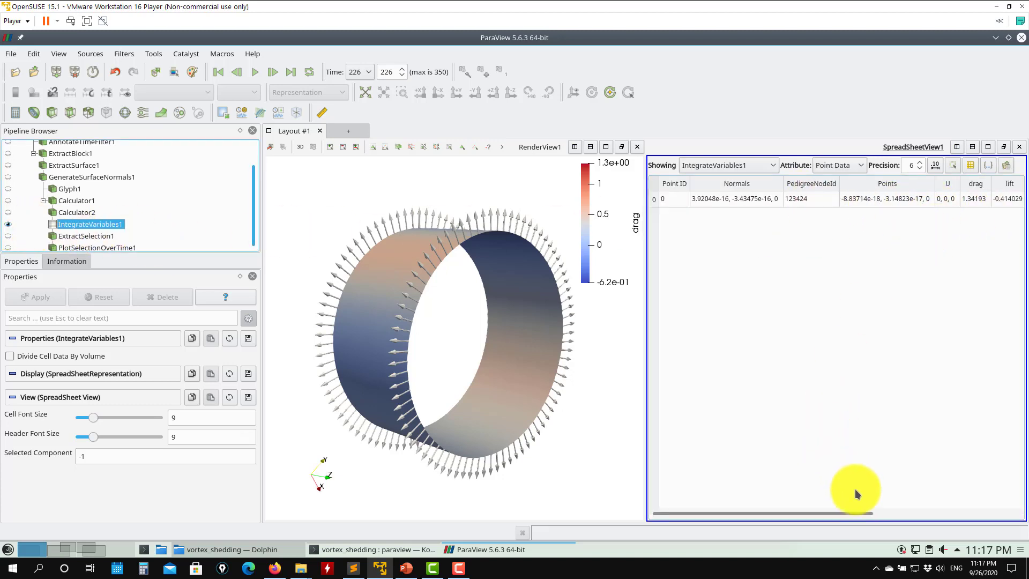
pyautogui.moveTo(854, 512); pyautogui.dragTo(920, 521)
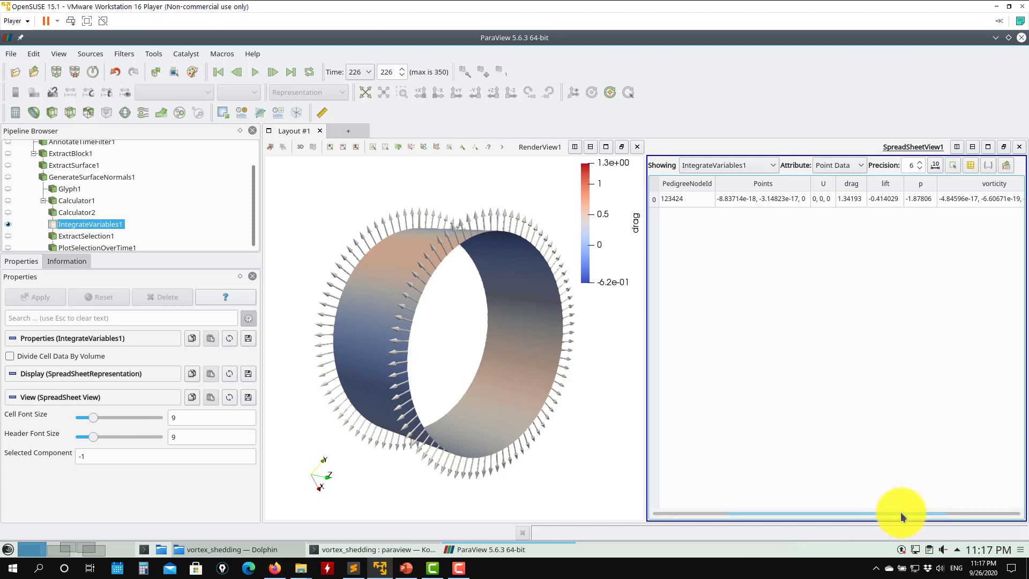
pyautogui.hscroll(-3, 905, 512)
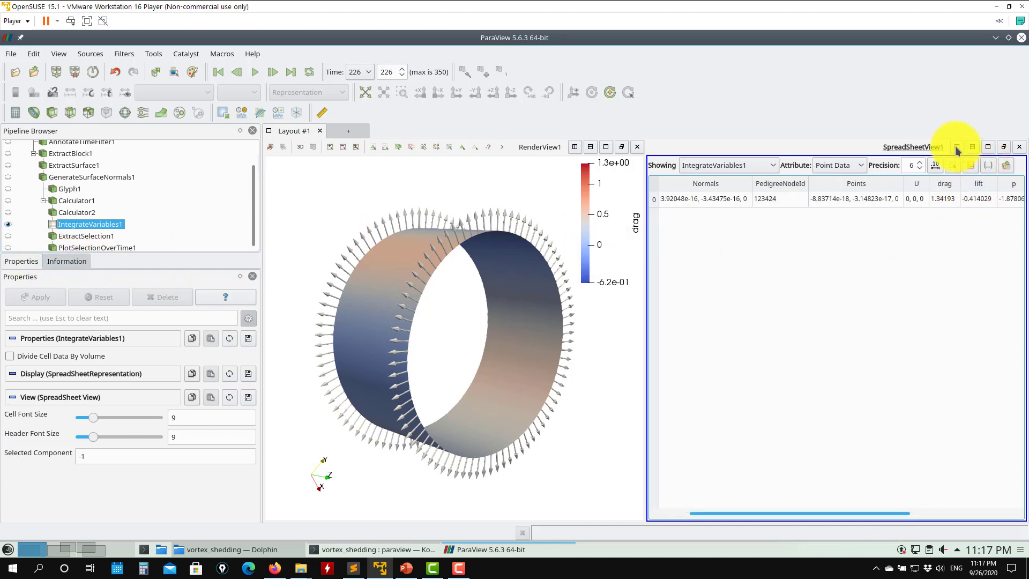
# - Show ExtractSelection1 in the spreadsheet and select its point row
pyautogui.click(8, 237)
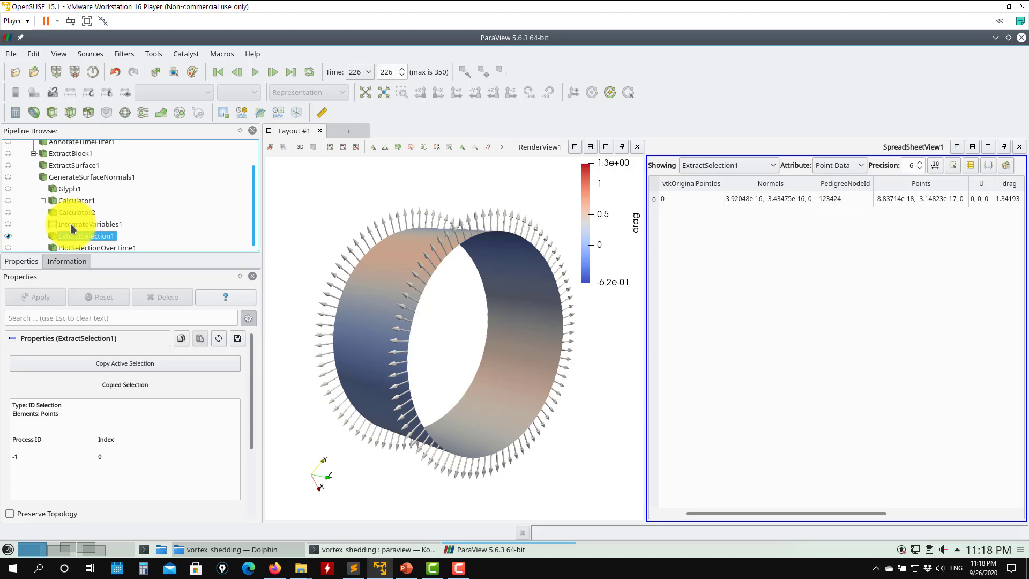
pyautogui.click(840, 199)
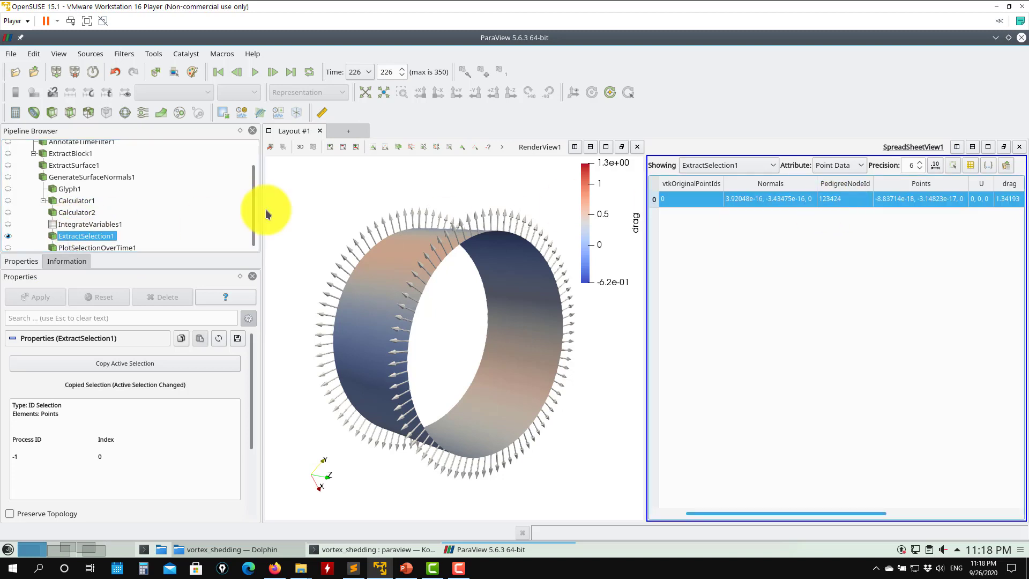
pyautogui.scroll(-1, 141, 225)
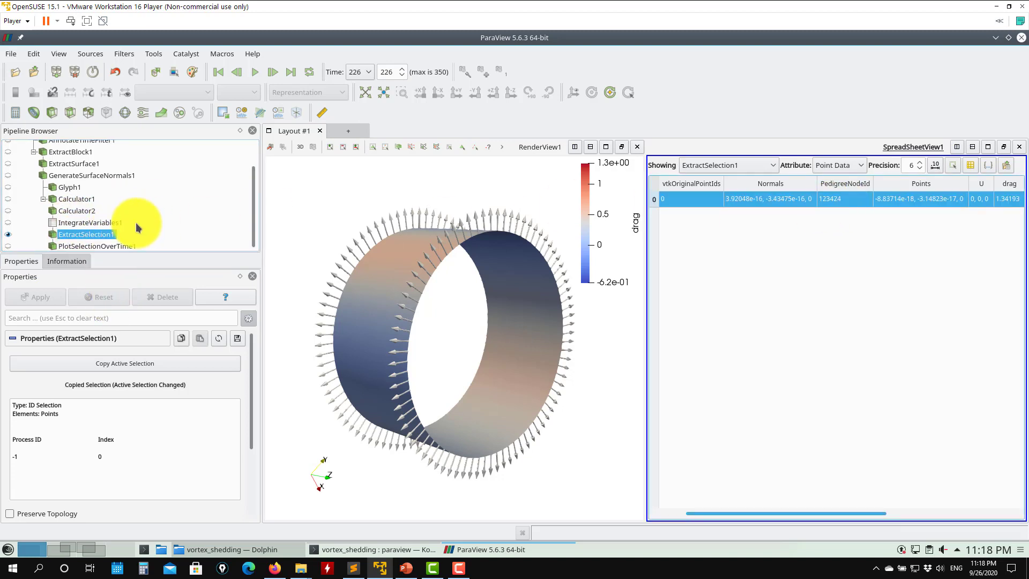
# - Split the spreadsheet view vertically and open a Line Chart View in the new pane
pyautogui.click(973, 147)
pyautogui.scroll(-5, 905, 415)
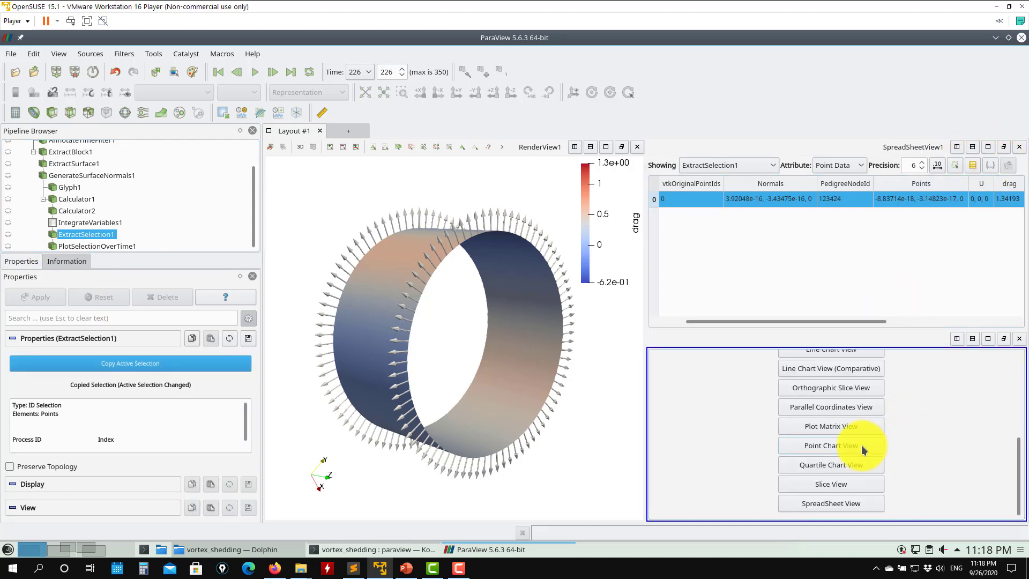
pyautogui.click(821, 369)
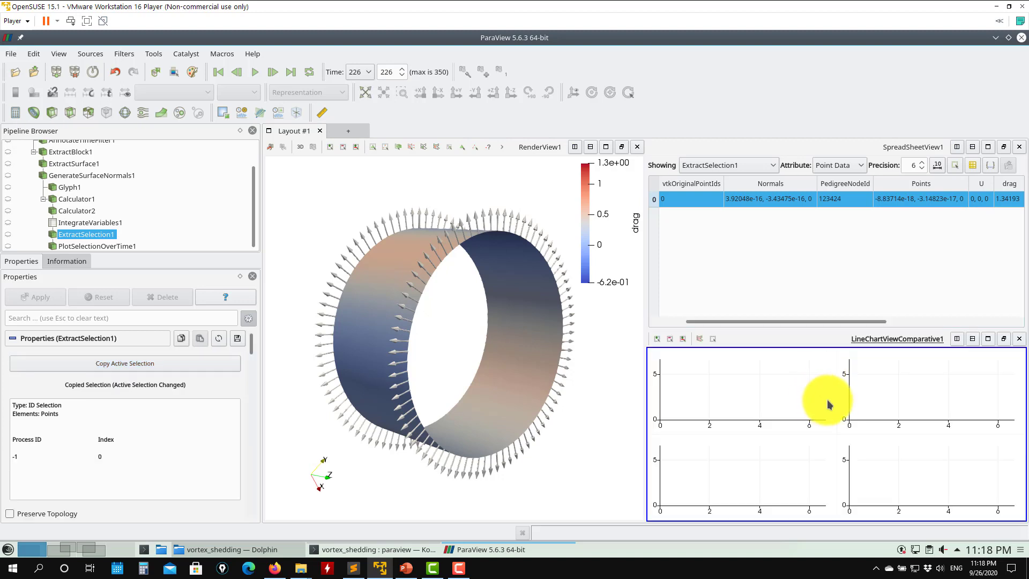
pyautogui.click(1018, 338)
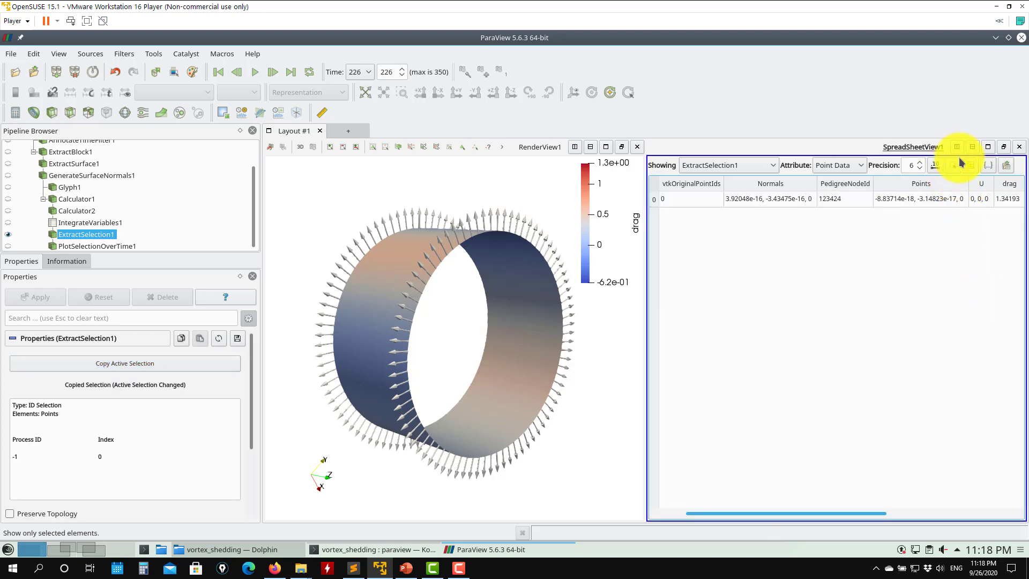
pyautogui.scroll(-3, 943, 416)
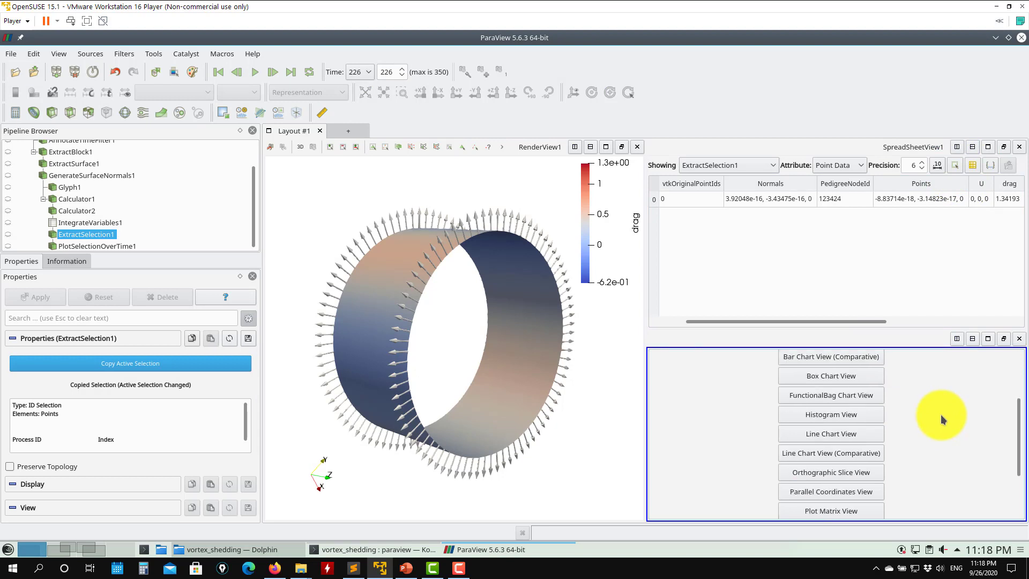
pyautogui.click(871, 437)
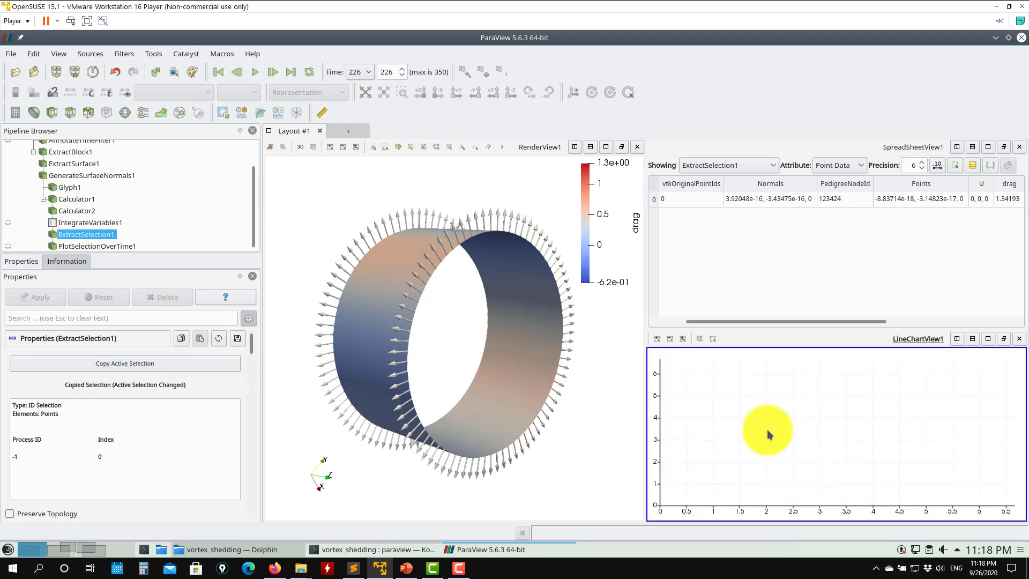
# - Show PlotSelectionOverTime1 in the line chart and select ExtractSelection1's point row in the spreadsheet
pyautogui.click(13, 246)
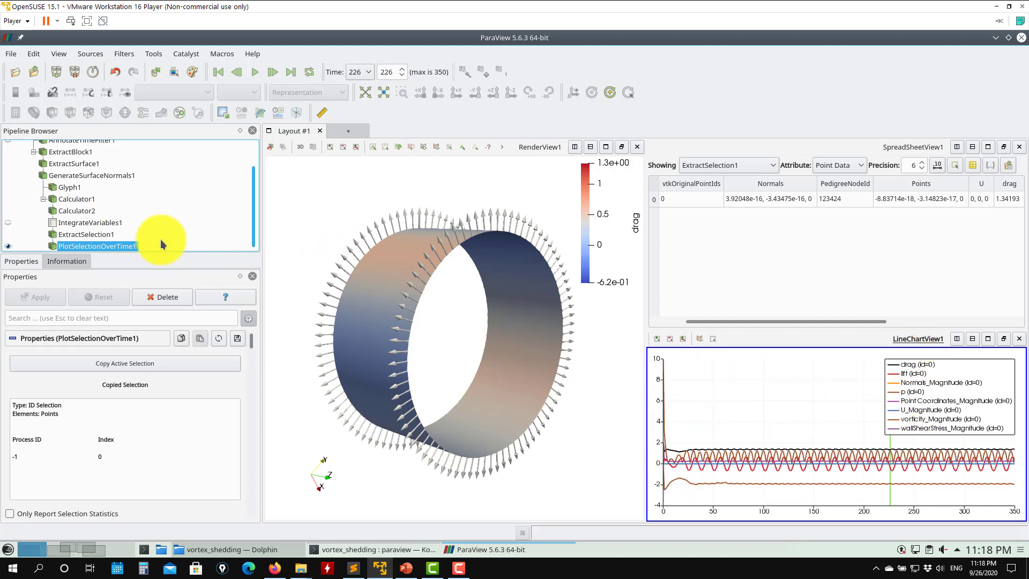
pyautogui.click(75, 223)
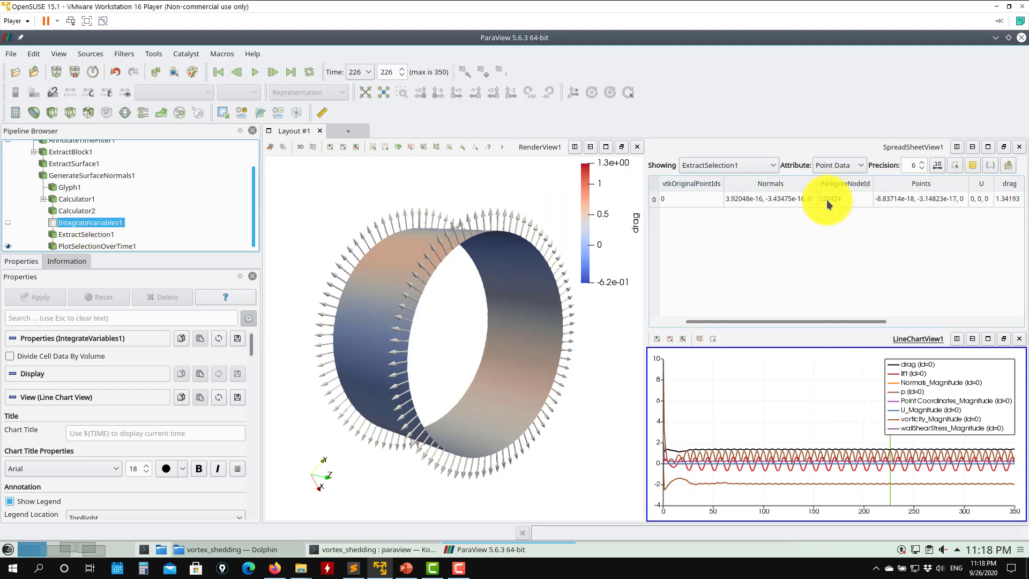
pyautogui.click(88, 235)
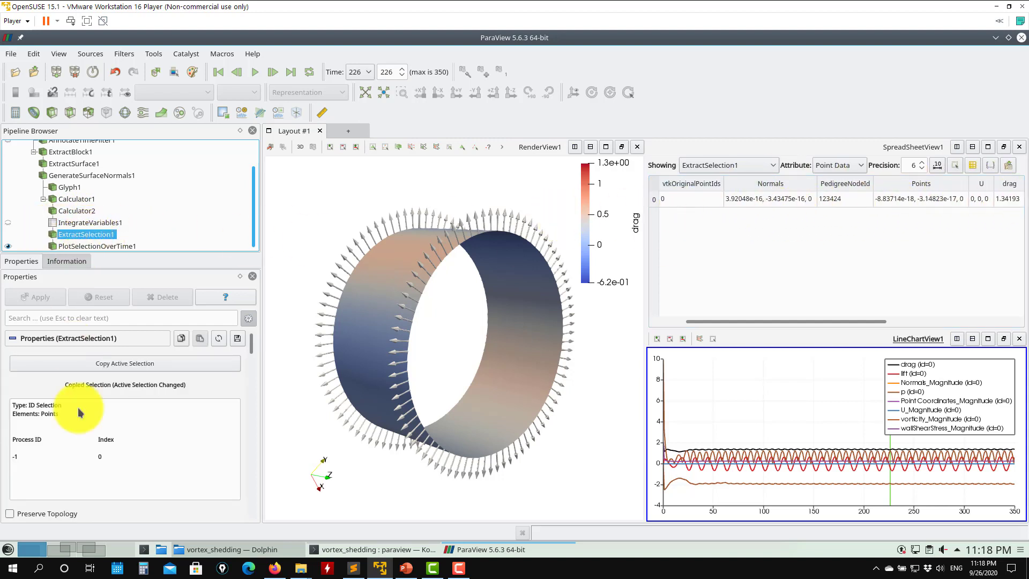
pyautogui.click(783, 201)
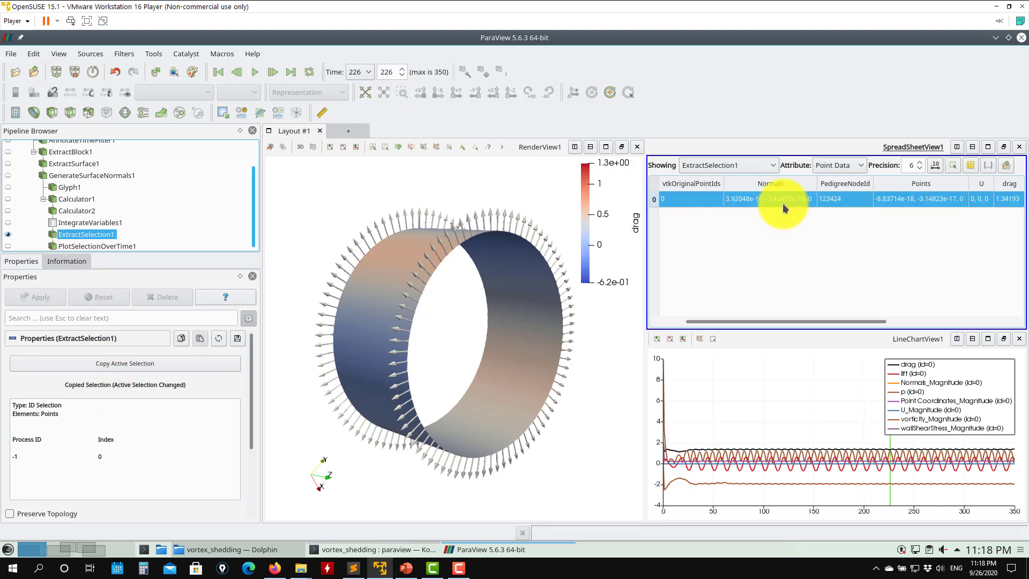
# - Copy the active selection into ExtractSelection1 and apply the change
pyautogui.click(131, 364)
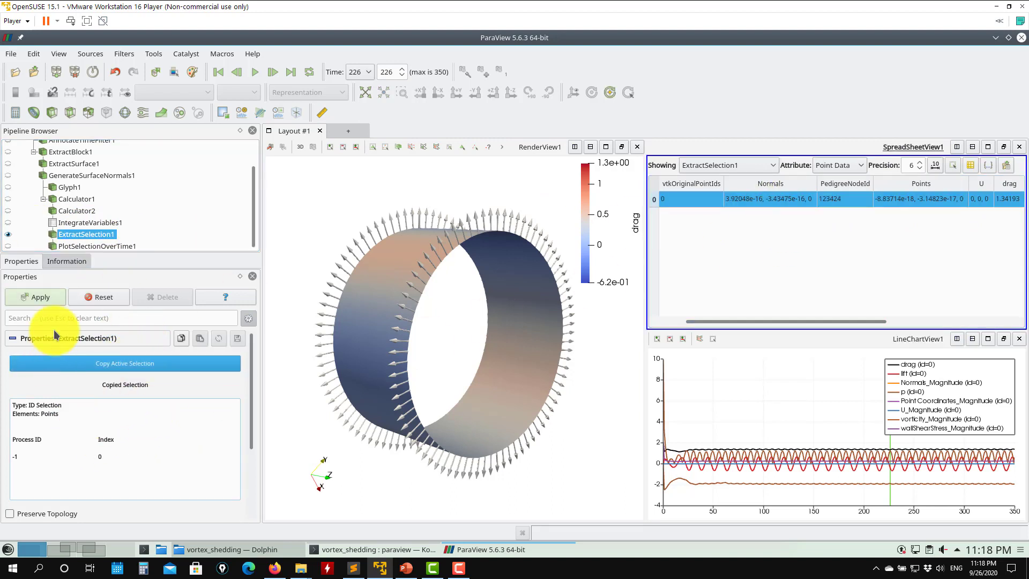
pyautogui.click(38, 297)
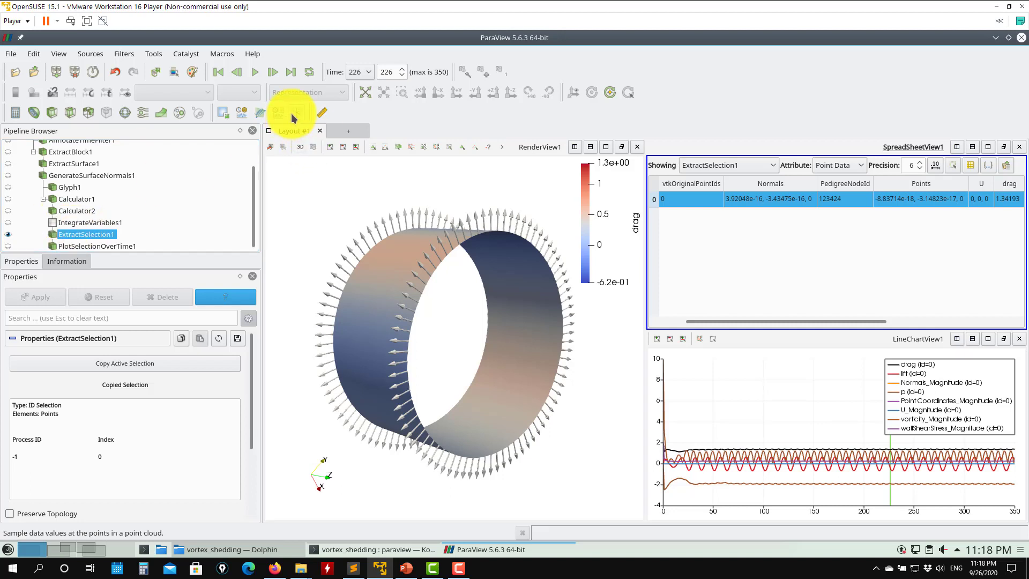
# - For PlotSelectionOverTime1, deselect all plotted series in the line chart and show only lift
pyautogui.click(98, 244)
pyautogui.click(746, 409)
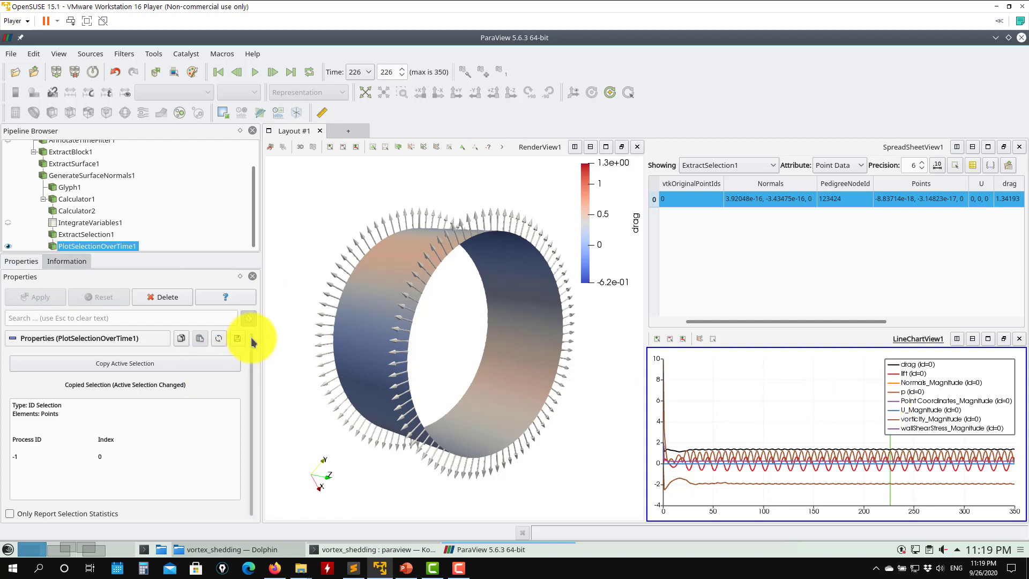
pyautogui.scroll(-10, 253, 349)
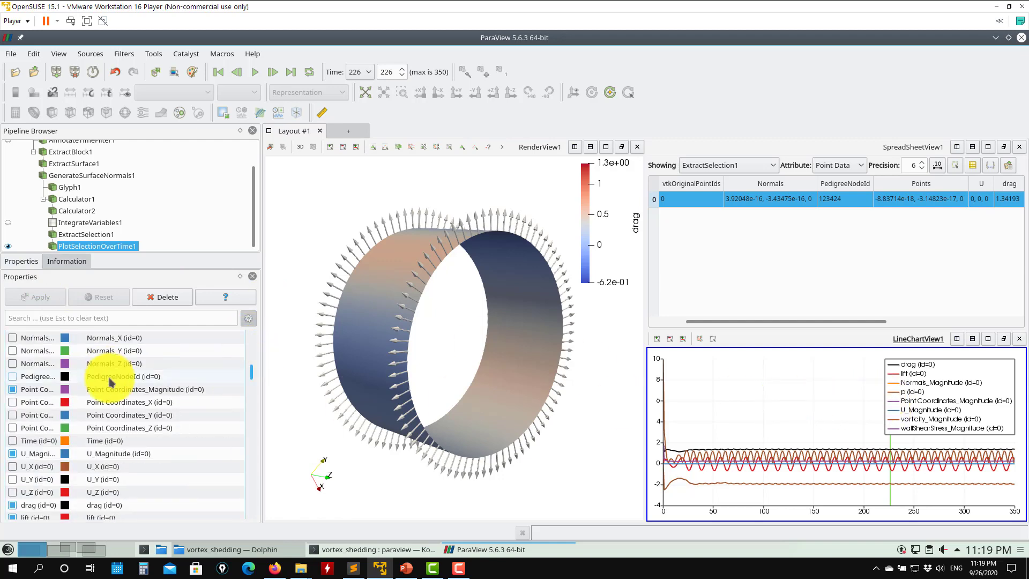
pyautogui.scroll(4, 109, 381)
pyautogui.click(13, 374)
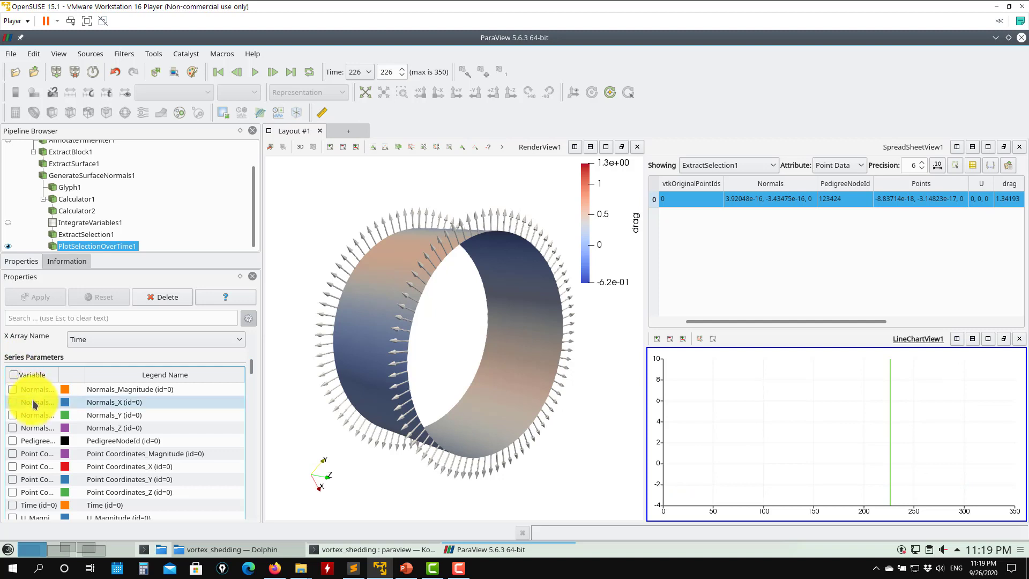
pyautogui.scroll(-2, 33, 403)
pyautogui.scroll(-2, 33, 403)
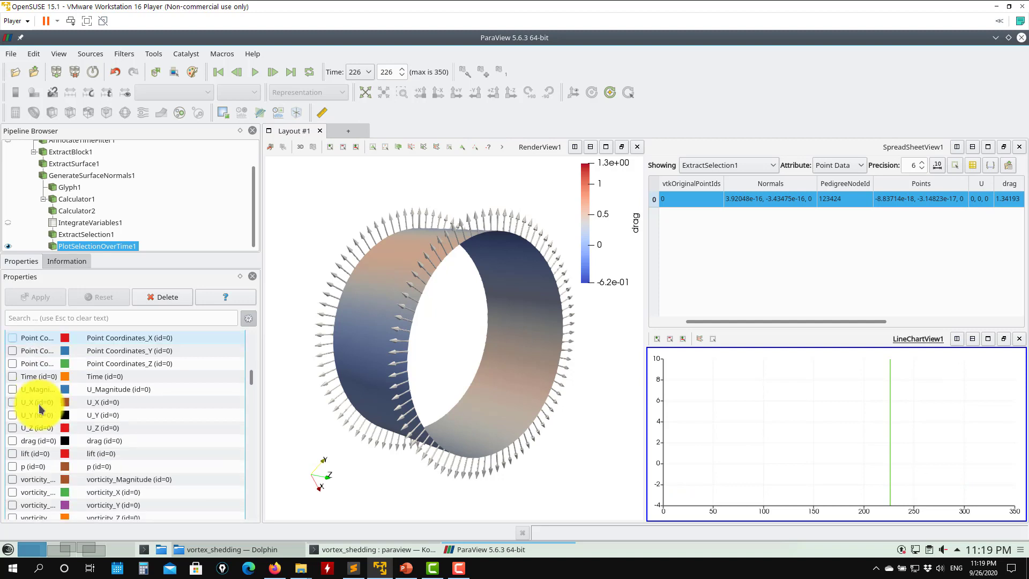
pyautogui.click(13, 454)
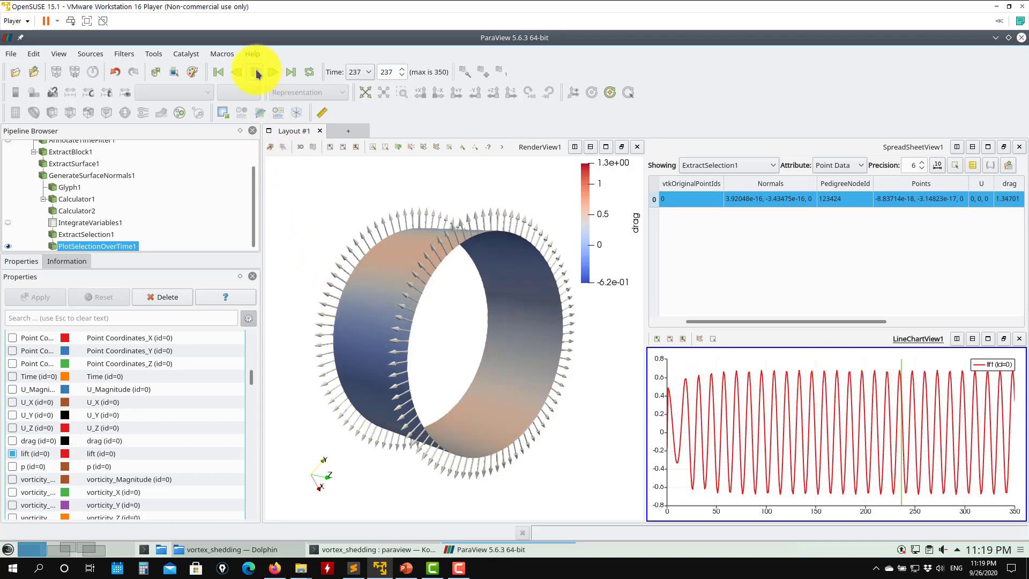
# - Negate Calculator1's lift expression to -1*(p*Normals_Y + wallShearStress_Y) and apply
pyautogui.scroll(1, 97, 207)
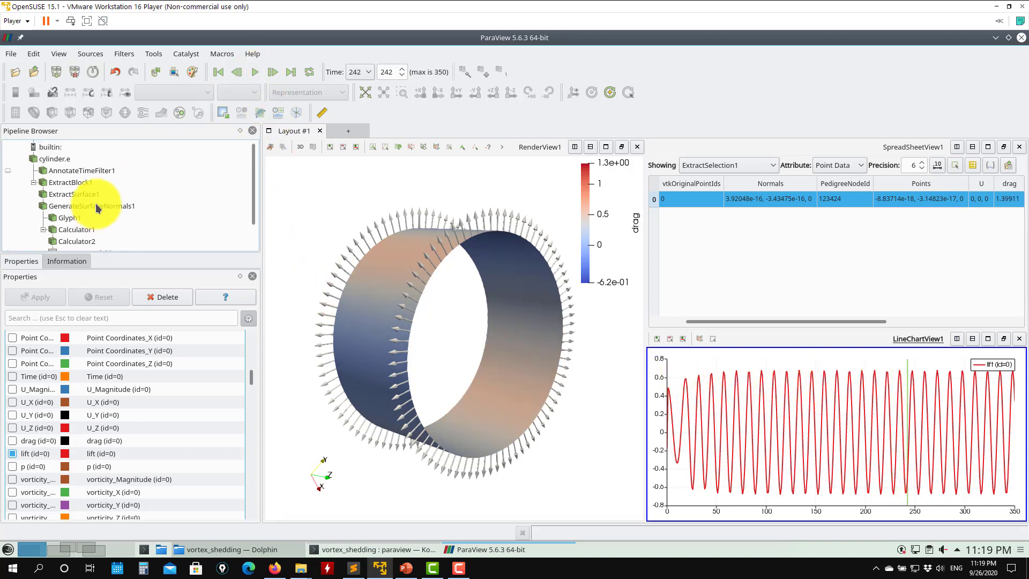
pyautogui.click(76, 230)
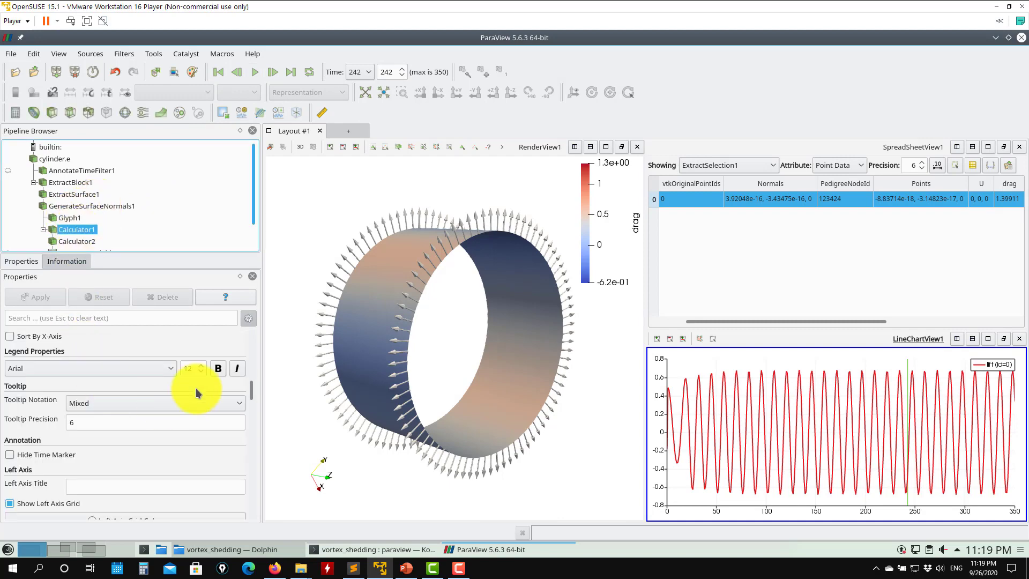
pyautogui.moveTo(254, 395); pyautogui.dragTo(250, 338)
pyautogui.click(14, 441)
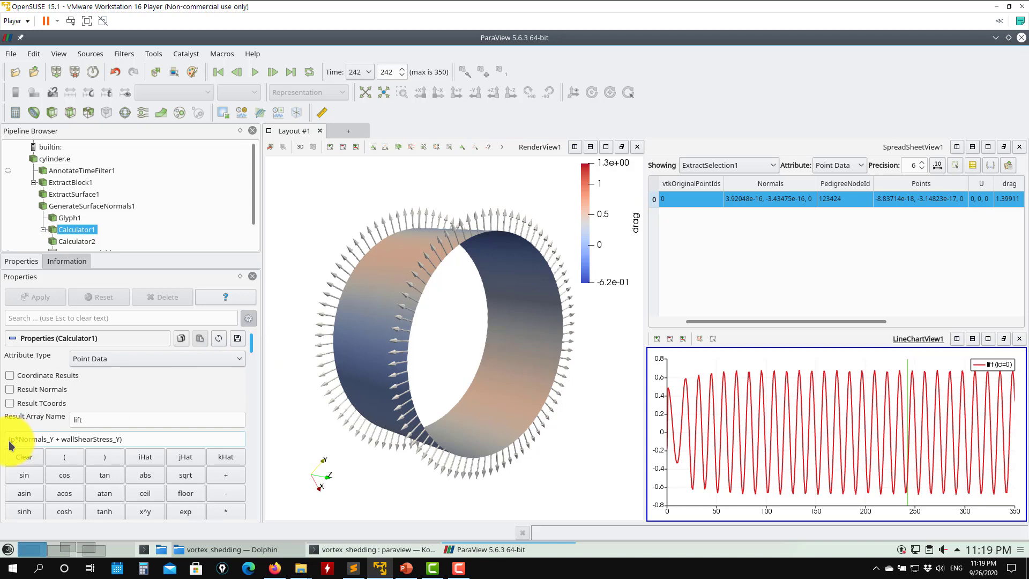
pyautogui.write('-1*')
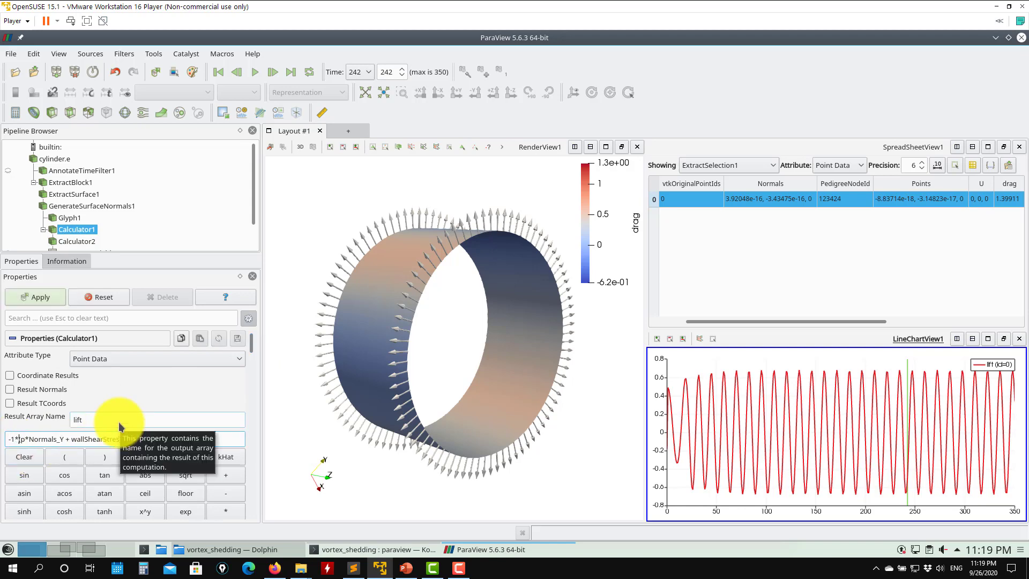
pyautogui.click(35, 298)
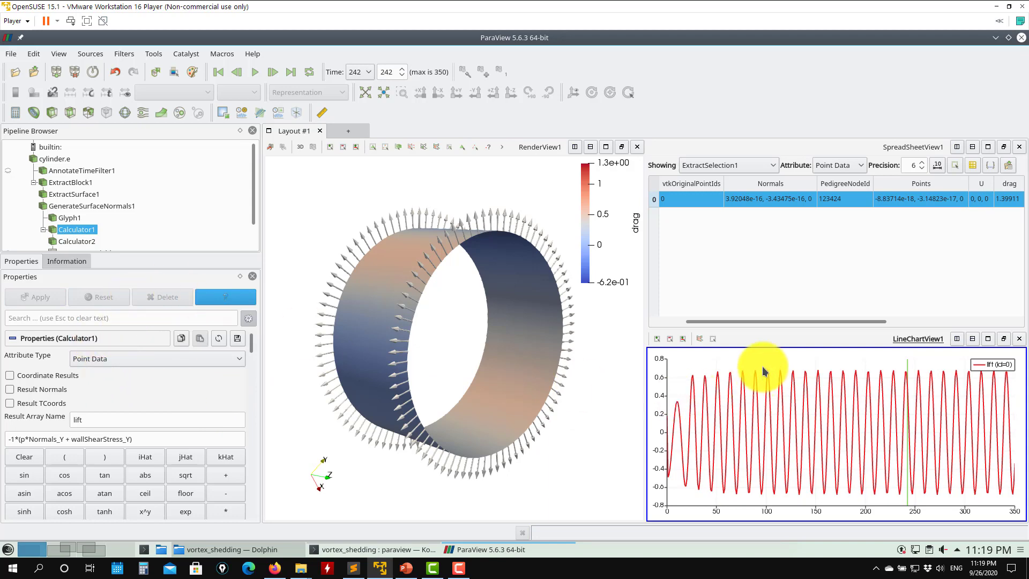
# - Add drag to the plotted series of PlotSelectionOverTime1 so drag and lift are both shown
pyautogui.scroll(-1, 253, 202)
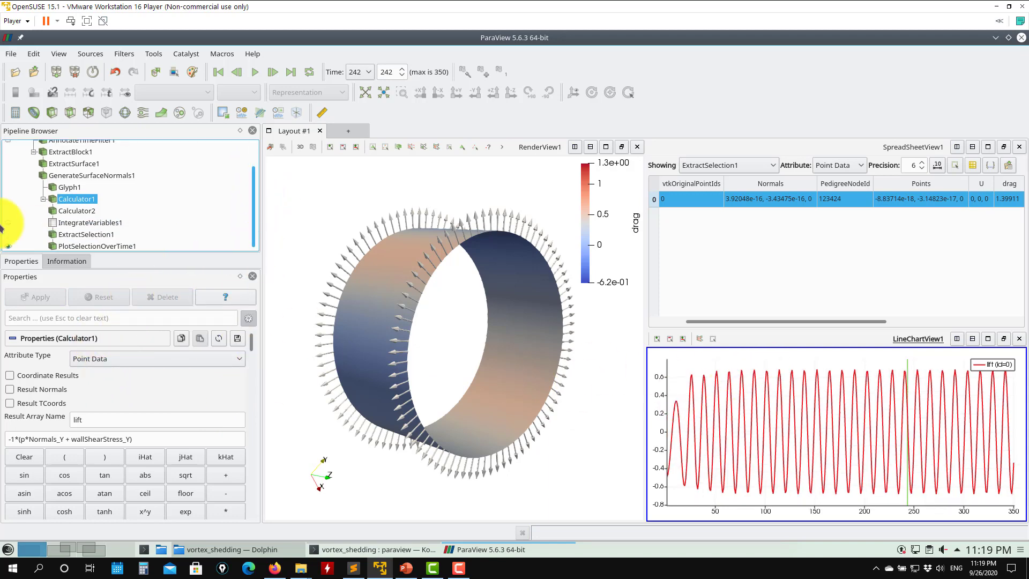
pyautogui.click(111, 246)
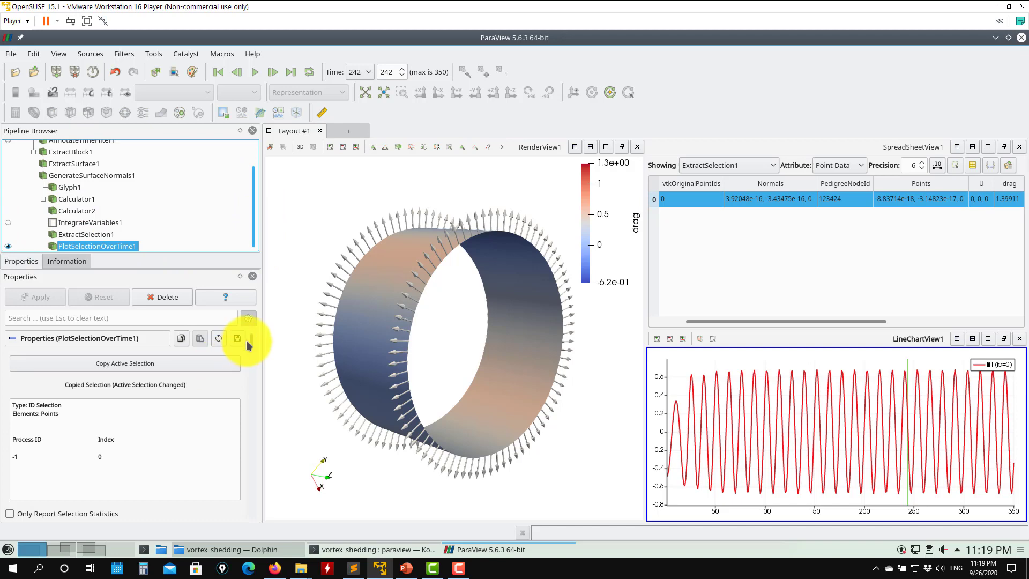
pyautogui.scroll(-10, 251, 354)
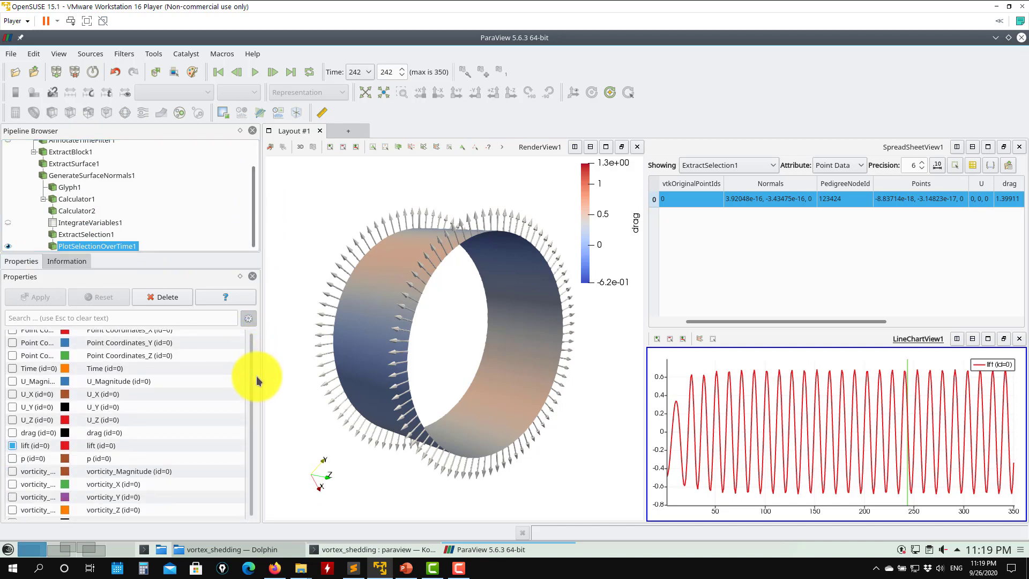
pyautogui.click(12, 432)
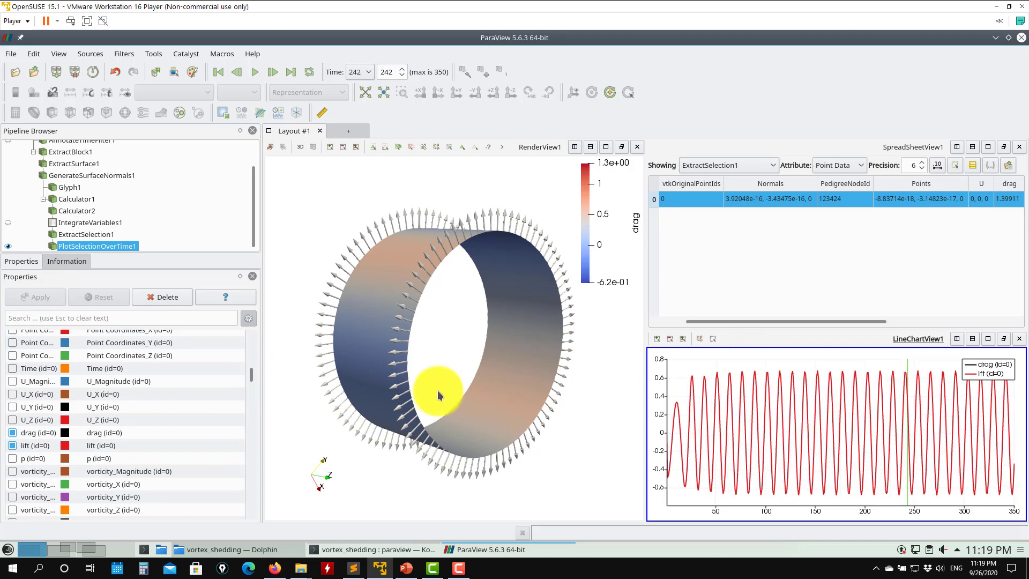
pyautogui.click(12, 445)
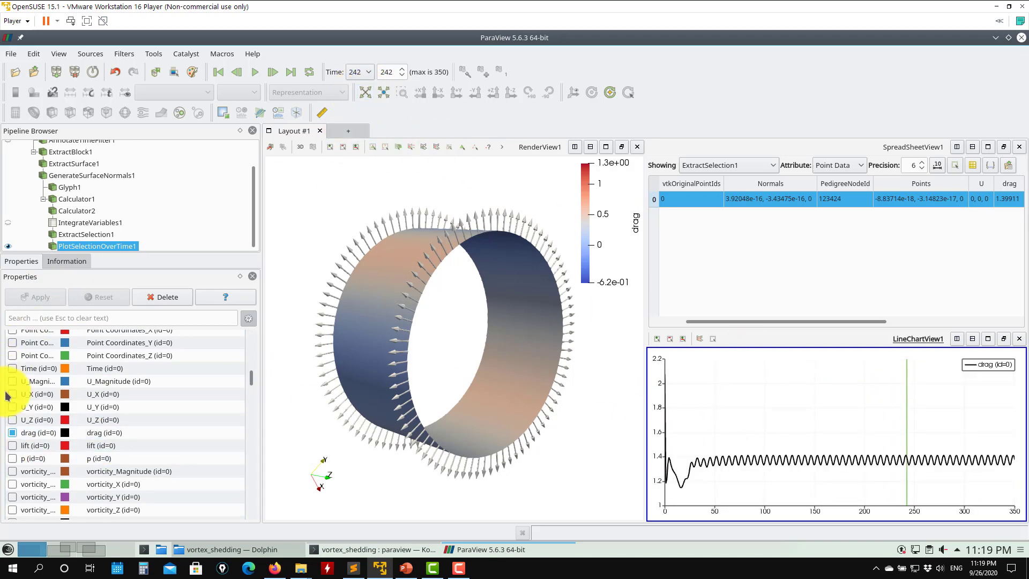
pyautogui.click(12, 446)
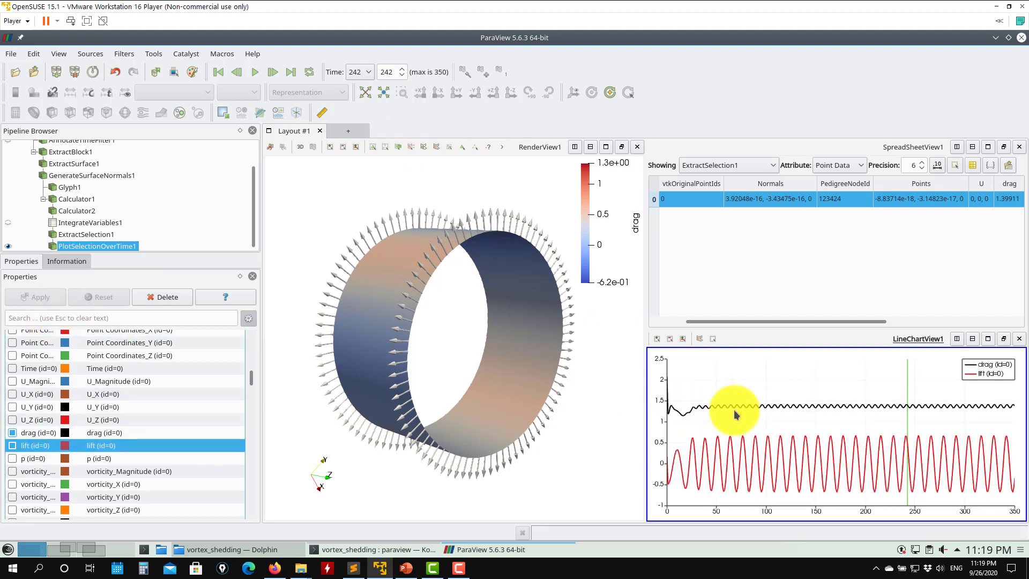
# - Try removing the leading minus from Calculator2's drag expression, then restore it to -1*(p*Normals_X+wallShearStress_X) and apply
pyautogui.scroll(2, 250, 371)
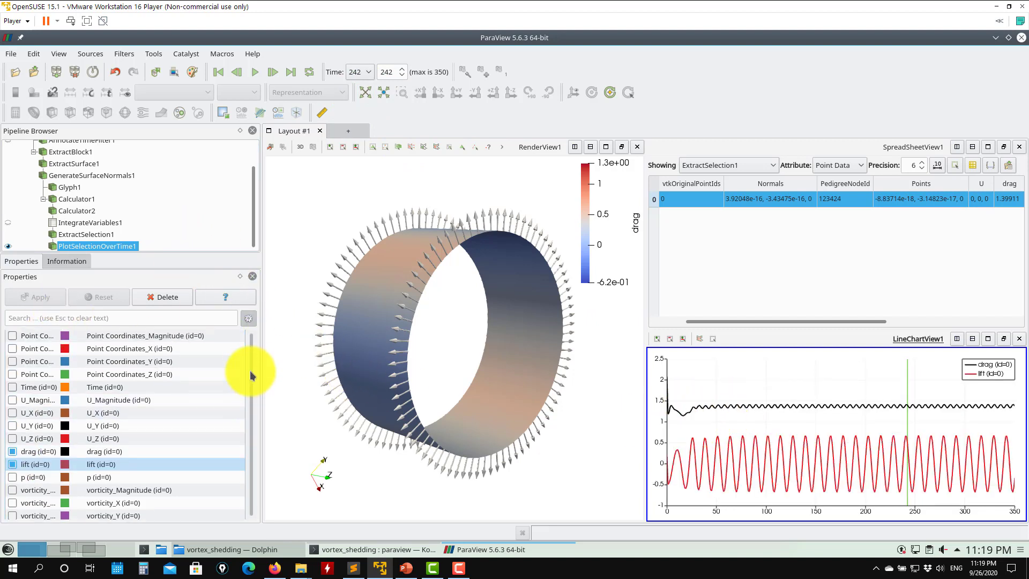
pyautogui.click(77, 211)
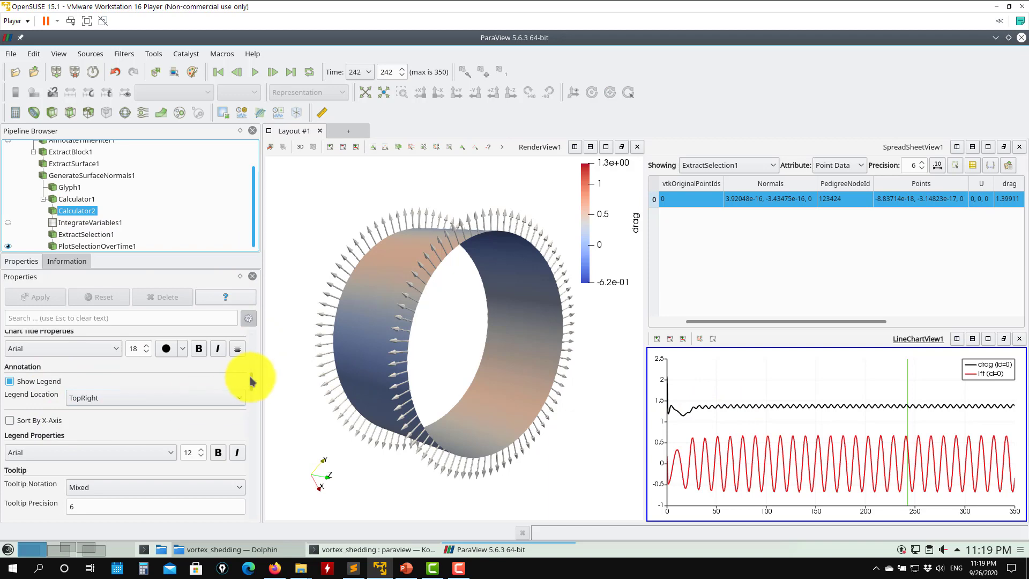
pyautogui.moveTo(250, 376); pyautogui.dragTo(251, 336)
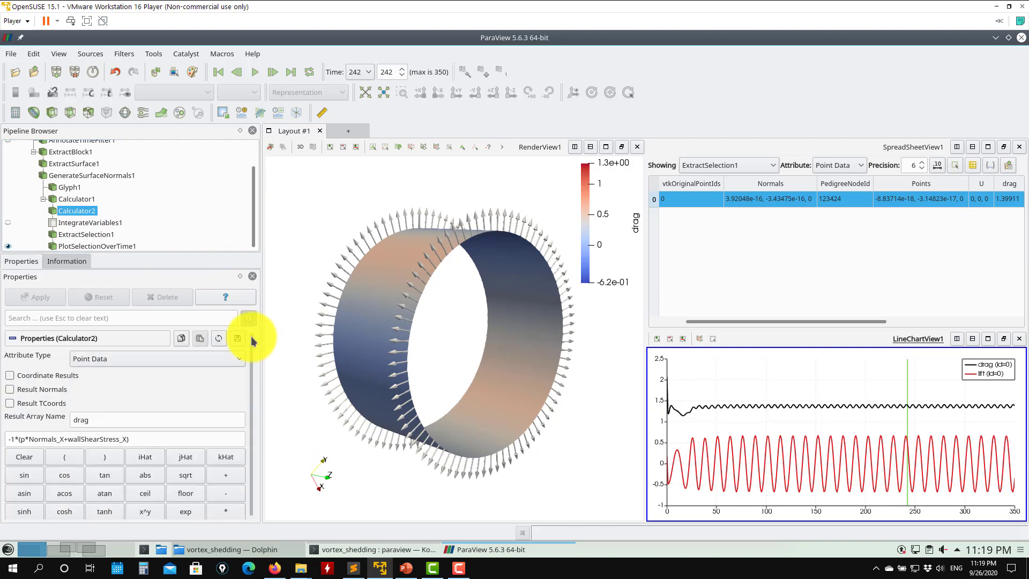
pyautogui.click(11, 440)
pyautogui.press('BackSpace')
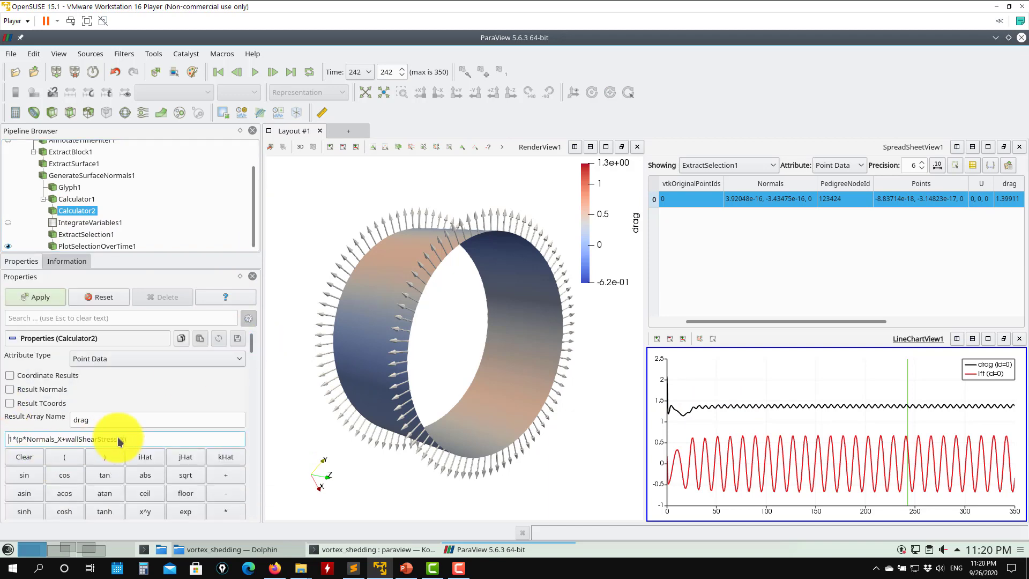
pyautogui.click(31, 297)
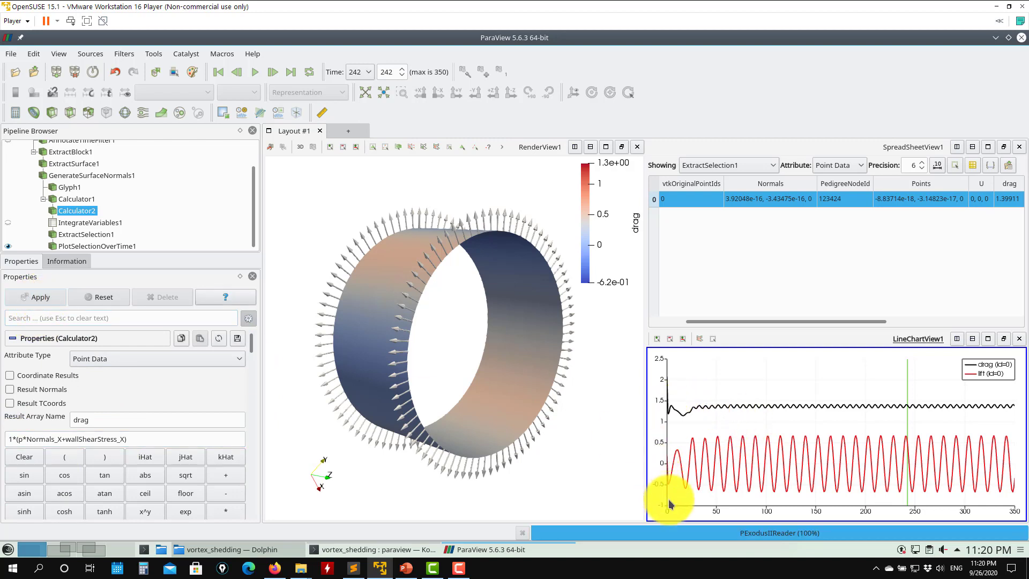
pyautogui.click(8, 439)
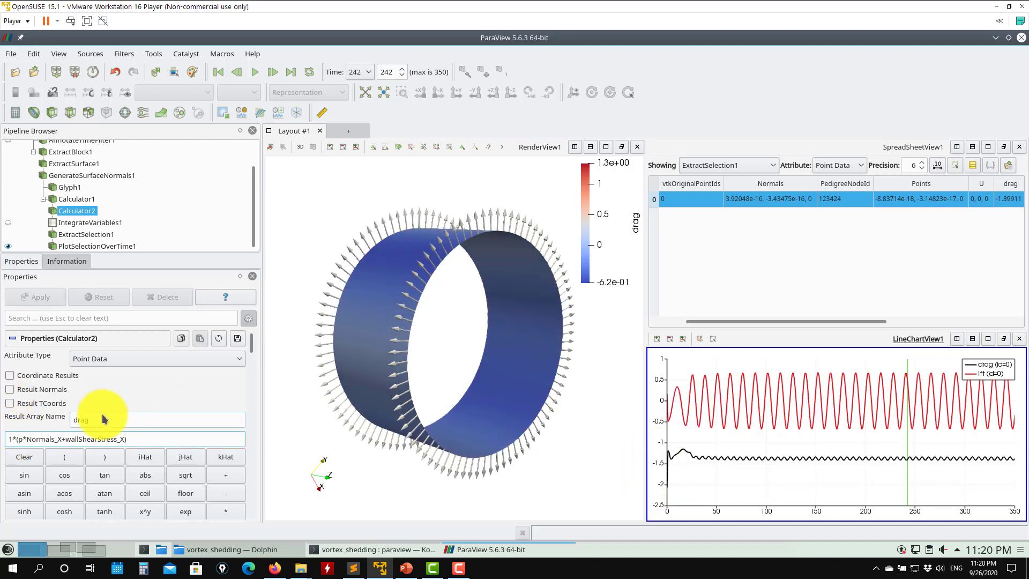
pyautogui.write('-')
pyautogui.click(51, 302)
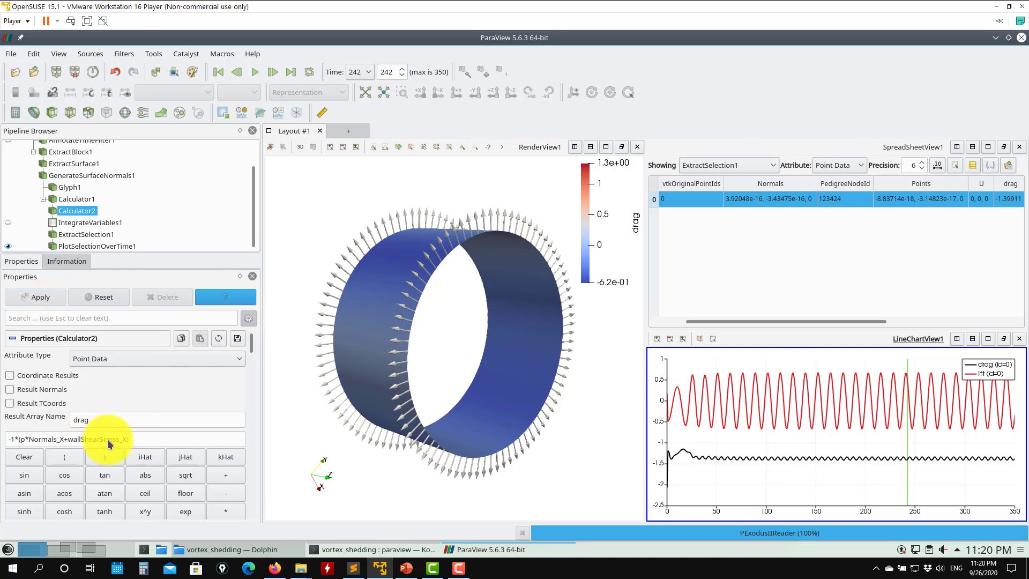
pyautogui.moveTo(127, 438); pyautogui.dragTo(80, 438)
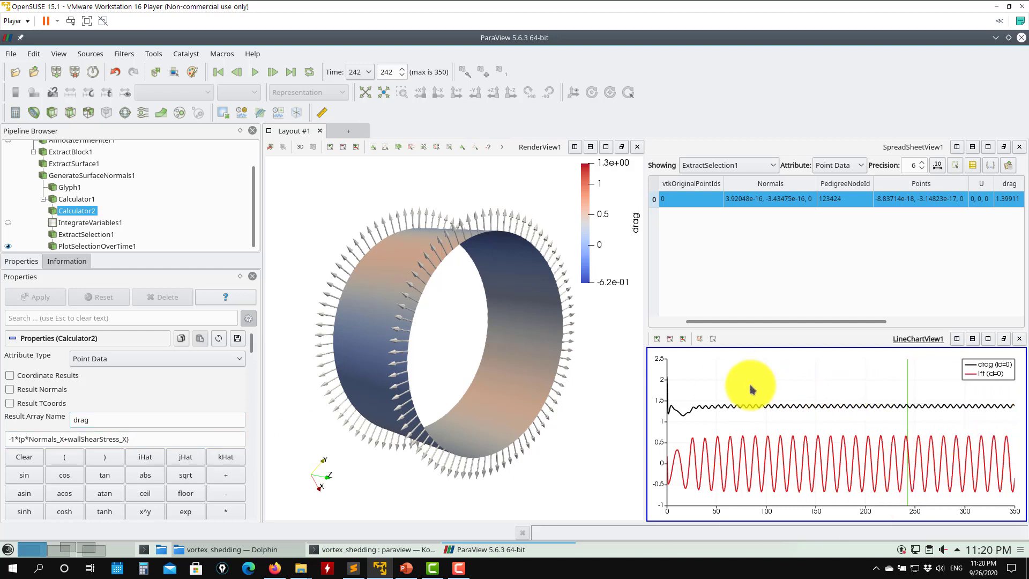
pyautogui.click(8, 56)
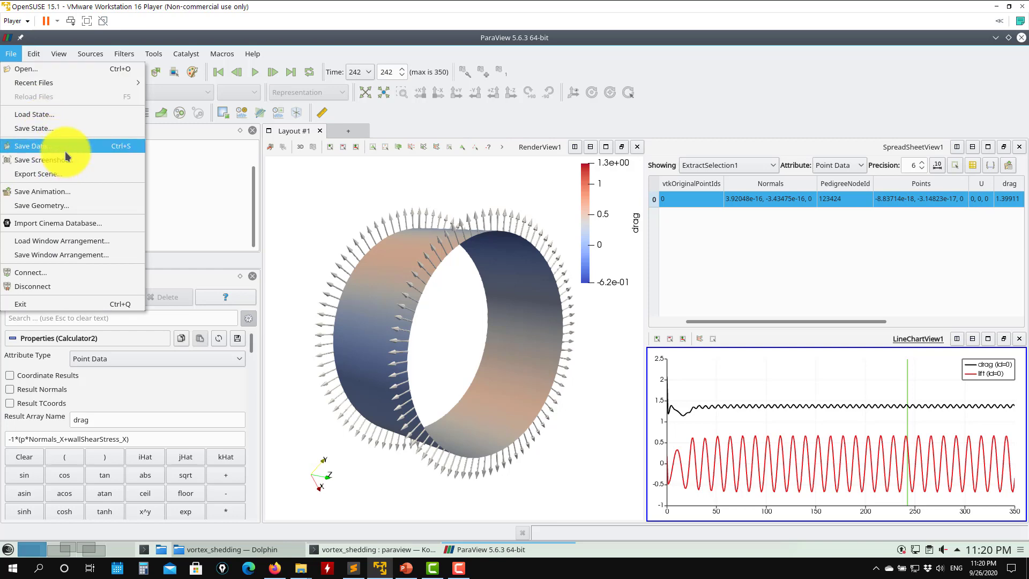
pyautogui.click(67, 150)
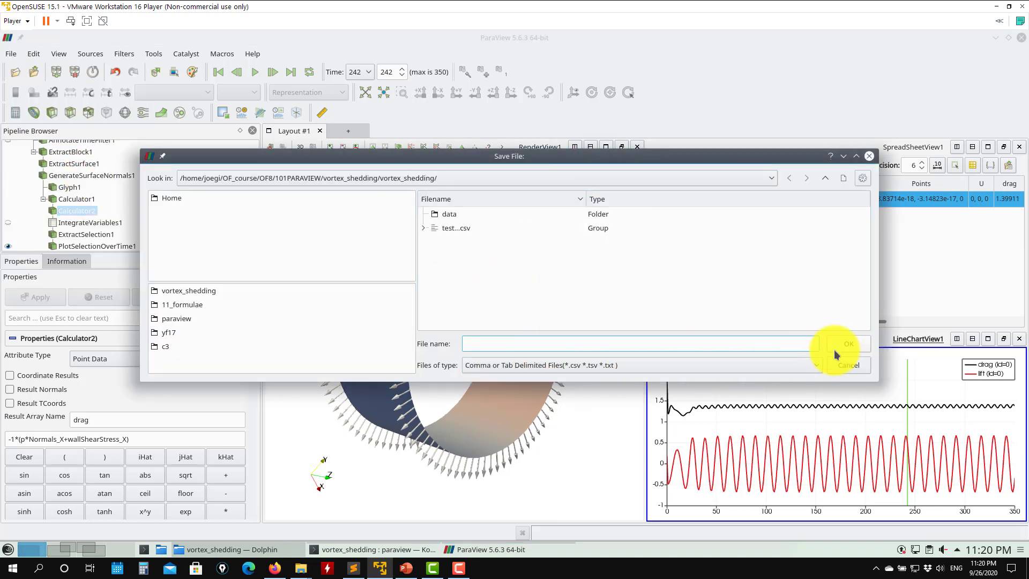
pyautogui.click(848, 364)
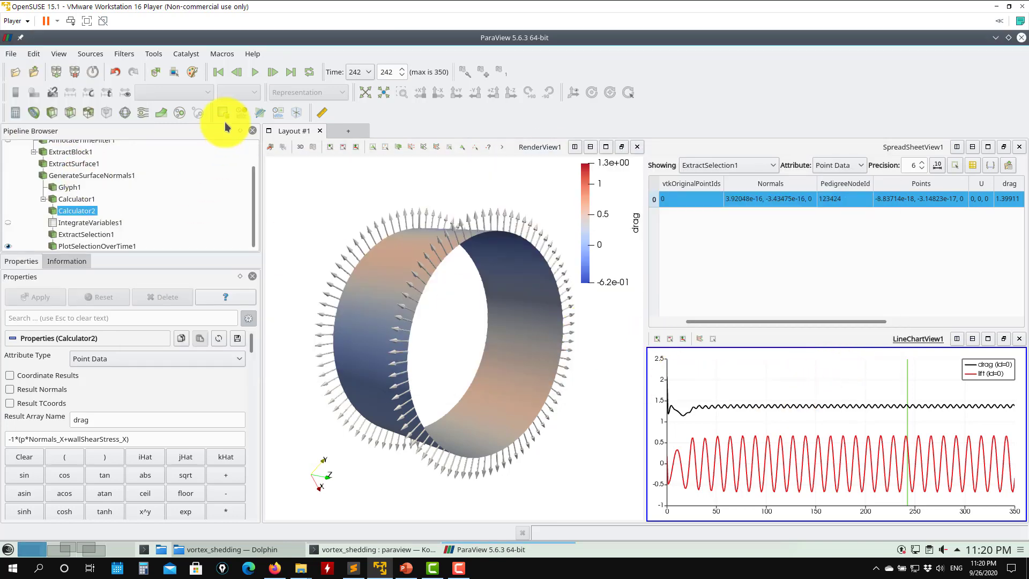
# - Play the animation forward through time and pause it
pyautogui.click(254, 73)
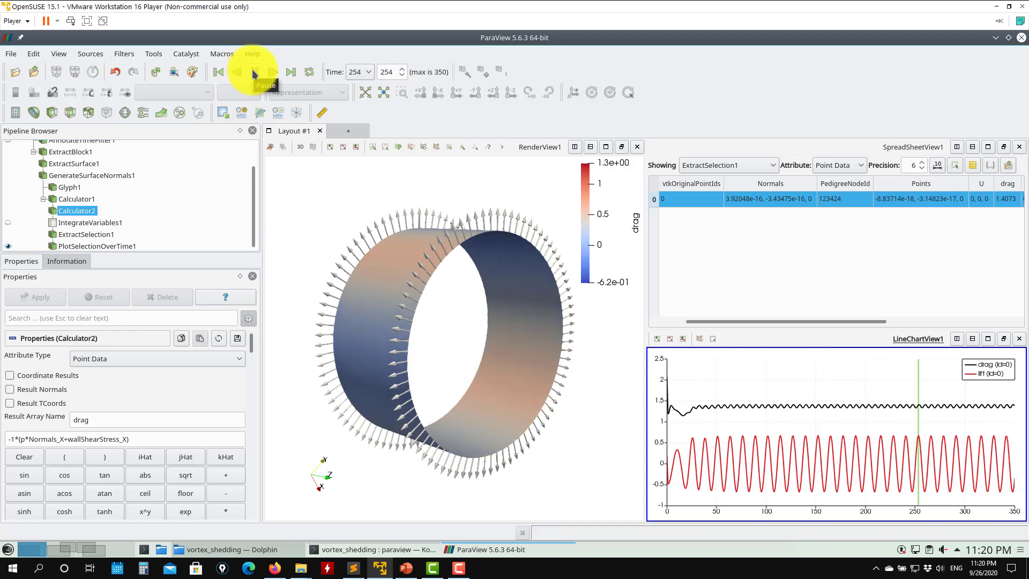
pyautogui.click(255, 72)
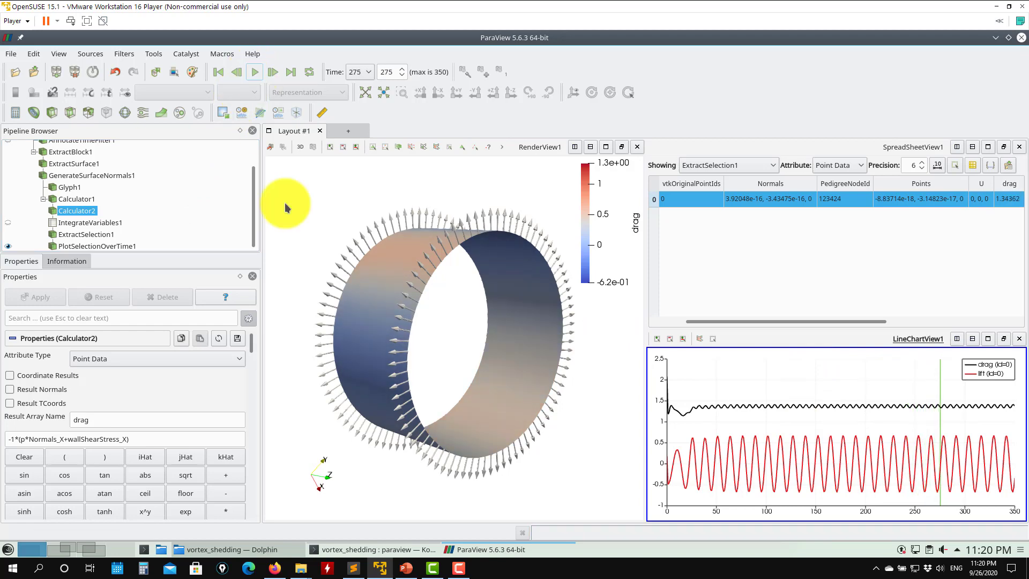
# - Switch to the file manager, open the data folder, and open L_D_paraview0.csv in Kate
pyautogui.click(228, 549)
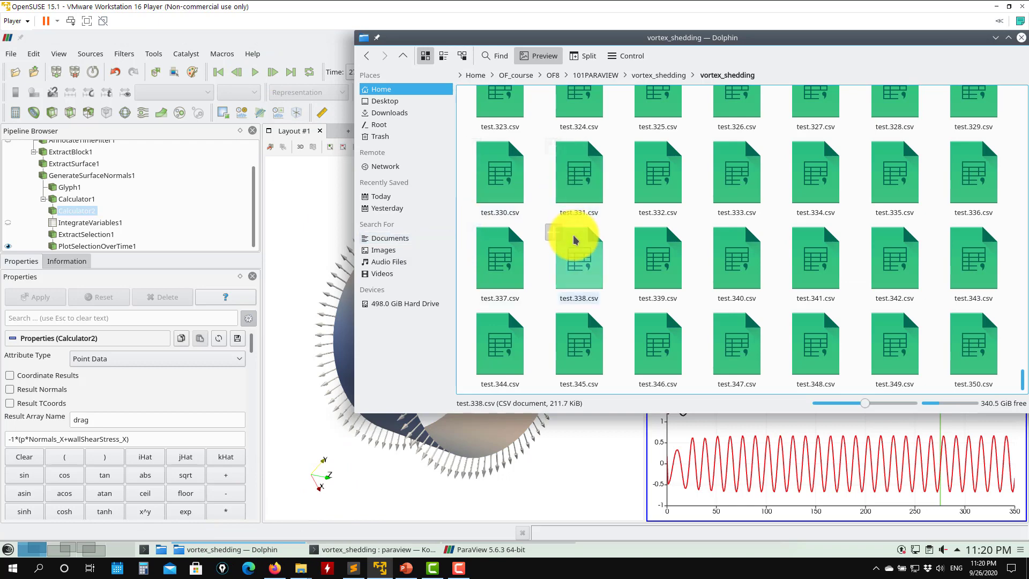
pyautogui.scroll(20, 578, 233)
pyautogui.click(541, 161)
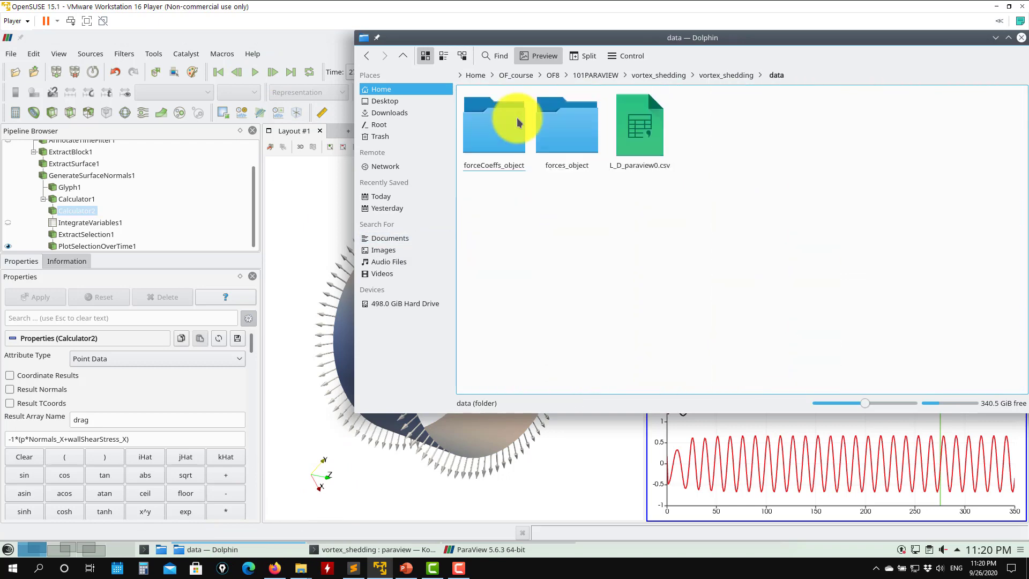
pyautogui.rightClick(645, 123)
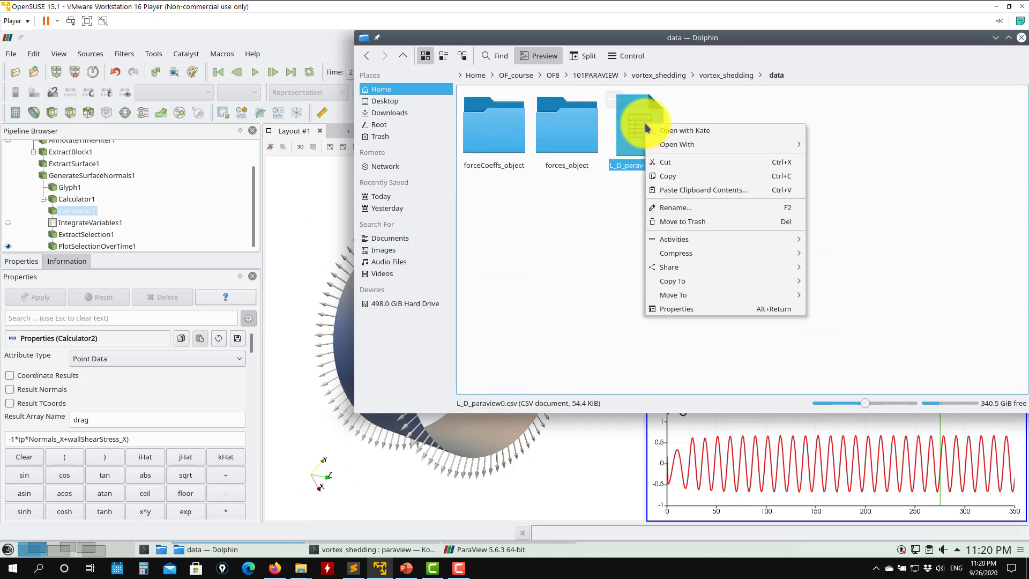
pyautogui.moveTo(683, 143)
pyautogui.click(873, 155)
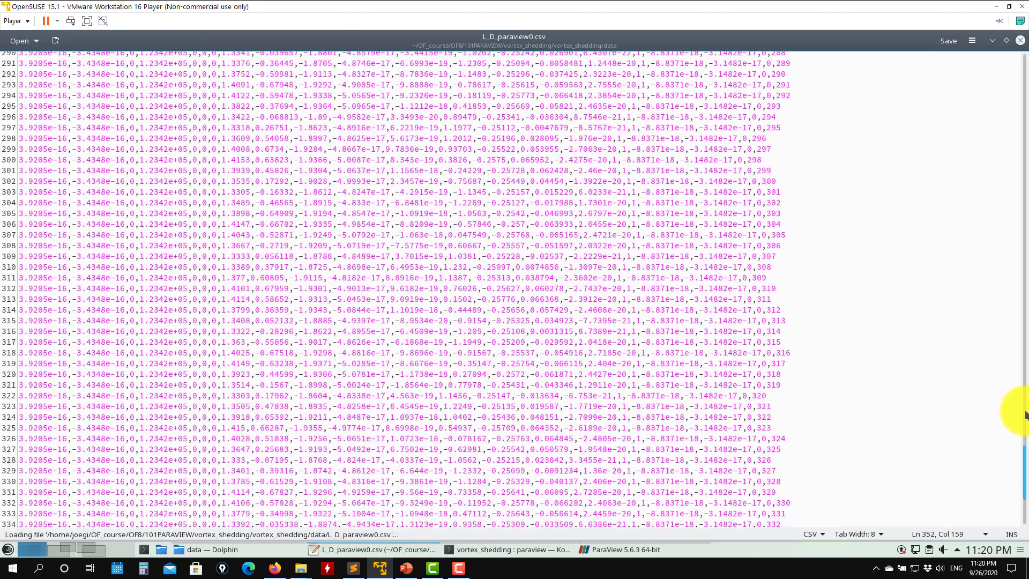
# - Scroll to the top of the CSV and inspect the drag, lift and Time column headers
pyautogui.moveTo(1024, 465); pyautogui.dragTo(711, 82)
pyautogui.scroll(3, 430, 137)
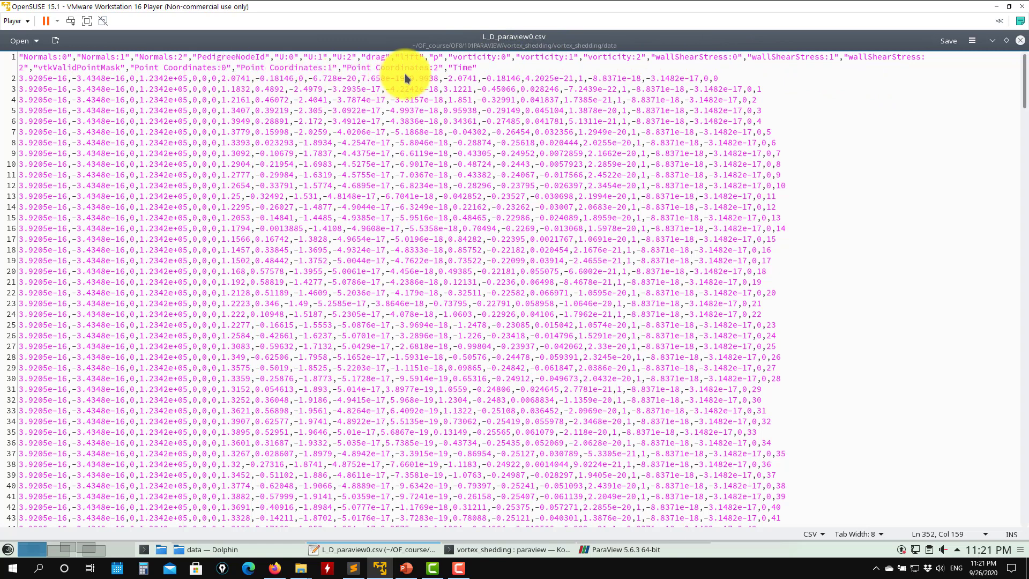
pyautogui.moveTo(421, 58); pyautogui.dragTo(362, 62)
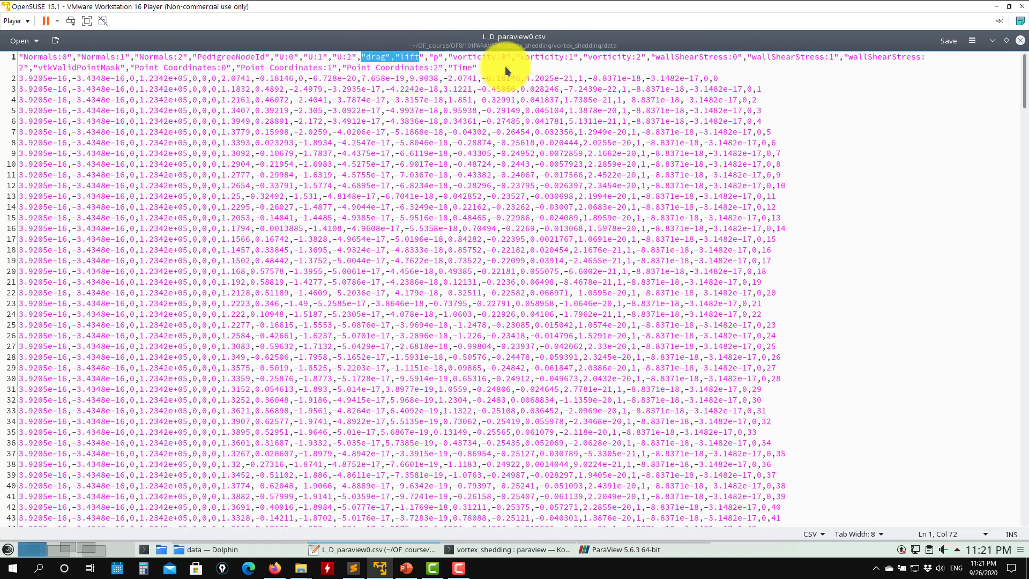
pyautogui.moveTo(500, 69); pyautogui.dragTo(435, 68)
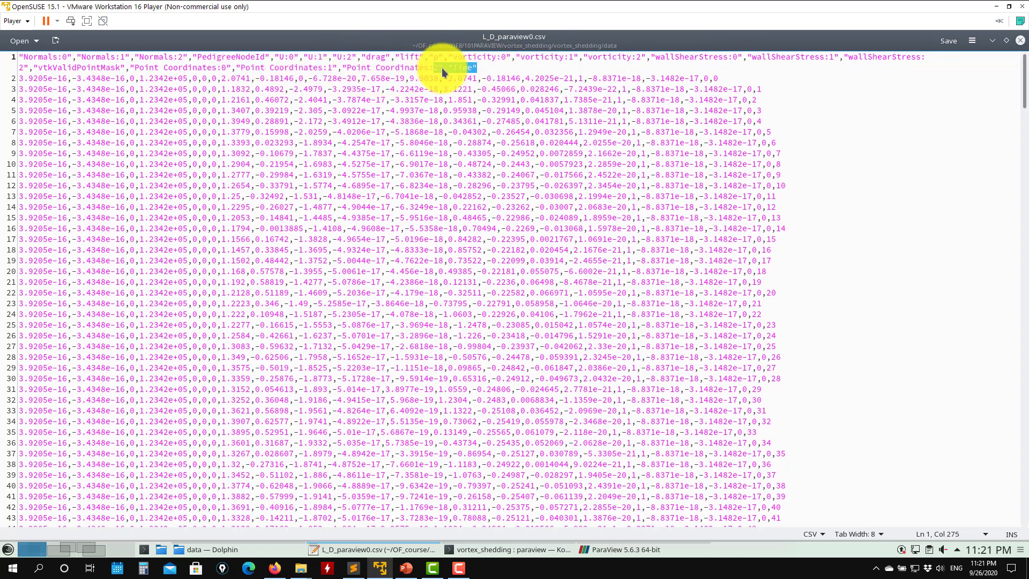
# - Close the CSV file, leave ParaView, and open a new terminal tab in the vortex_shedding case folder
pyautogui.click(1020, 42)
pyautogui.click(995, 38)
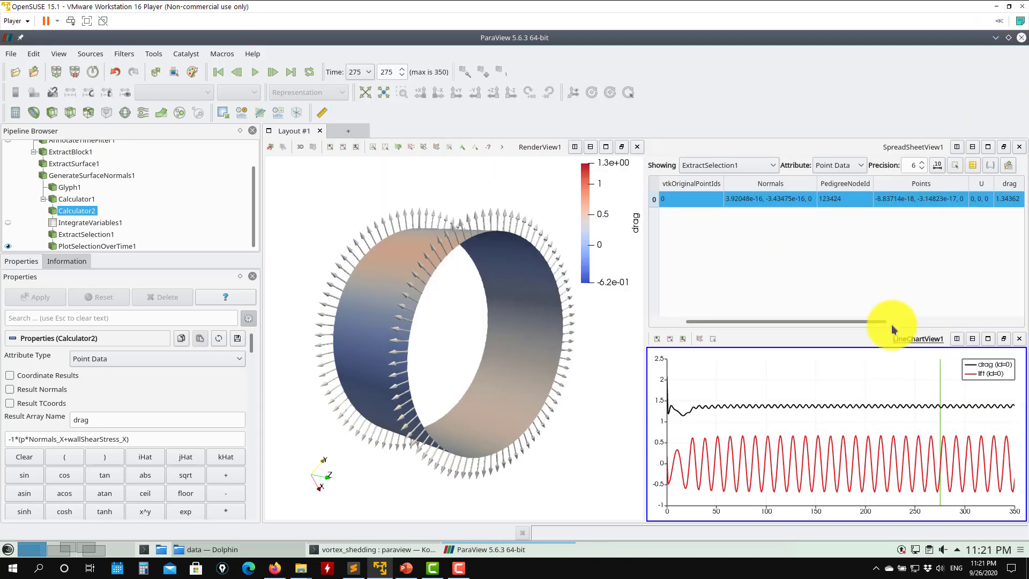
pyautogui.click(878, 268)
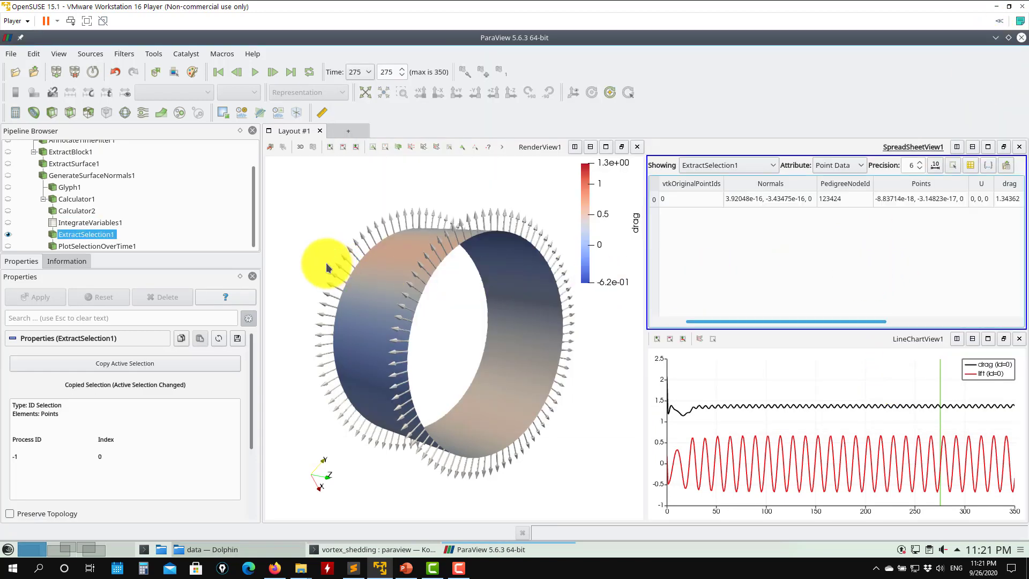
pyautogui.click(995, 38)
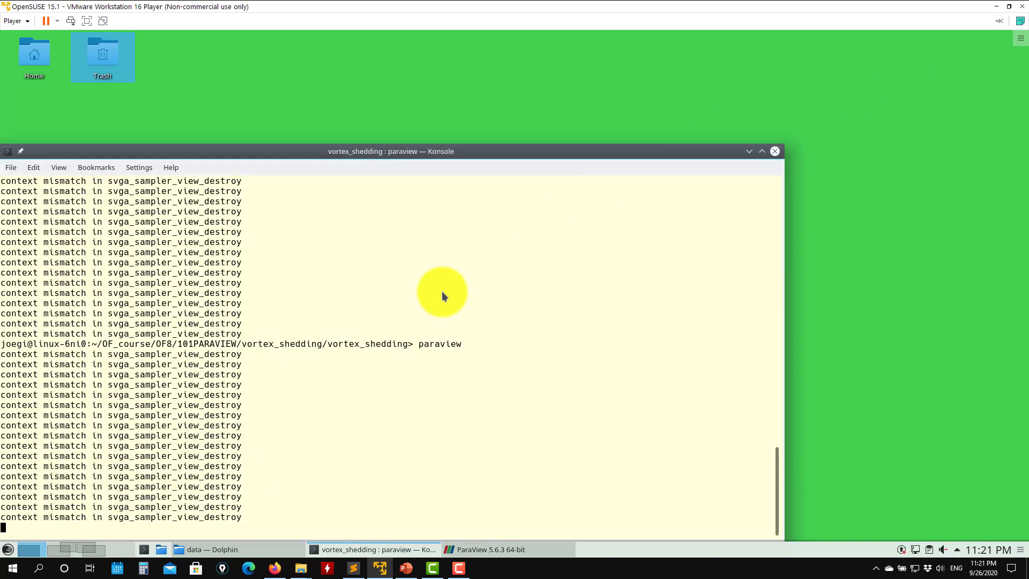
pyautogui.click(21, 165)
pyautogui.click(23, 198)
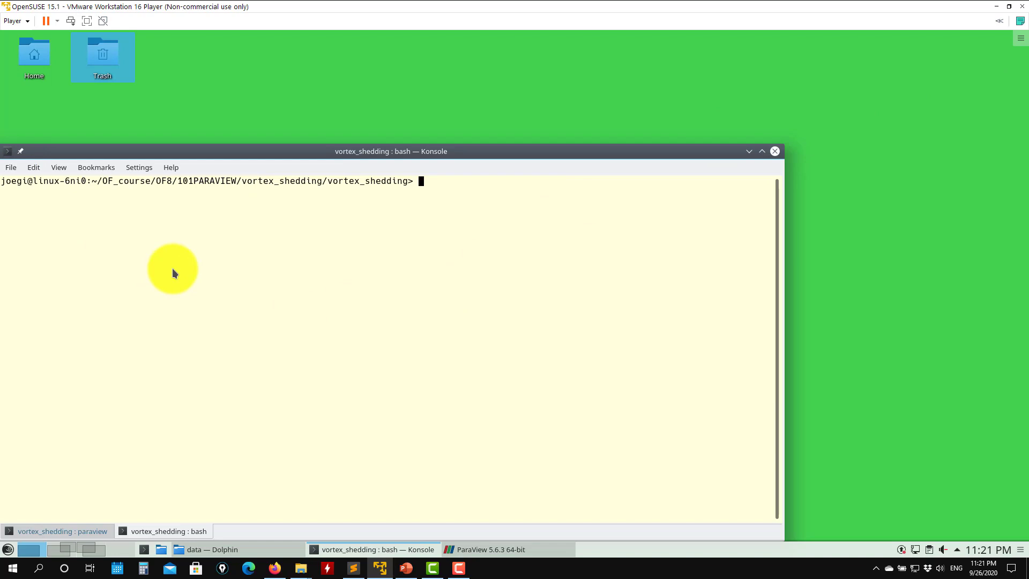
# - Delete all test.* CSV files from the case folder with rm test.*
pyautogui.write('ls')
pyautogui.press('Return')
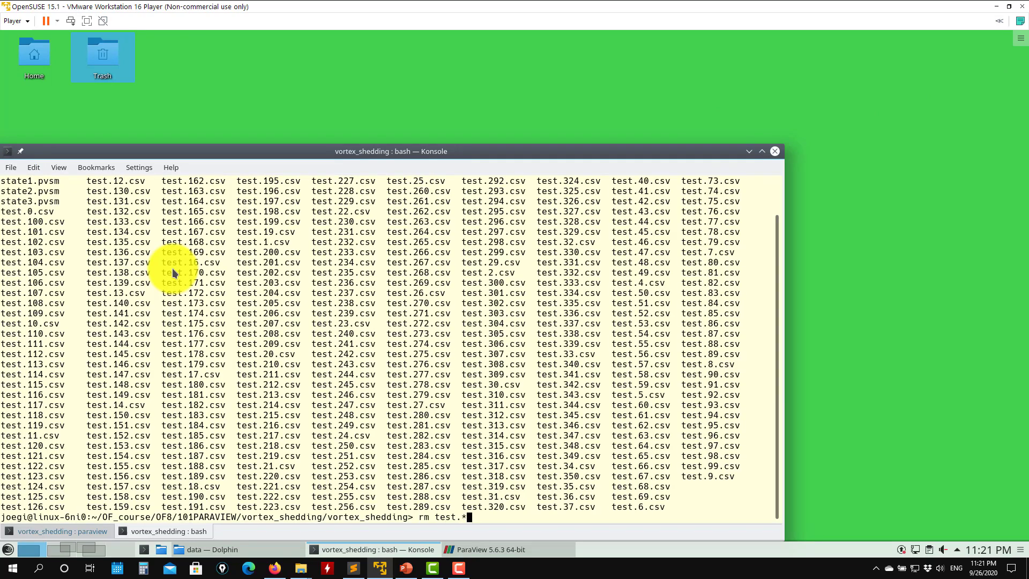
pyautogui.press('Return')
pyautogui.write('sls')
pyautogui.press('Return')
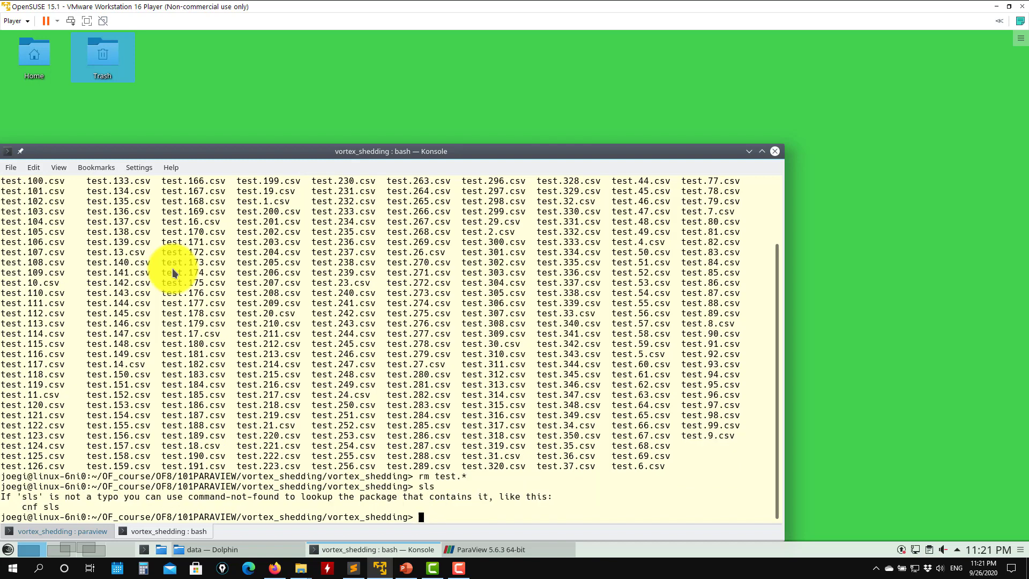
# - List the contents of the case folder and its data folder
pyautogui.write('ls')
pyautogui.press('Return')
pyautogui.write('cd d')
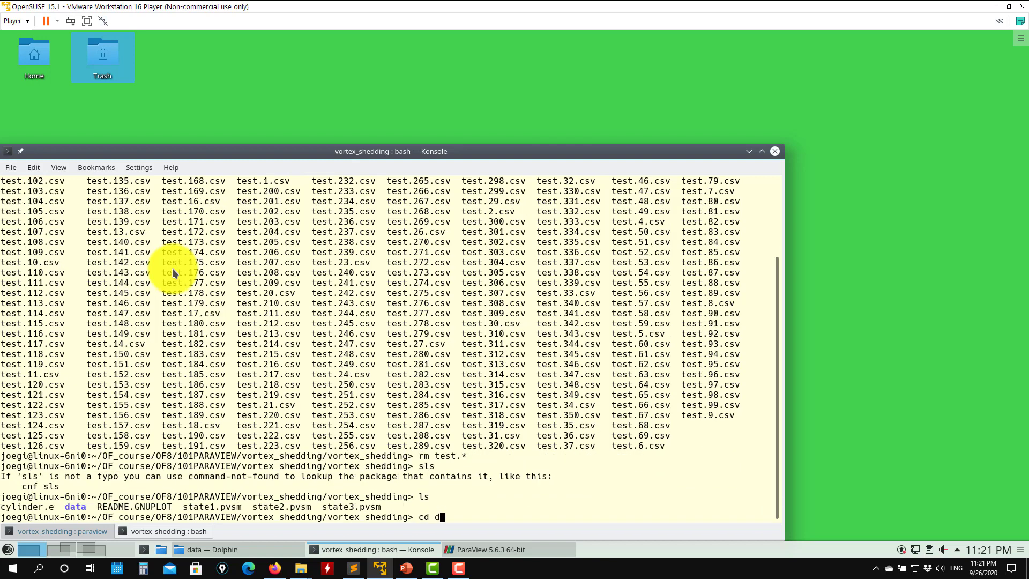
pyautogui.press('Tab')
pyautogui.press('Return')
pyautogui.write('ls')
pyautogui.press('Return')
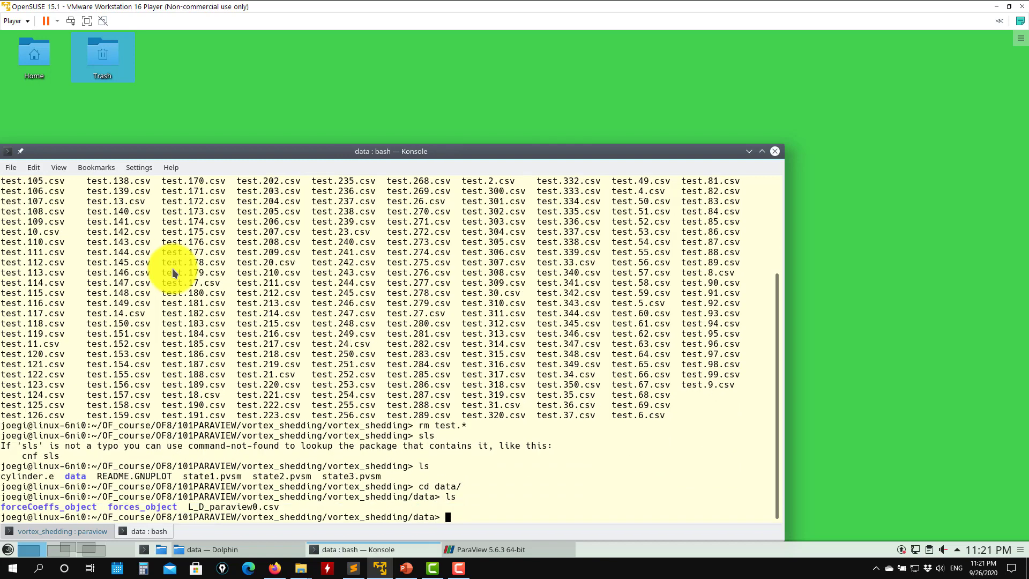
pyautogui.write('cd ..')
pyautogui.press('Return')
pyautogui.write('ls')
pyautogui.press('Return')
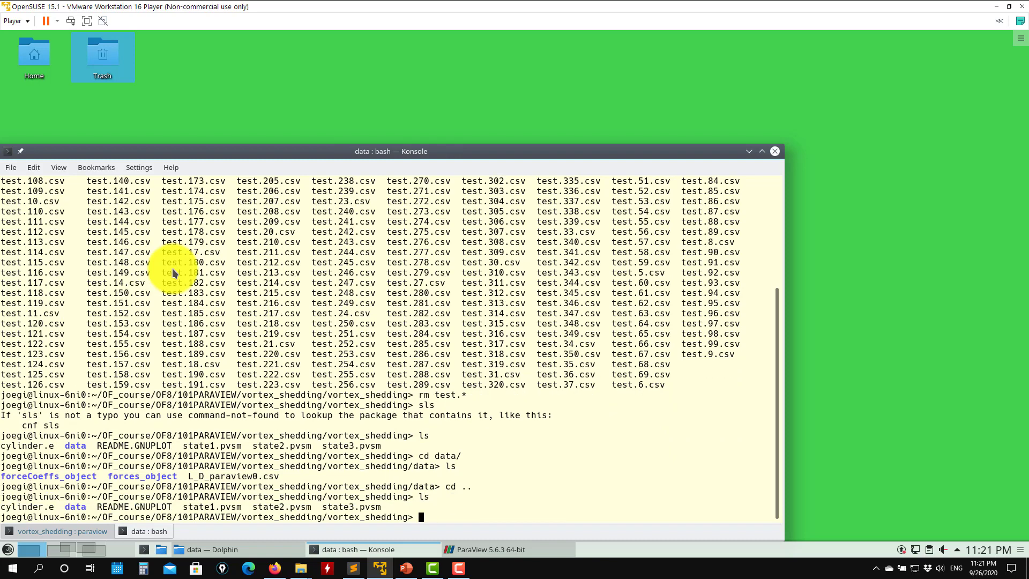
# - Start gnuplot in the case folder terminal
pyautogui.write('gnup')
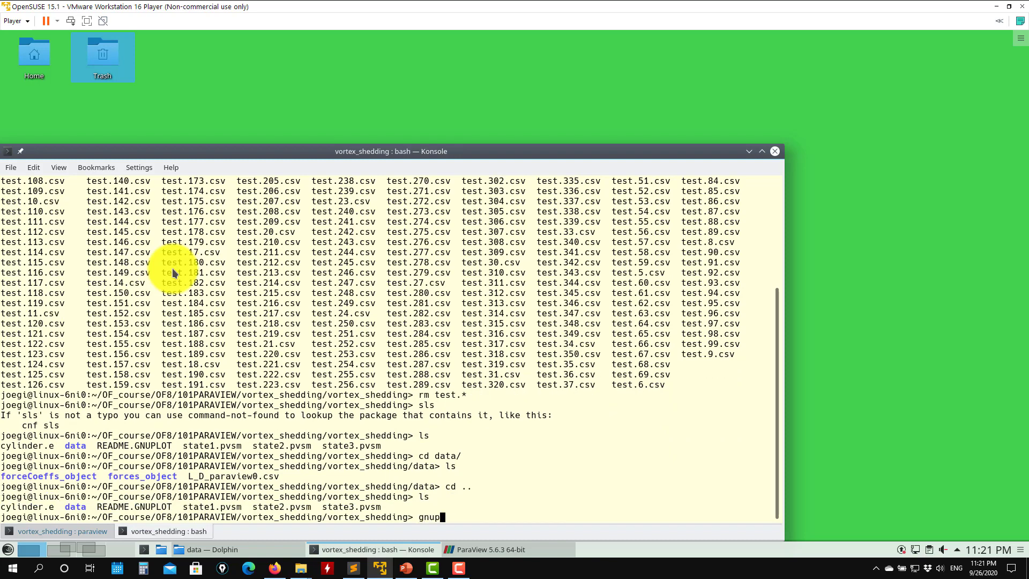
pyautogui.write('lot')
pyautogui.press('Return')
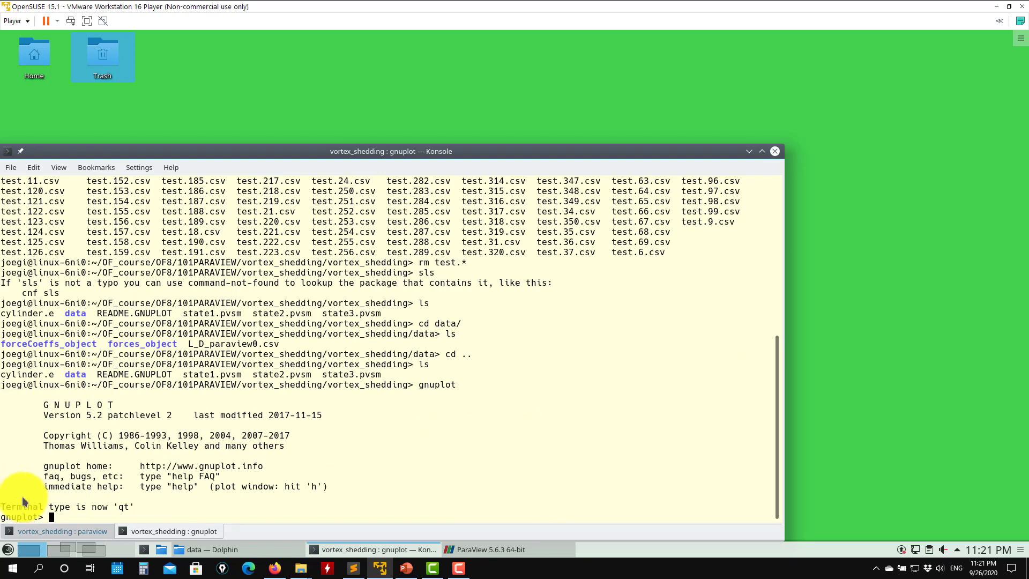
# - Go up to the vortex_shedding folder in the file manager and open README.GNUPLOT in Kate
pyautogui.click(209, 549)
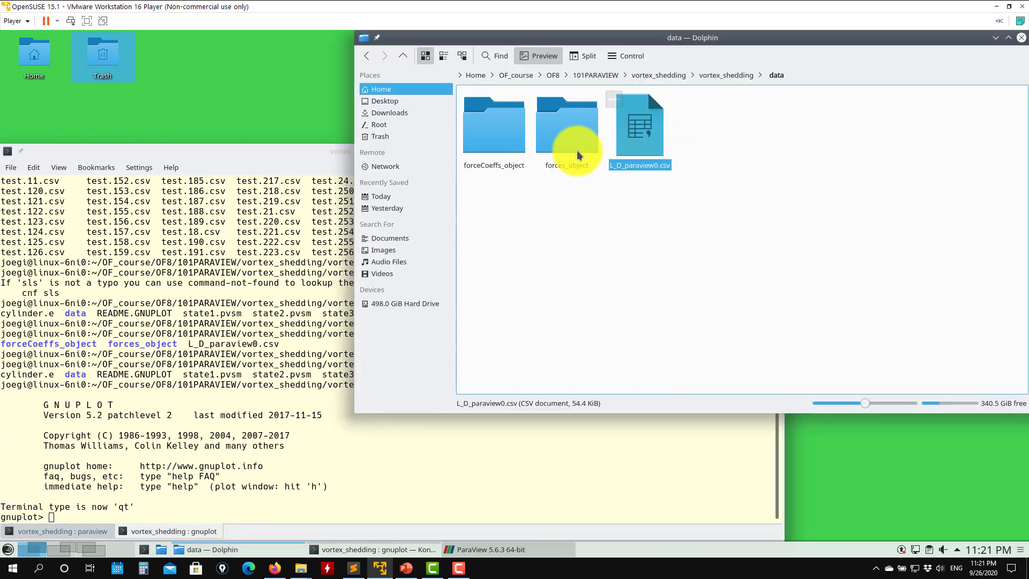
pyautogui.click(405, 56)
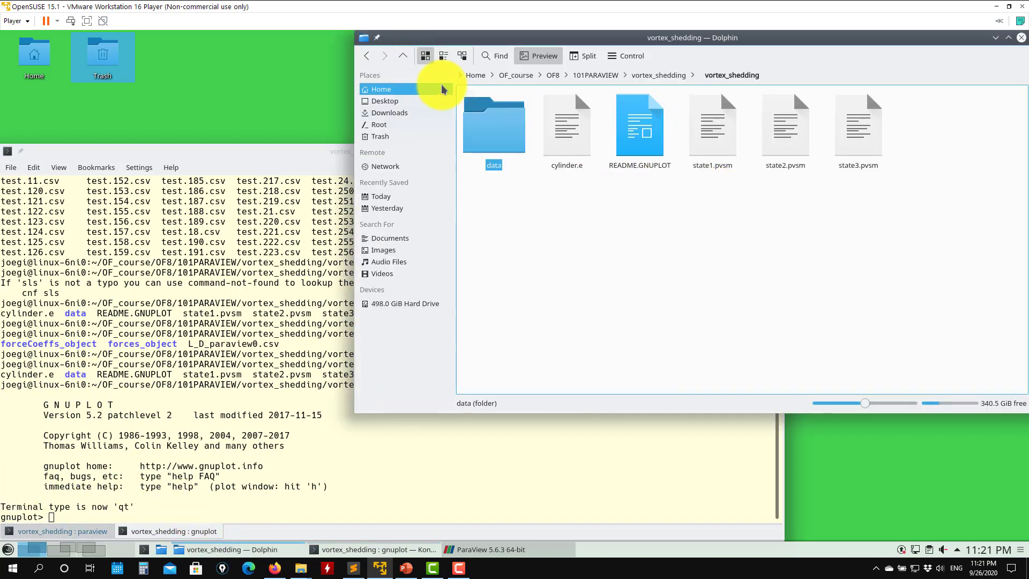
pyautogui.rightClick(644, 136)
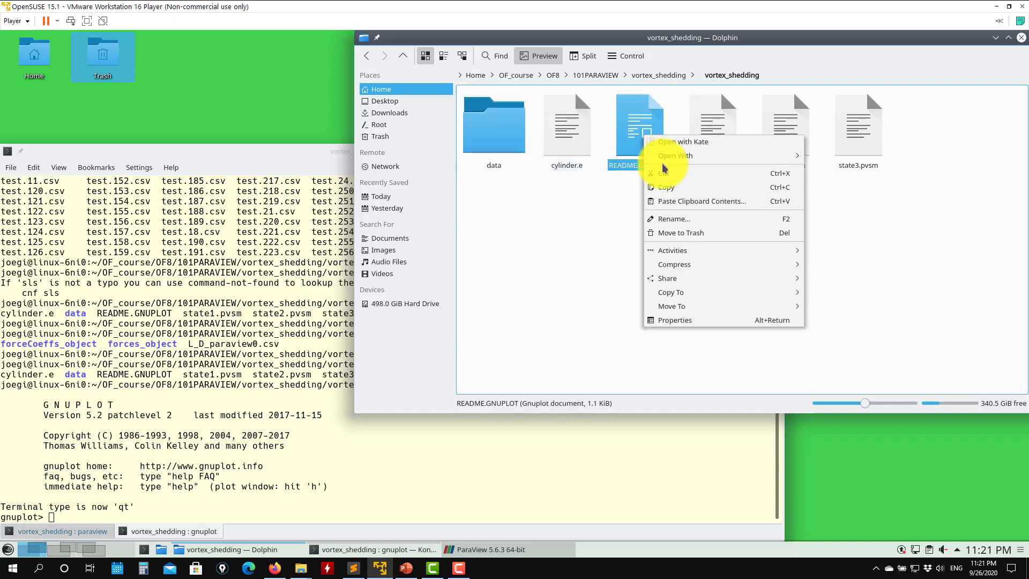
pyautogui.moveTo(696, 156)
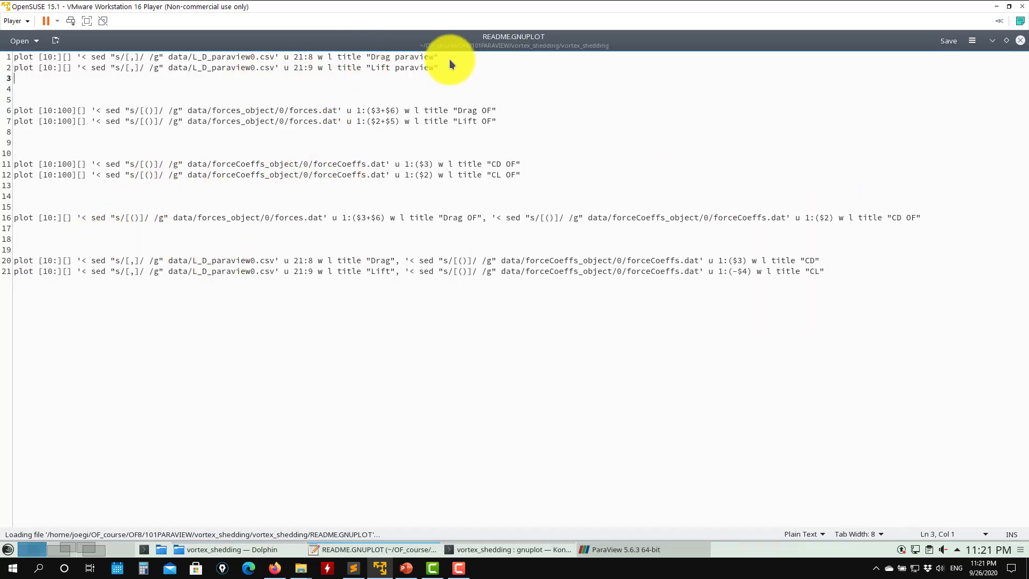
# - Examine the parts of the first plot command for data/L_D_paraview0.csv in README.GNUPLOT
pyautogui.moveTo(449, 58); pyautogui.dragTo(30, 56)
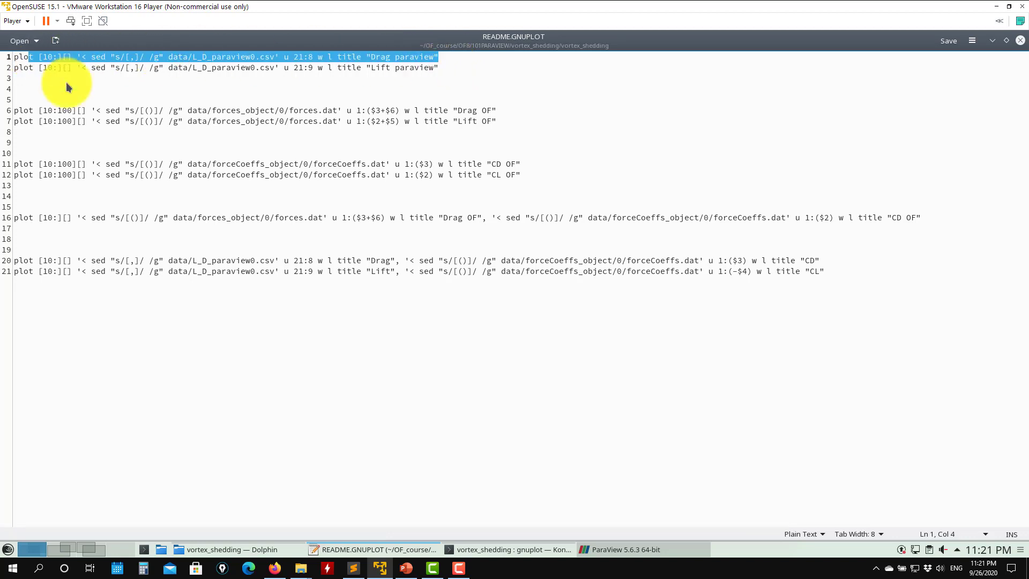
pyautogui.click(92, 84)
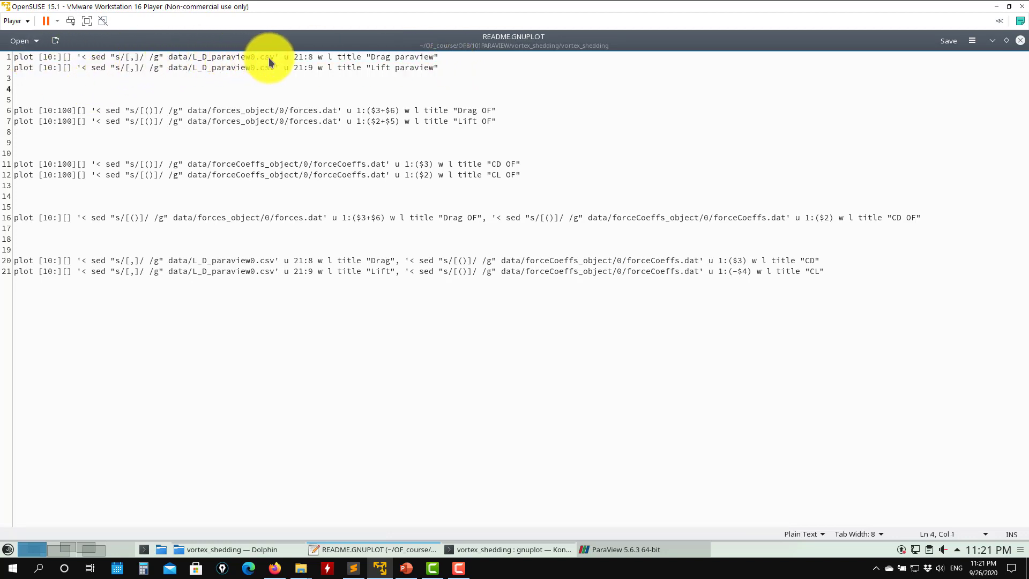
pyautogui.moveTo(278, 57); pyautogui.dragTo(134, 69)
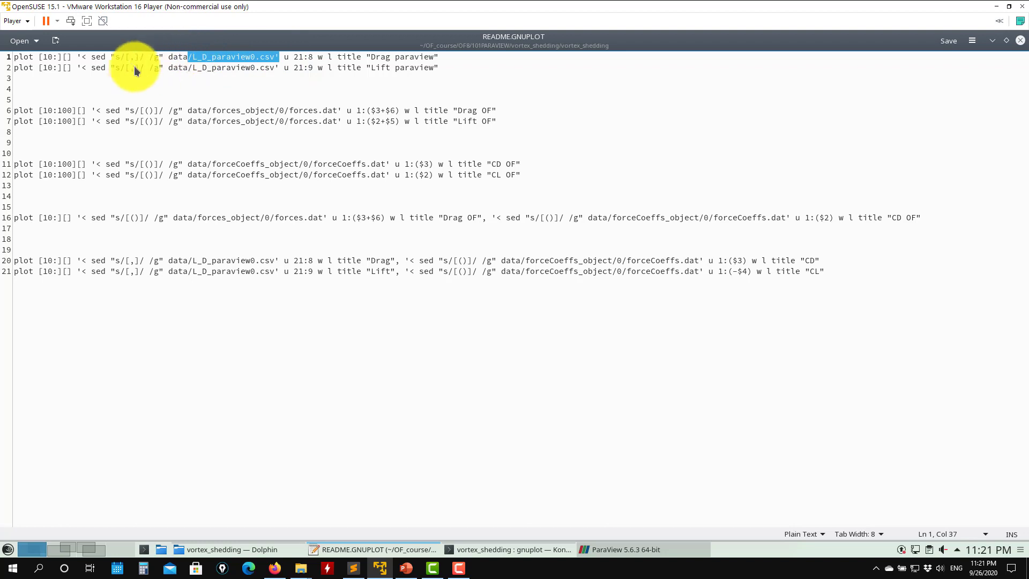
pyautogui.click(135, 57)
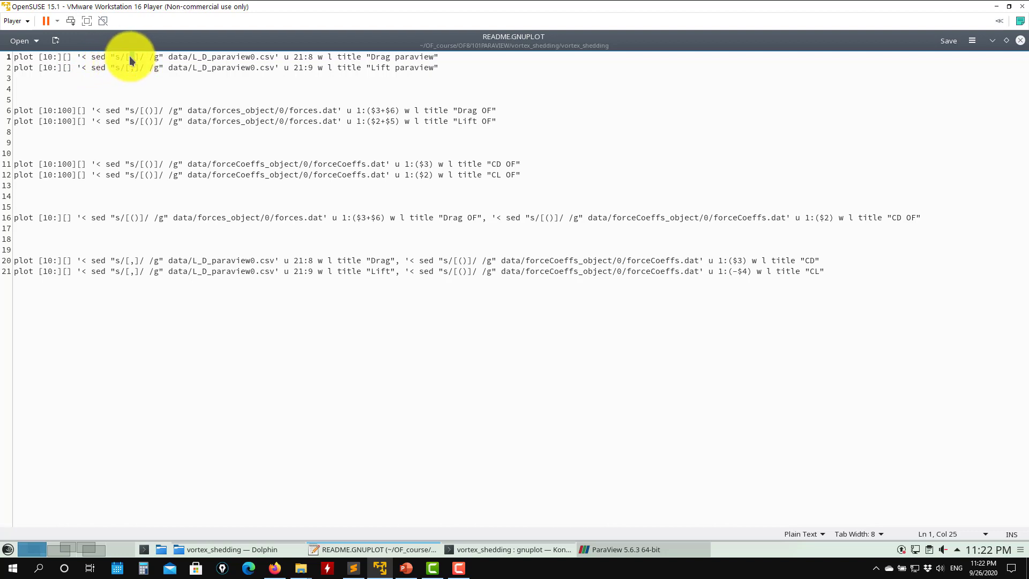
pyautogui.hotkey('shift', 'Left')
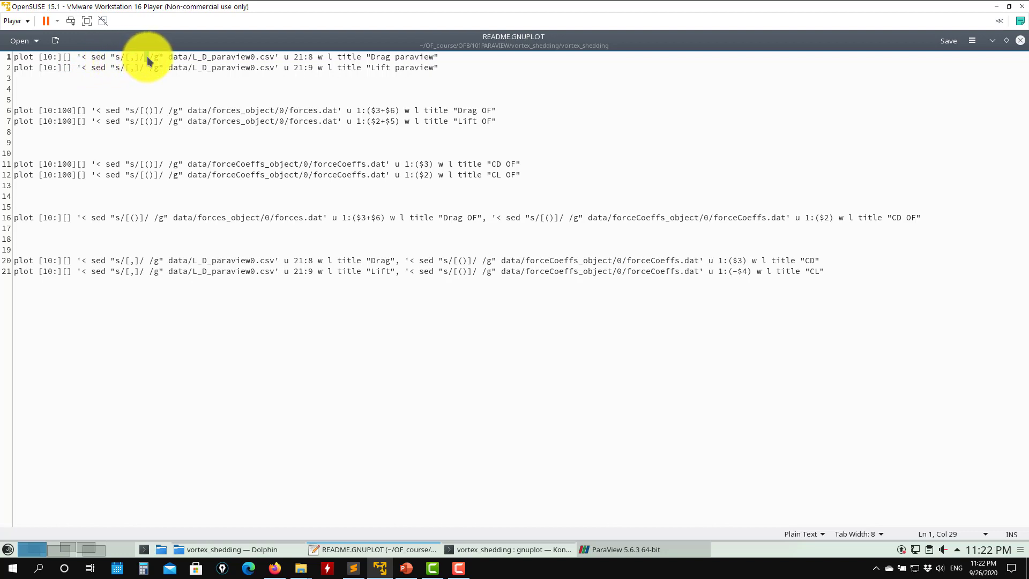
pyautogui.moveTo(163, 57); pyautogui.dragTo(79, 59)
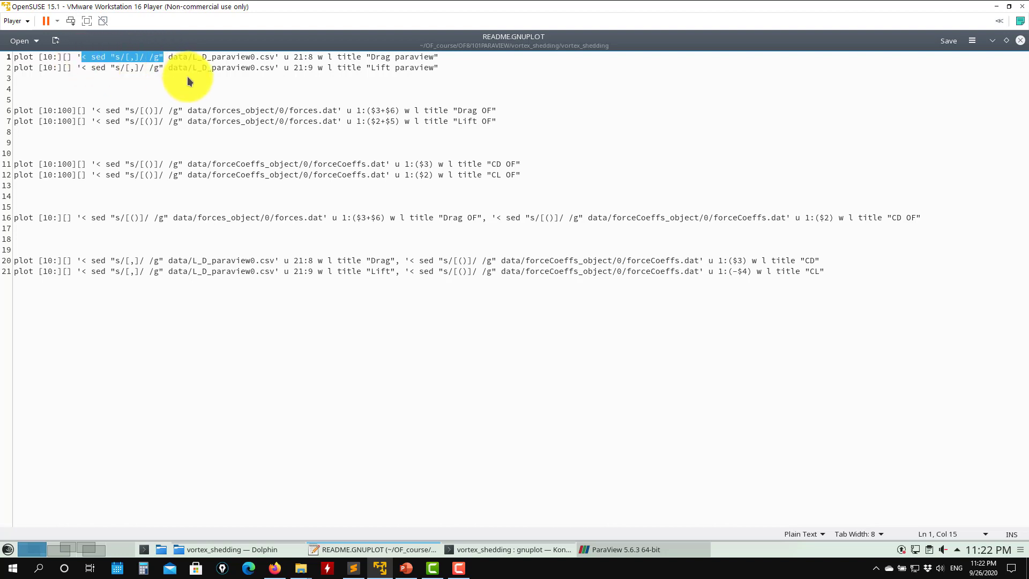
pyautogui.moveTo(166, 57); pyautogui.dragTo(303, 64)
# - Copy the first README plot command and run it in gnuplot to plot Drag paraview
pyautogui.tripleClick(349, 57)
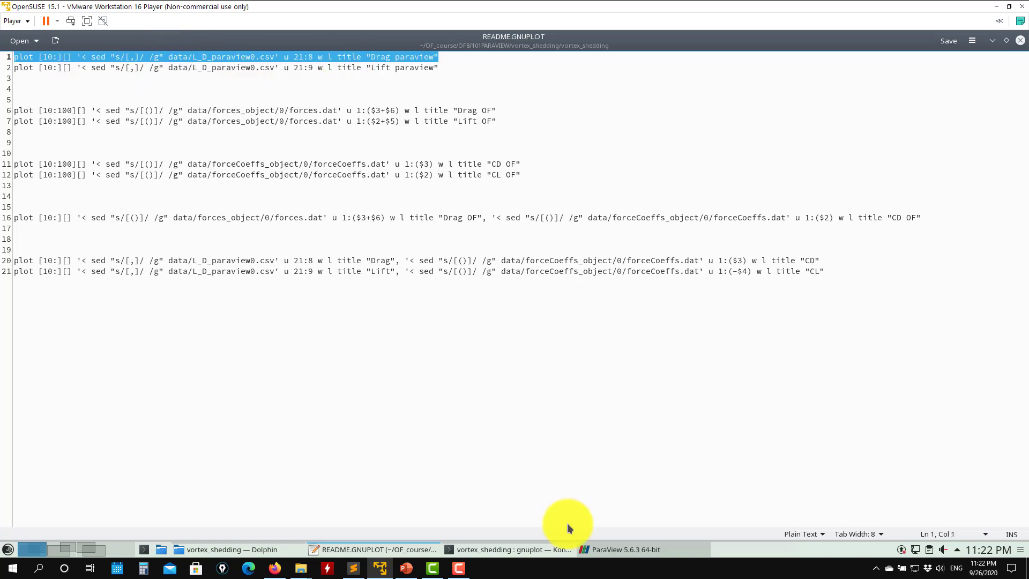
pyautogui.click(493, 550)
pyautogui.middleClick(487, 309)
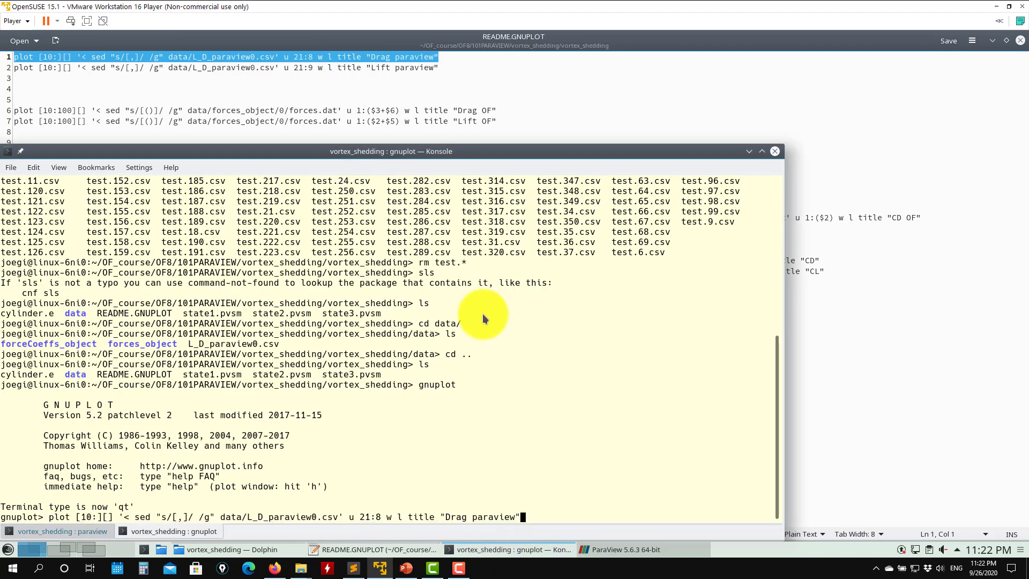
pyautogui.press('Return')
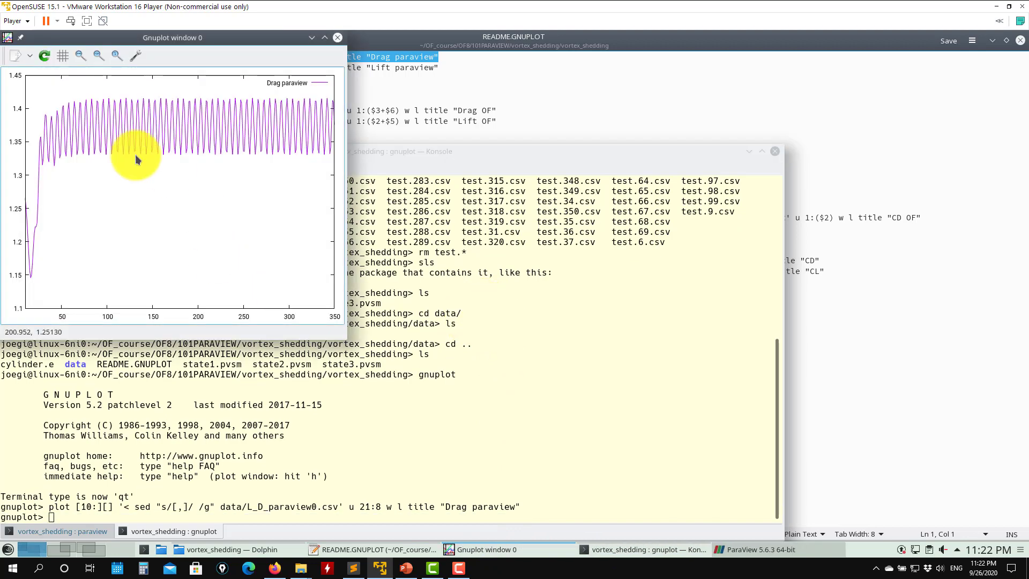
# - Try replotting drag directly from data/L_D_paraview0.csv with the sed filter removed from the command
pyautogui.click(438, 319)
pyautogui.press('Up')
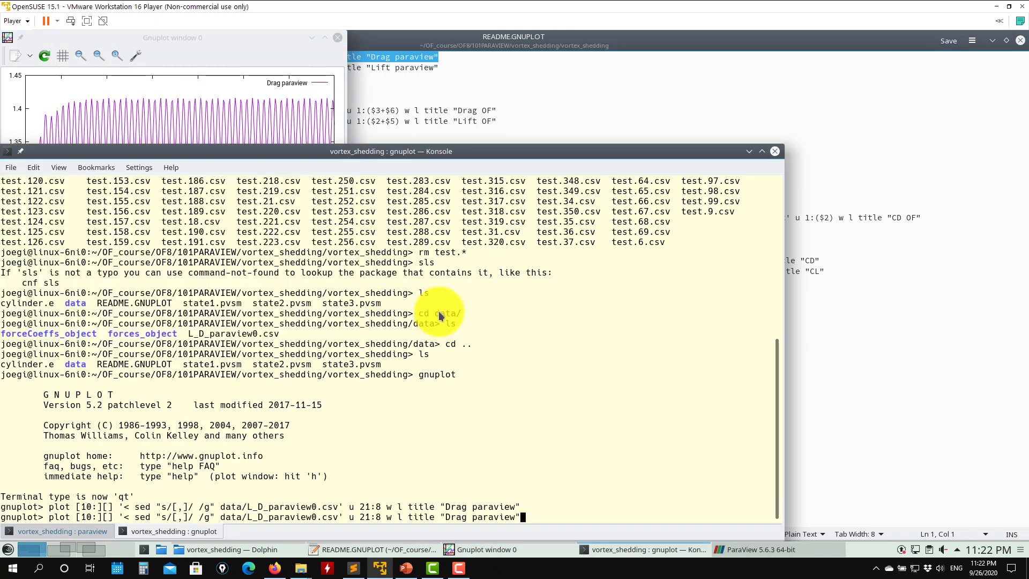
pyautogui.press('Home')
pyautogui.press('Right')
pyautogui.press('Right')
pyautogui.press('Right')
pyautogui.press('Right')
pyautogui.press('Right')
pyautogui.press('Right')
pyautogui.press('Right')
pyautogui.press('Right')
pyautogui.press('Right')
pyautogui.press('Right')
pyautogui.press('Right')
pyautogui.press('Right')
pyautogui.press('Right')
pyautogui.press('Right')
pyautogui.press('Right')
pyautogui.press('Right')
pyautogui.press('Right')
pyautogui.press('Right')
pyautogui.press('Right')
pyautogui.press('Right')
pyautogui.press('Right')
pyautogui.press('BackSpace')
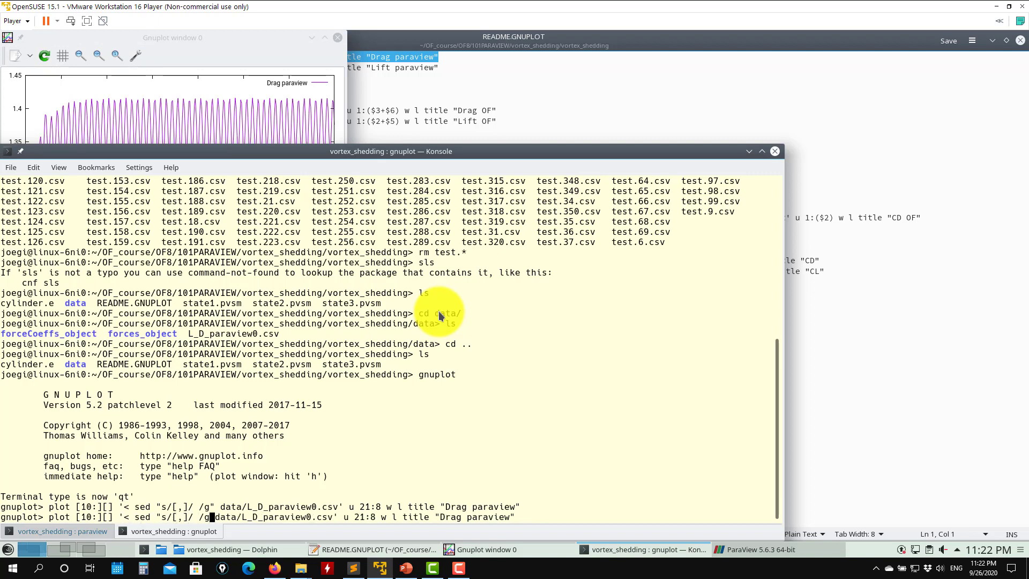
pyautogui.press('BackSpace')
pyautogui.press('BackSpace')
pyautogui.press('BackSpace')
pyautogui.press('BackSpace')
pyautogui.press('BackSpace')
pyautogui.press('BackSpace')
pyautogui.press('BackSpace')
pyautogui.press('BackSpace')
pyautogui.press('BackSpace')
pyautogui.press('BackSpace')
pyautogui.press('BackSpace')
pyautogui.press('BackSpace')
pyautogui.press('BackSpace')
pyautogui.press('BackSpace')
pyautogui.press('BackSpace')
pyautogui.press('BackSpace')
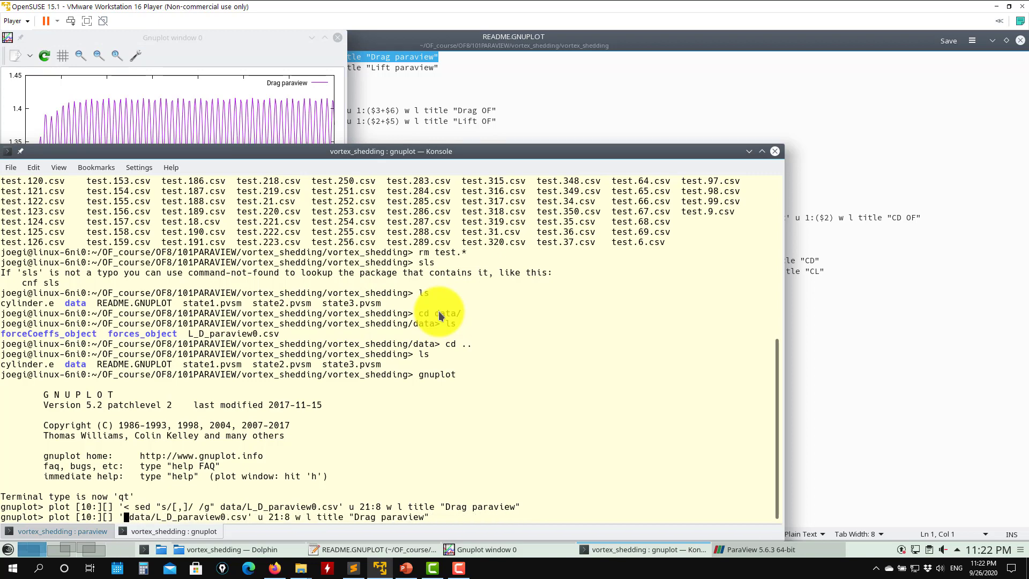
pyautogui.press('BackSpace')
pyautogui.write("'")
pyautogui.press('Return')
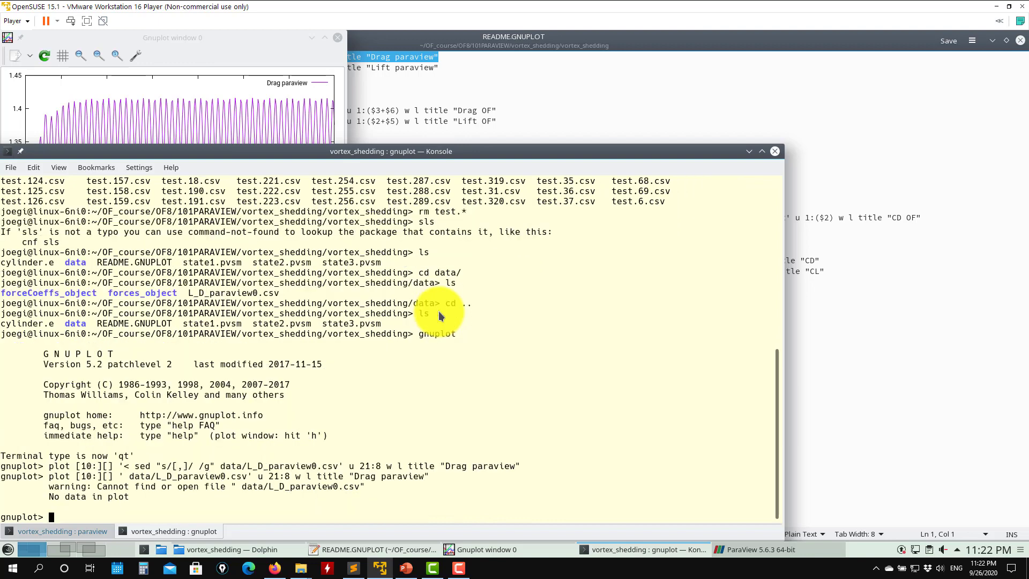
# - Rerun the original sed-filtered drag plot command
pyautogui.press('Up')
pyautogui.press('Up')
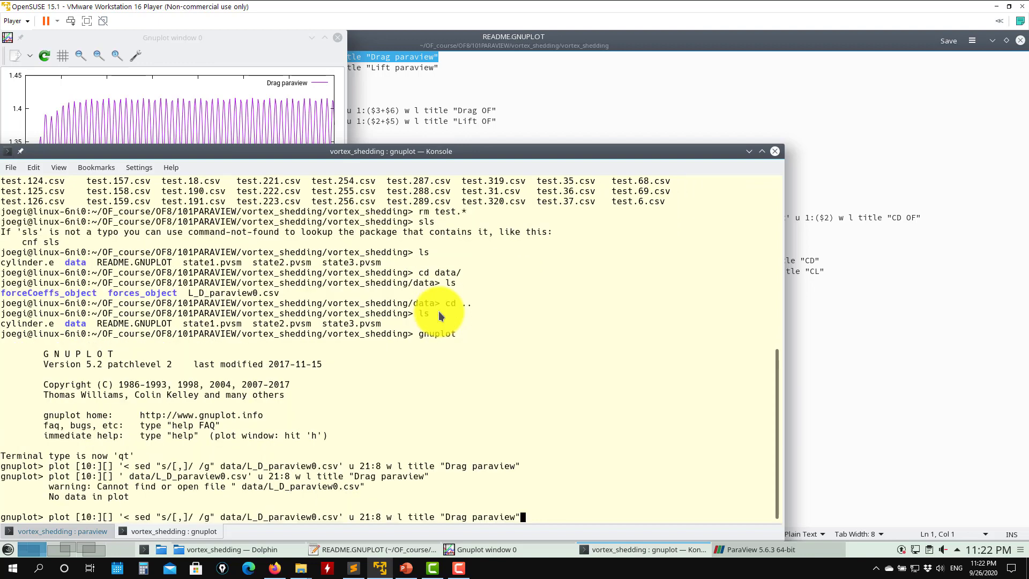
pyautogui.press('Return')
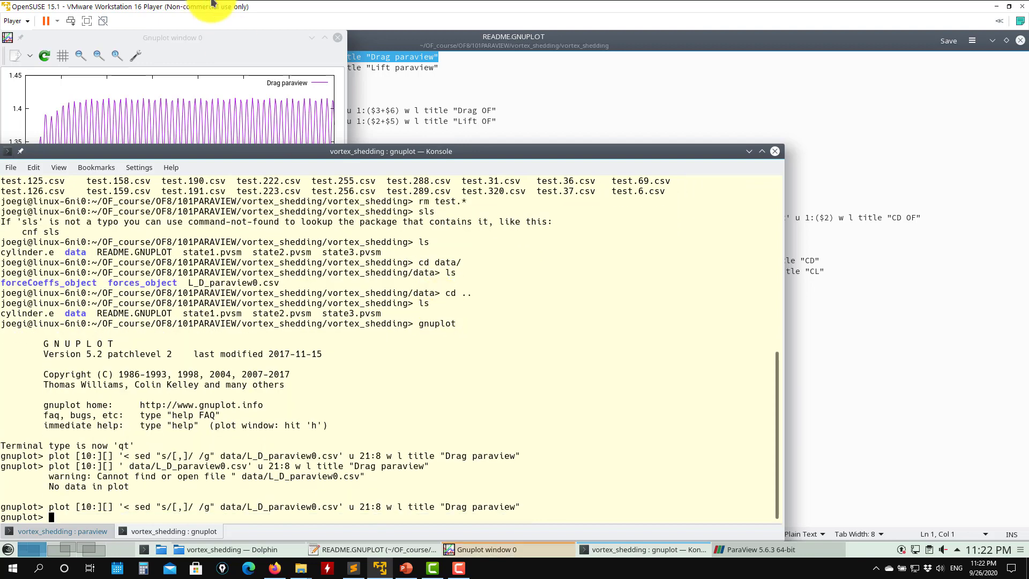
# - Close the gnuplot window and examine the remaining plot commands in README.GNUPLOT
pyautogui.click(275, 52)
pyautogui.click(337, 38)
pyautogui.click(339, 95)
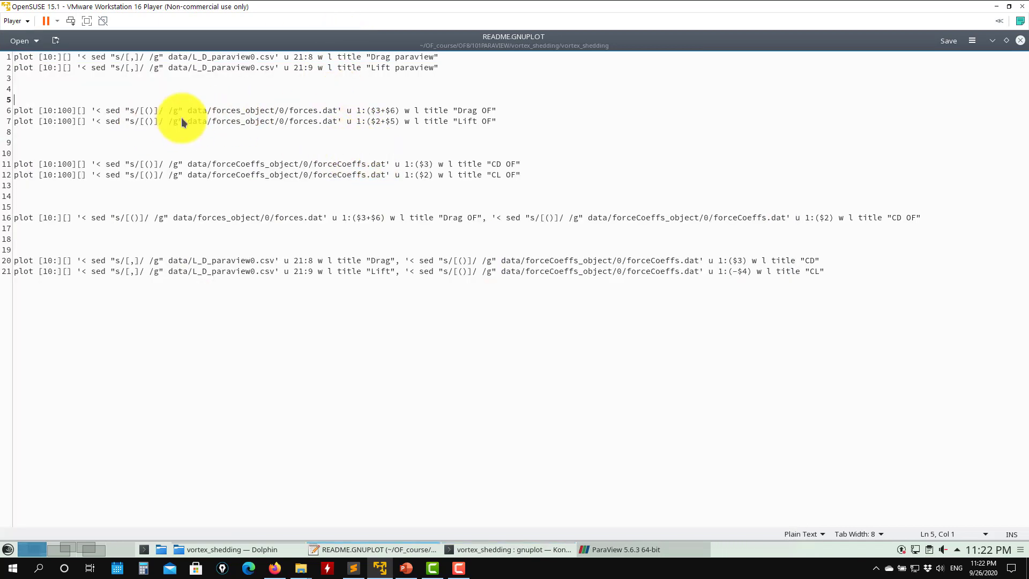
pyautogui.doubleClick(136, 218)
pyautogui.click(287, 217)
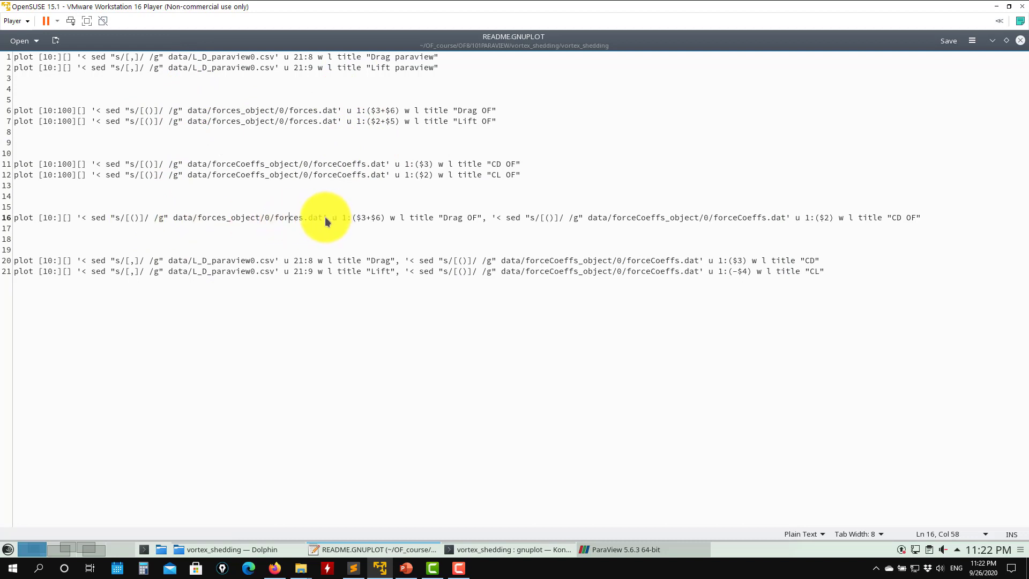
pyautogui.moveTo(323, 218); pyautogui.dragTo(244, 221)
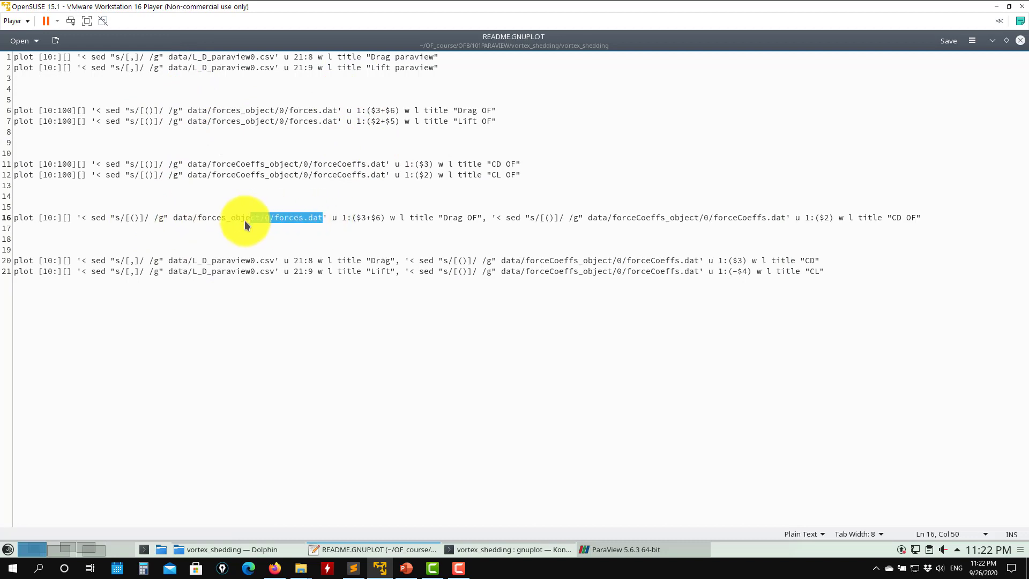
pyautogui.click(138, 219)
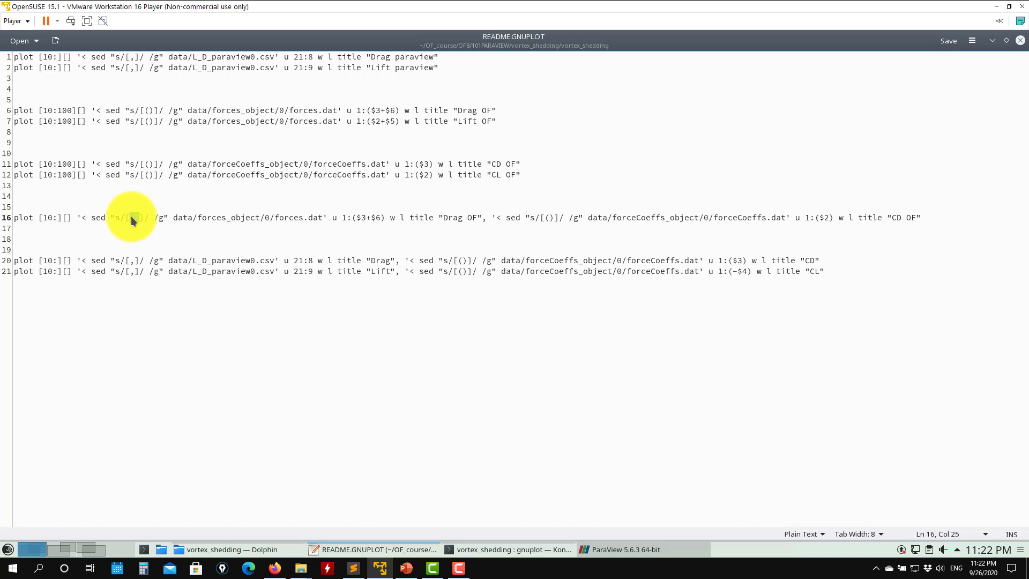
pyautogui.click(125, 217)
pyautogui.click(130, 216)
pyautogui.moveTo(132, 217); pyautogui.dragTo(130, 217)
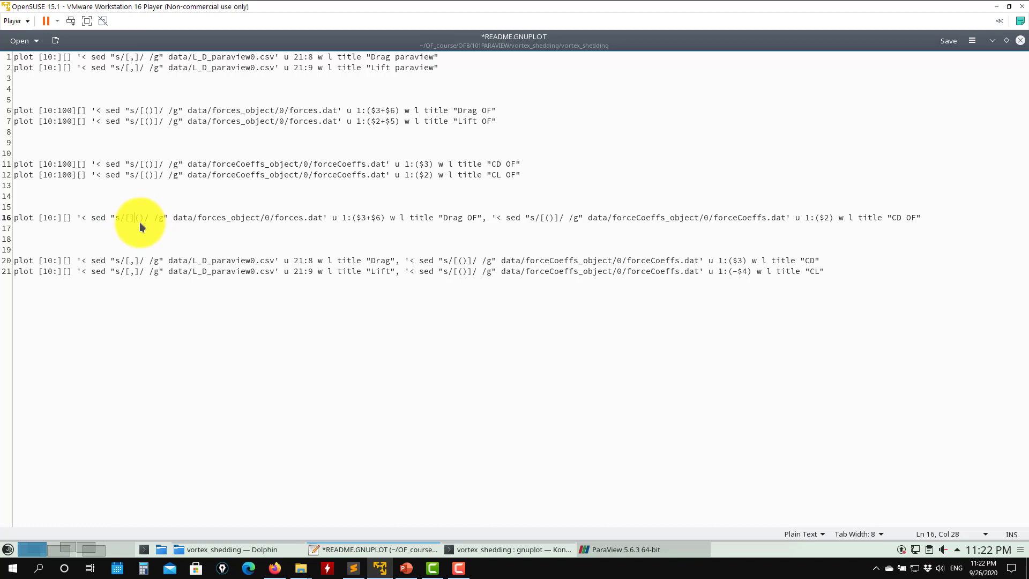
pyautogui.hotkey('ctrl', 'z')
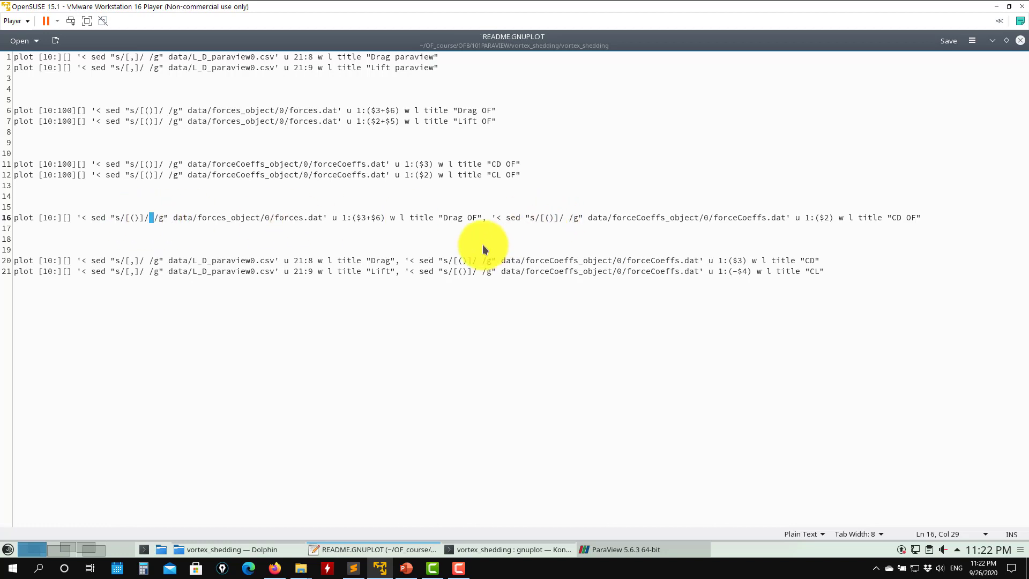
# - Copy the line 20 command from README.GNUPLOT into gnuplot to plot ParaView Drag against OpenFOAM CD
pyautogui.moveTo(819, 261); pyautogui.dragTo(14, 262)
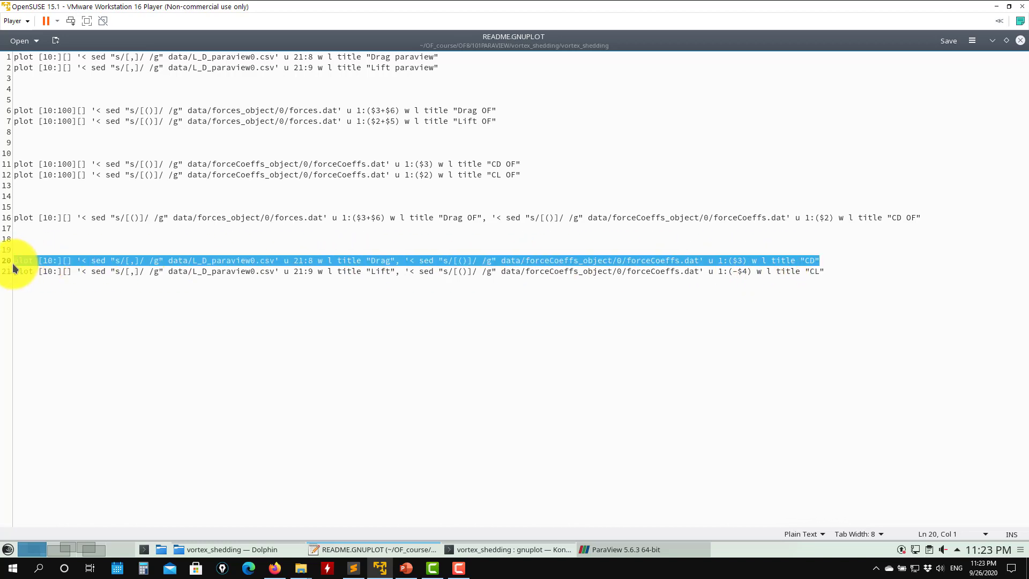
pyautogui.tripleClick(291, 267)
pyautogui.click(307, 262)
pyautogui.tripleClick(308, 262)
pyautogui.hotkey('ctrl', 'c')
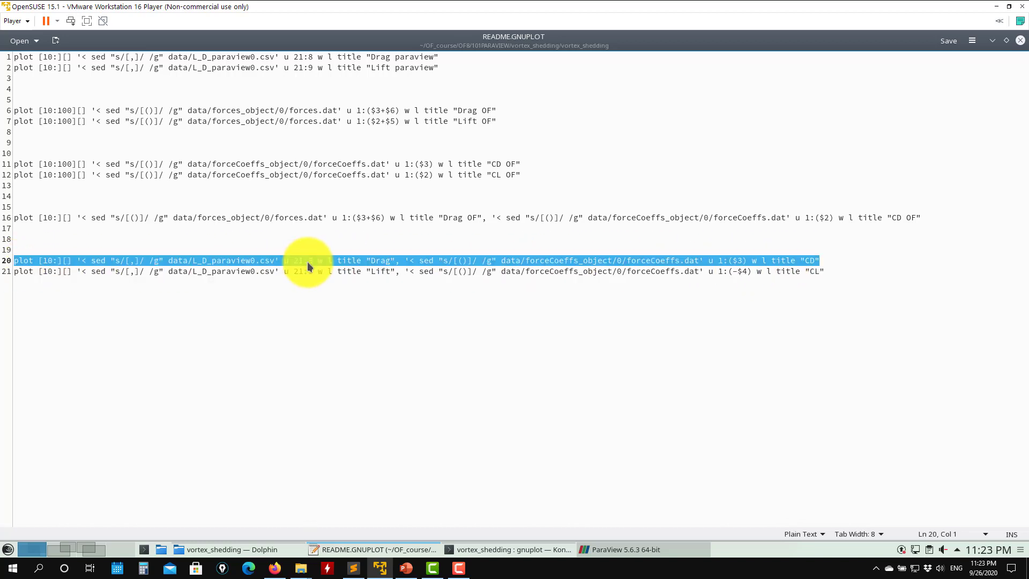
pyautogui.click(522, 549)
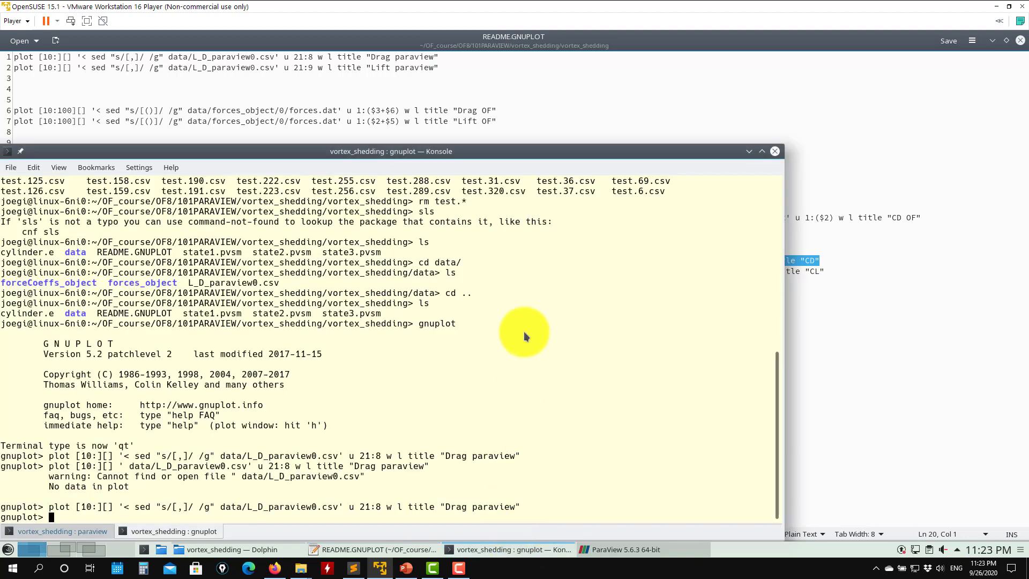
pyautogui.middleClick(514, 336)
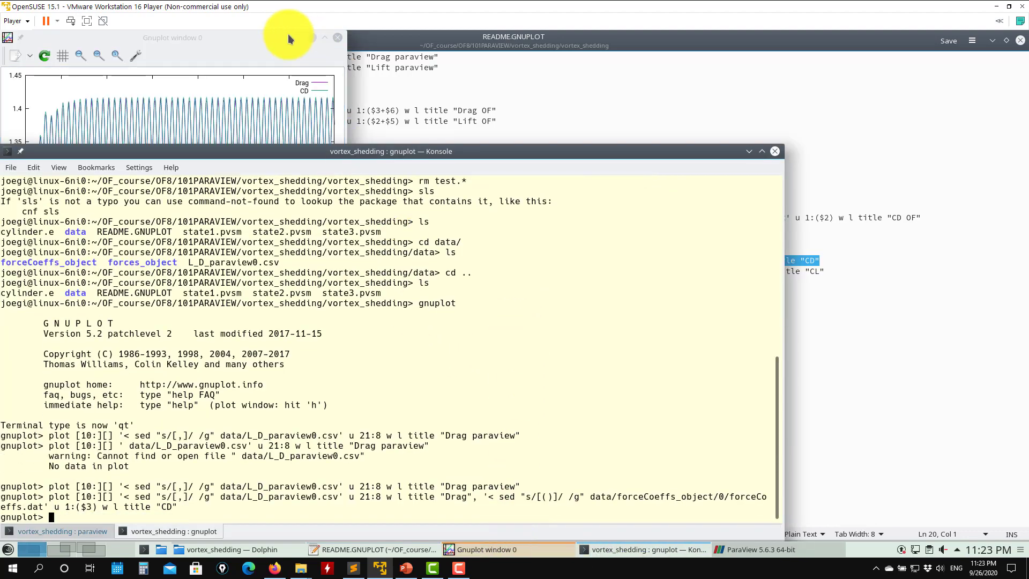
pyautogui.click(324, 39)
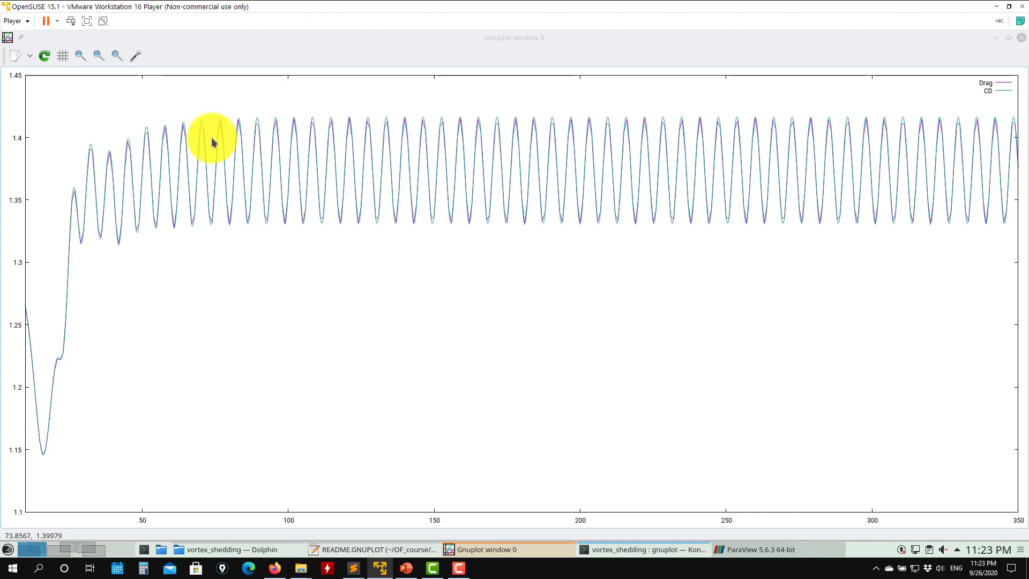
# - Zoom into the Drag and CD curves between about 222 and 337 to compare them, then close the plot window
pyautogui.rightClick(646, 110)
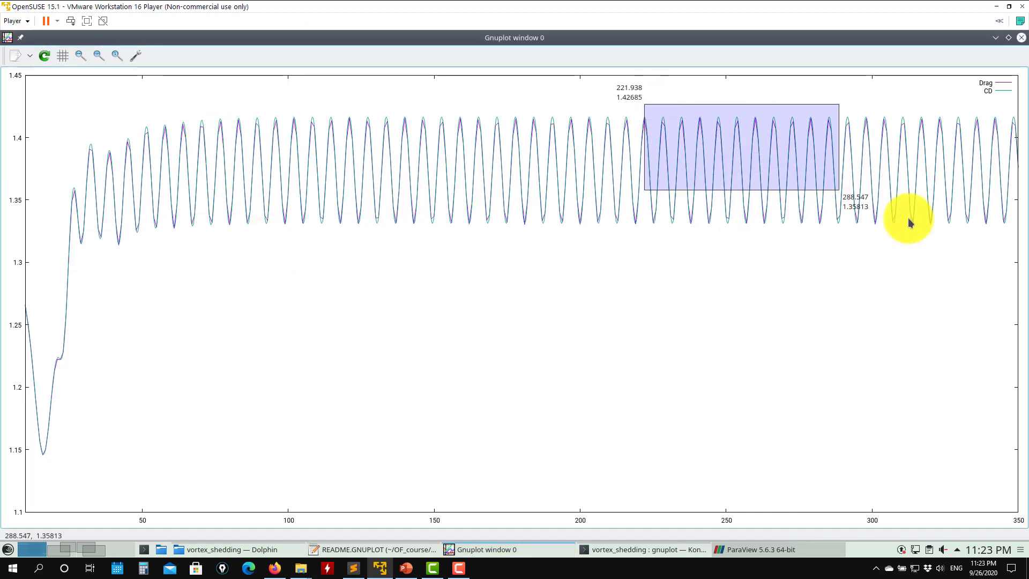
pyautogui.rightClick(981, 238)
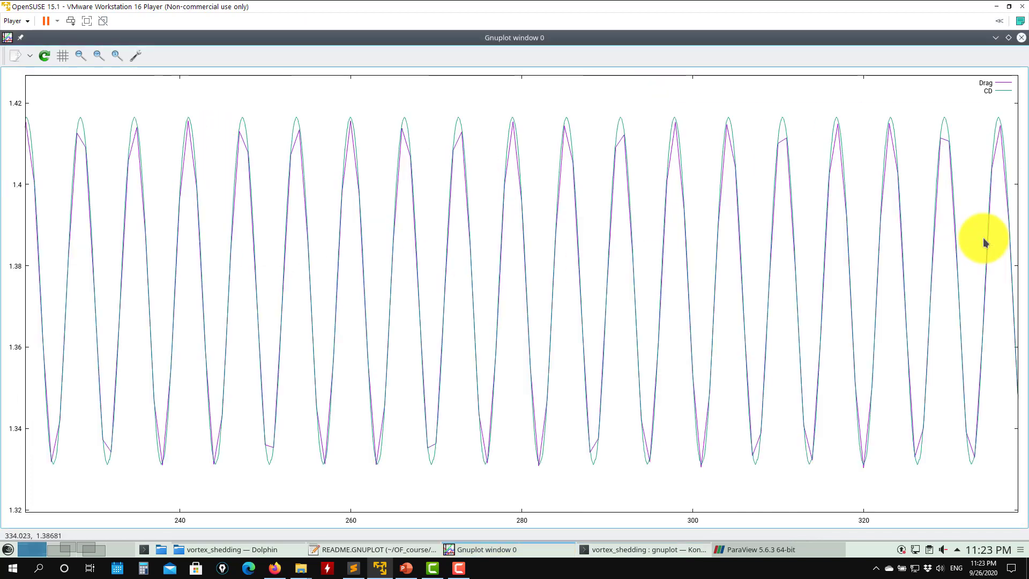
pyautogui.click(1001, 91)
pyautogui.click(1001, 91)
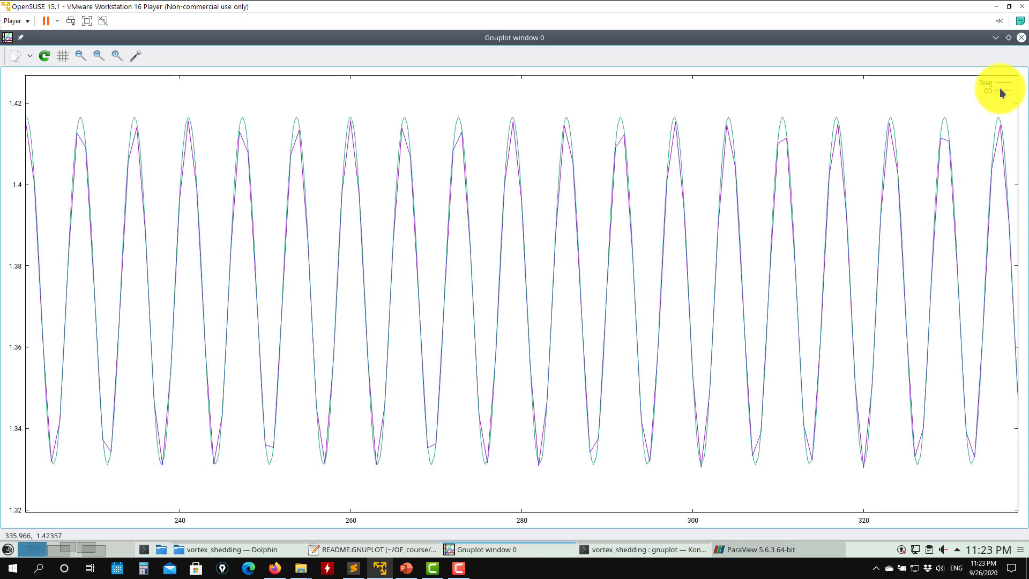
pyautogui.click(1001, 91)
pyautogui.click(1000, 91)
pyautogui.click(999, 87)
pyautogui.click(997, 86)
pyautogui.click(997, 86)
pyautogui.click(998, 85)
pyautogui.click(998, 85)
pyautogui.click(997, 85)
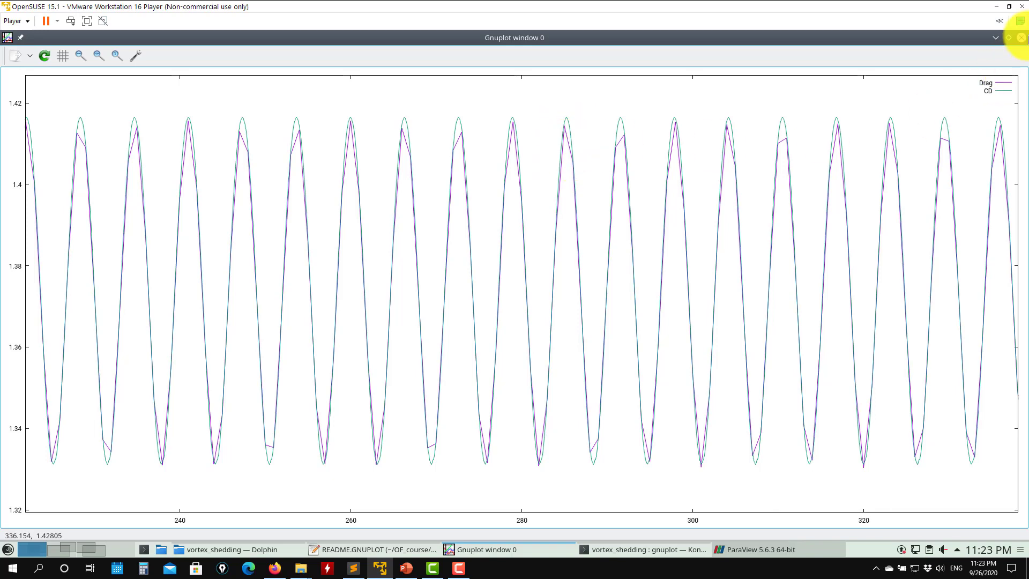
pyautogui.click(1021, 38)
# - Rerun the line 20 Drag versus CD plot command in gnuplot and close the plot window
pyautogui.click(275, 121)
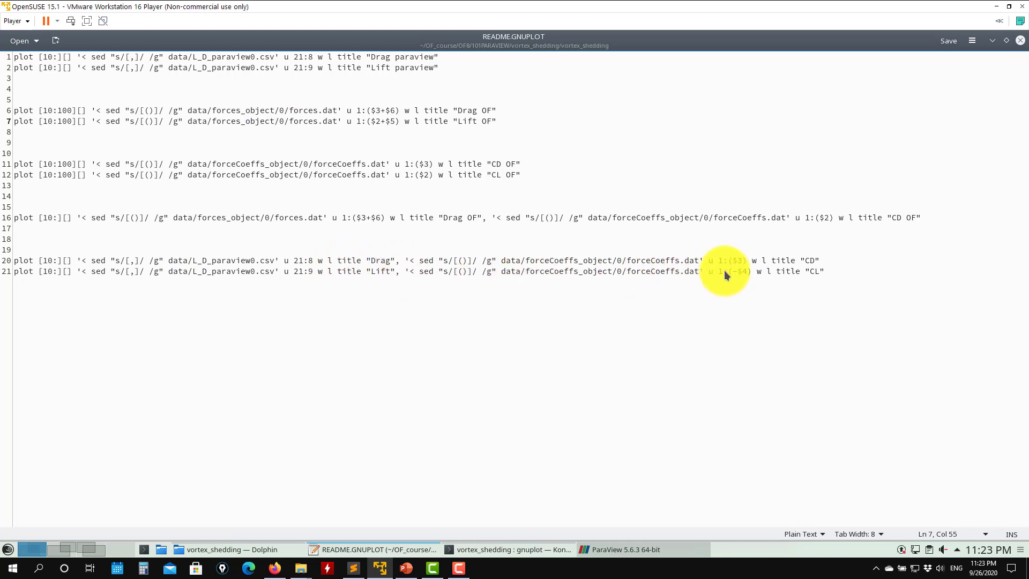
pyautogui.moveTo(747, 272); pyautogui.dragTo(734, 271)
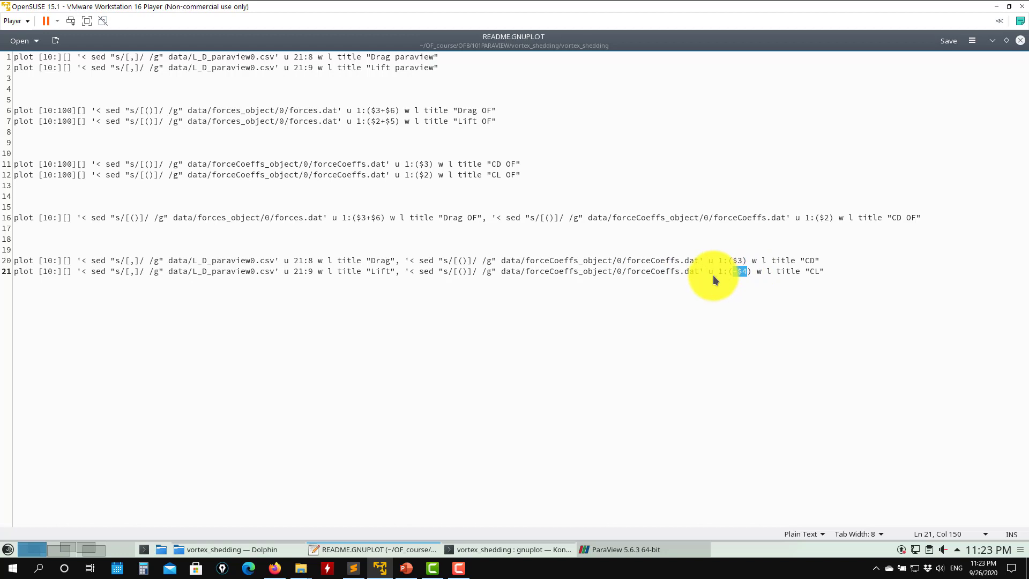
pyautogui.tripleClick(773, 270)
pyautogui.hotkey('ctrl', 'c')
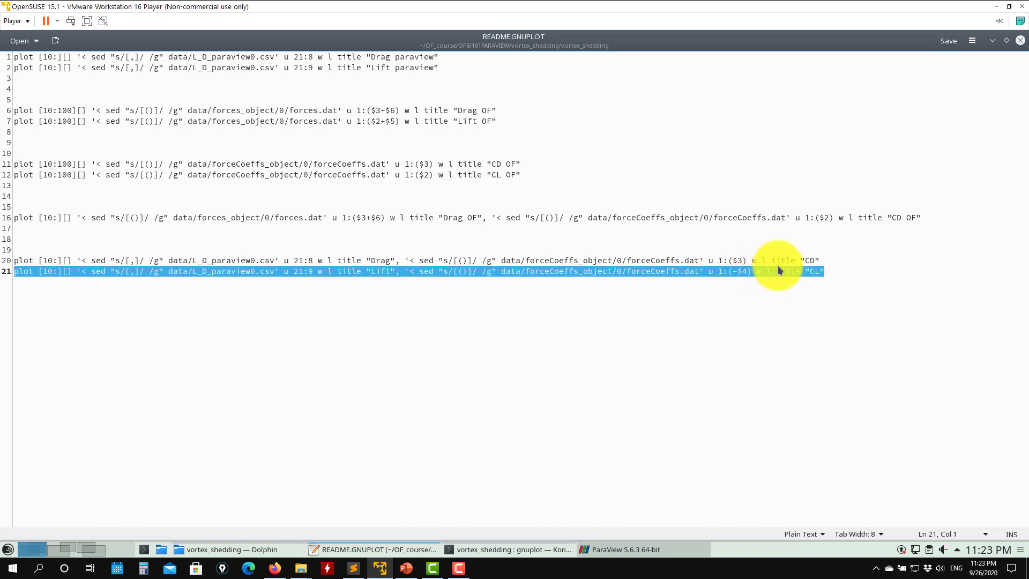
pyautogui.click(779, 265)
pyautogui.tripleClick(777, 259)
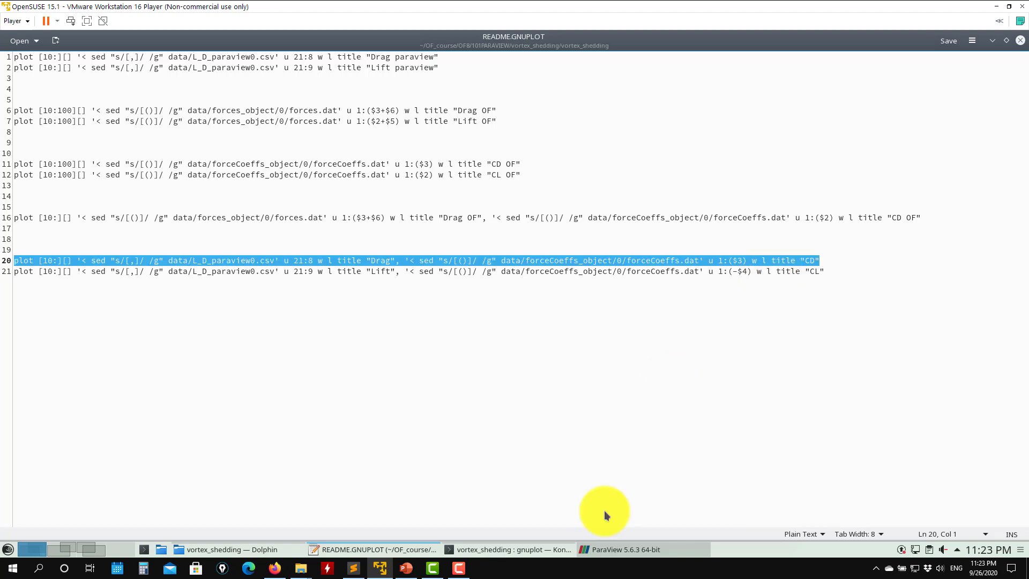
pyautogui.click(507, 549)
pyautogui.middleClick(494, 352)
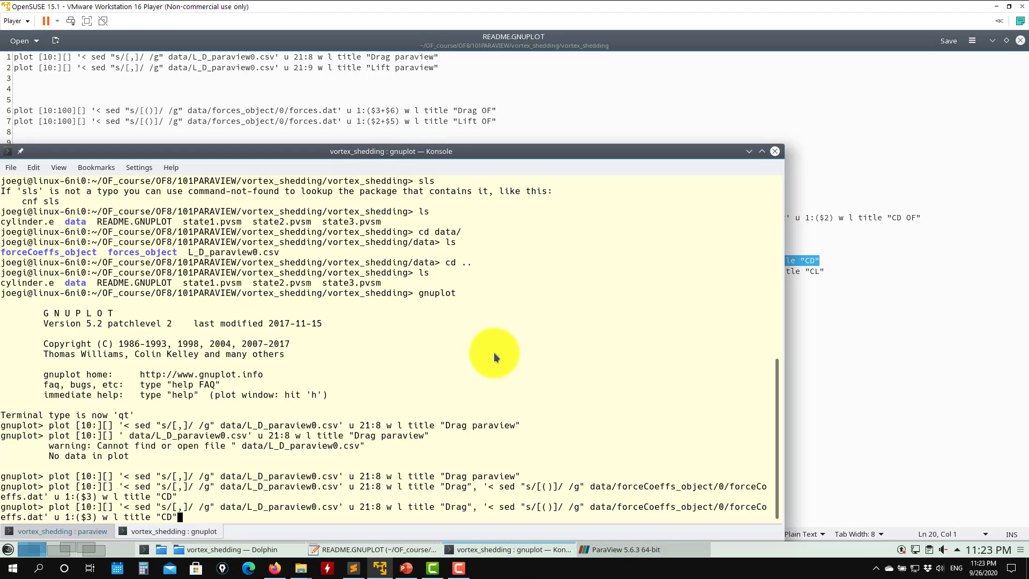
pyautogui.press('Return')
pyautogui.click(193, 50)
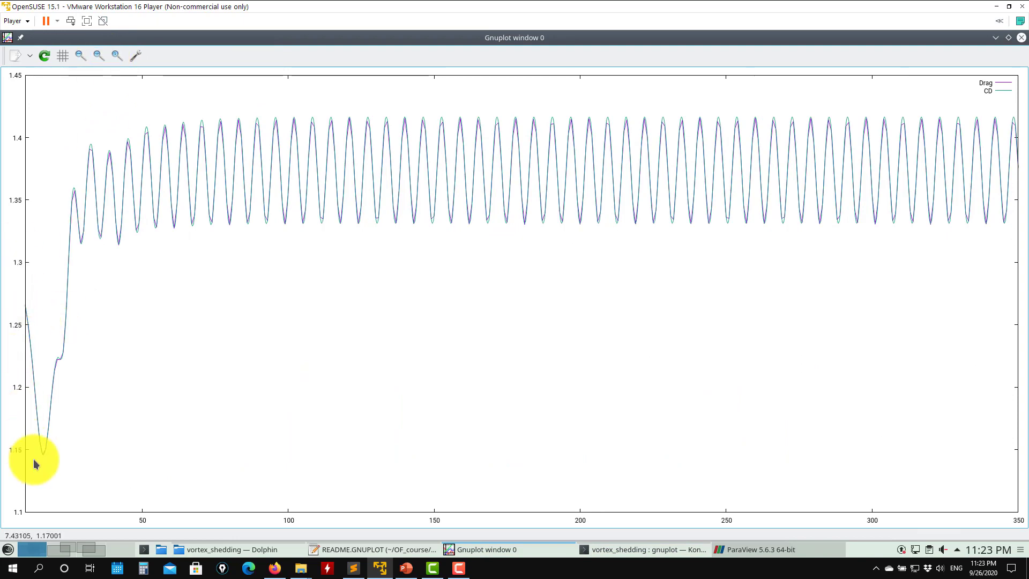
pyautogui.click(1021, 38)
# - Copy the line 21 command into gnuplot to plot ParaView Lift against OpenFOAM CL
pyautogui.click(854, 108)
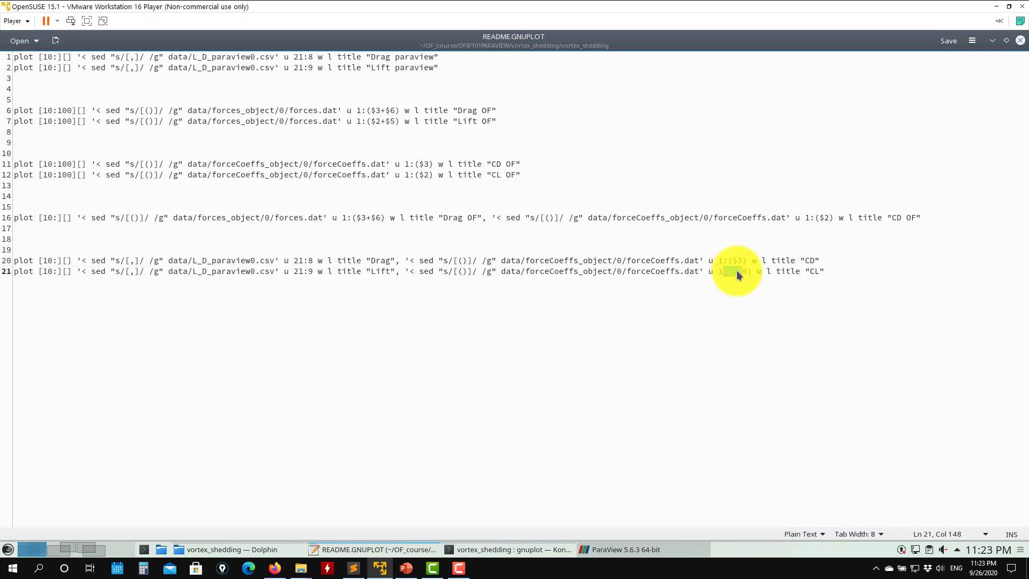
pyautogui.tripleClick(736, 271)
pyautogui.click(482, 549)
pyautogui.middleClick(454, 323)
pyautogui.press('Return')
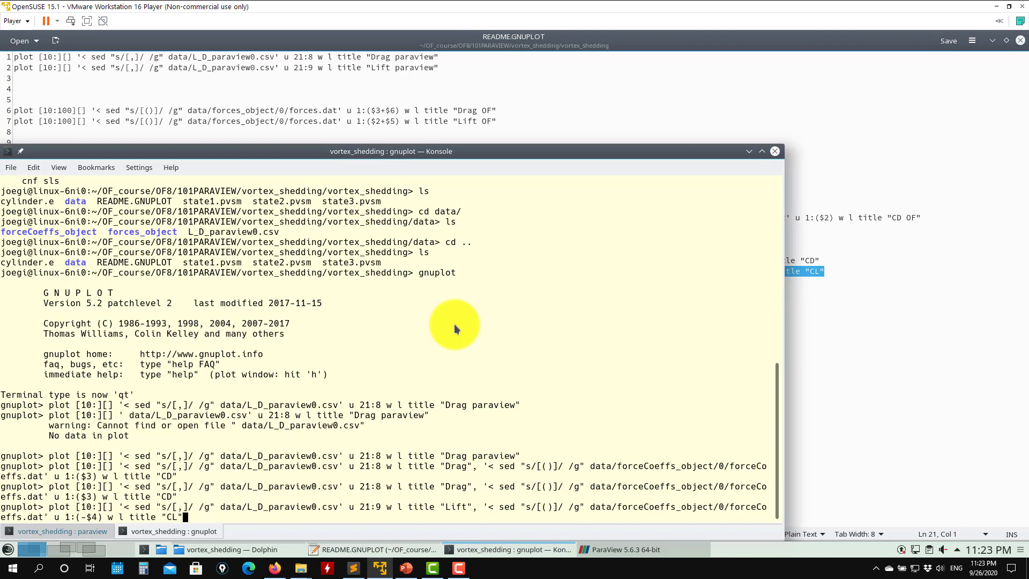
pyautogui.click(381, 51)
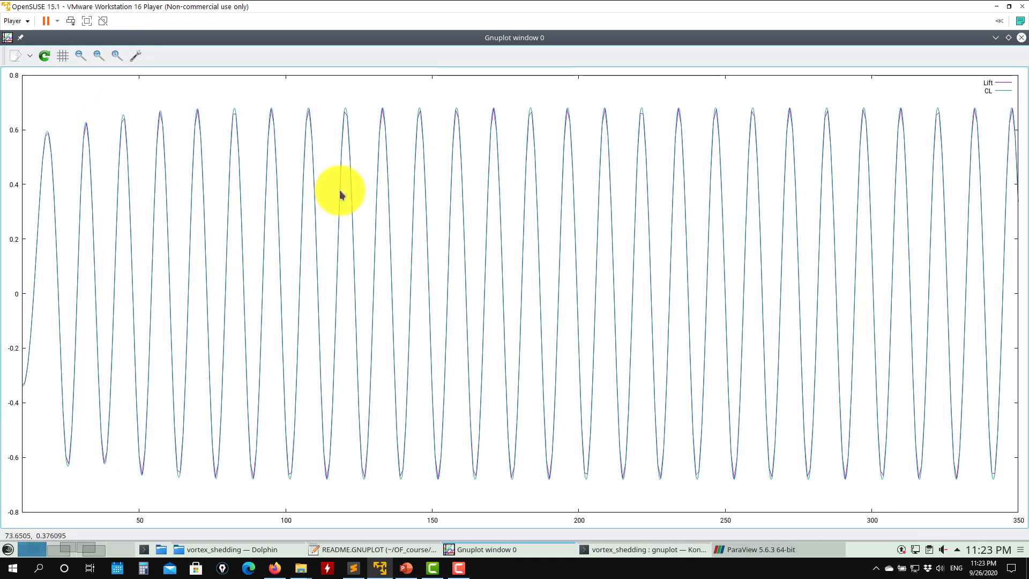
# - Zoom into the Lift and CL peaks between about 180 and 200, then close the plot window
pyautogui.rightClick(513, 98)
pyautogui.rightClick(584, 150)
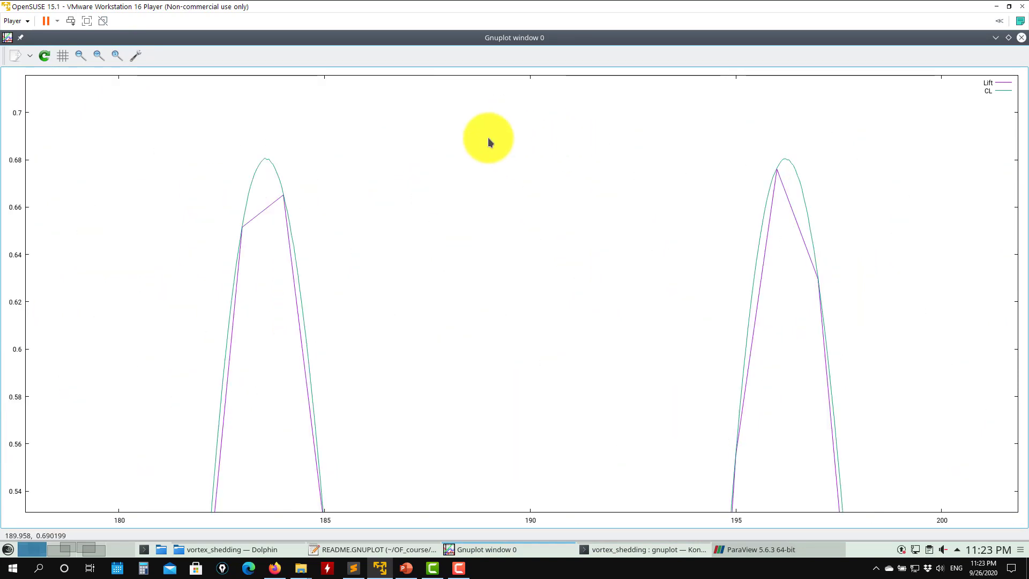
pyautogui.click(117, 55)
pyautogui.click(1021, 37)
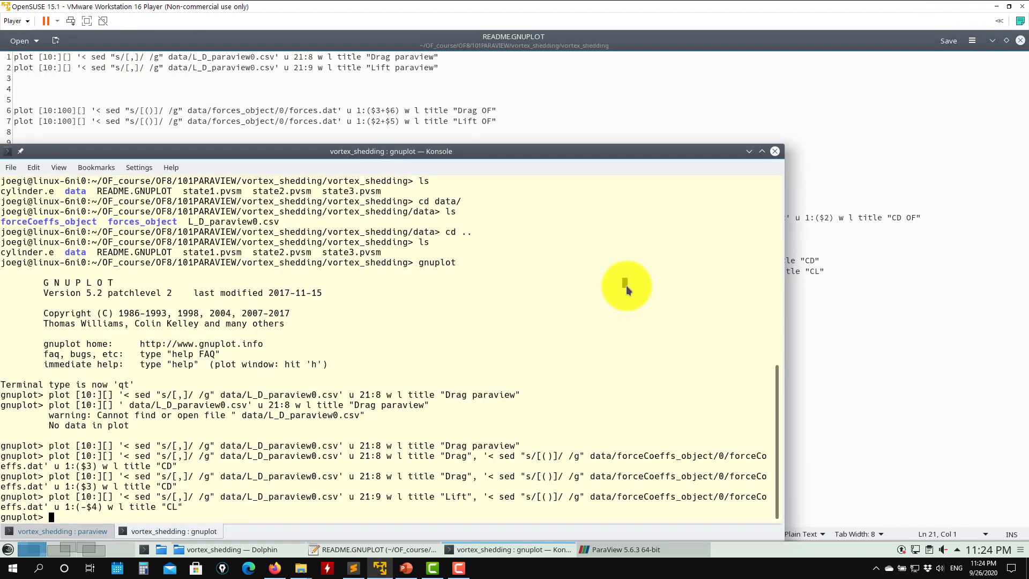
# - Replot Lift against CL with the CL column changed from -$4 to $4
pyautogui.press('Up')
pyautogui.press('Left')
pyautogui.press('Left')
pyautogui.press('Left')
pyautogui.press('Left')
pyautogui.press('Left')
pyautogui.press('Left')
pyautogui.press('Left')
pyautogui.press('Left')
pyautogui.press('Left')
pyautogui.press('Left')
pyautogui.press('Left')
pyautogui.press('Left')
pyautogui.press('Left')
pyautogui.press('Left')
pyautogui.press('Left')
pyautogui.press('Left')
pyautogui.press('Left')
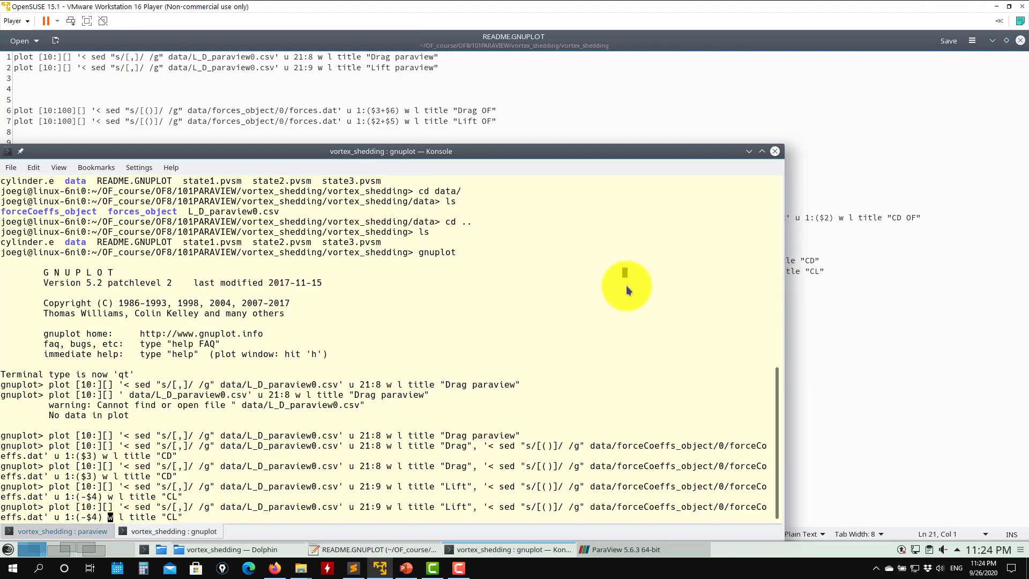
pyautogui.press('BackSpace')
pyautogui.press('Return')
pyautogui.click(587, 69)
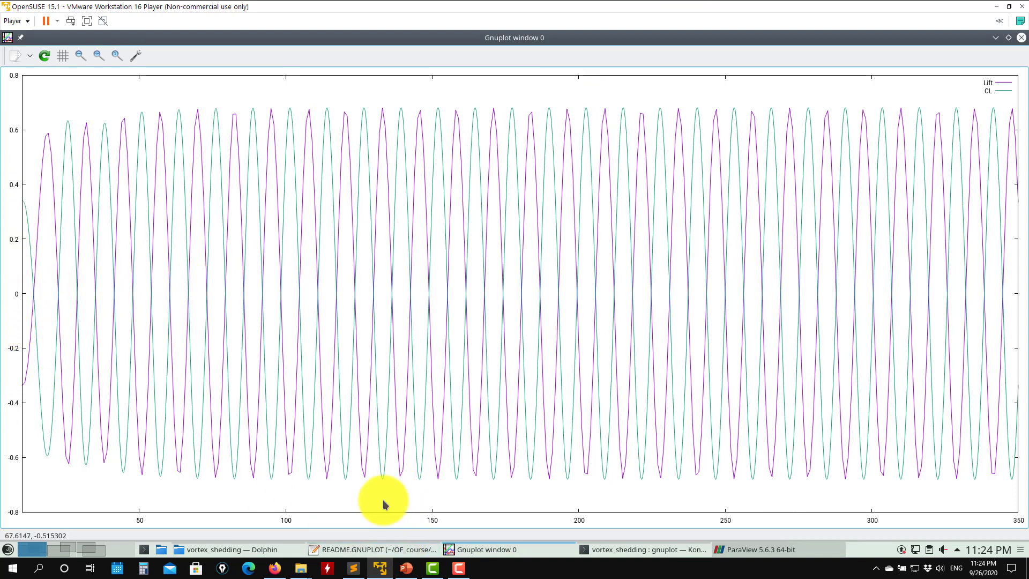
# - Rerun the Lift versus CL command using -$4 and close the plot window
pyautogui.click(614, 548)
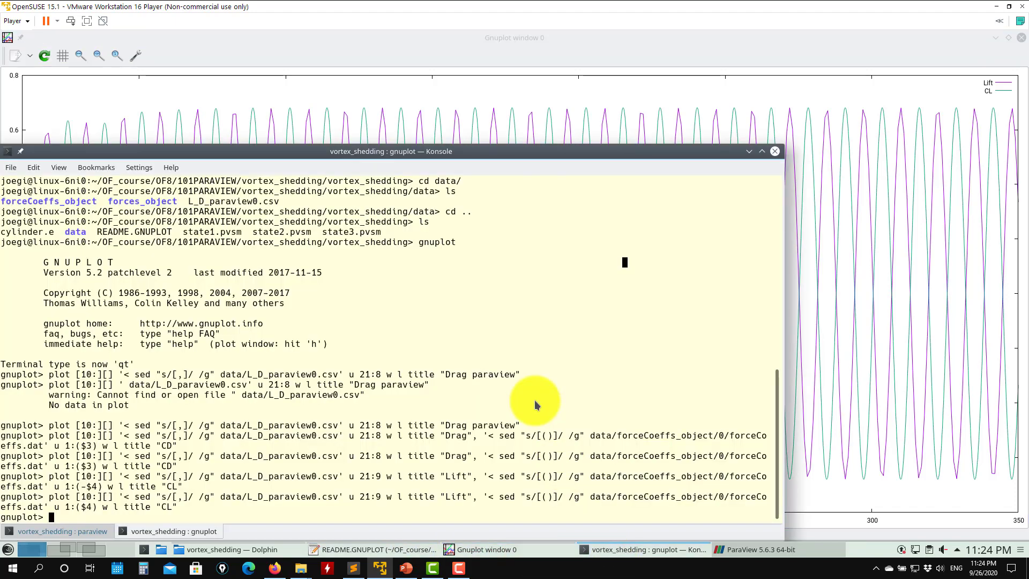
pyautogui.press('Up')
pyautogui.press('Return')
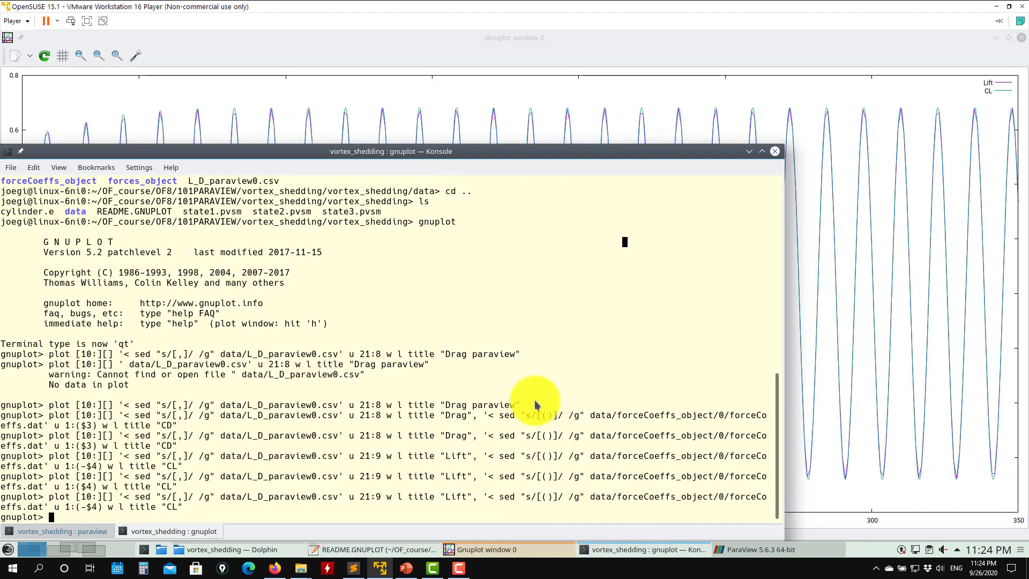
pyautogui.click(399, 110)
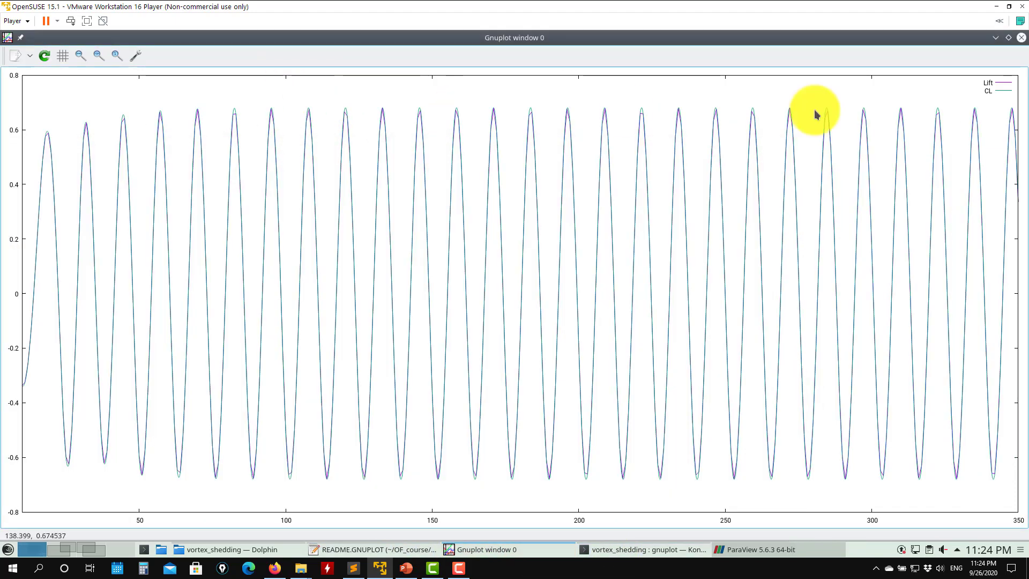
pyautogui.click(1021, 37)
# - Close the README.GNUPLOT editor and return to the gnuplot terminal
pyautogui.click(580, 108)
pyautogui.click(1020, 41)
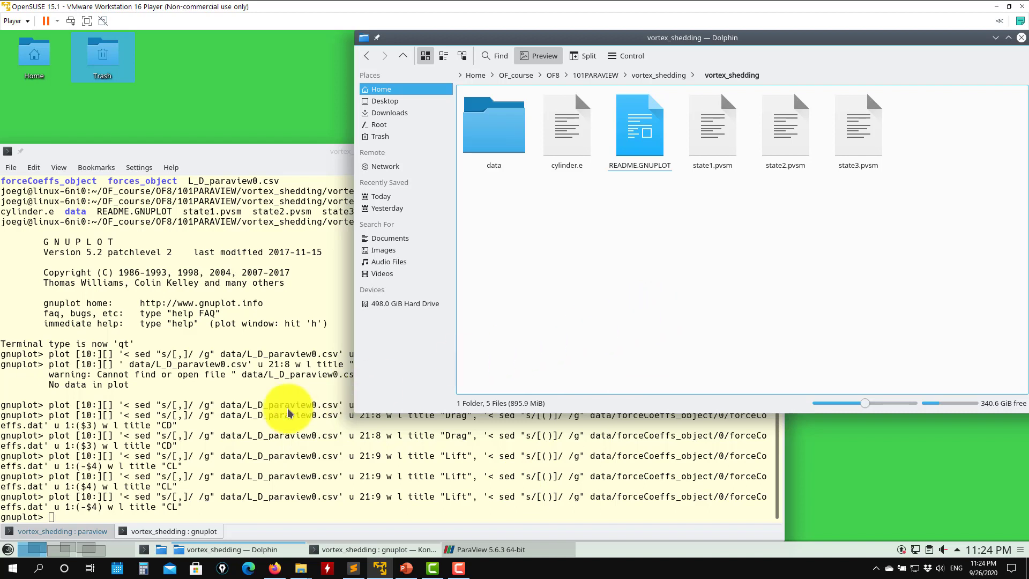
pyautogui.click(255, 426)
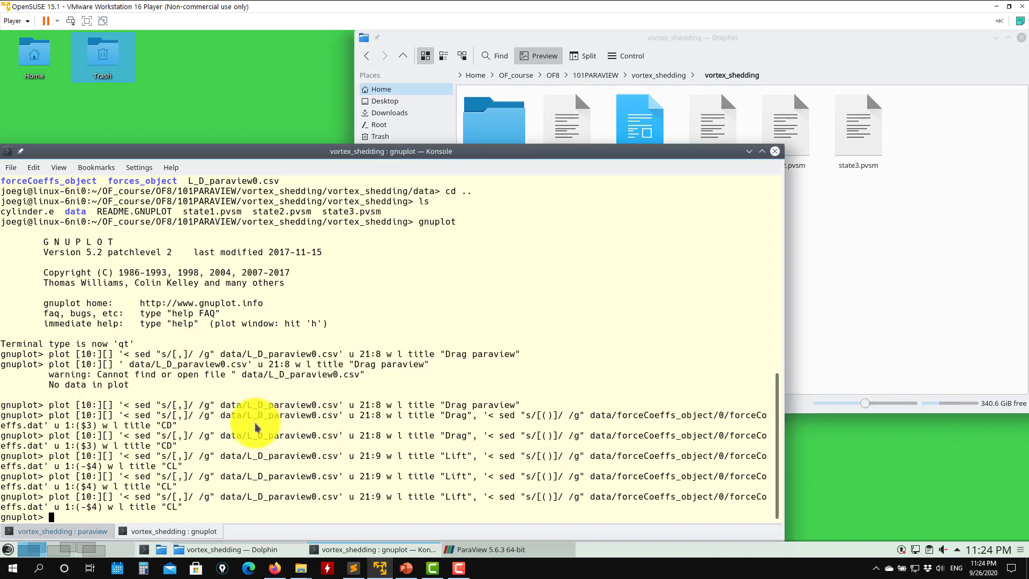